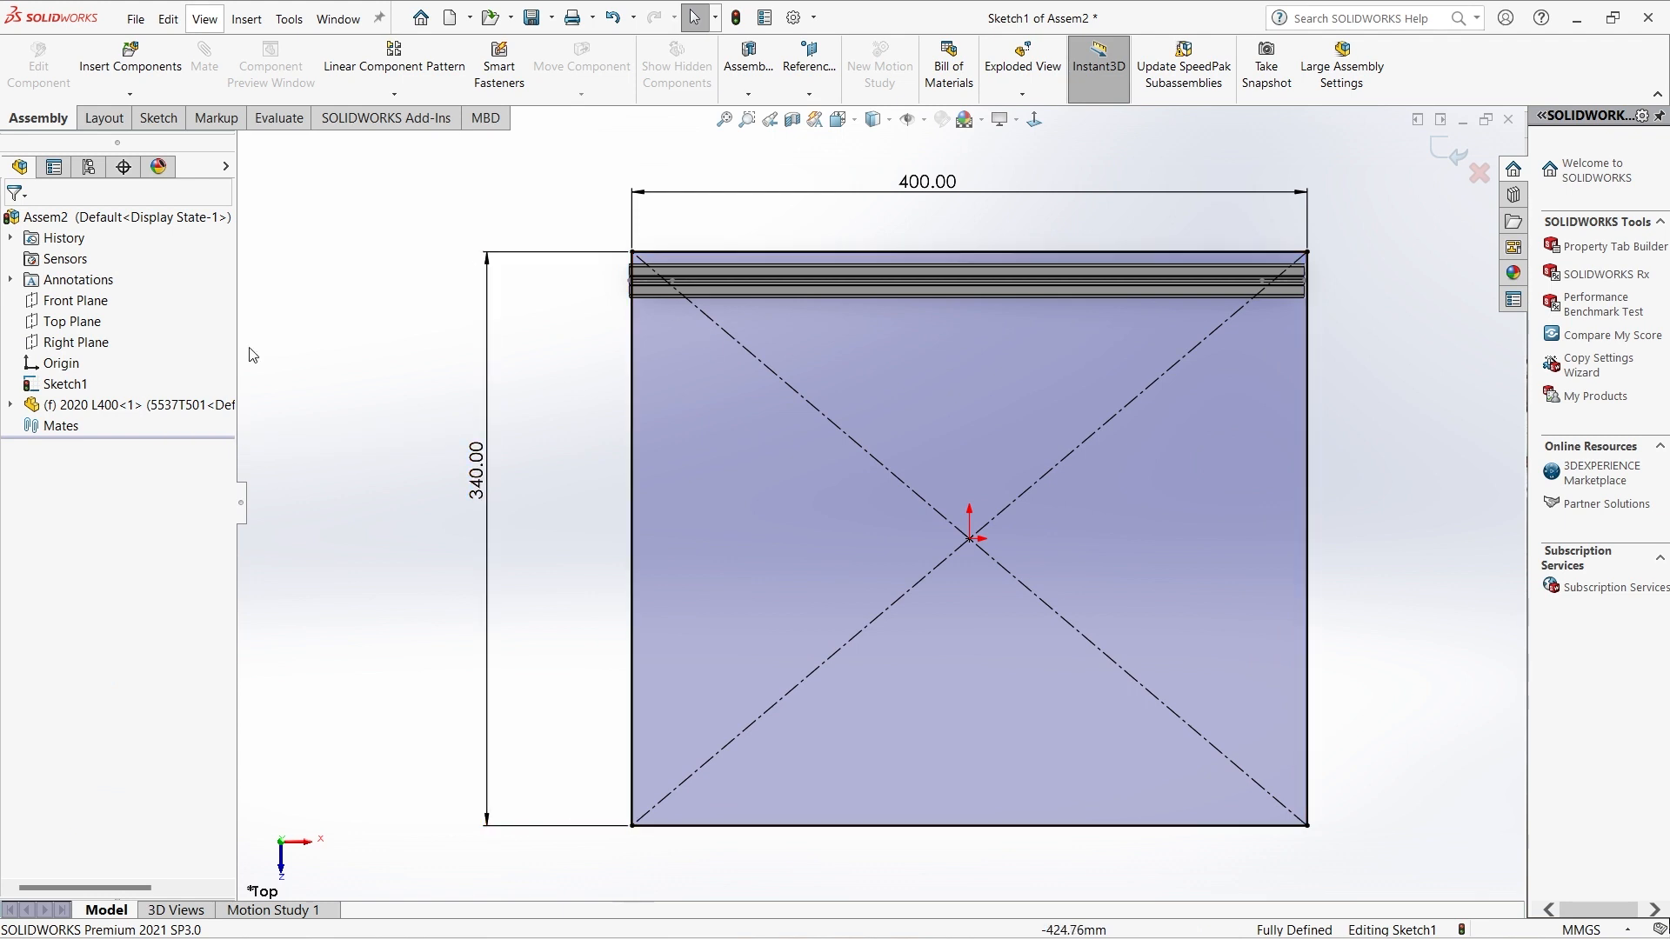
# Float the fixed 2020 L400 component and exit the base rectangle sketch in the assembly.
pyautogui.rightClick(139, 404)
pyautogui.click(218, 569)
pyautogui.click(9, 404)
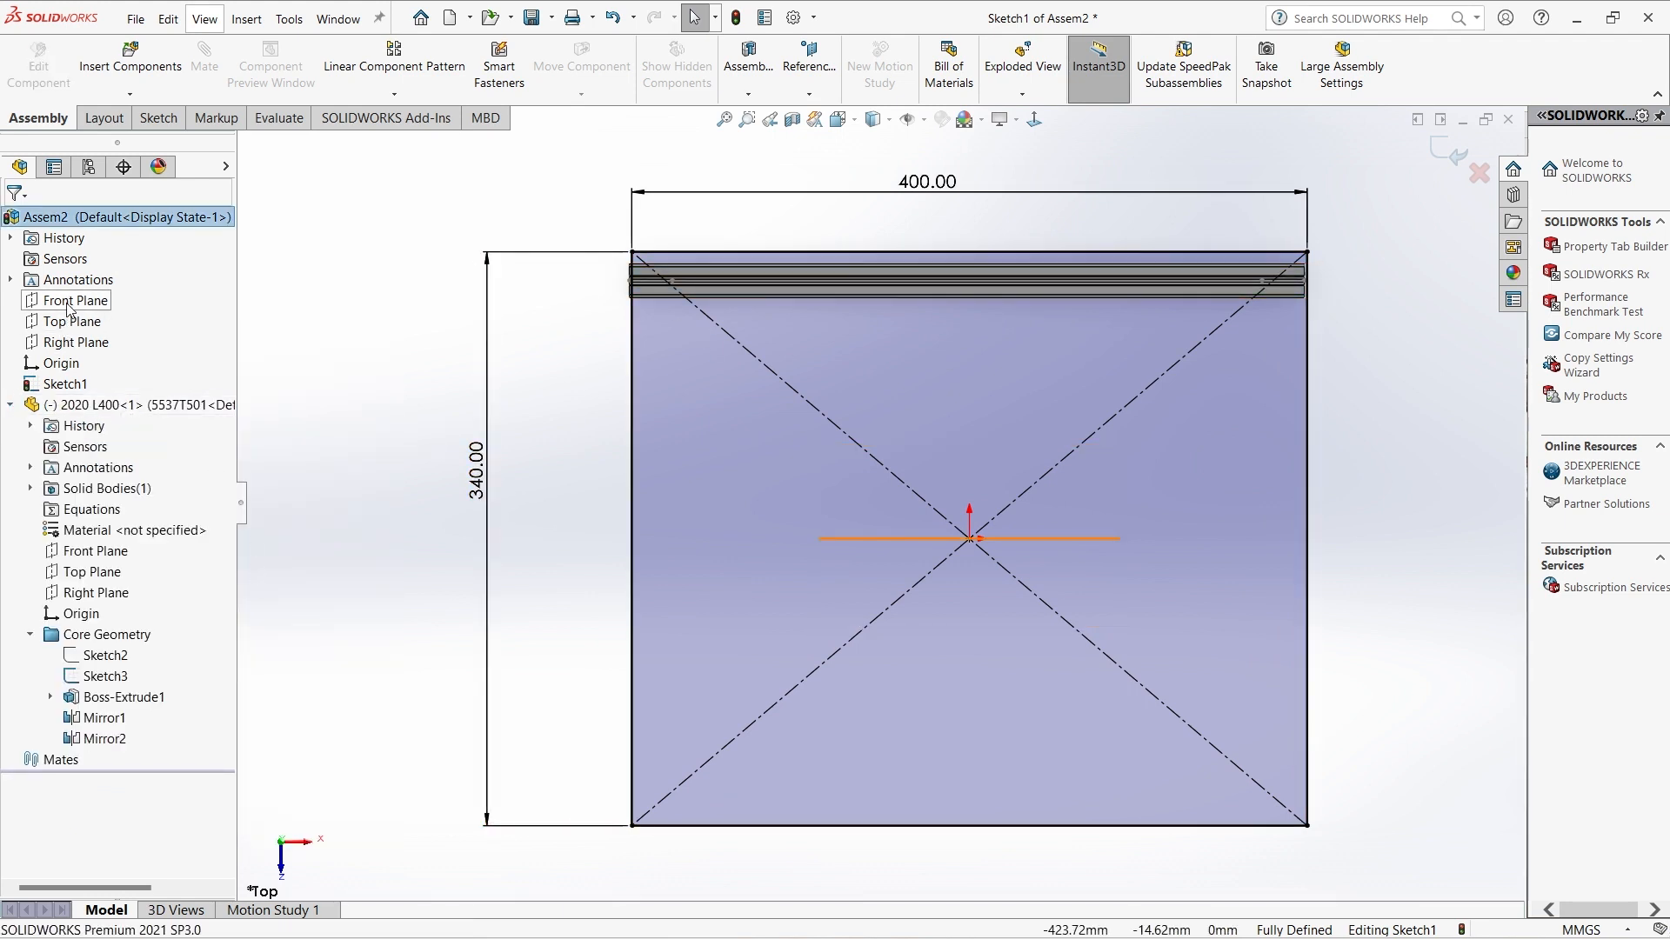
pyautogui.click(68, 305)
pyautogui.rightClick(64, 298)
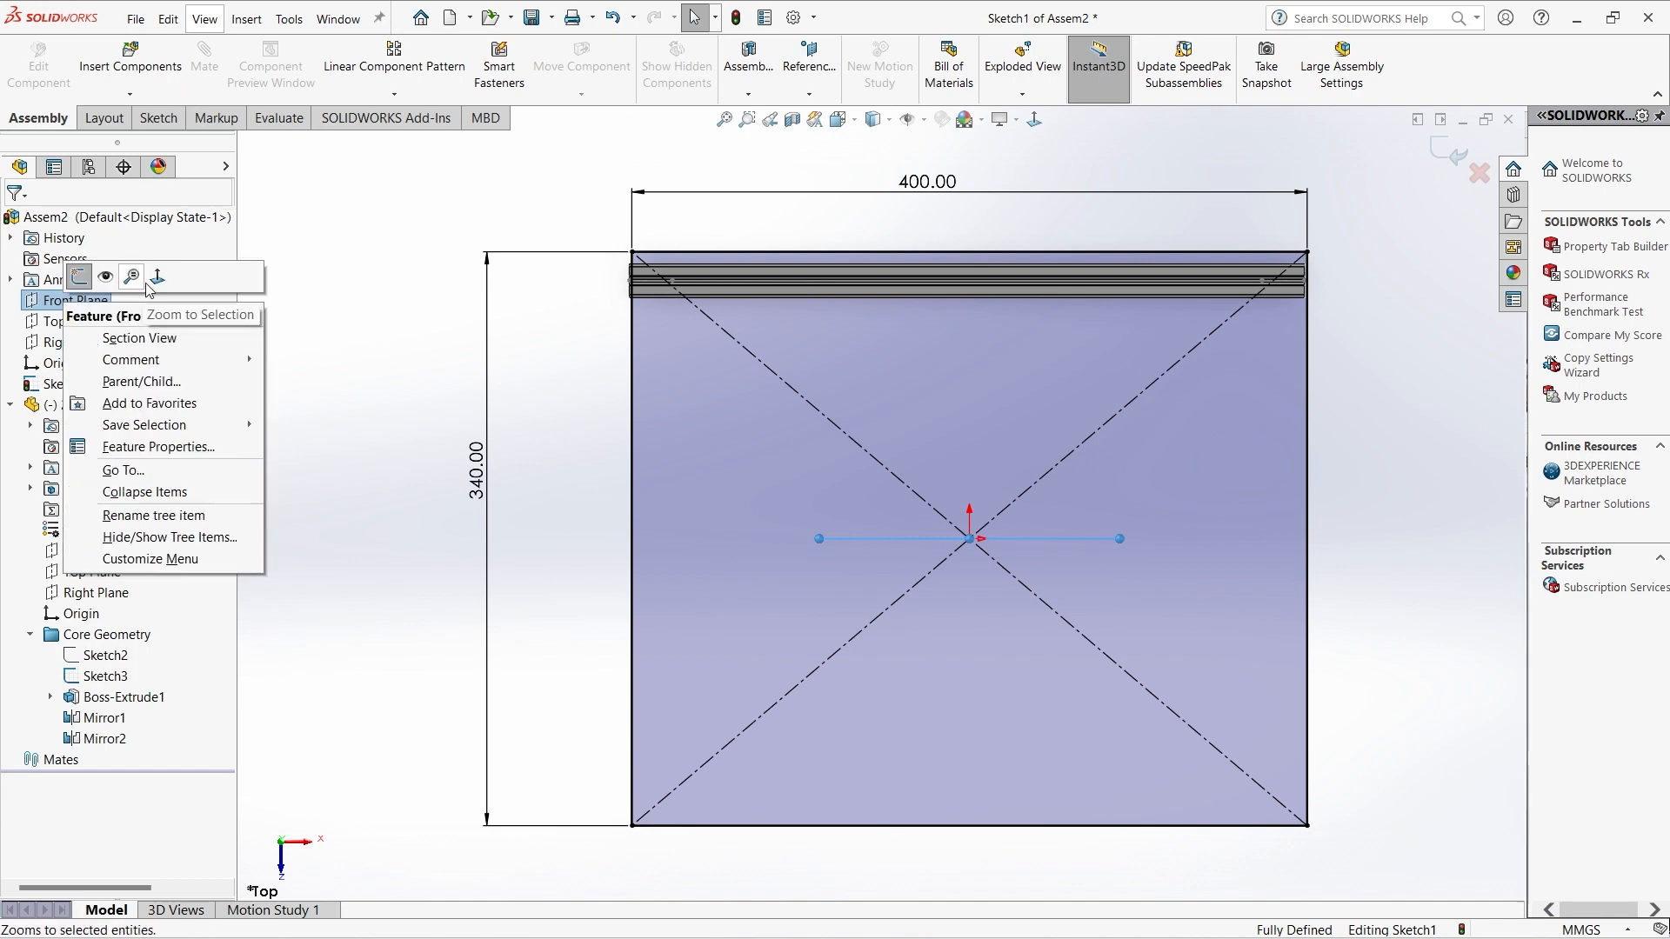
pyautogui.press('Escape')
pyautogui.click(1479, 171)
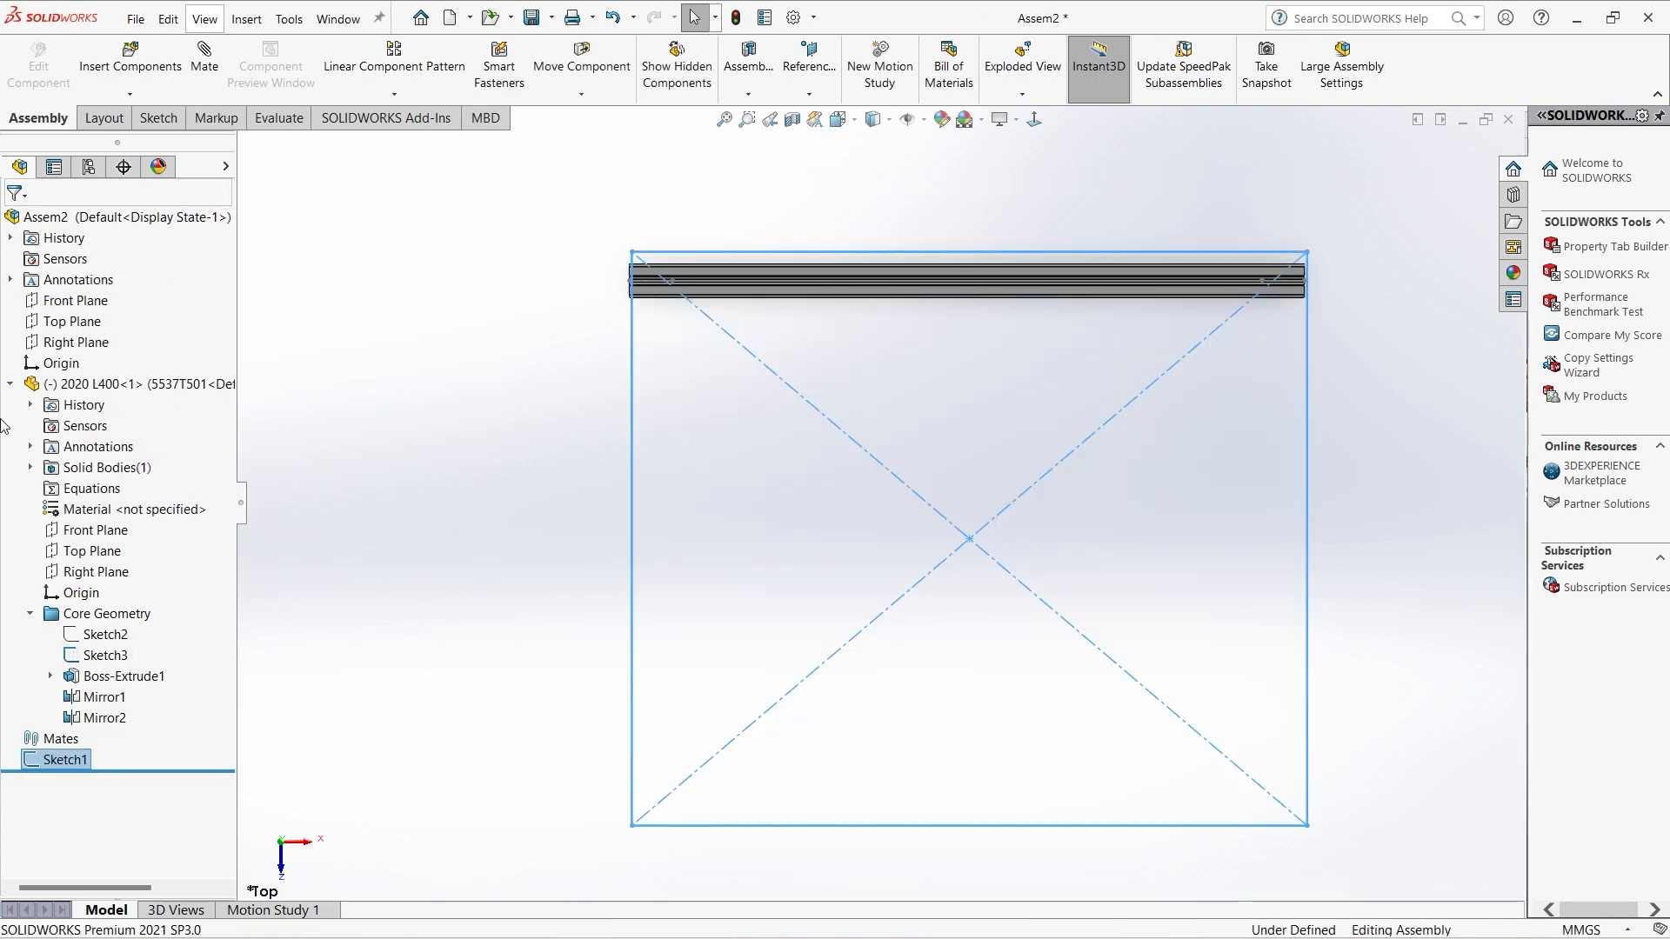
# Add a 160 mm distance mate between the assembly's Front Plane and the Right Plane of the 2020 L400 profile.
pyautogui.click(59, 305)
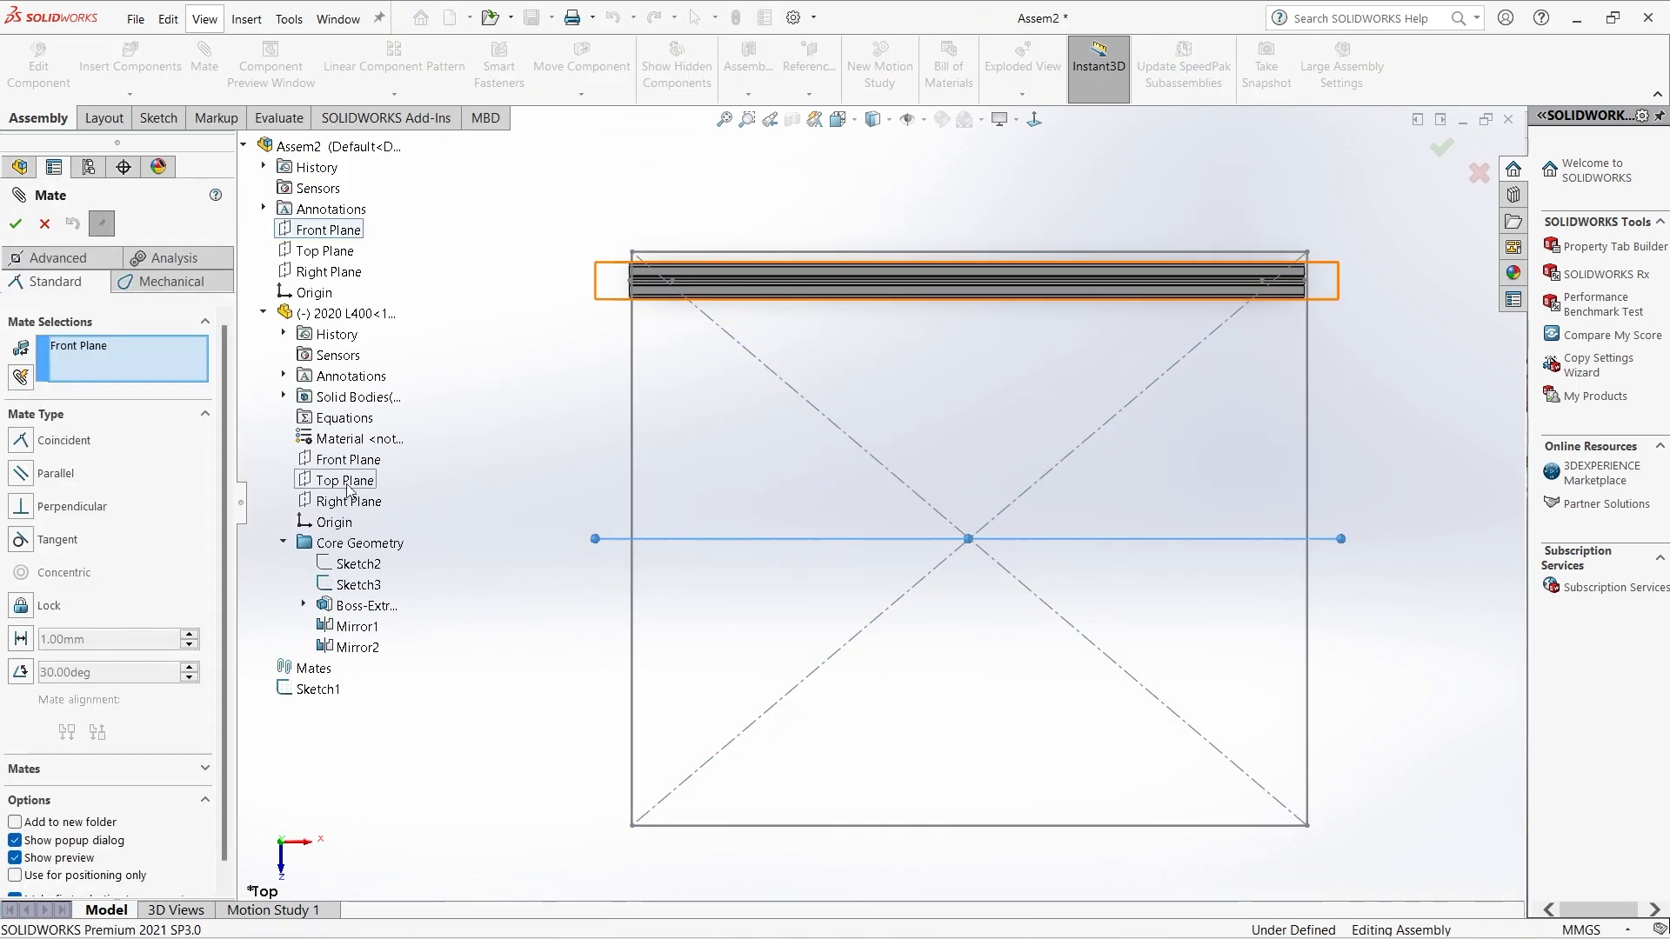
pyautogui.click(348, 501)
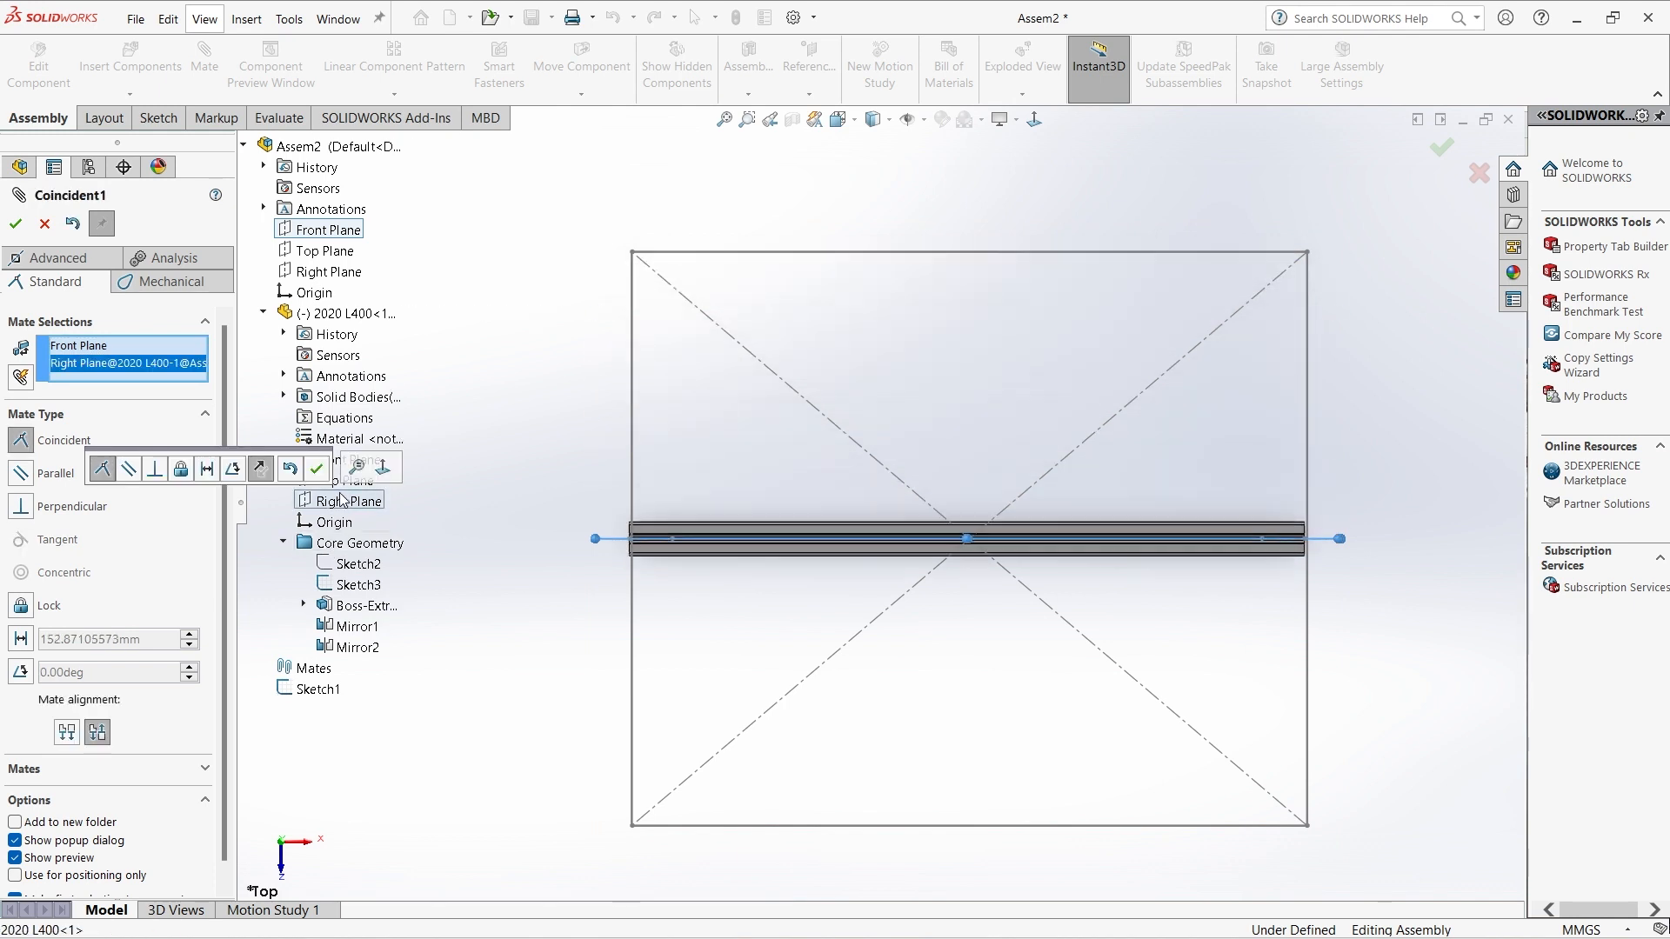
pyautogui.click(366, 474)
pyautogui.click(90, 645)
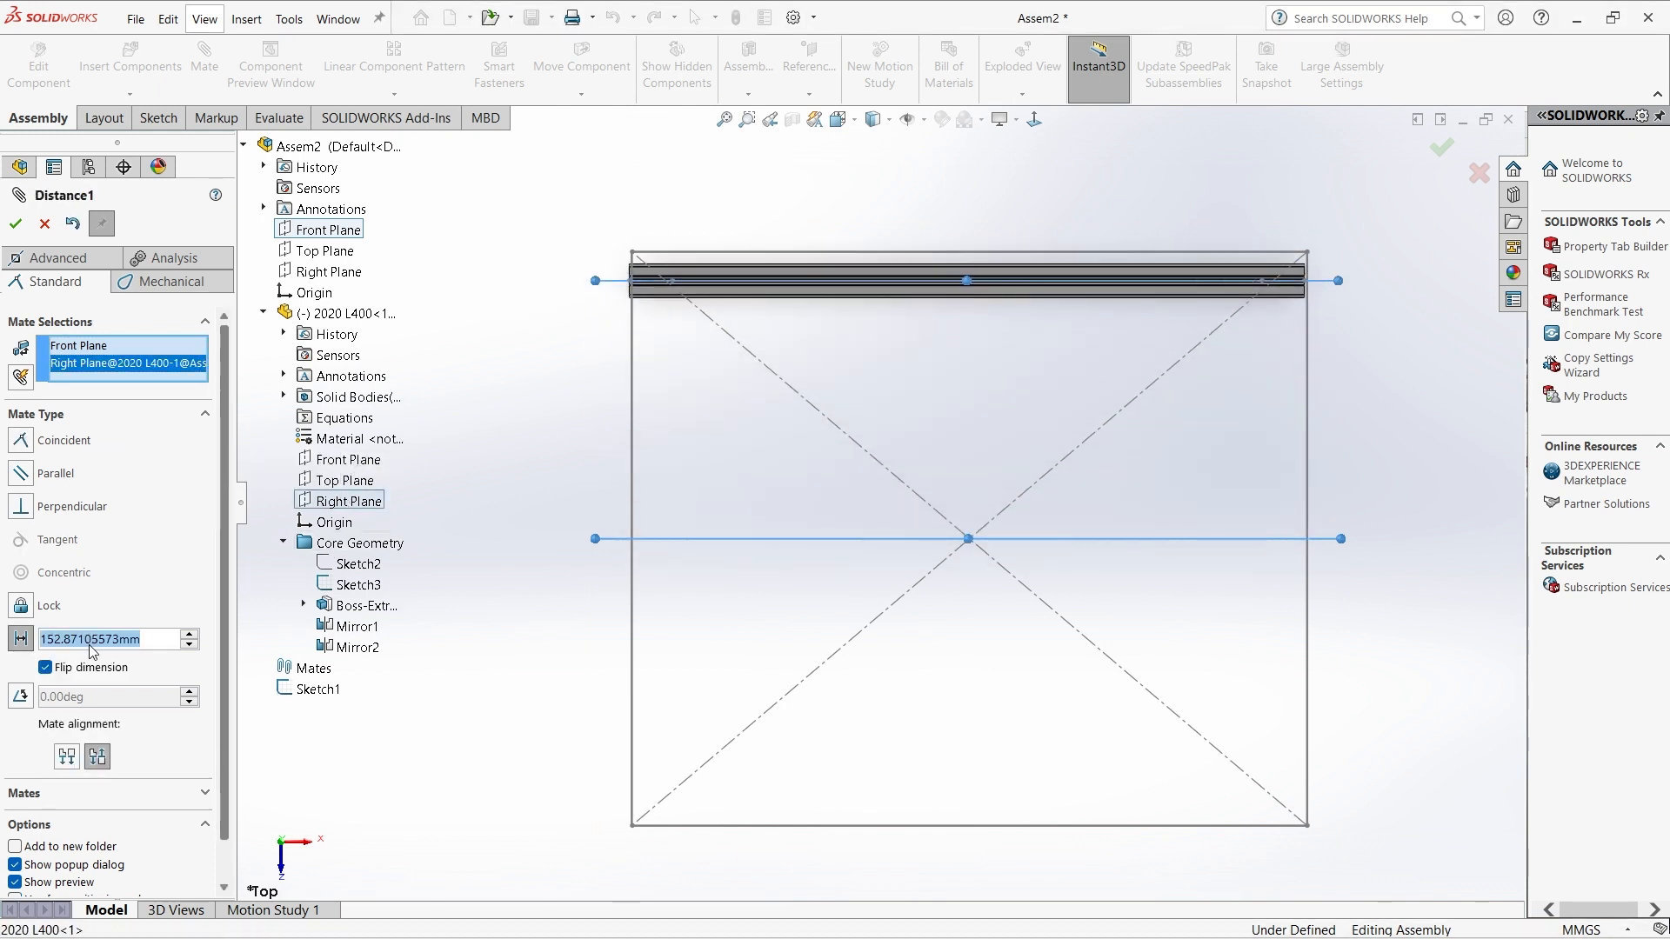
pyautogui.write('160')
pyautogui.press('Return')
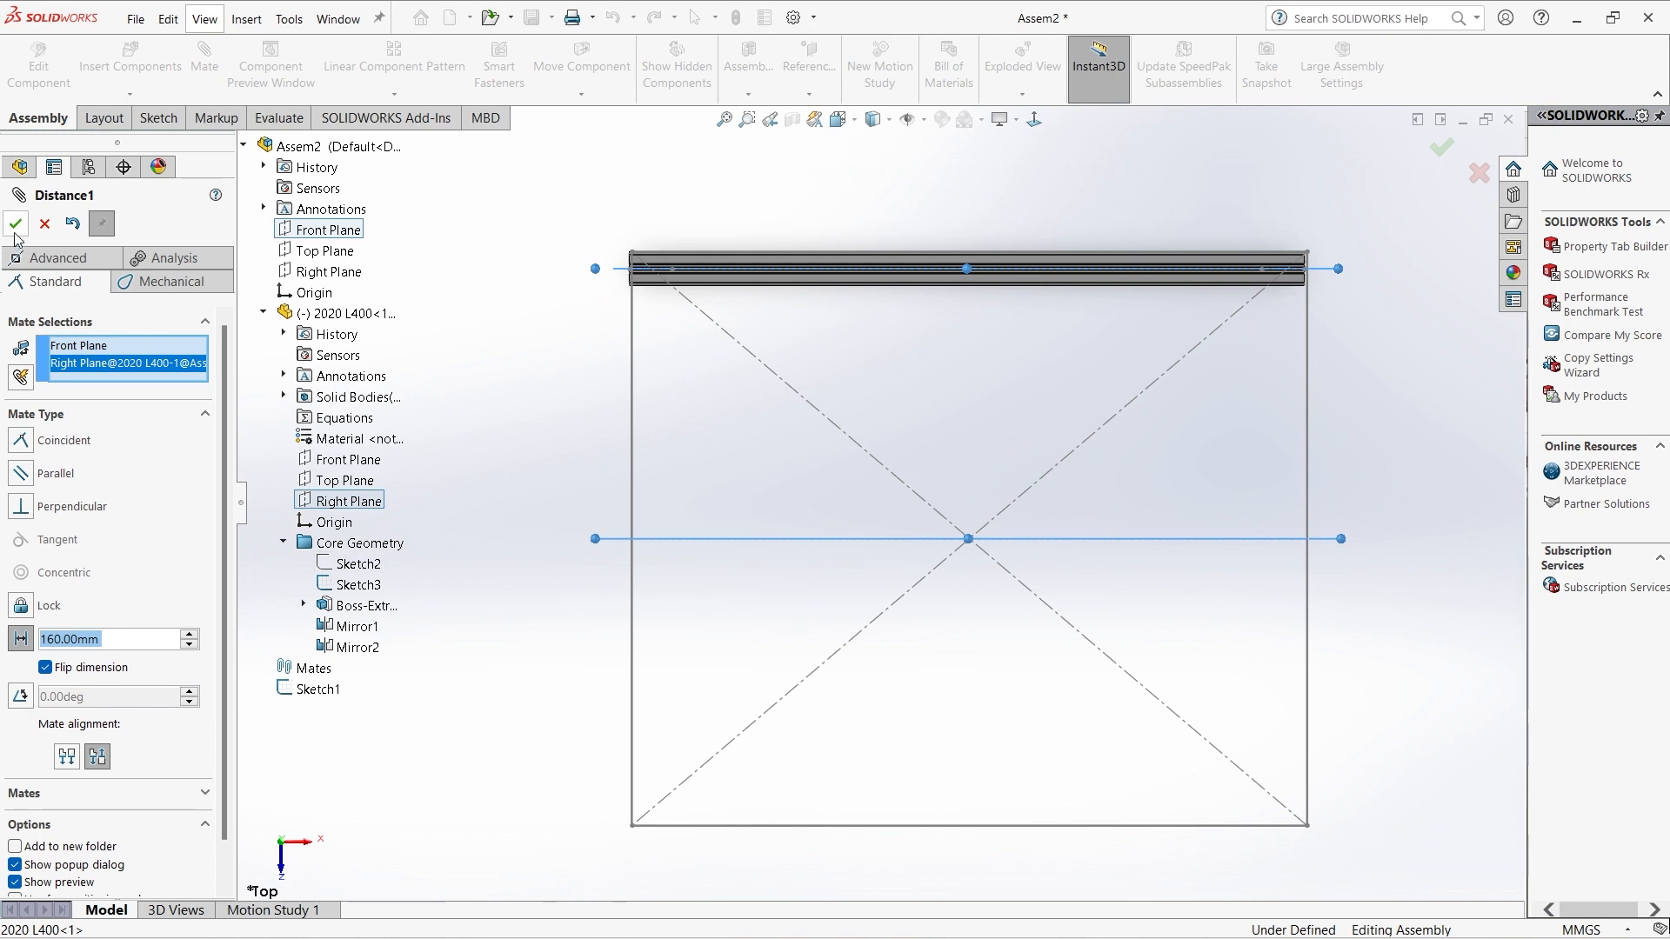
pyautogui.click(15, 223)
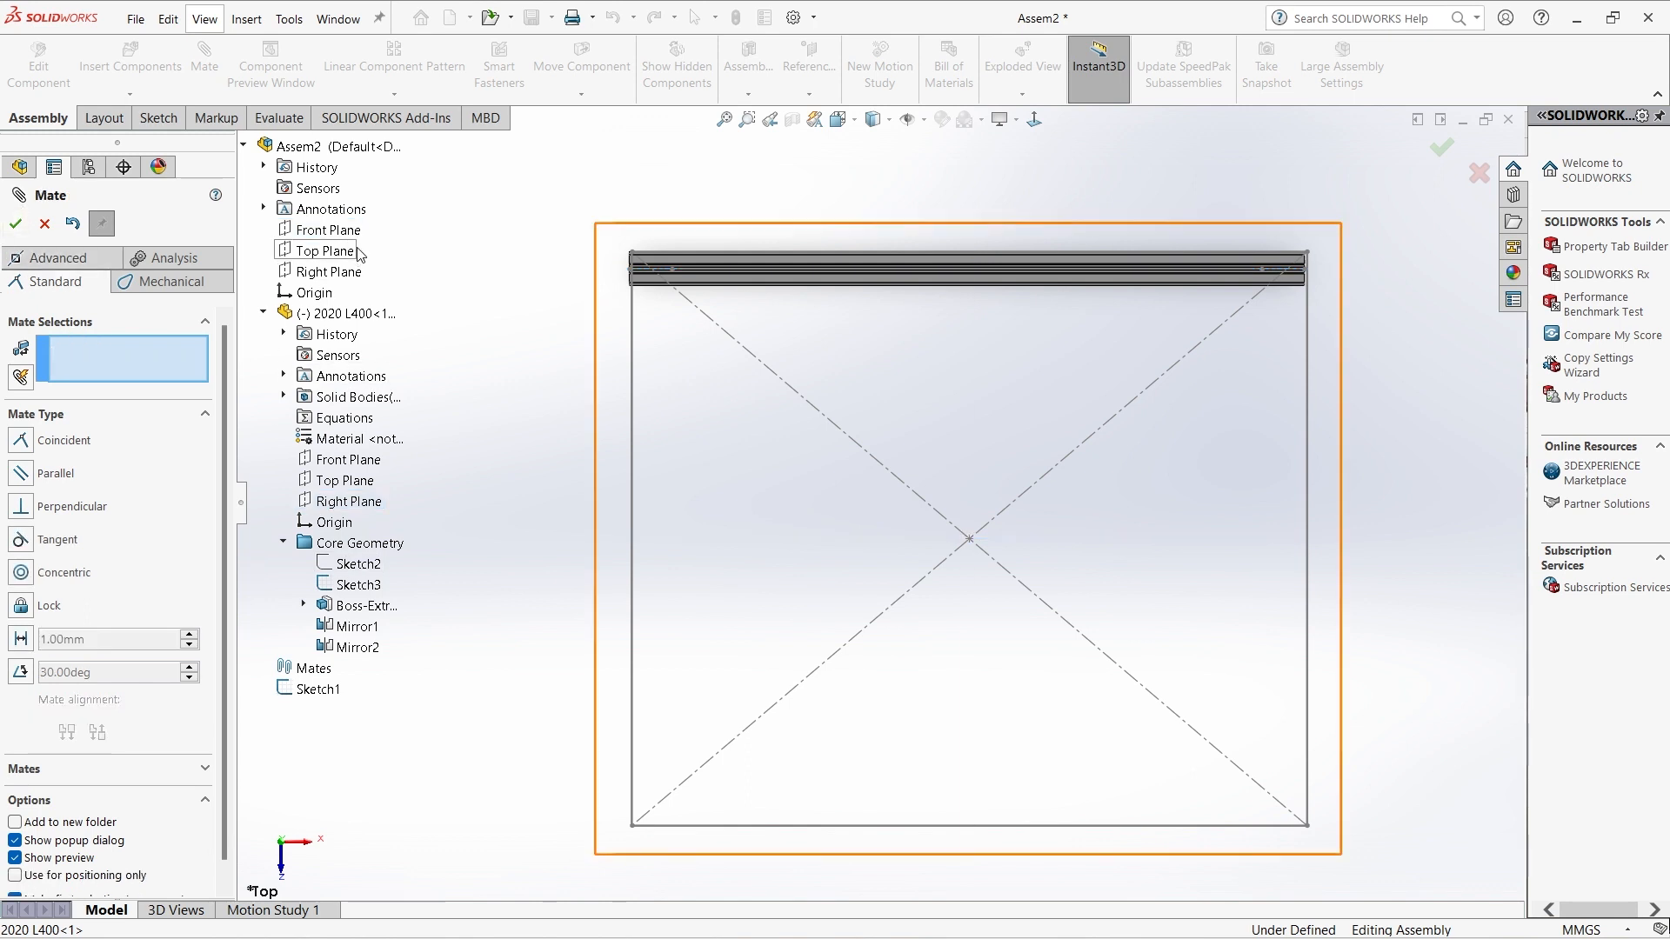
# Mate the 2020 L400's Front Plane coincident with the assembly's Right Plane, and its Top Plane coincident with the assembly's Top Plane.
pyautogui.click(329, 272)
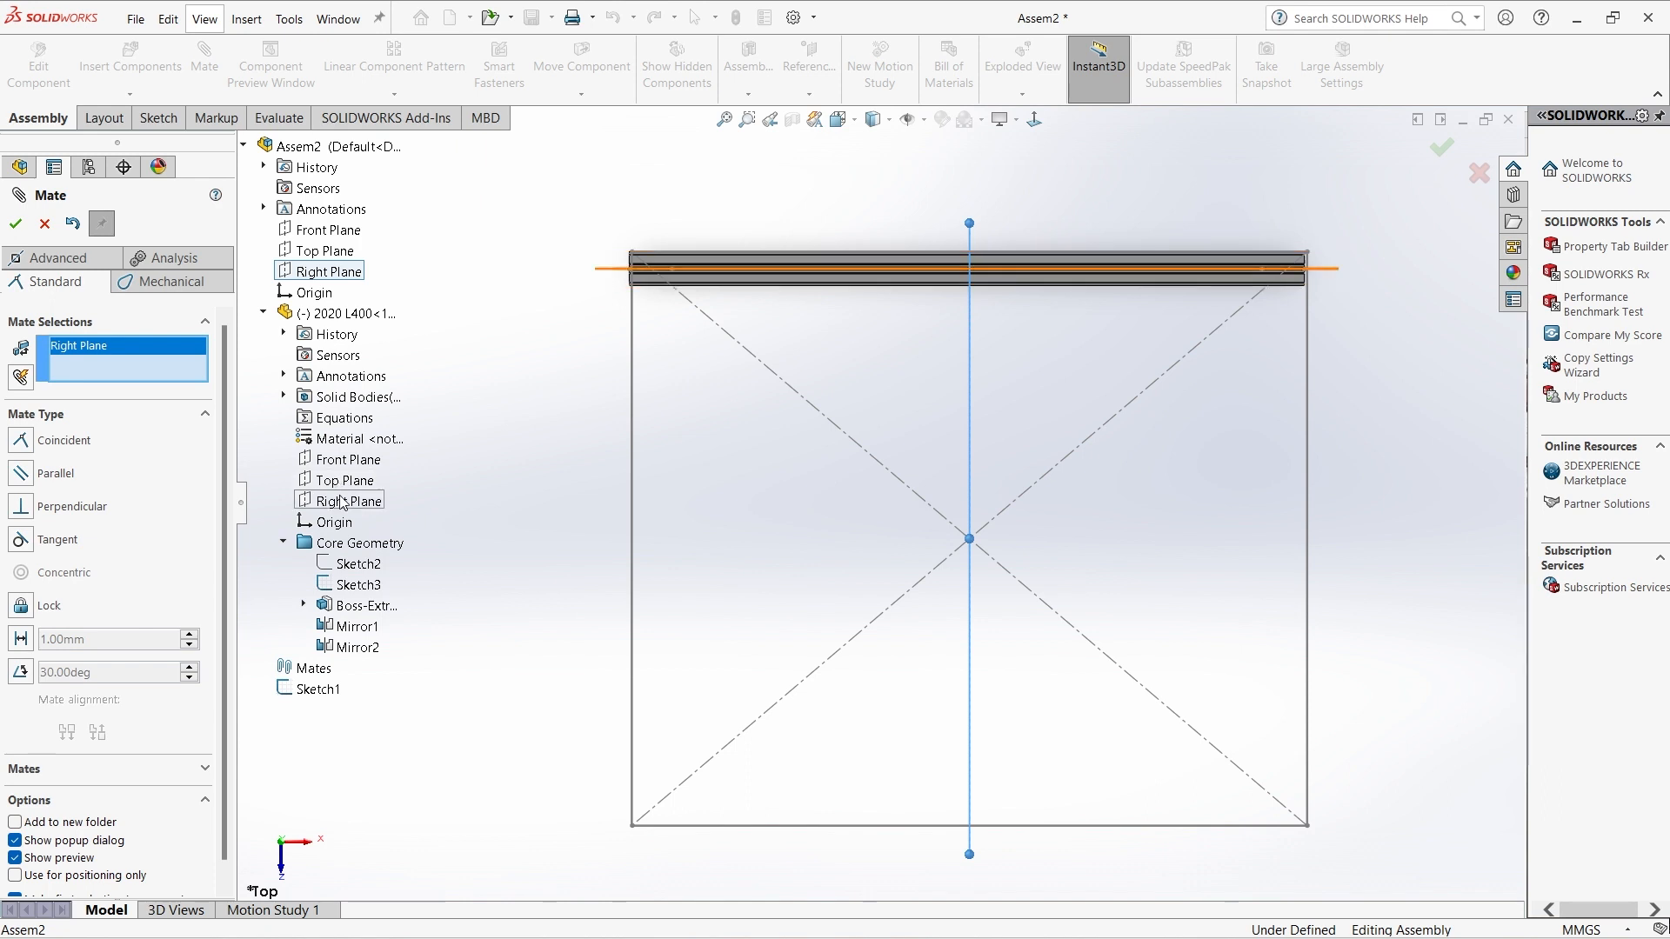
pyautogui.click(341, 460)
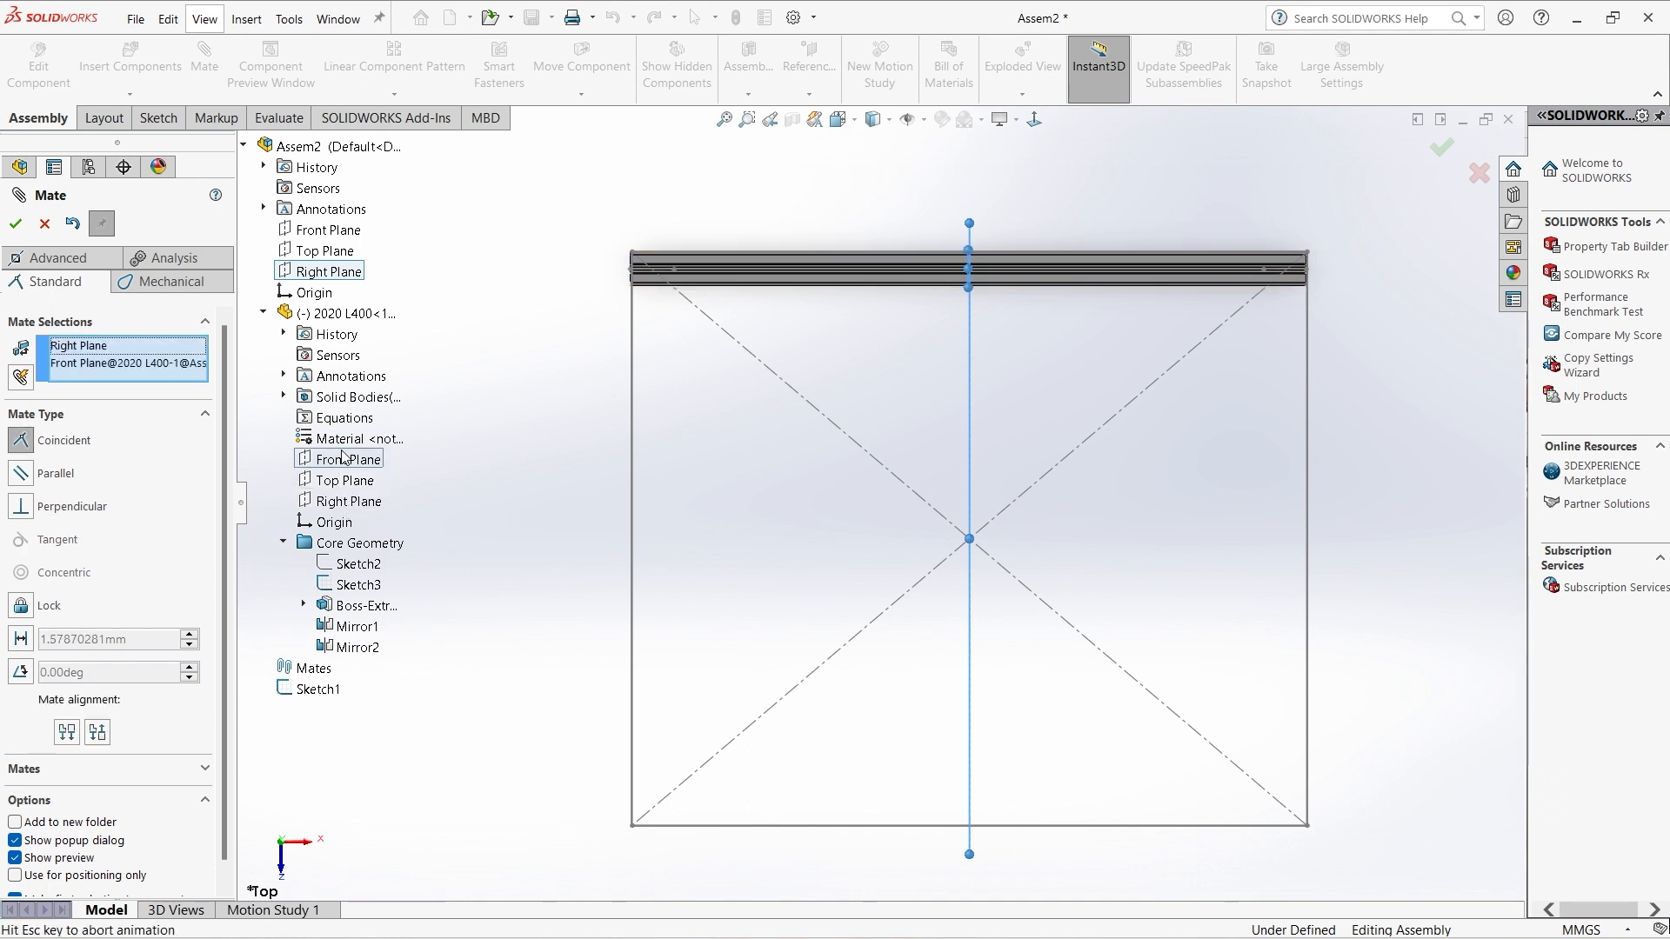
pyautogui.click(15, 224)
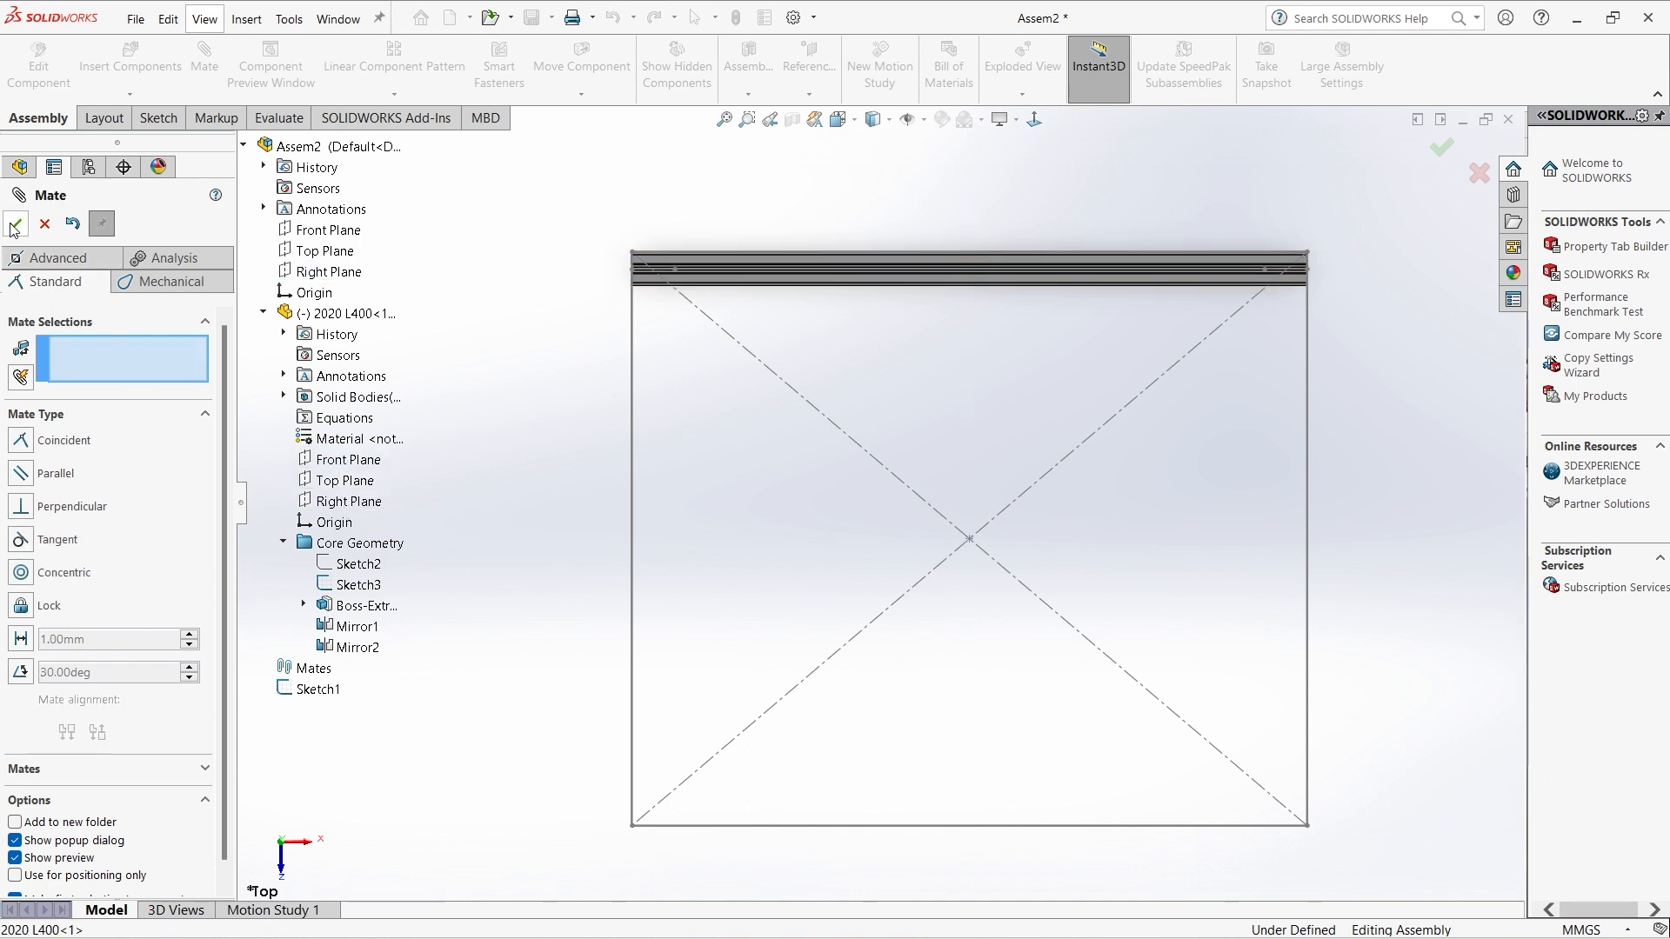
pyautogui.click(322, 252)
pyautogui.click(346, 481)
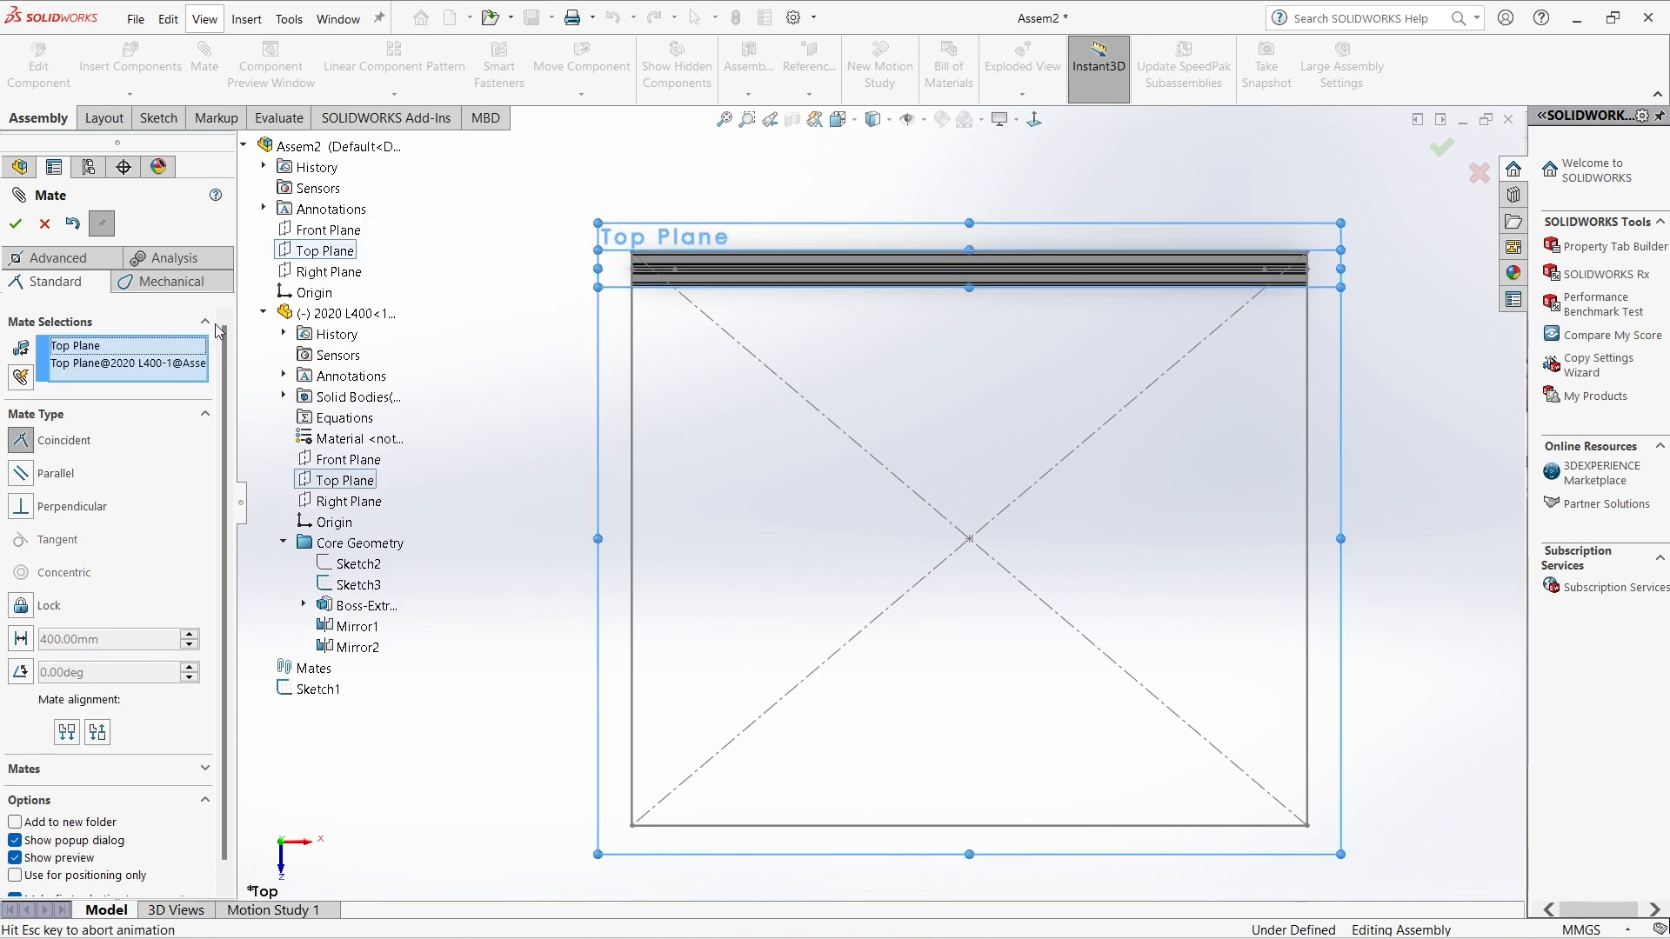
pyautogui.click(16, 223)
pyautogui.click(46, 225)
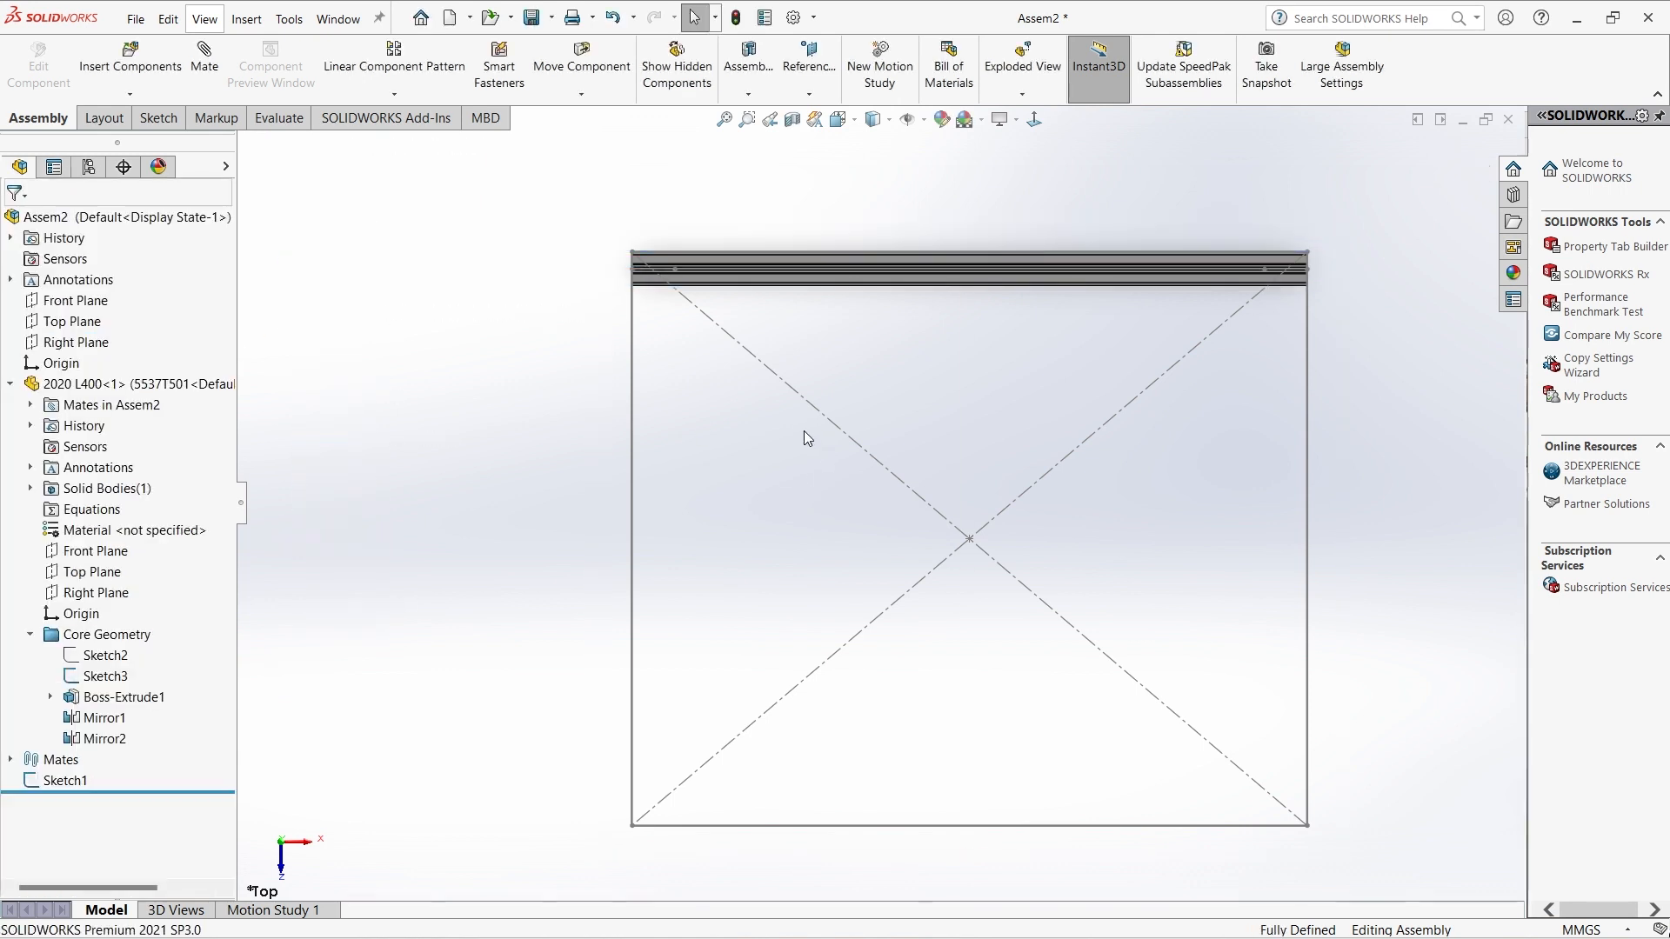
# Duplicate the 2020 L400 part file in the Design Cnc Mini folder and rename the copy 2020 L300.
pyautogui.click(573, 20)
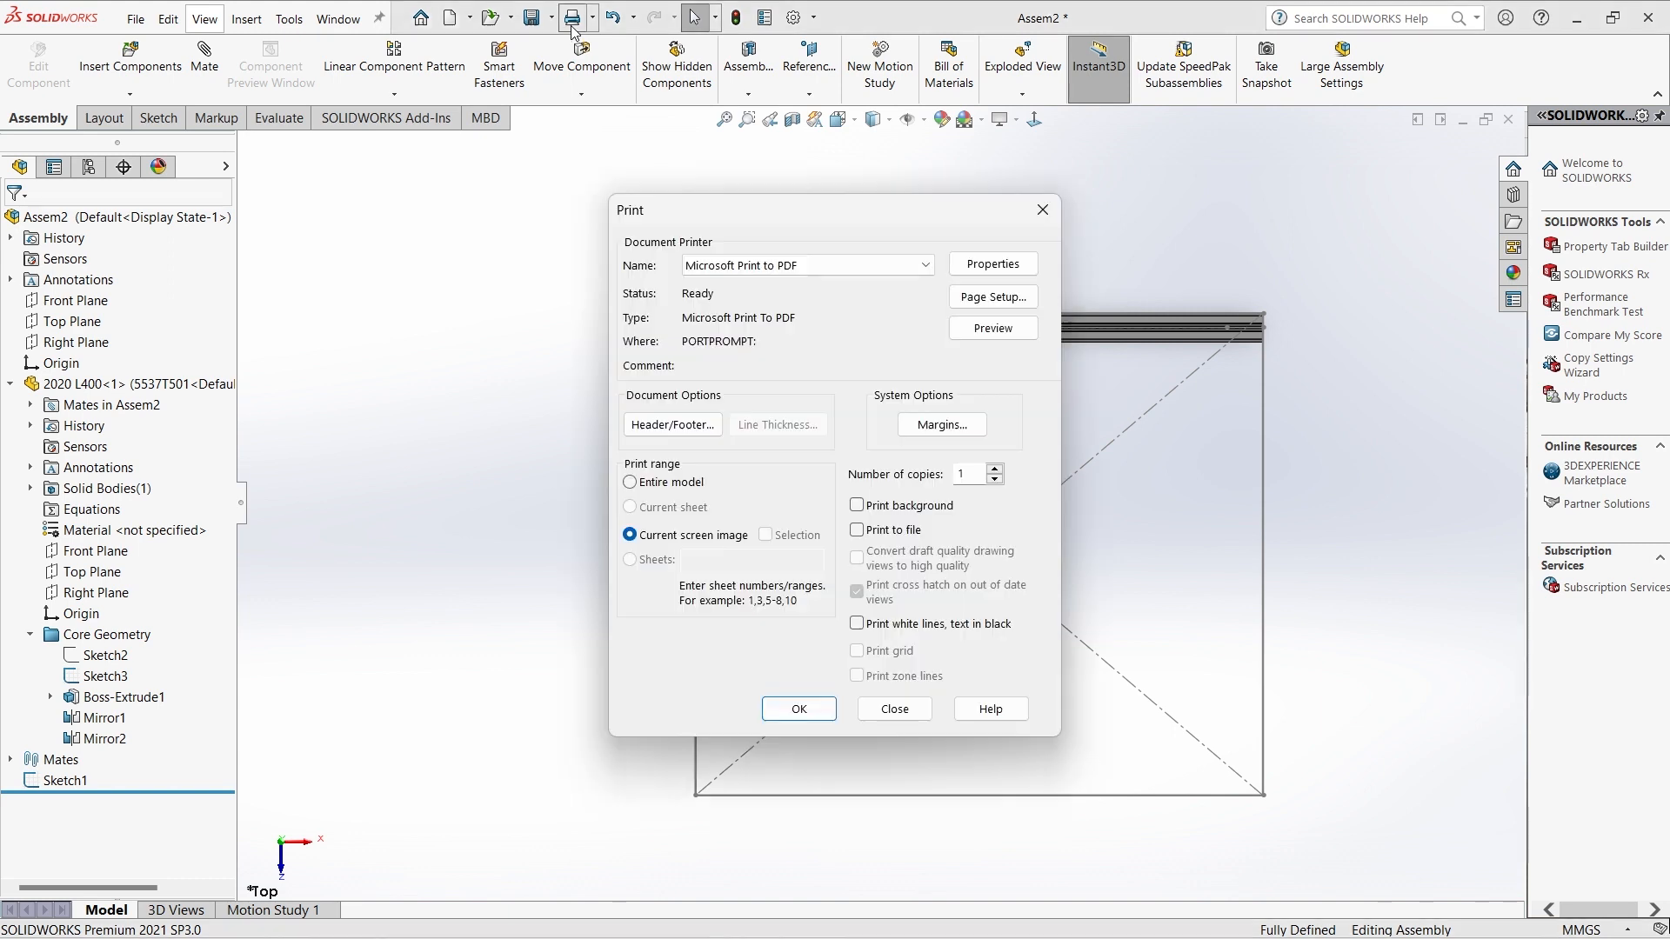
pyautogui.click(1043, 210)
pyautogui.click(490, 17)
pyautogui.click(787, 356)
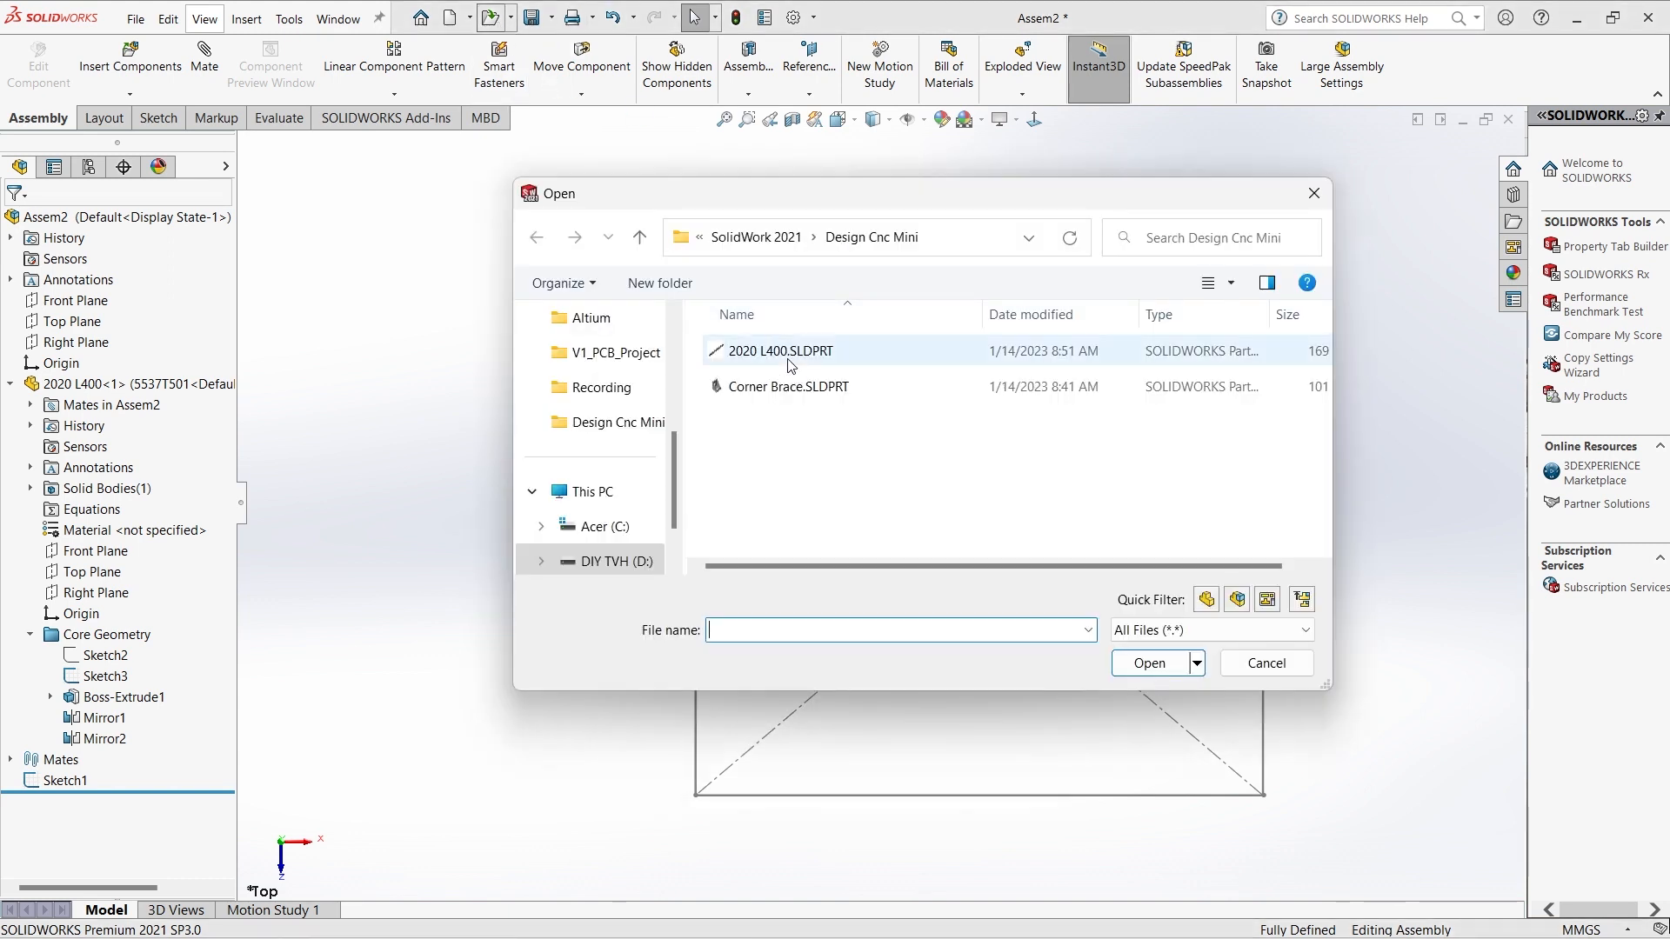
pyautogui.hotkey('ctrl', 'c')
pyautogui.hotkey('ctrl', 'v')
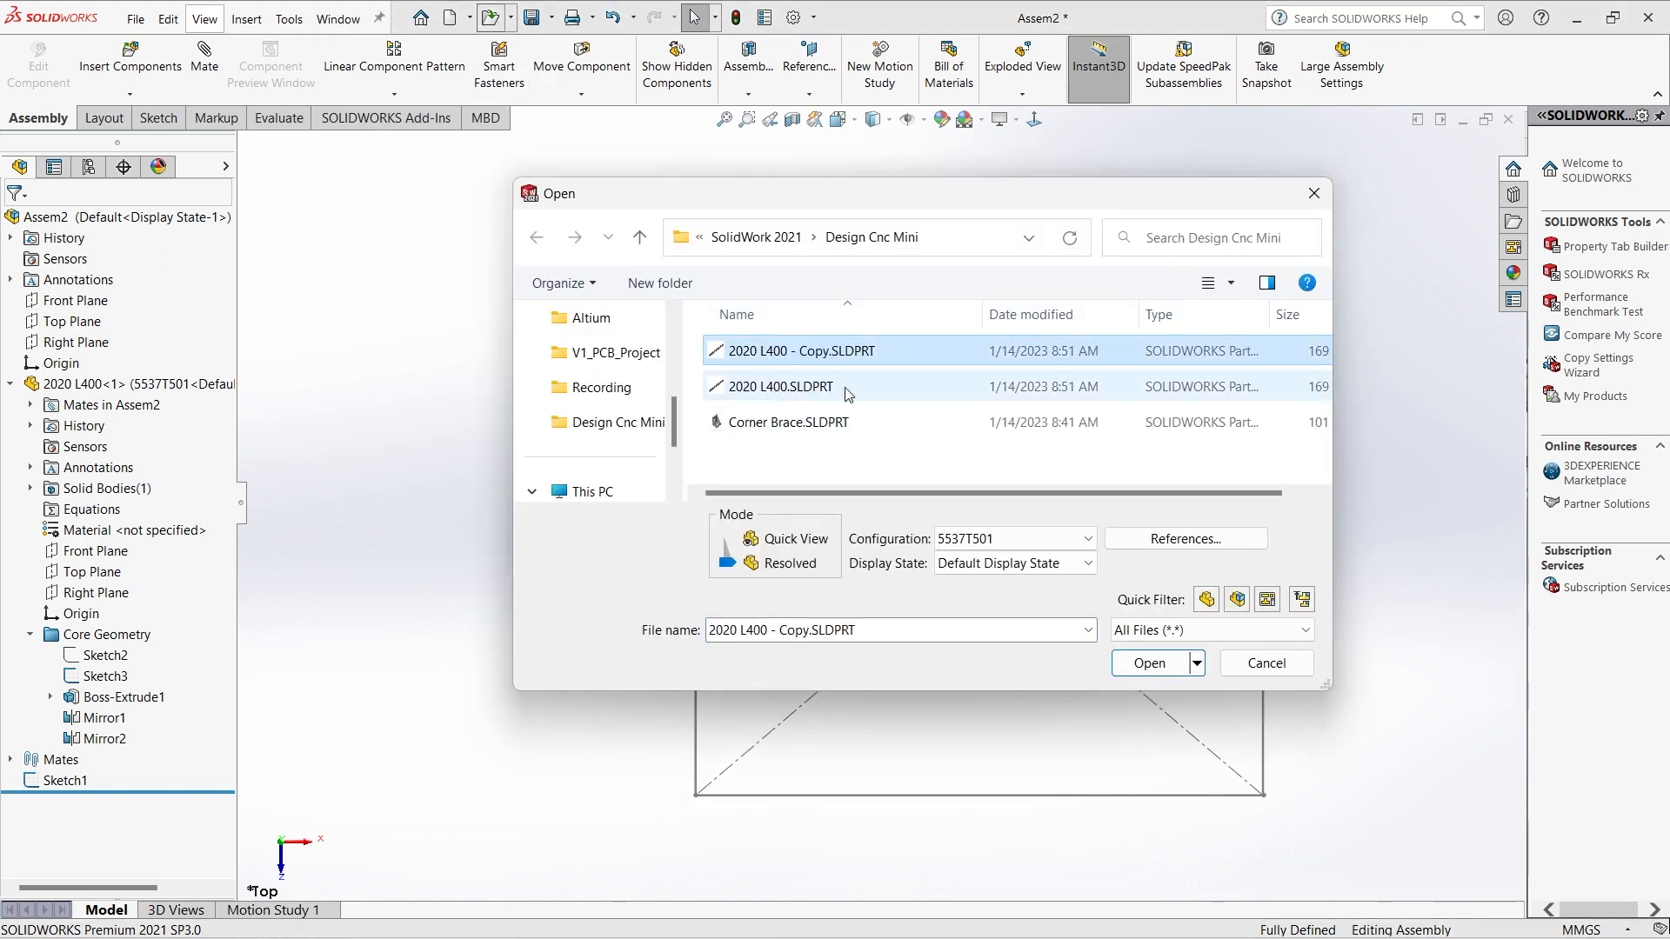
pyautogui.rightClick(835, 350)
pyautogui.click(896, 759)
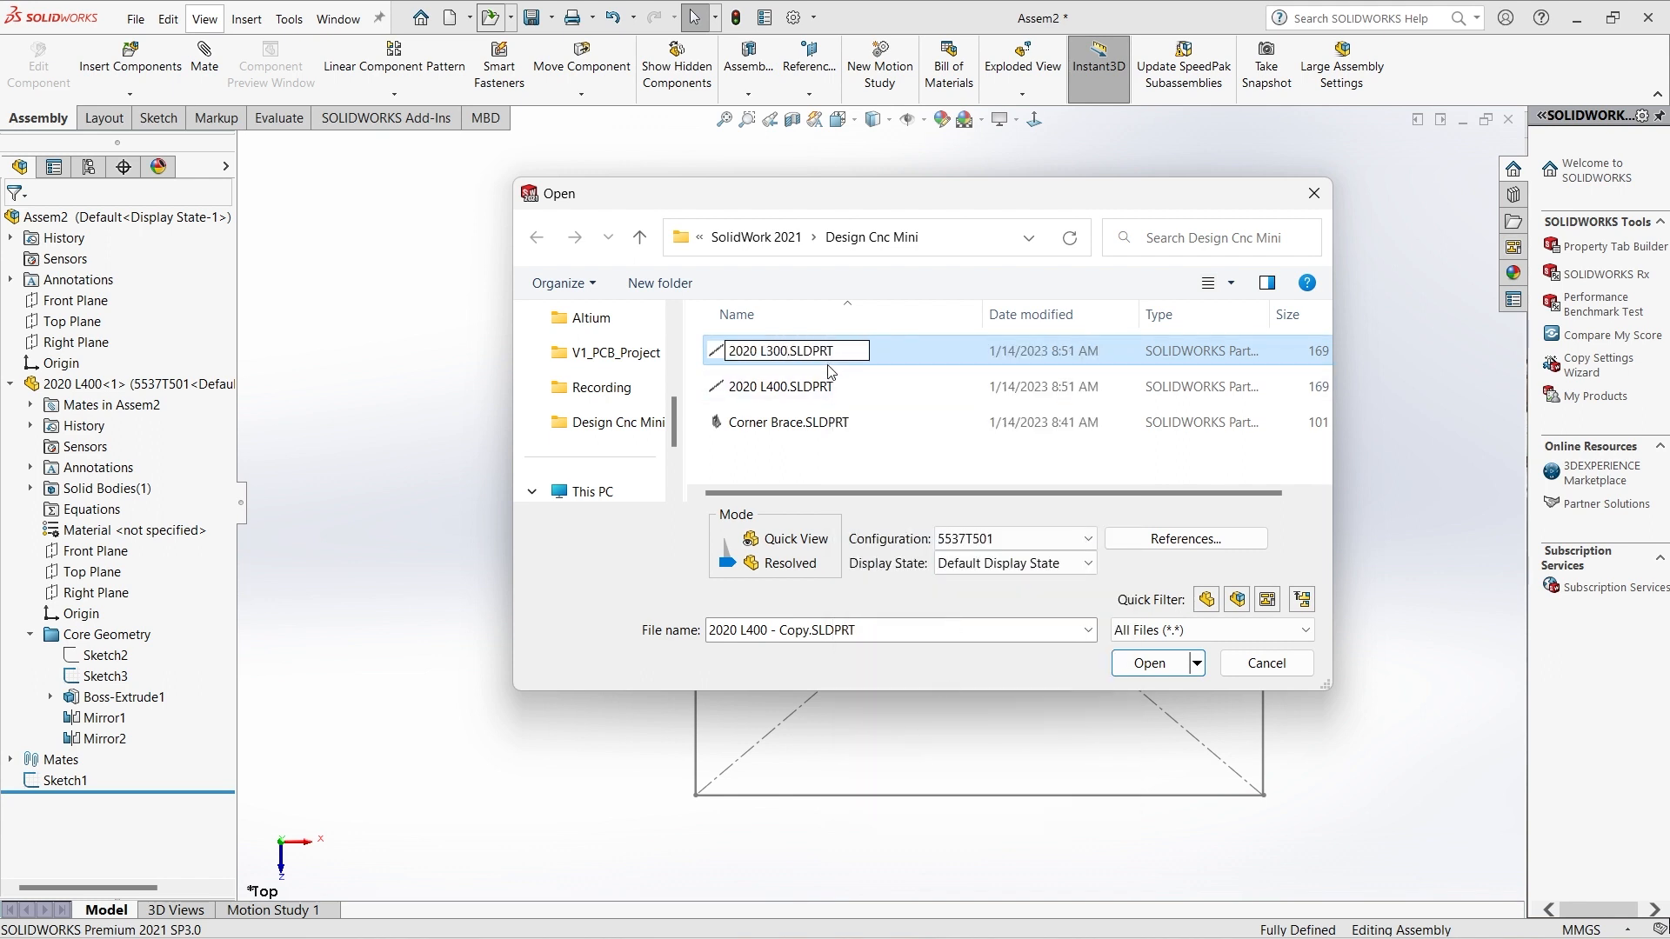
pyautogui.write('2020 L300')
pyautogui.press('Return')
# Open the 2020 L300 part file from the Design Cnc Mini folder.
pyautogui.click(1149, 663)
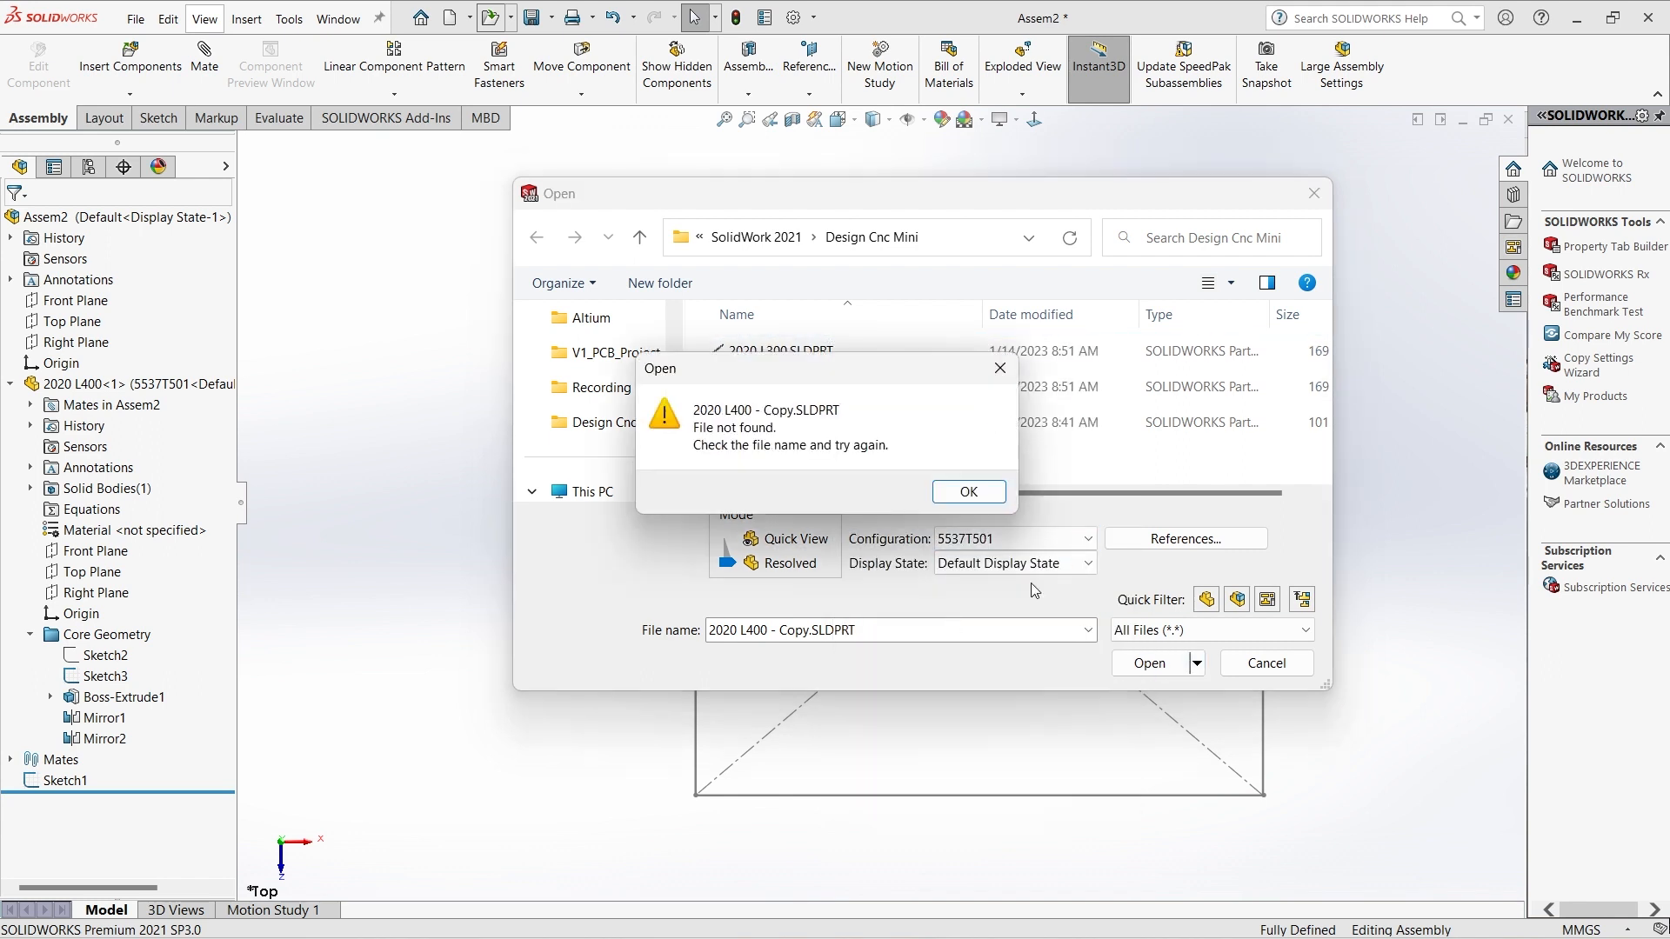
pyautogui.click(967, 492)
pyautogui.doubleClick(831, 351)
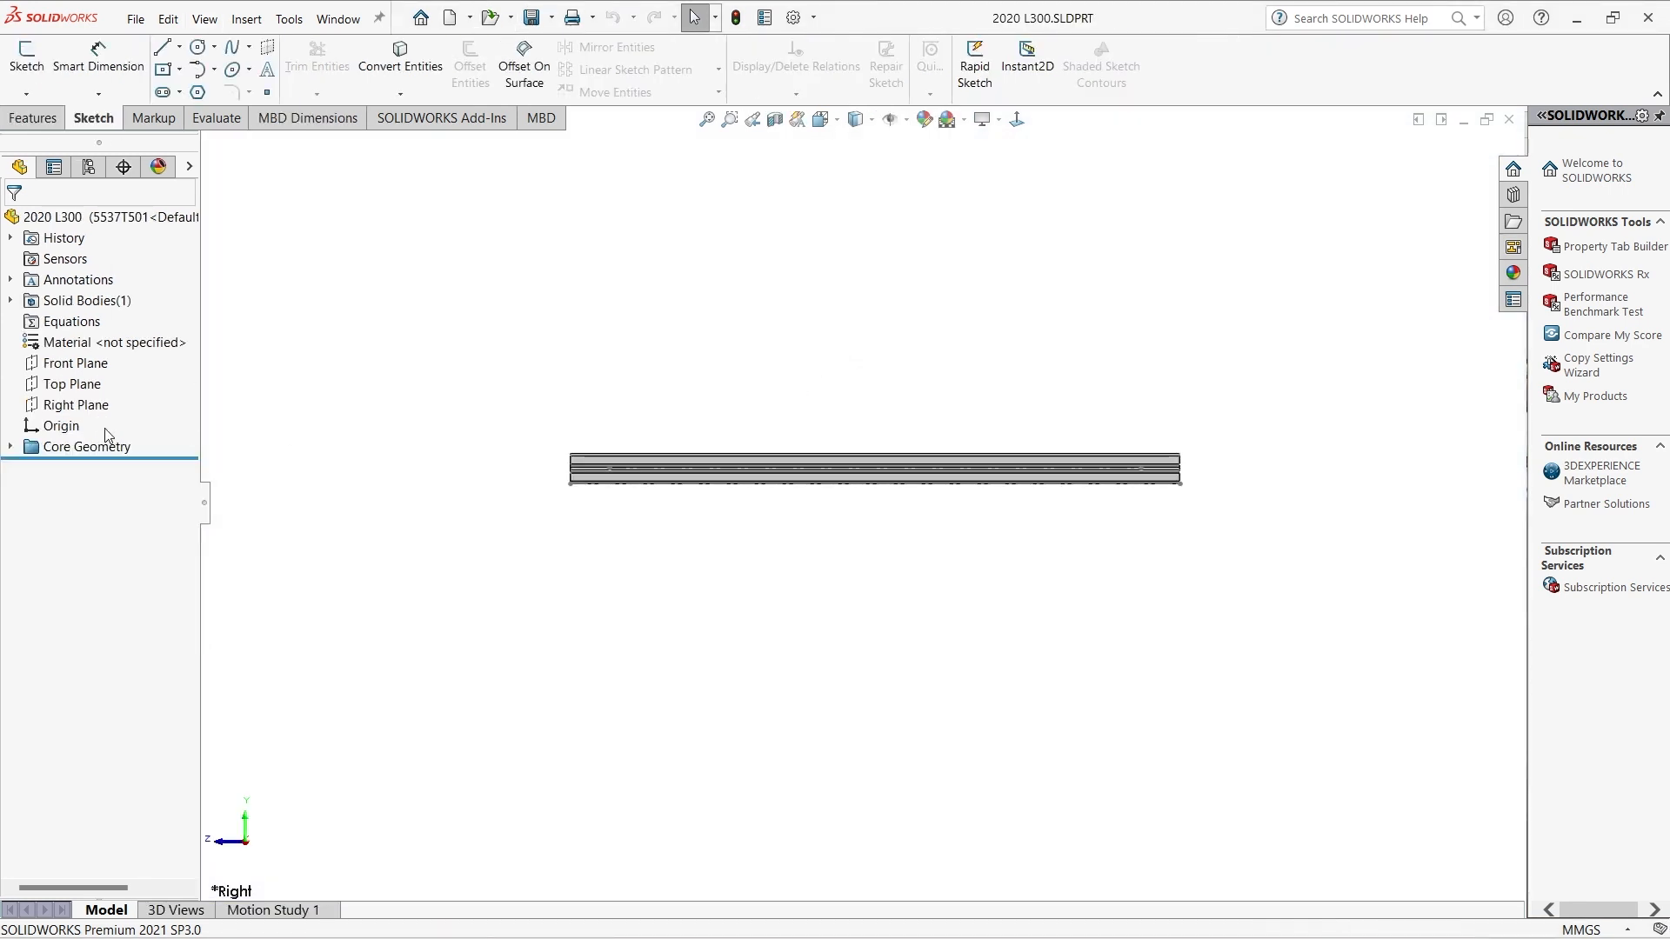
# Edit Sketch3 in the Core Geometry folder, set its Length dimension to 300 mm, and exit the sketch.
pyautogui.click(41, 410)
pyautogui.click(10, 446)
pyautogui.click(83, 488)
pyautogui.click(83, 457)
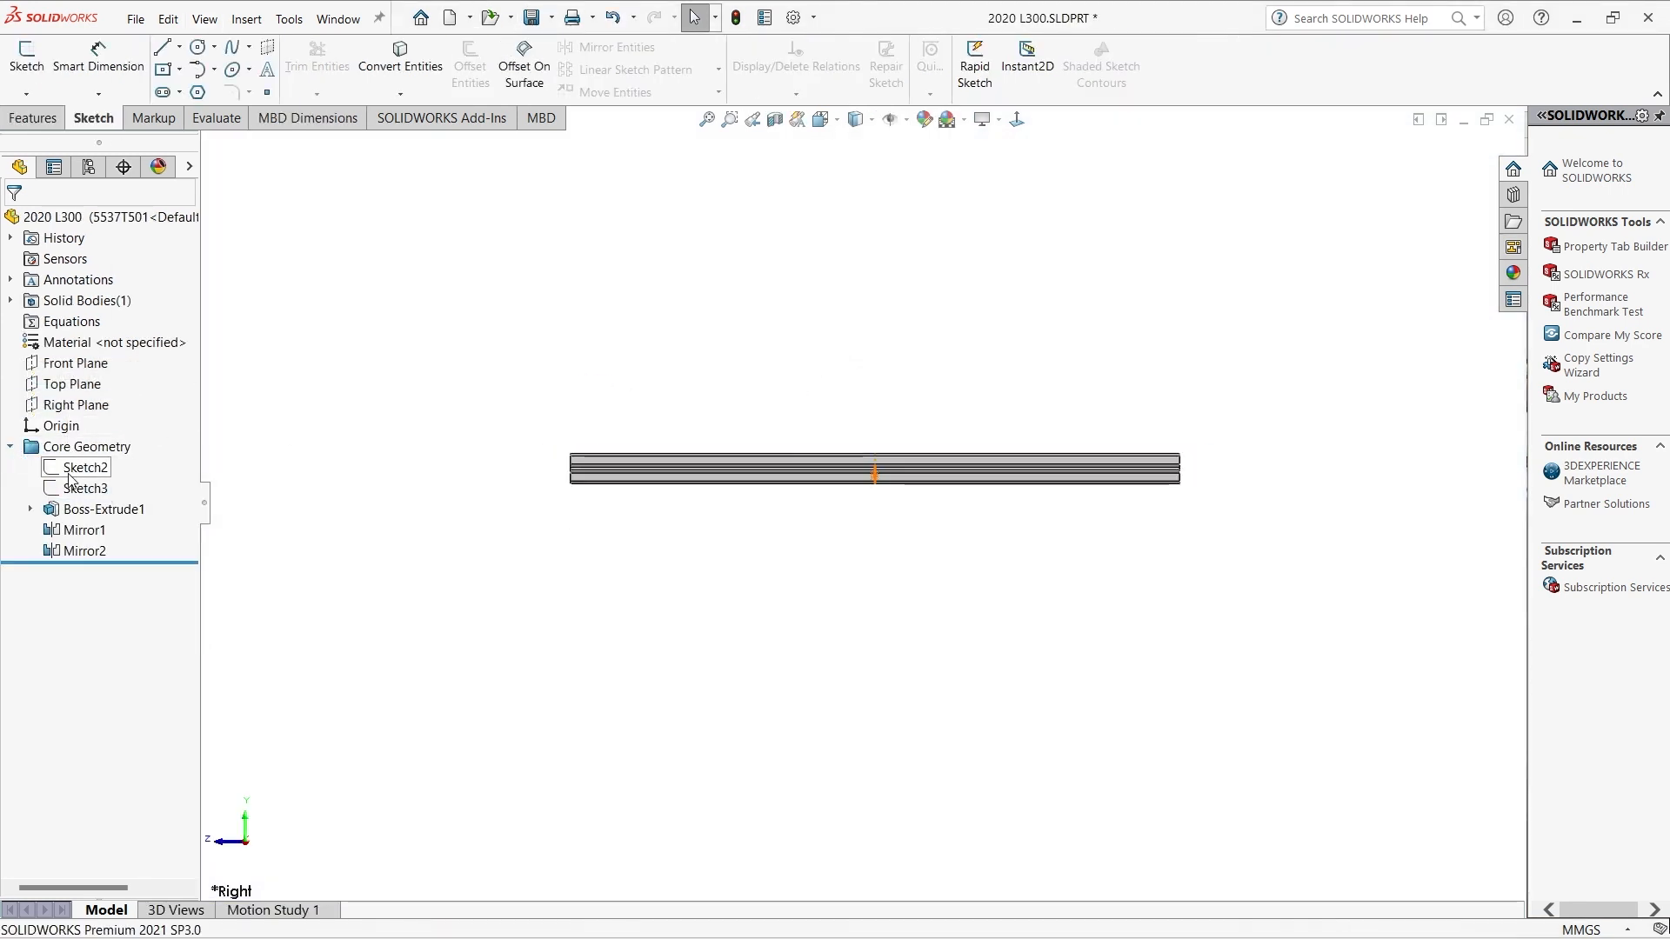
pyautogui.click(82, 449)
pyautogui.click(74, 488)
pyautogui.click(94, 428)
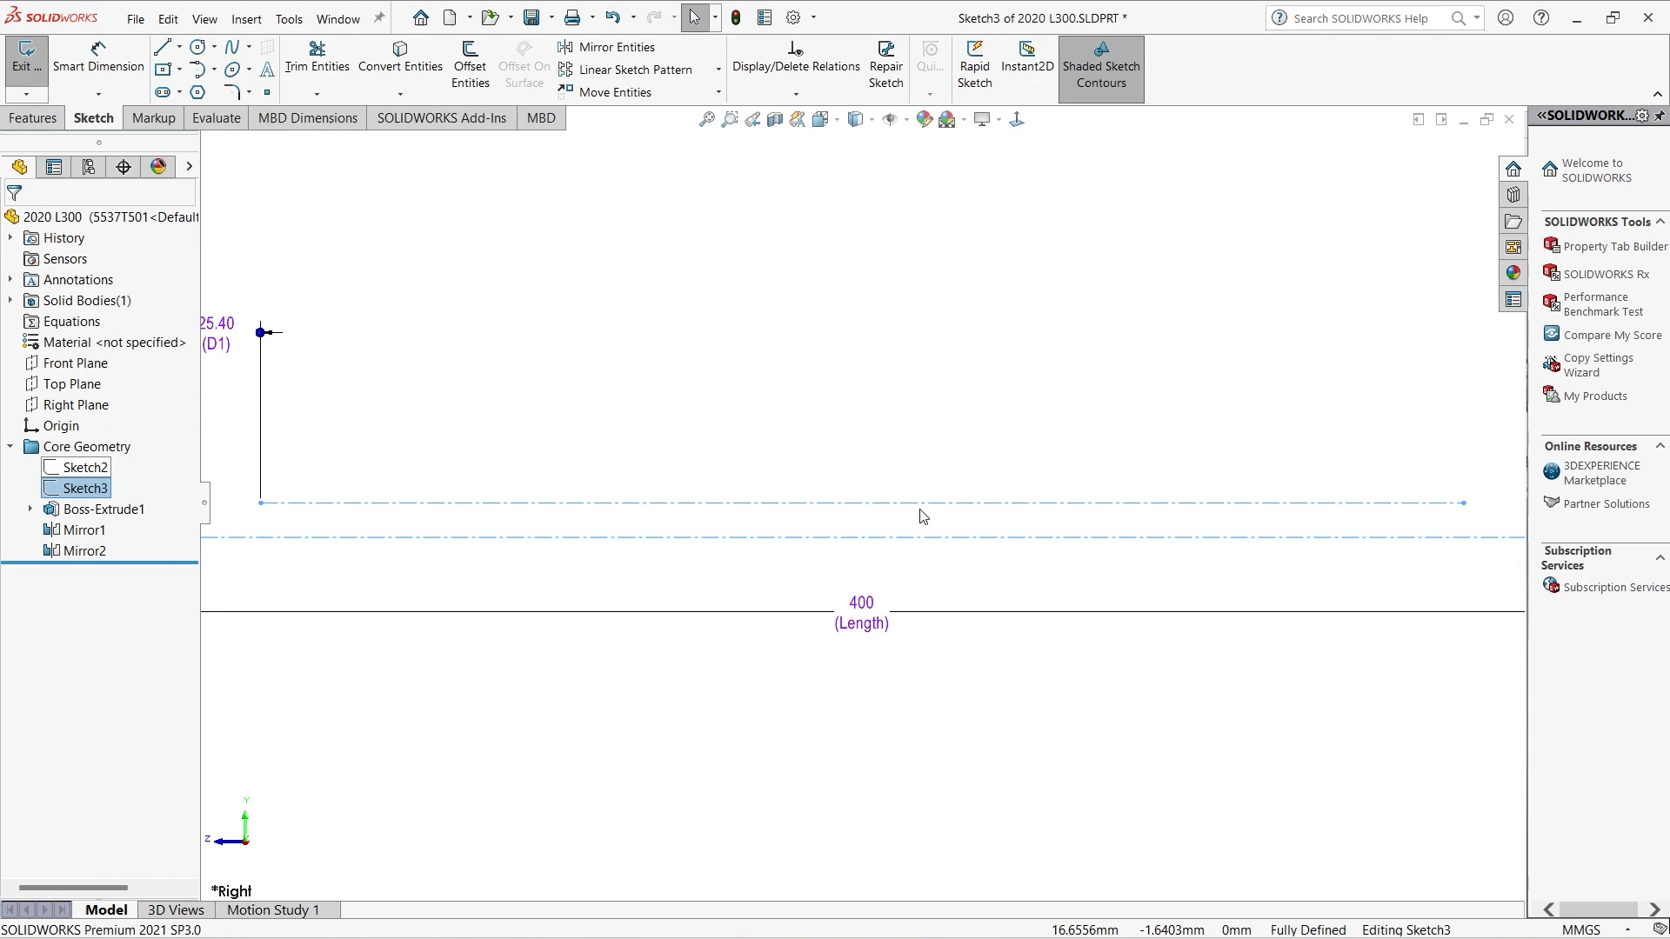
pyautogui.doubleClick(864, 608)
pyautogui.write('300')
pyautogui.press('Return')
pyautogui.click(1441, 154)
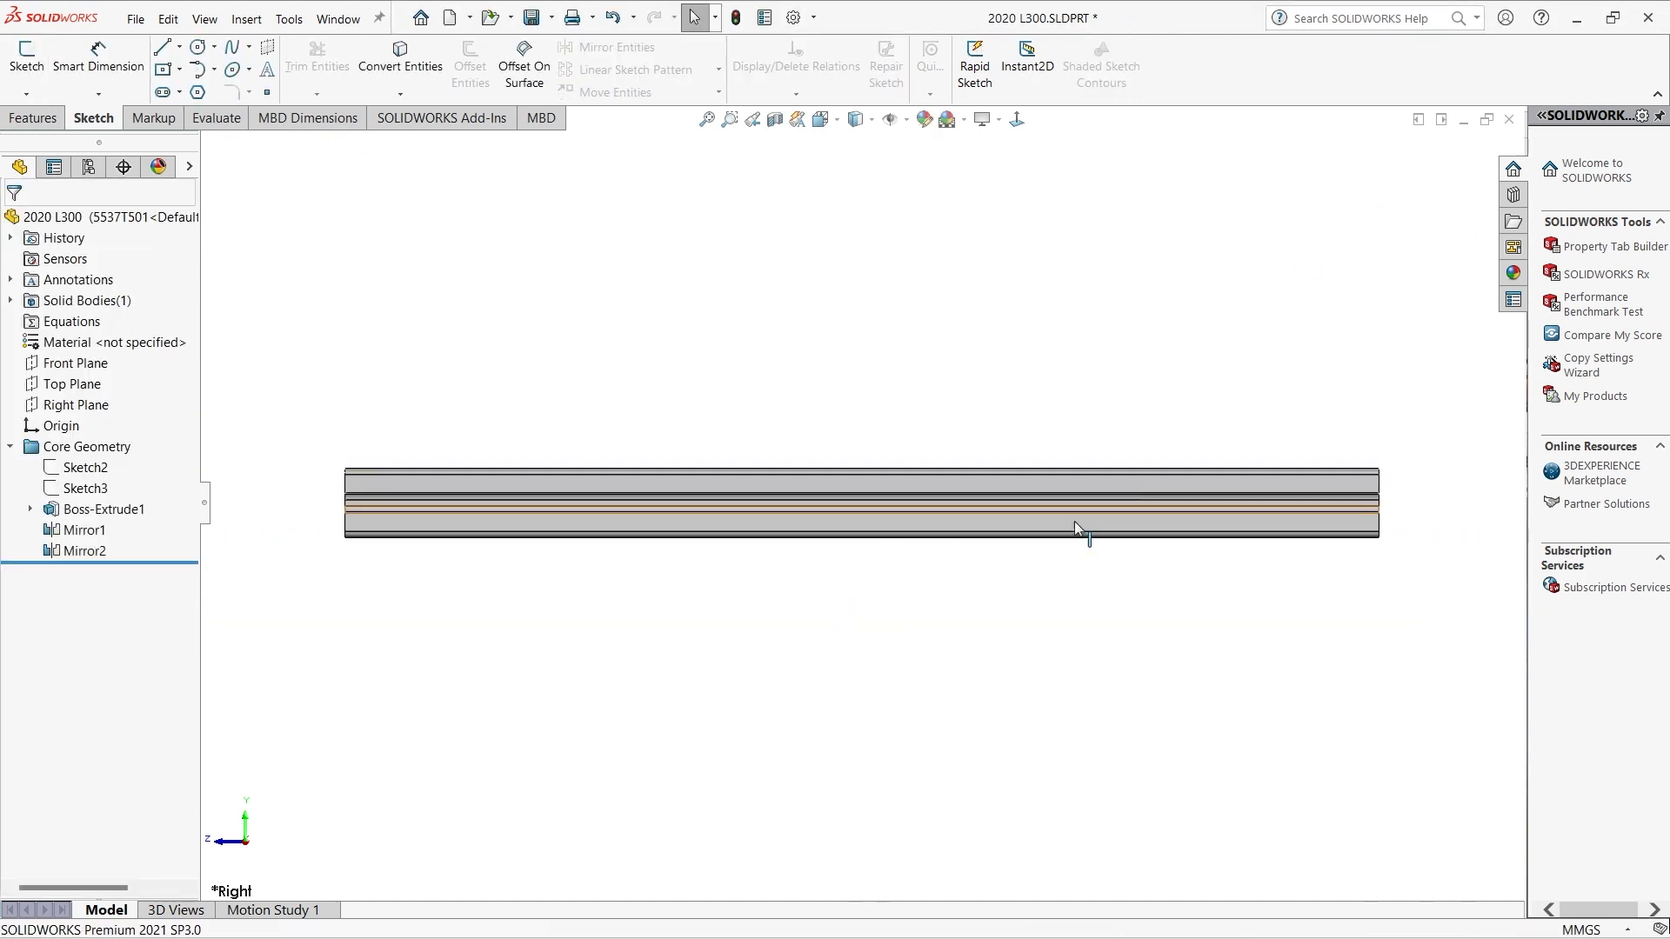
pyautogui.scroll(2, 1044, 561)
pyautogui.scroll(-1, 911, 365)
pyautogui.scroll(2, 861, 500)
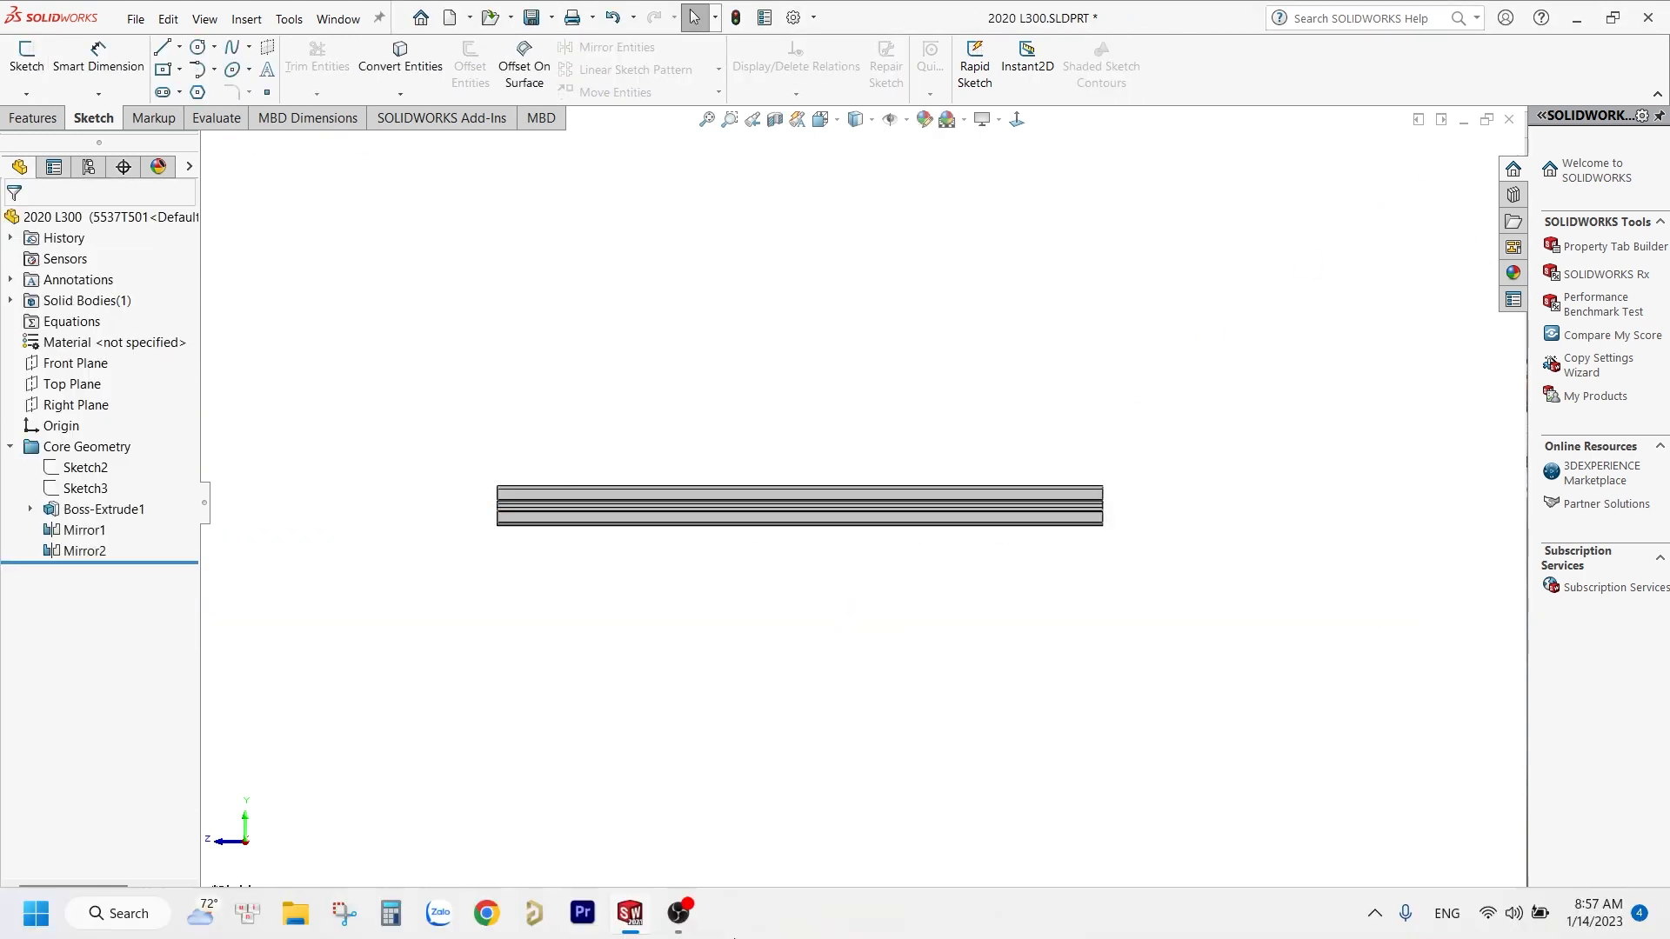
# Switch to the Assem2 assembly and insert the 2020 L300 profile along the left edge of the sketched rectangle.
pyautogui.moveTo(625, 935)
pyautogui.click(481, 835)
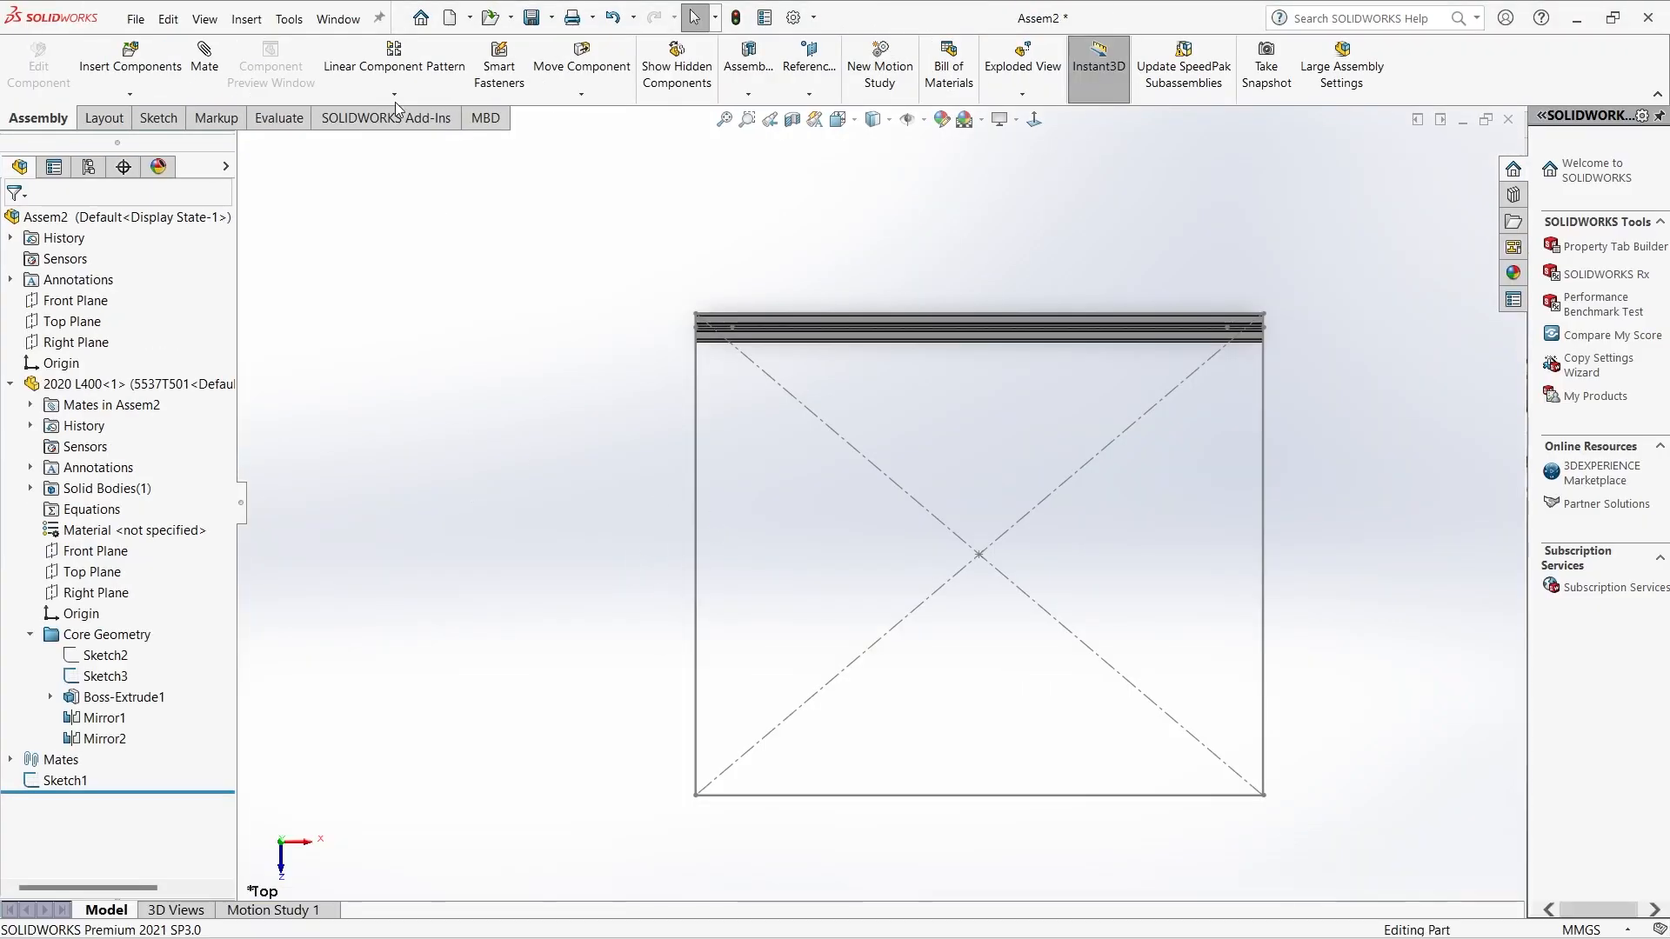
pyautogui.click(131, 59)
pyautogui.click(61, 461)
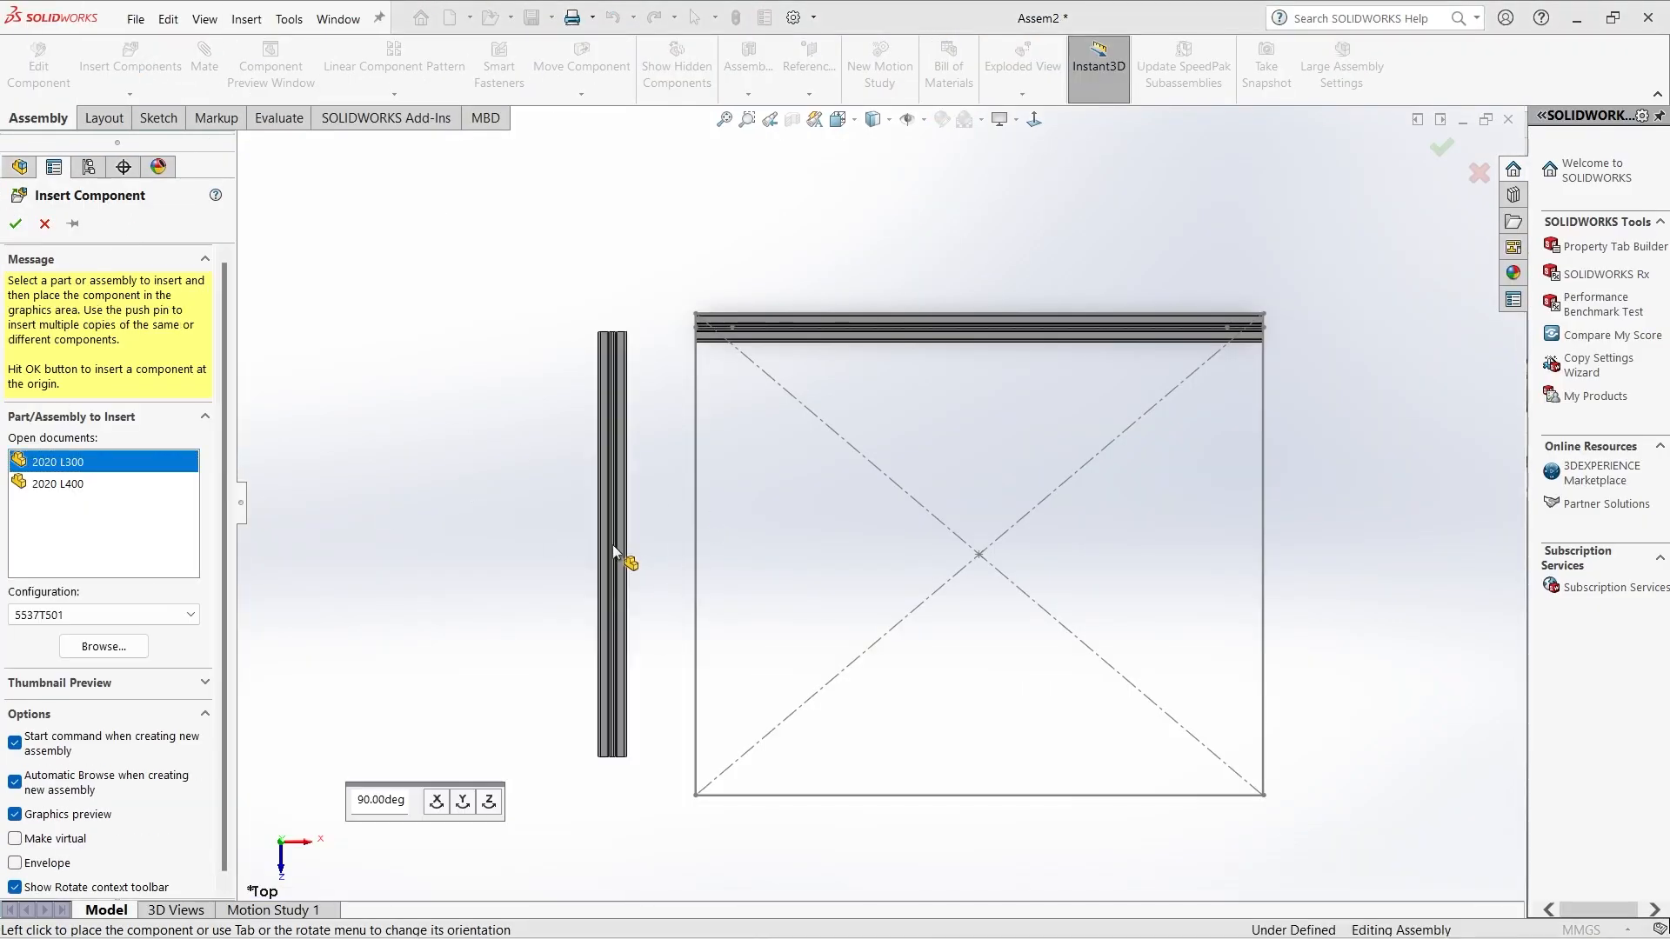
pyautogui.click(713, 452)
# Add a 190 mm distance mate between the assembly's Right Plane and the Right Plane of the 2020 L300 profile.
pyautogui.scroll(-2, 714, 442)
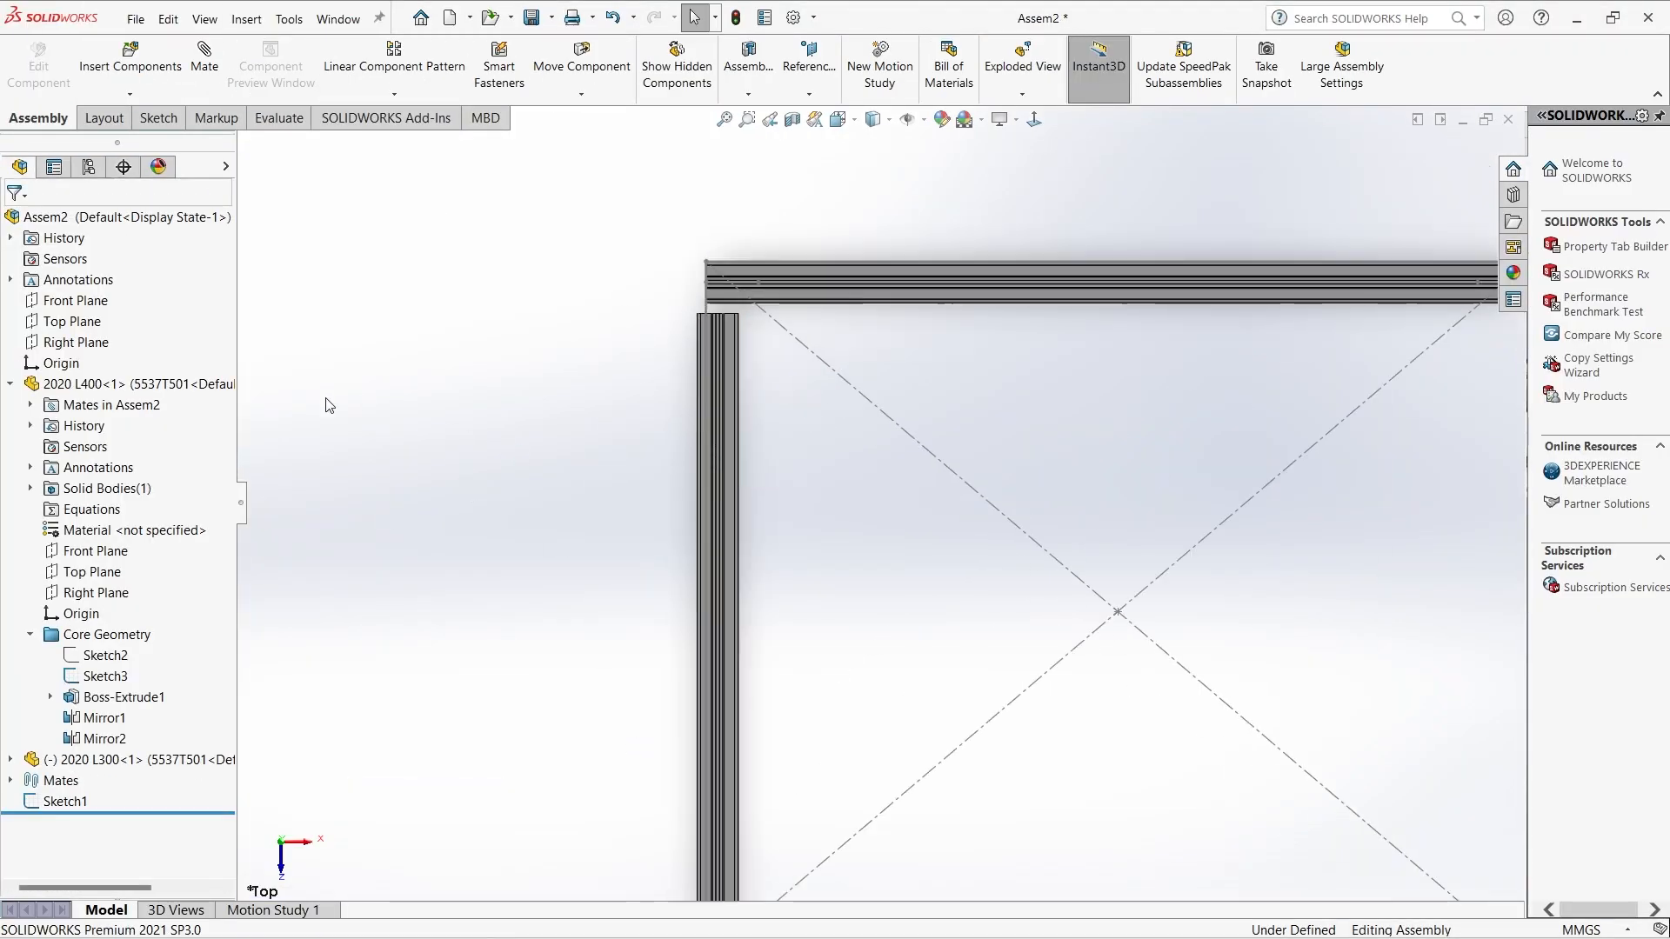
pyautogui.hotkey('shift', 'c')
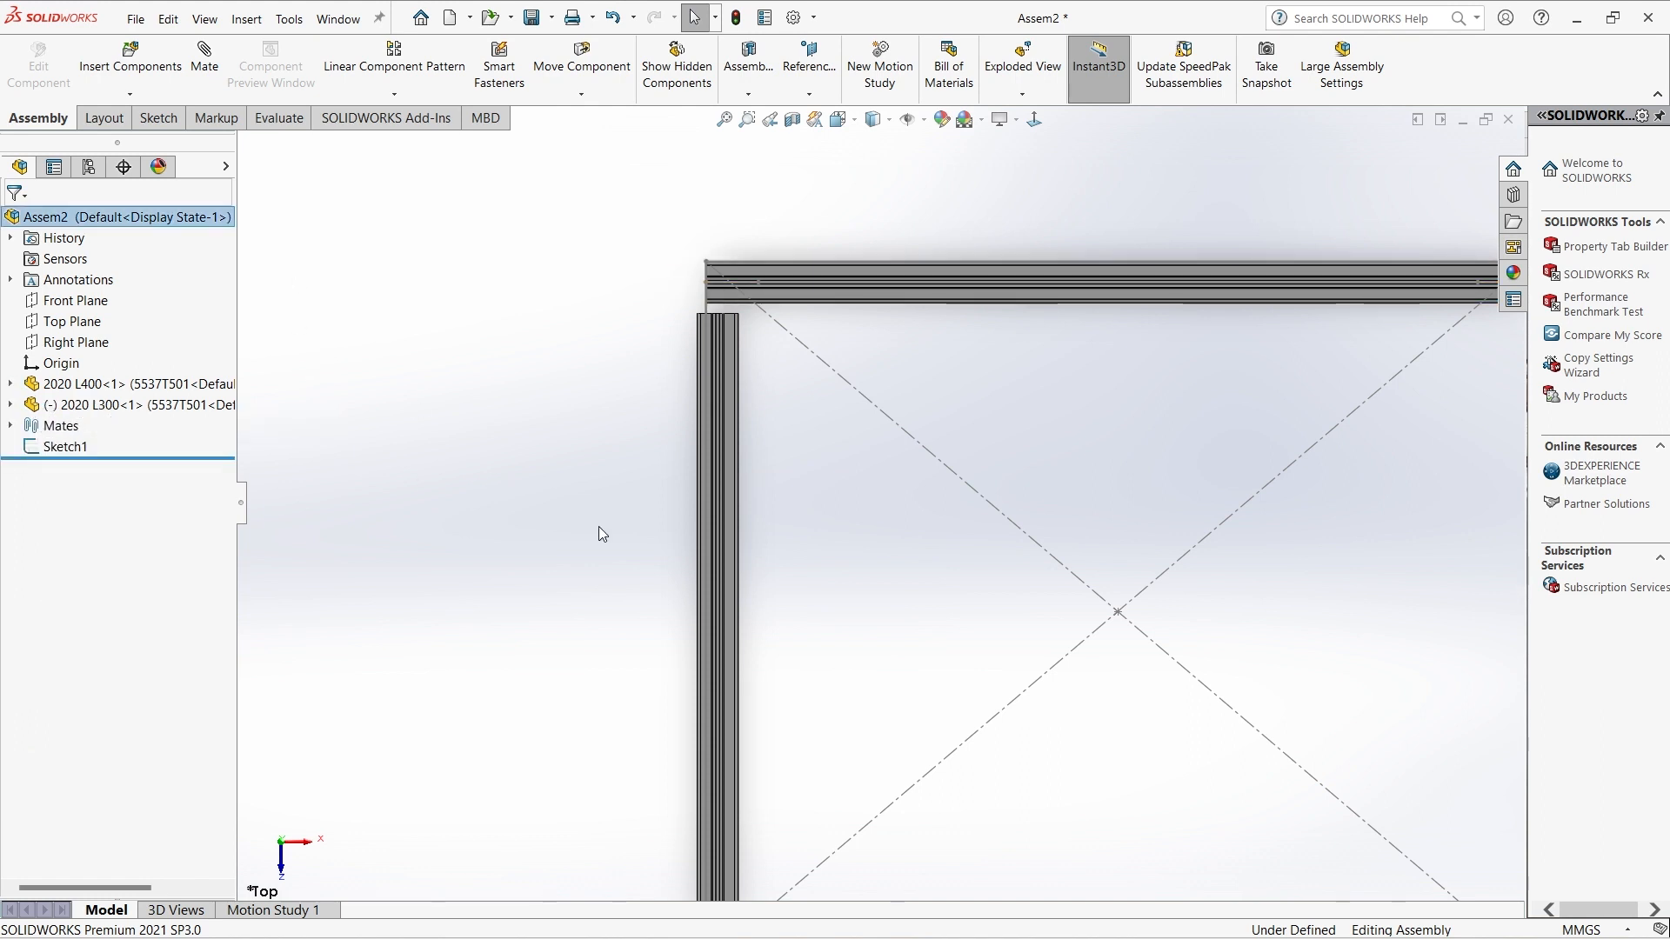
pyautogui.click(87, 344)
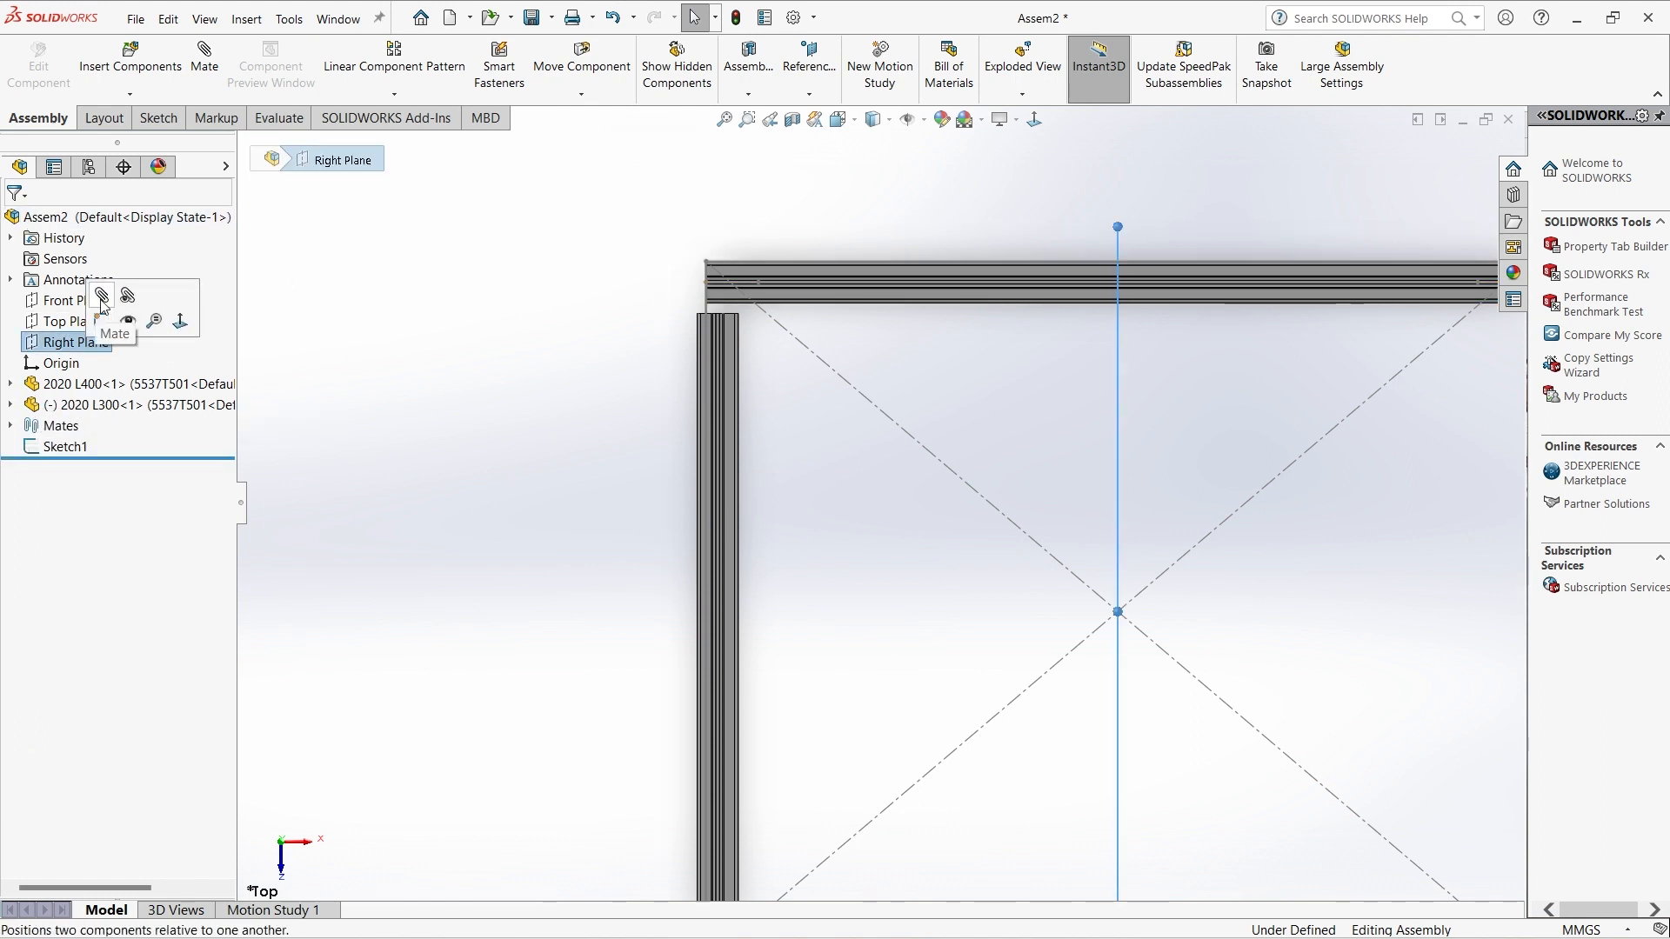
pyautogui.click(204, 66)
pyautogui.scroll(2, 927, 570)
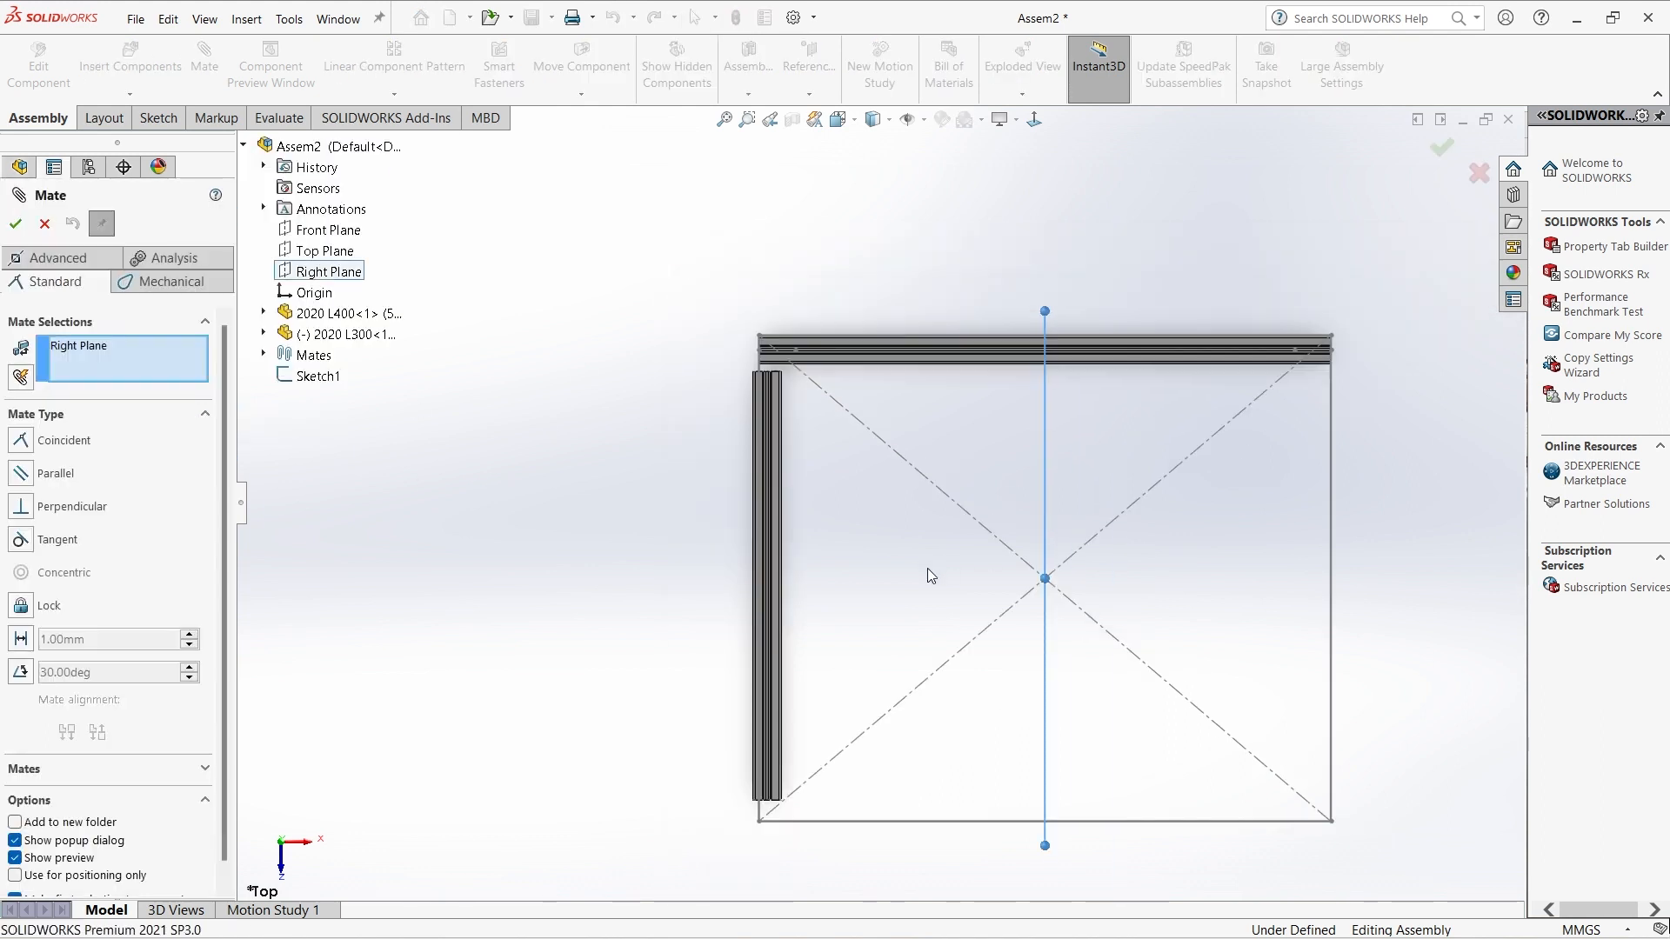
pyautogui.click(265, 334)
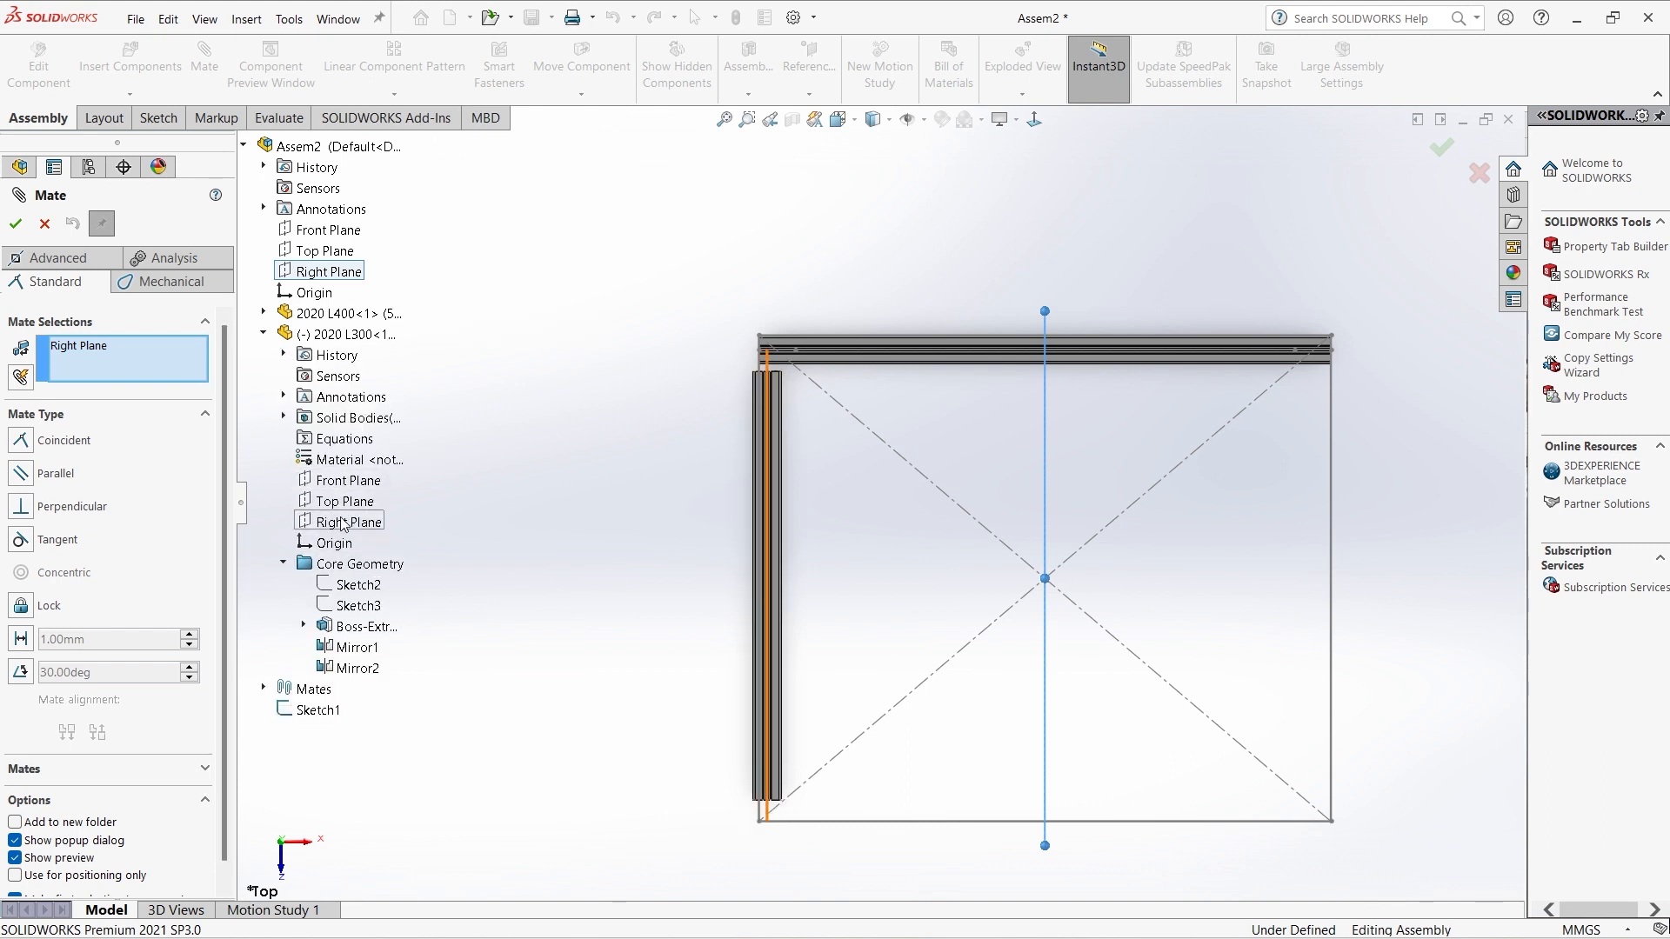
pyautogui.click(344, 522)
pyautogui.click(207, 547)
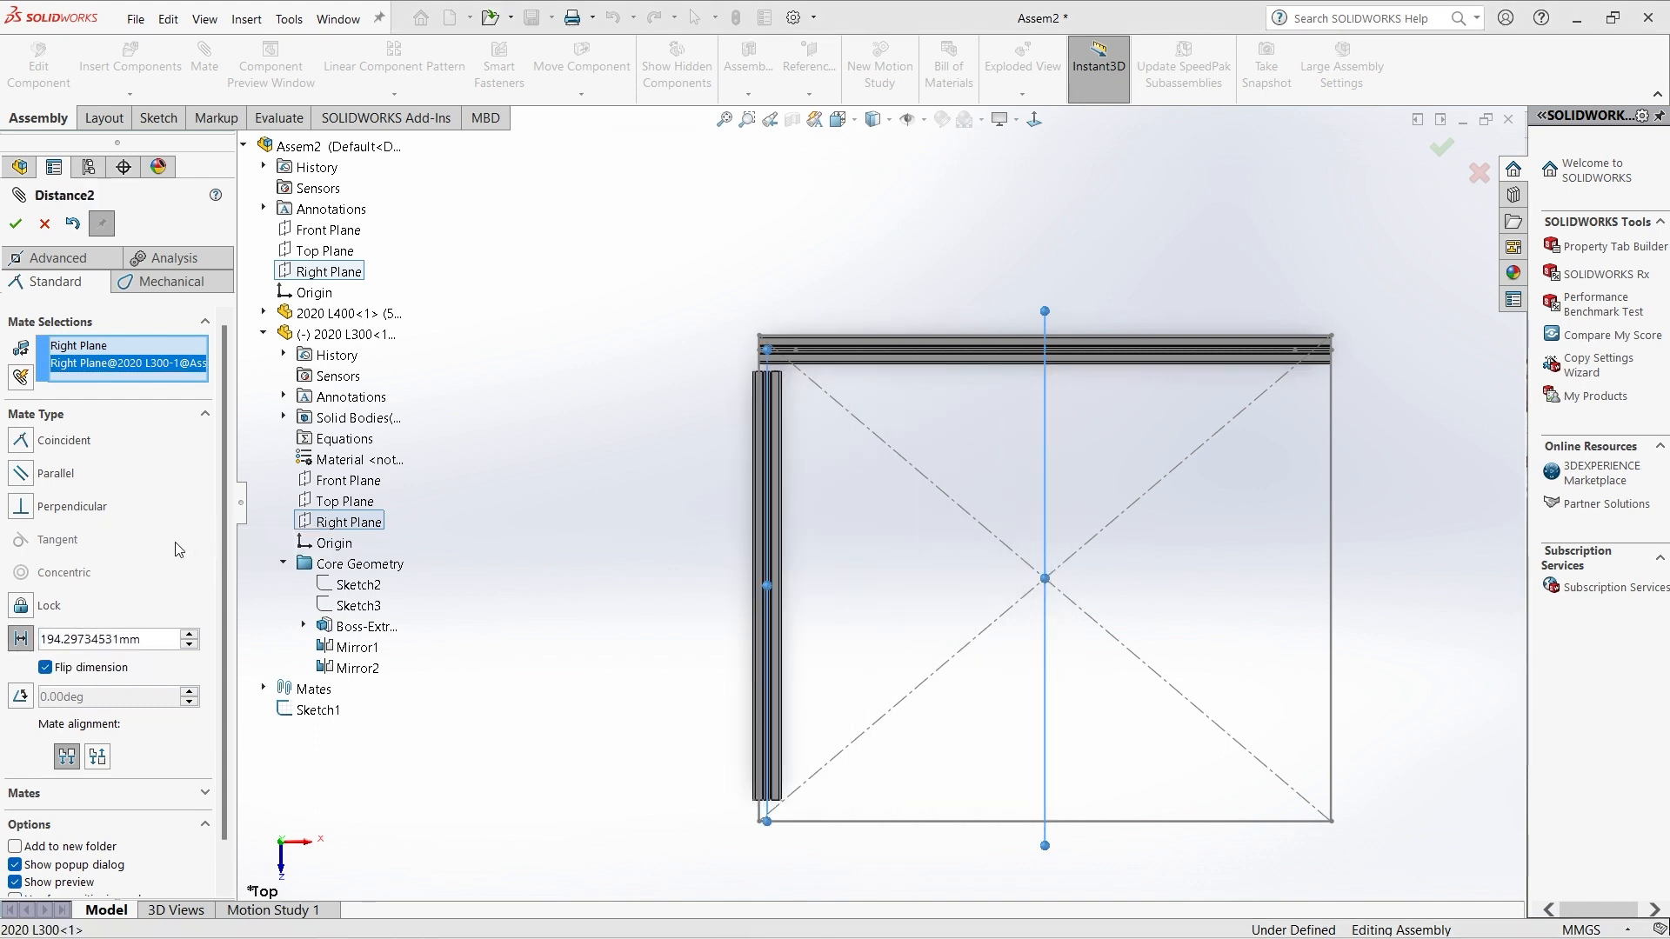
pyautogui.press('Return')
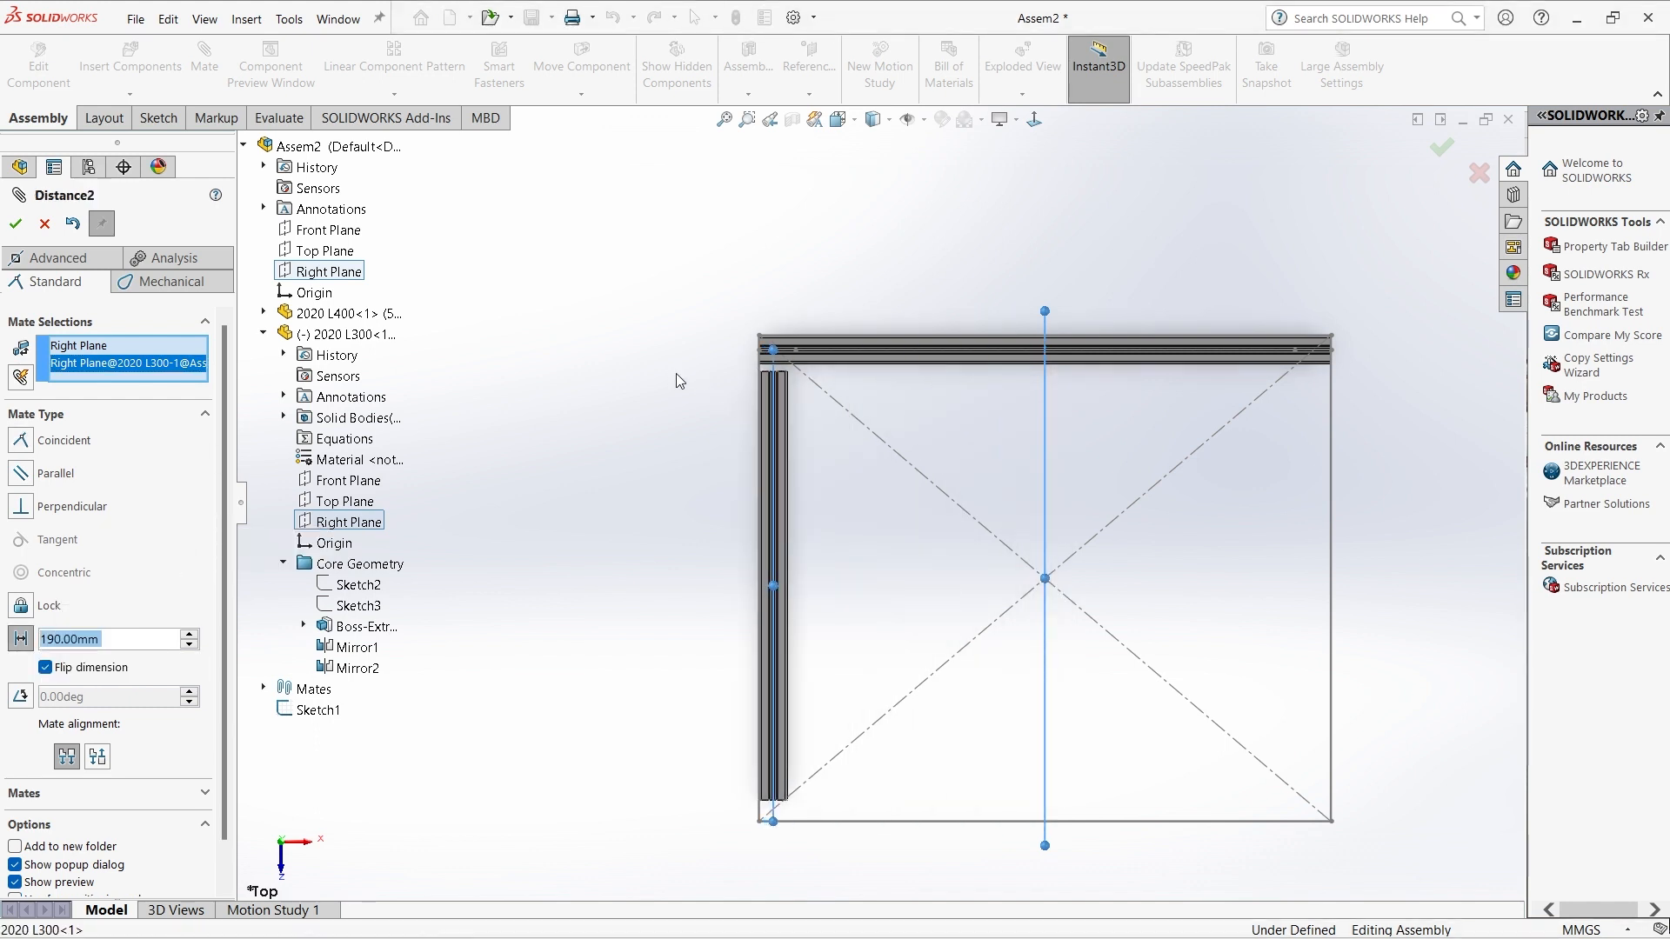
pyautogui.click(15, 227)
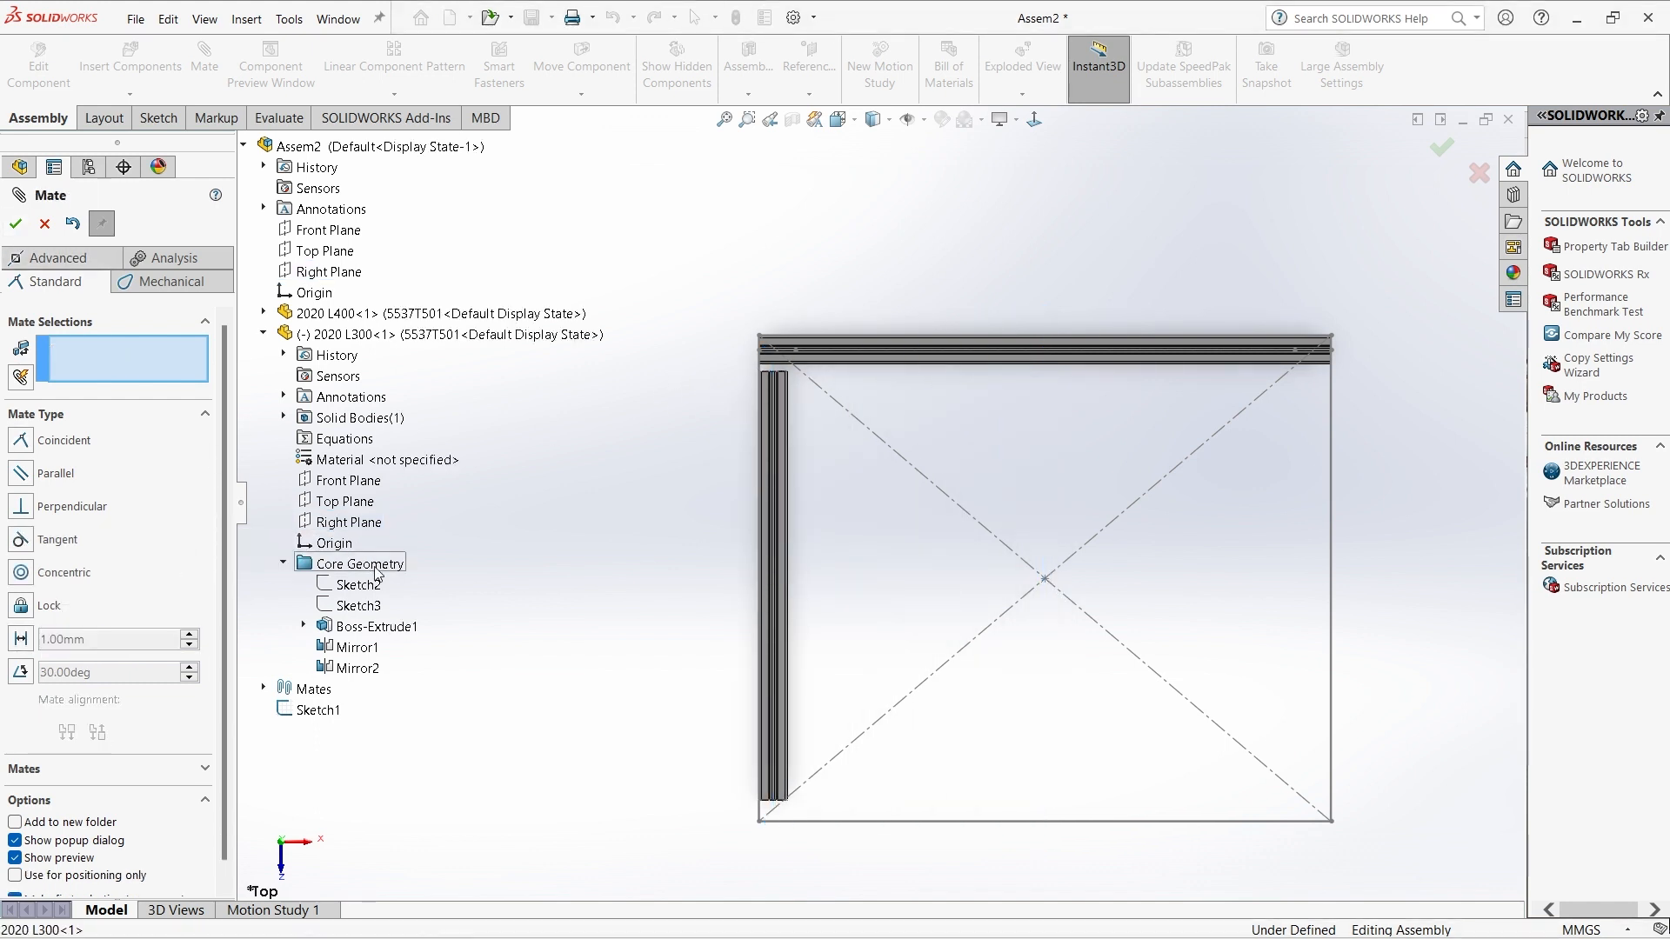
# Mate the 2020 L300's Top Plane coincident with the assembly's Top Plane.
pyautogui.click(344, 501)
pyautogui.click(324, 251)
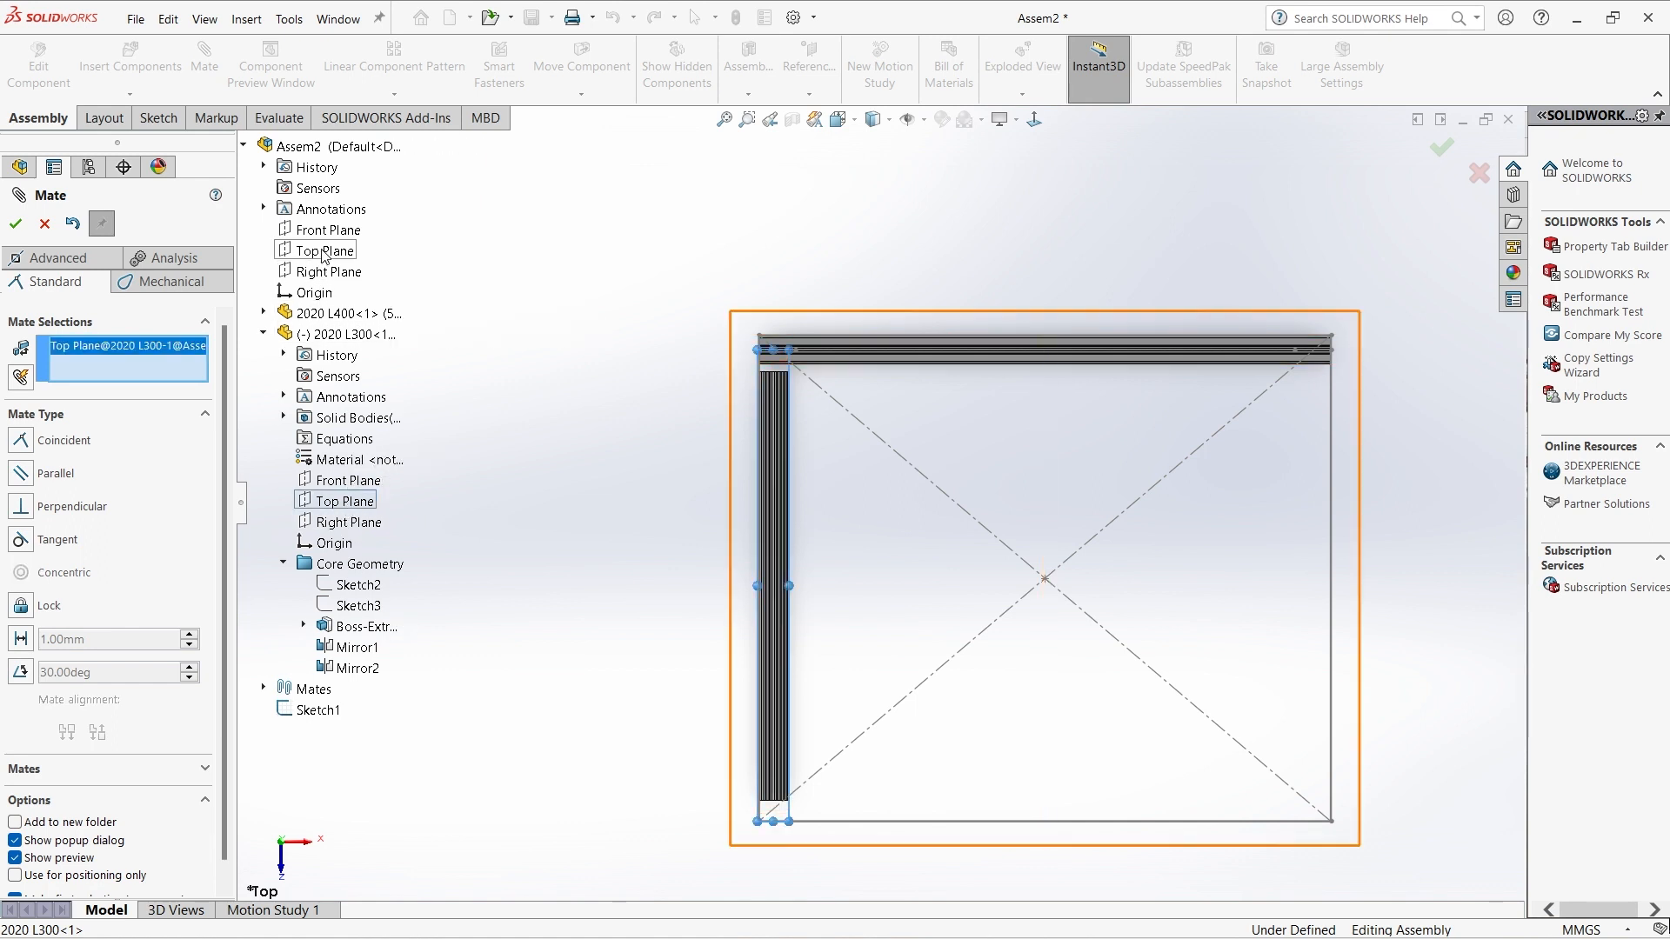
pyautogui.click(14, 225)
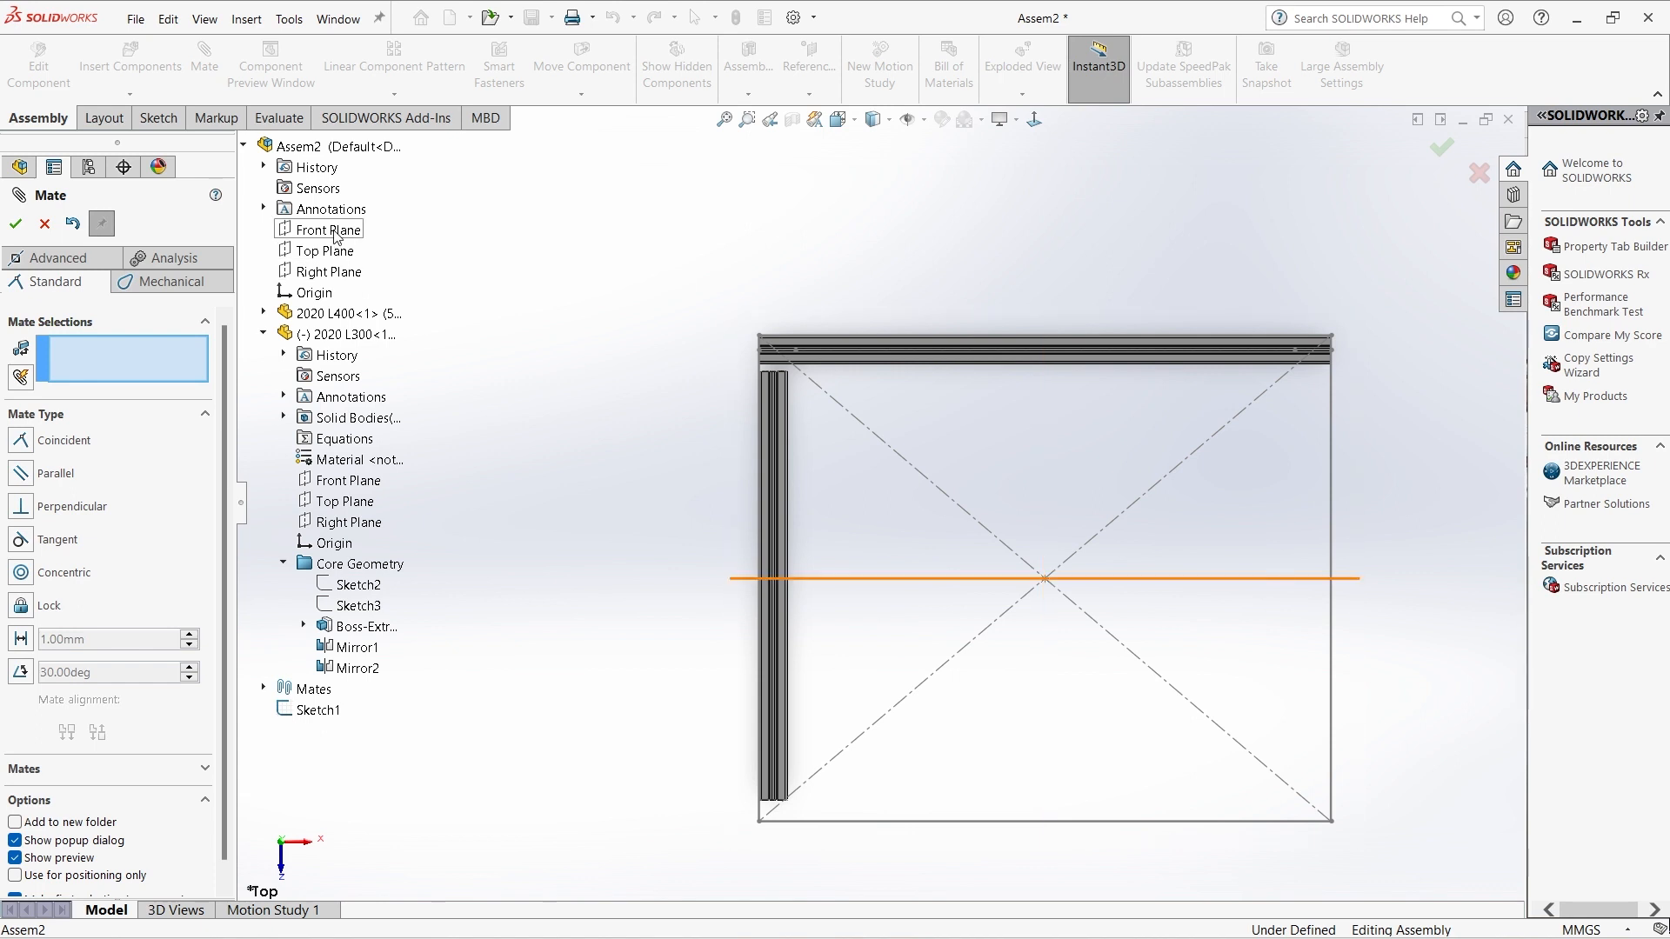
# Mate the 2020 L300's Front Plane coincident with the assembly's Front Plane and finish mating.
pyautogui.click(328, 229)
pyautogui.click(359, 488)
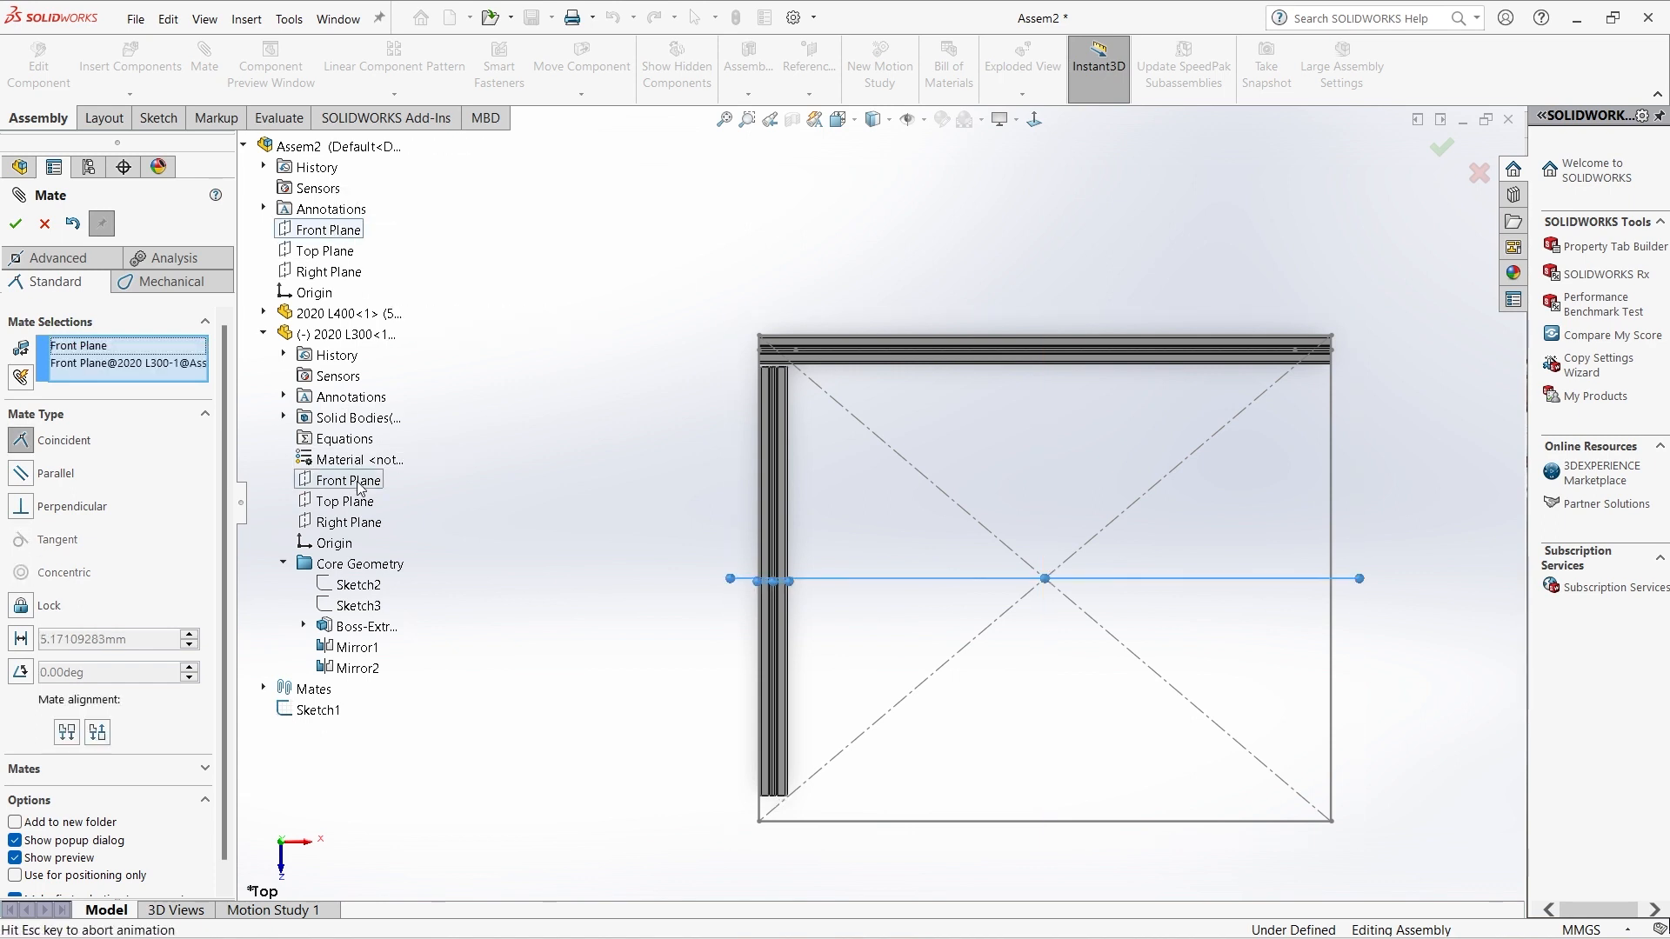
pyautogui.click(14, 225)
pyautogui.click(18, 224)
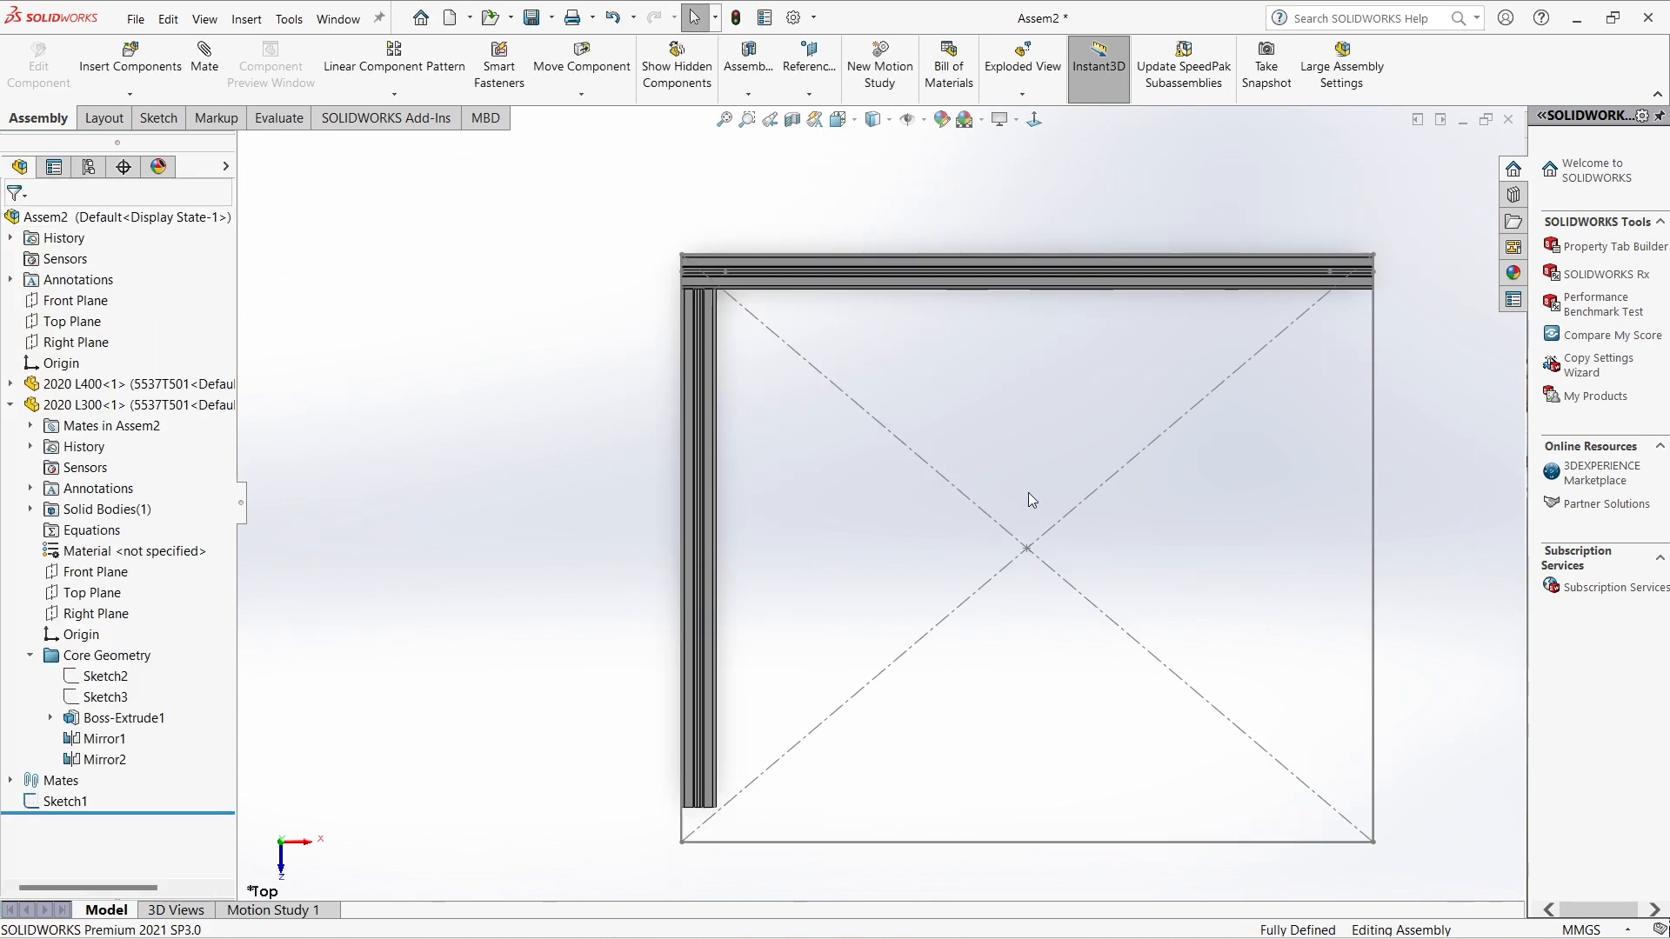
# Mirror the 2020 L300 profile about the assembly's Right Plane.
pyautogui.click(407, 98)
pyautogui.click(354, 249)
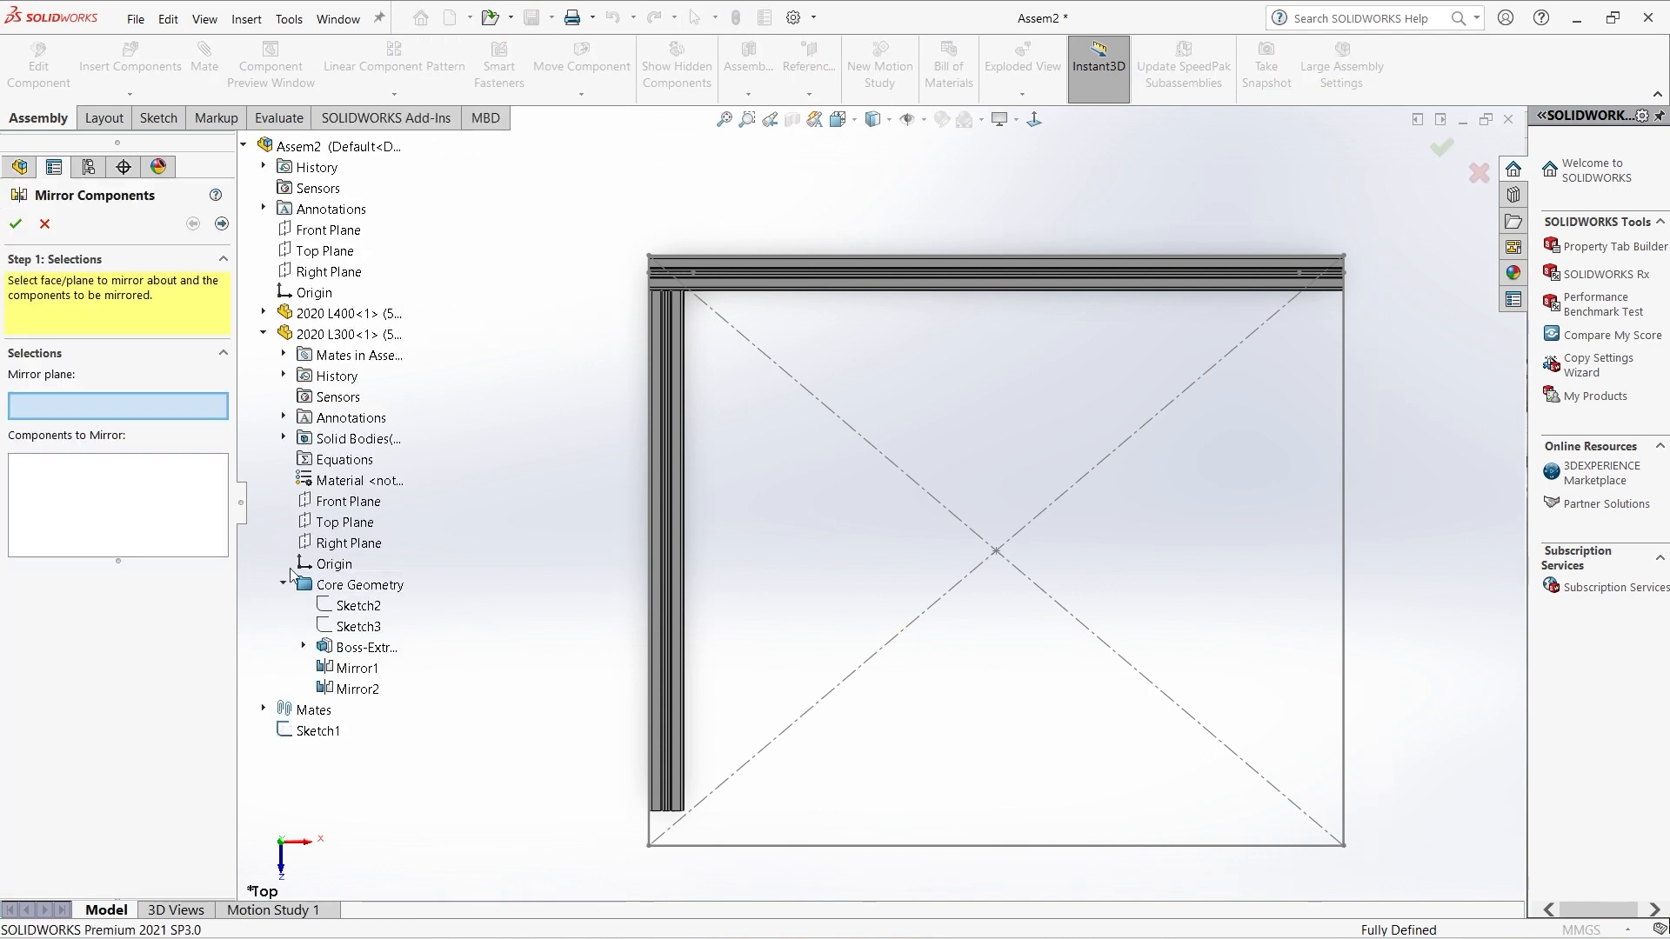
pyautogui.click(263, 334)
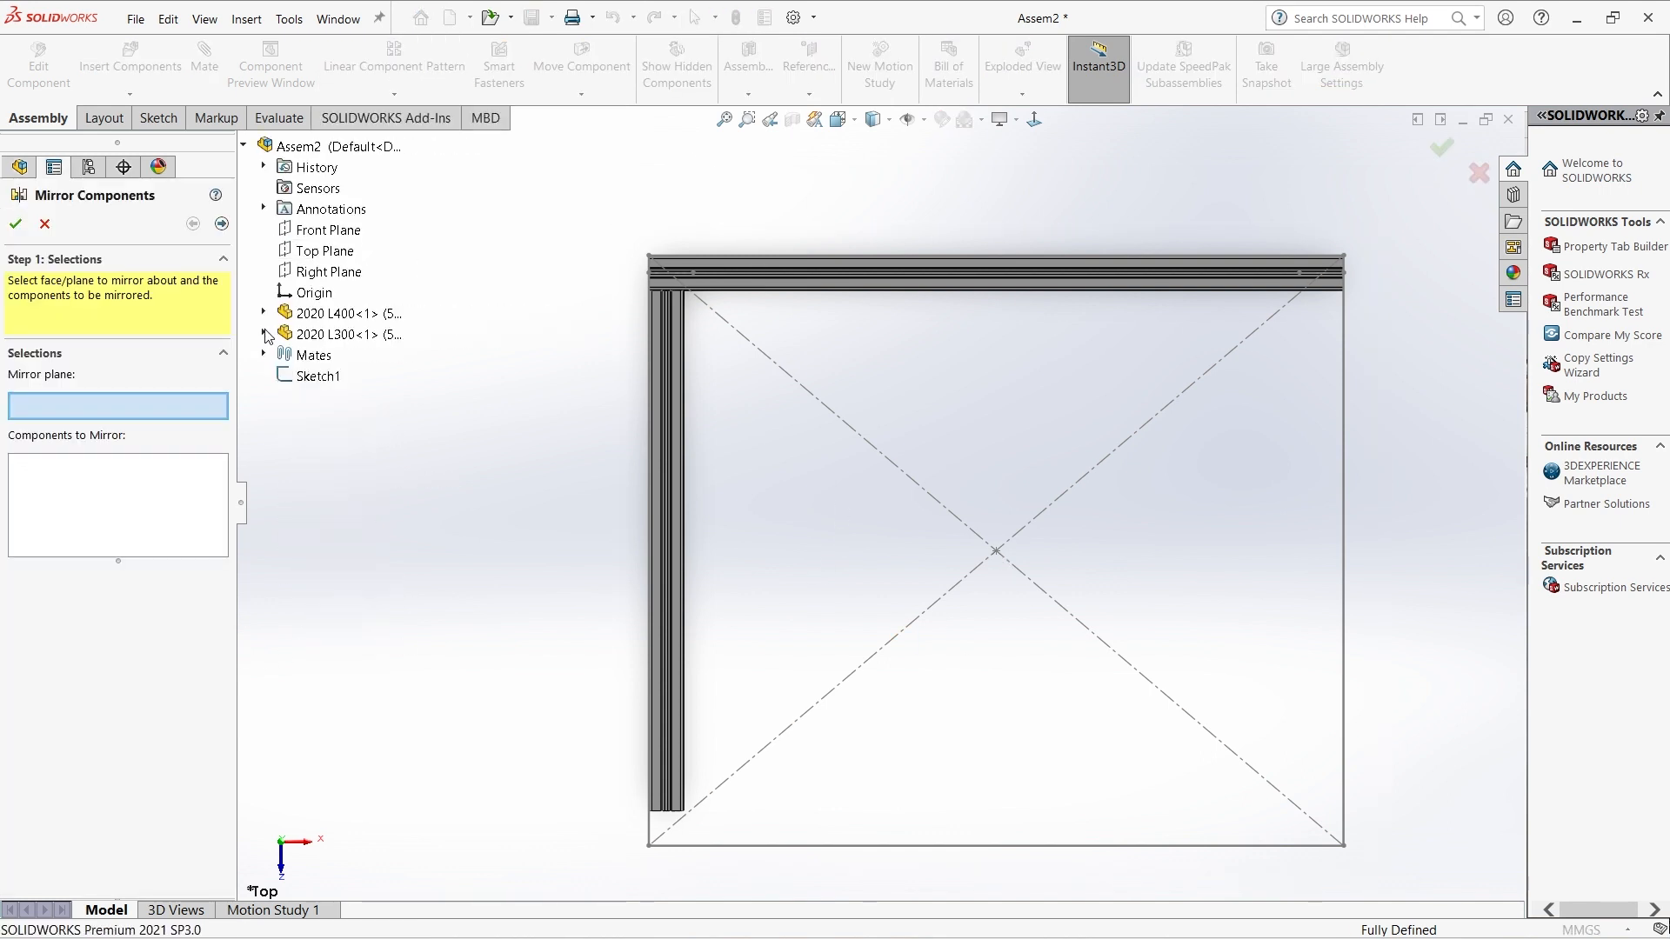
pyautogui.click(327, 272)
pyautogui.click(309, 335)
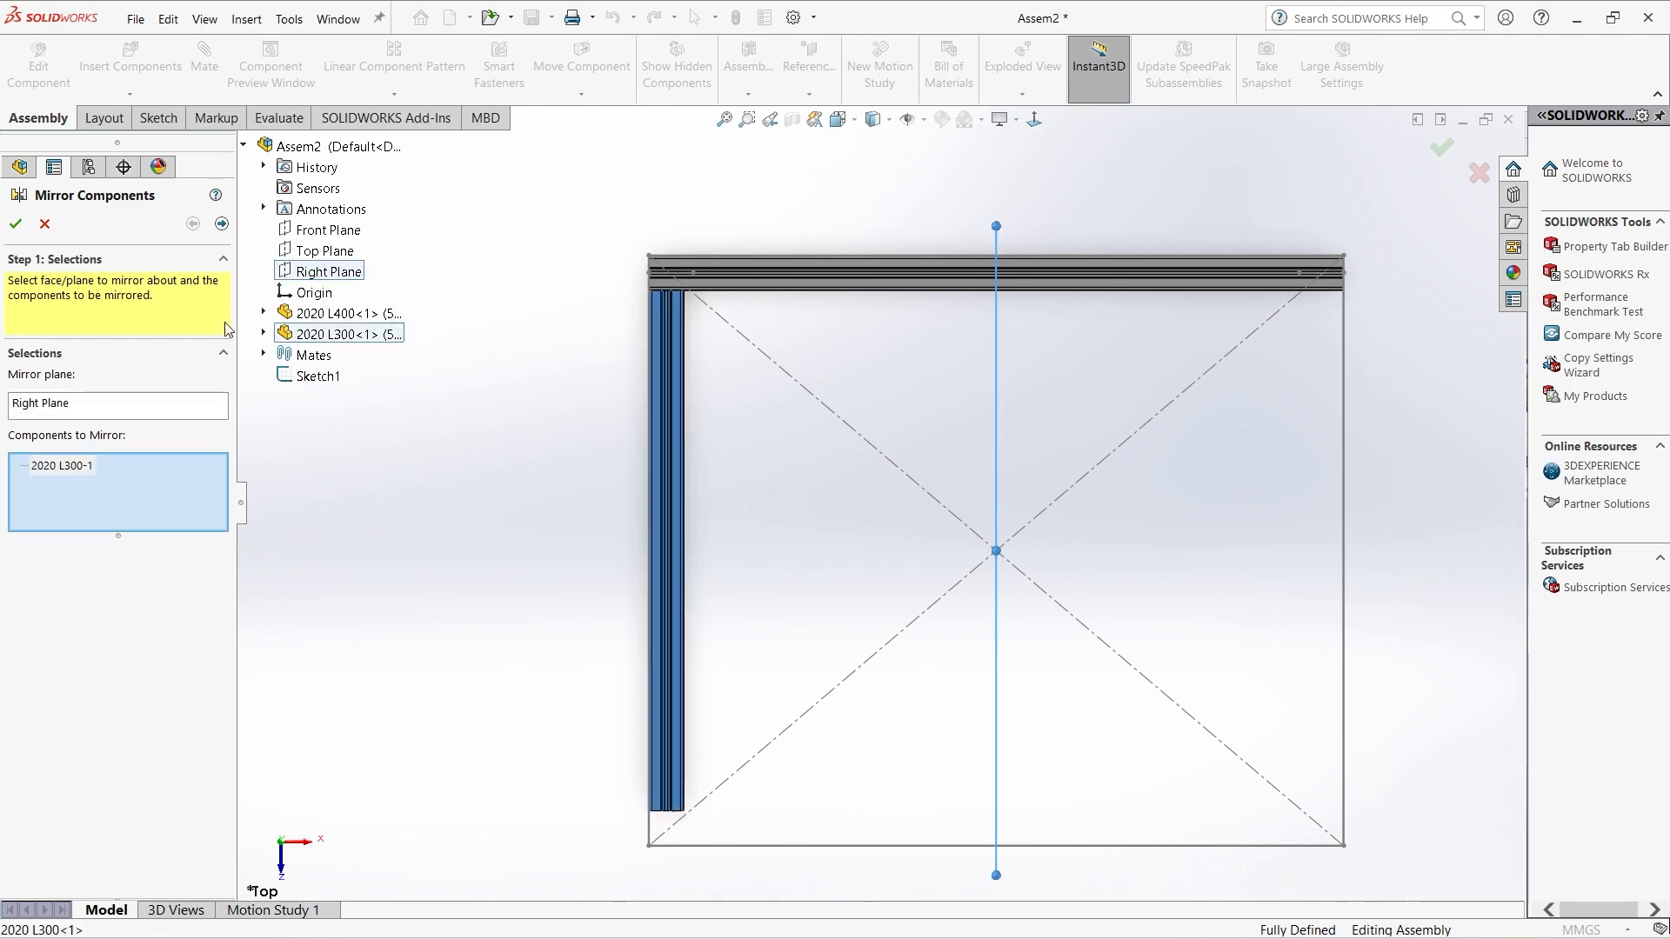
pyautogui.click(16, 223)
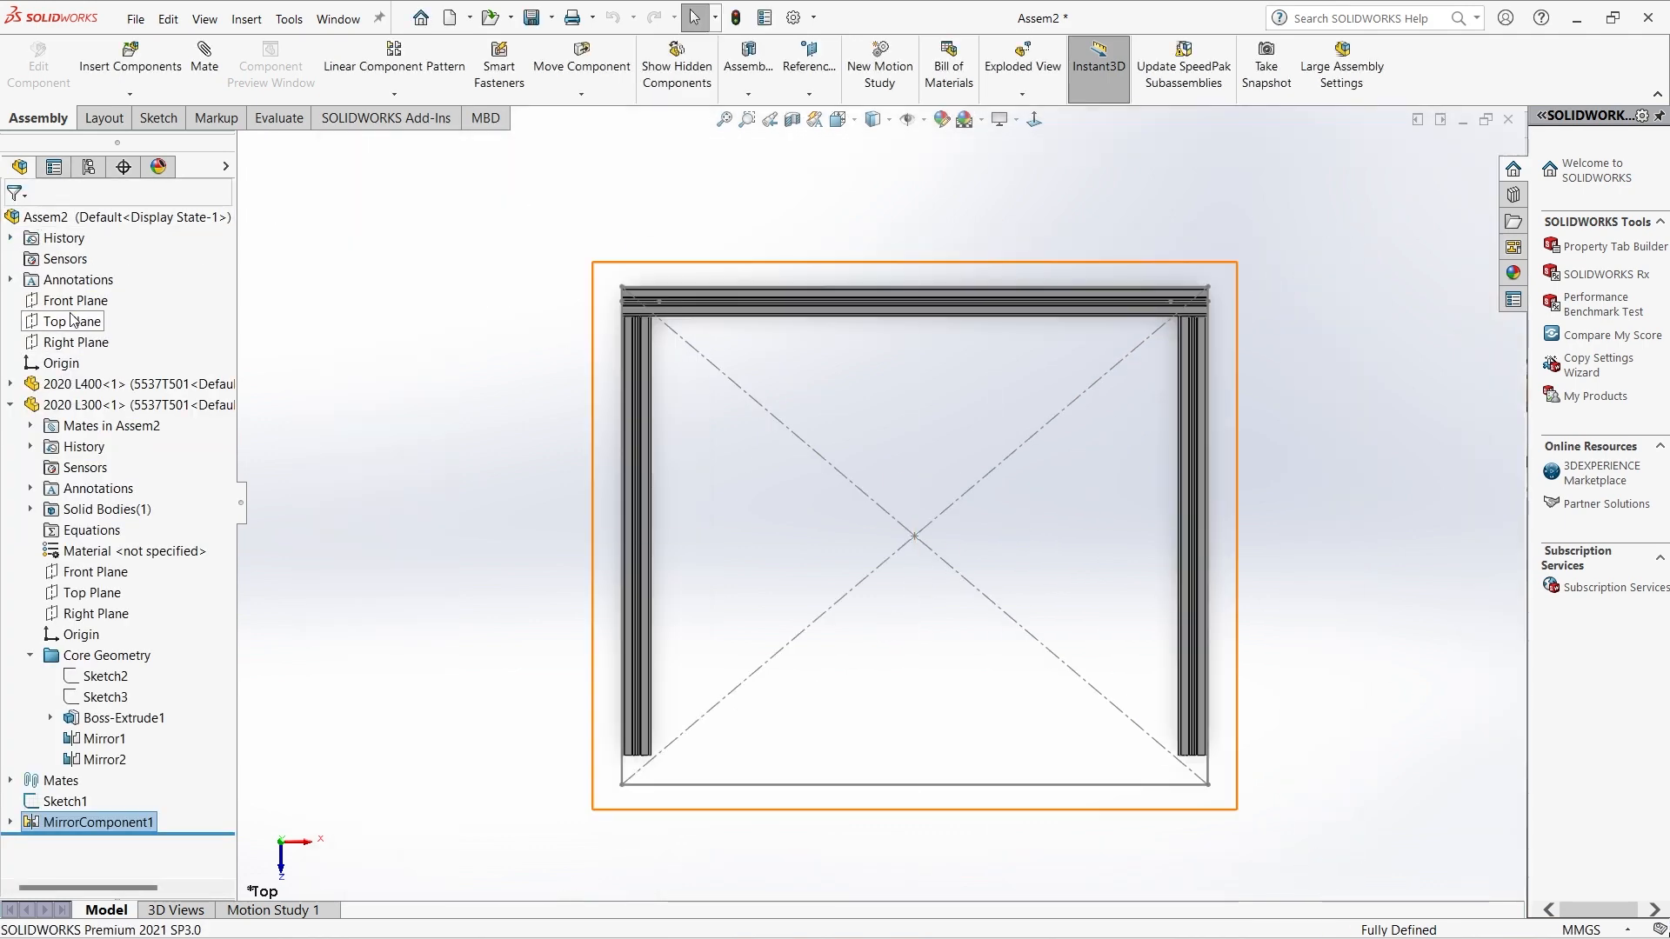
pyautogui.click(424, 77)
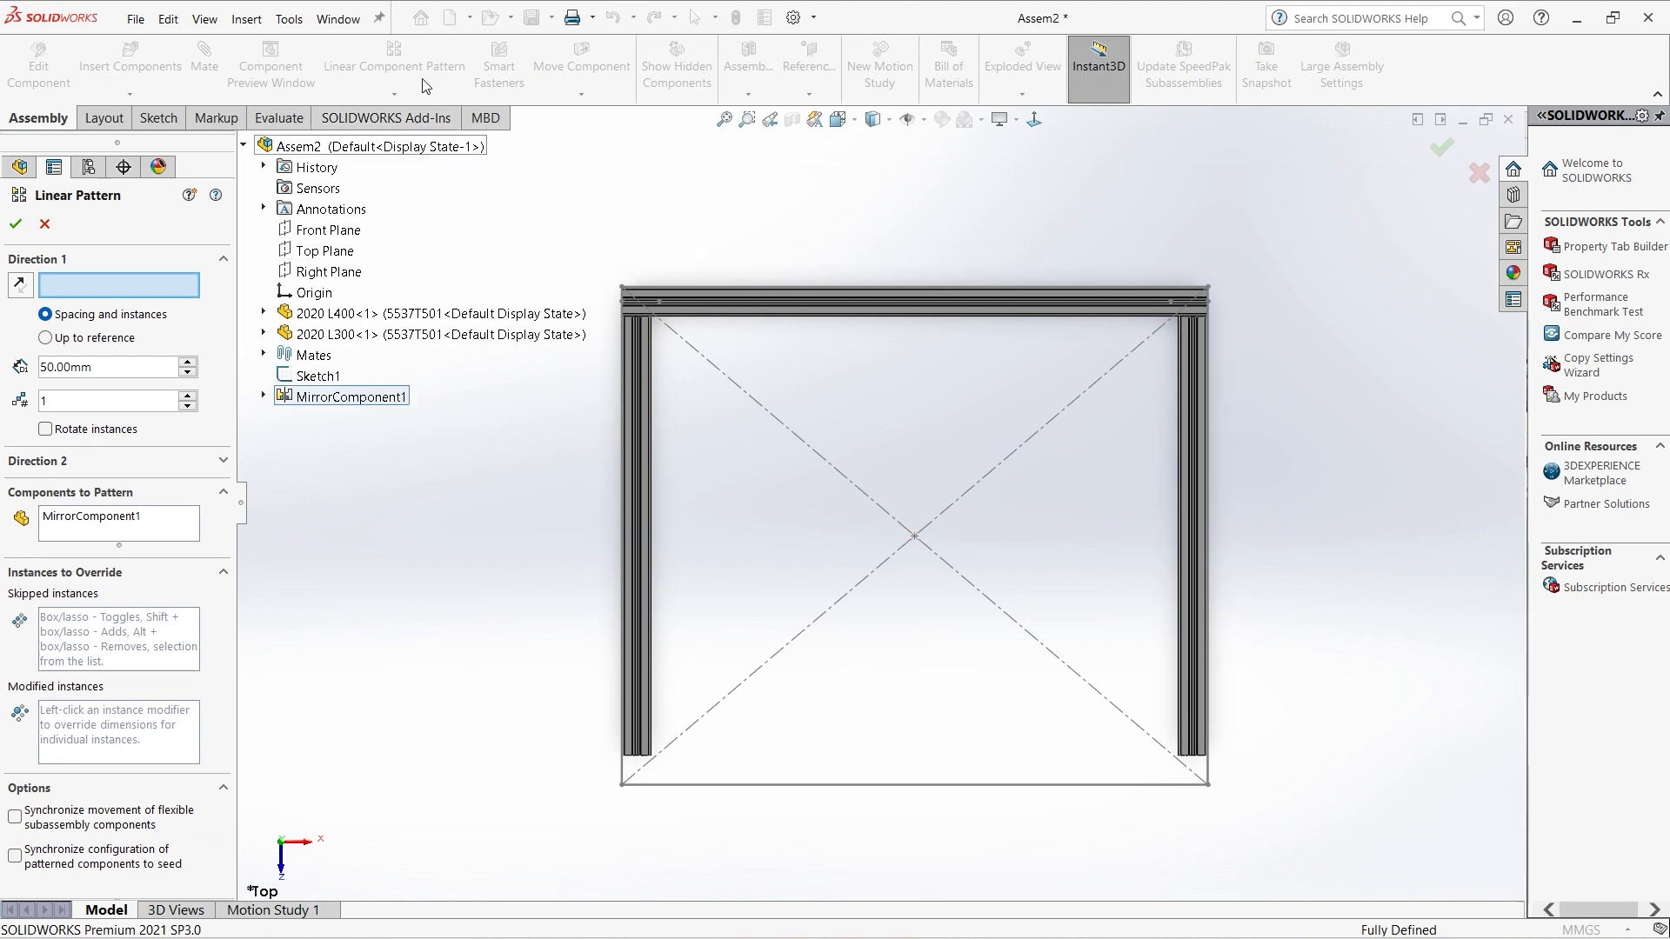
pyautogui.click(44, 223)
pyautogui.click(441, 92)
pyautogui.click(355, 264)
# Mirror the 2020 L400 profile about the assembly's Front Plane.
pyautogui.click(396, 95)
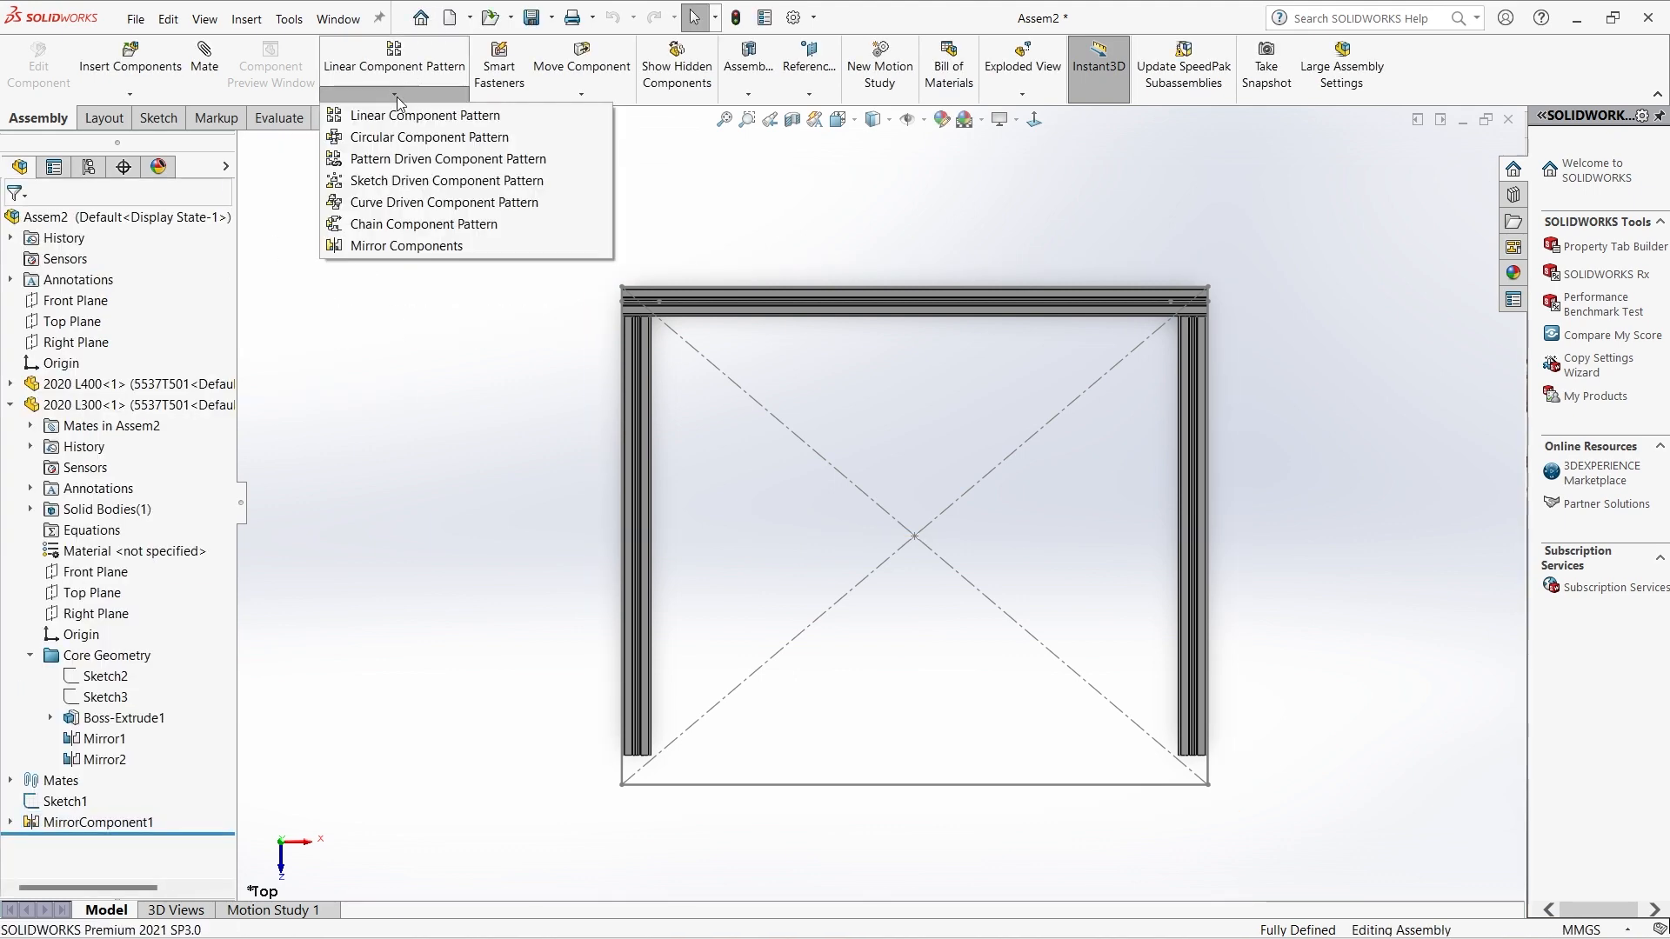
pyautogui.click(394, 246)
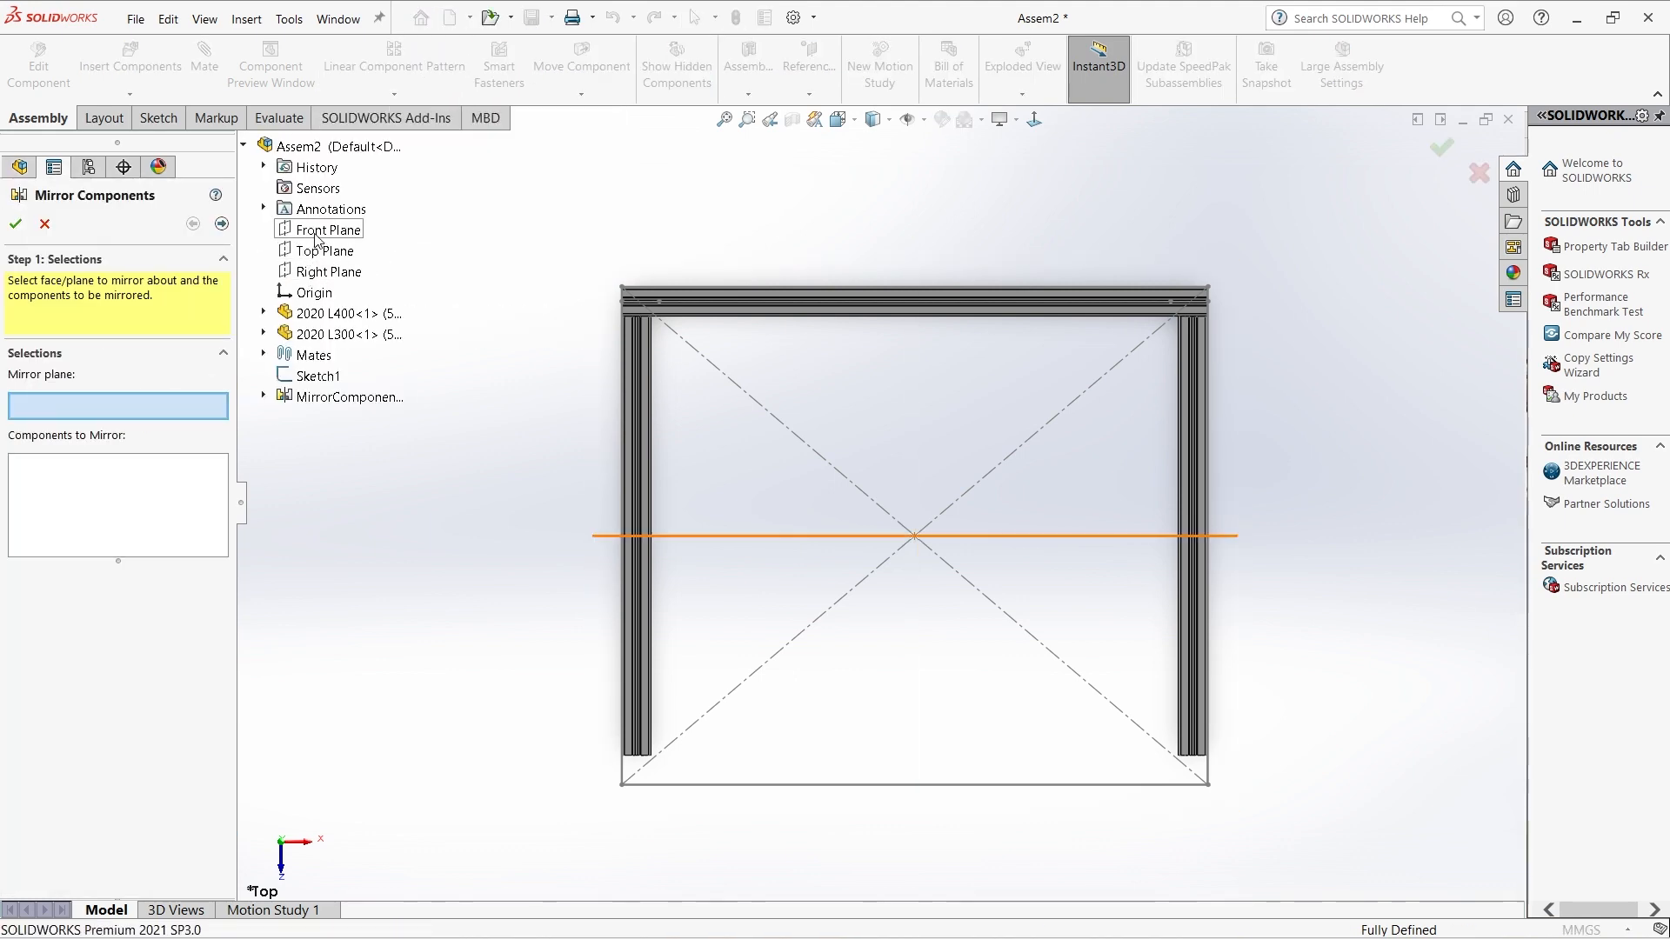
pyautogui.click(316, 231)
pyautogui.click(295, 318)
pyautogui.click(15, 223)
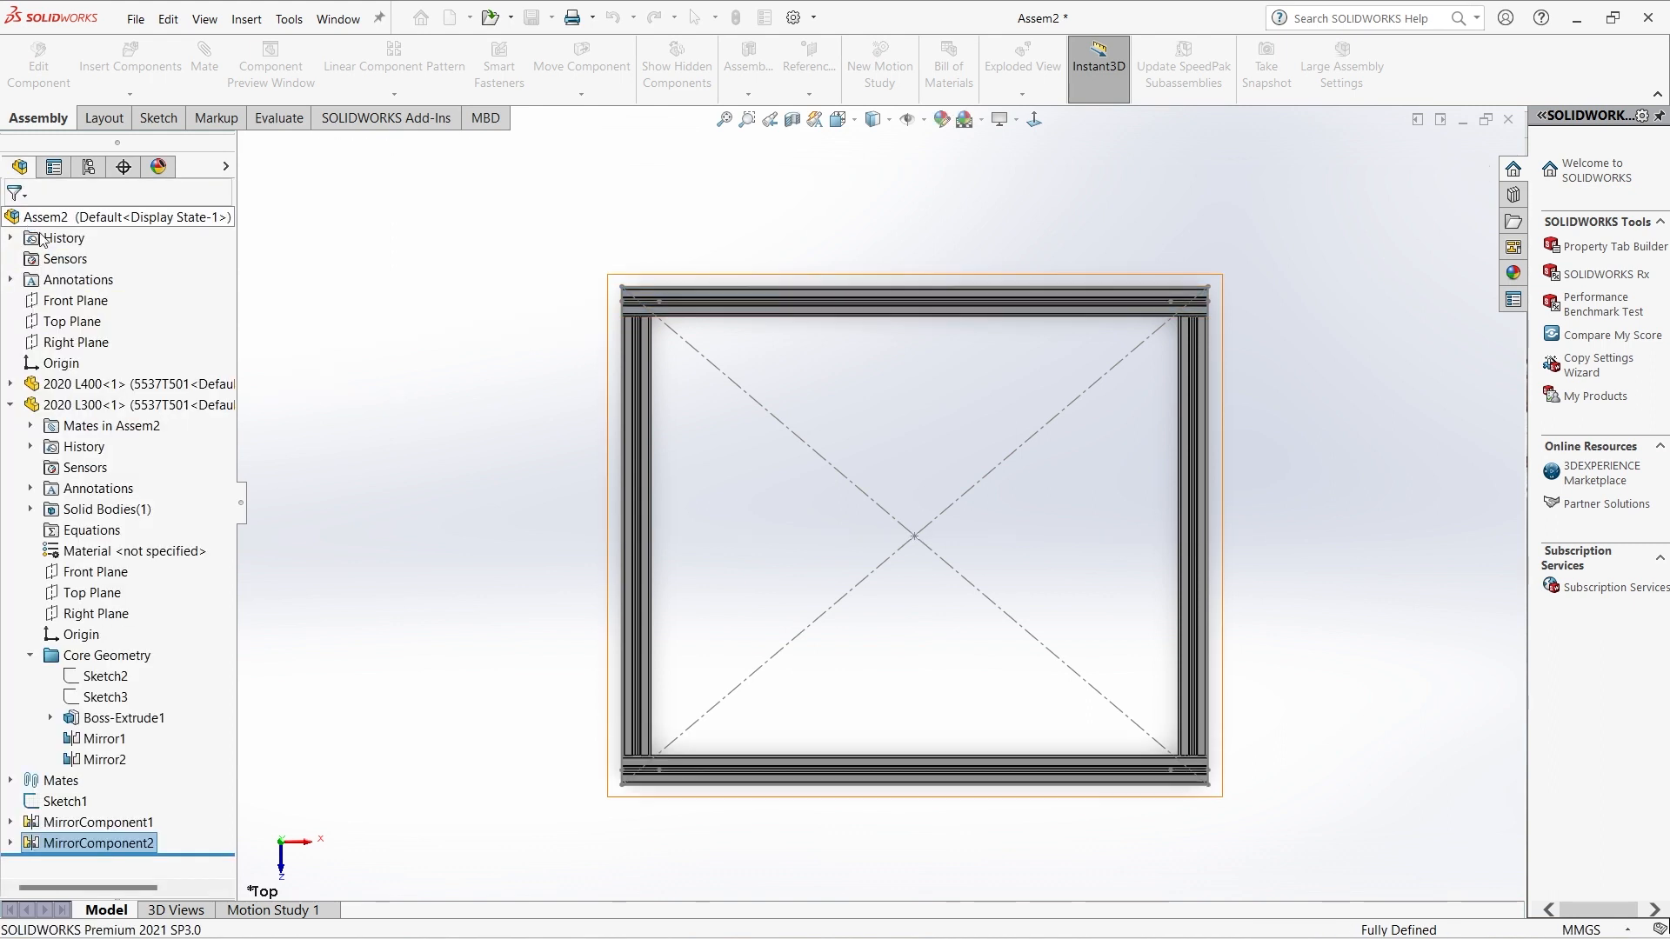
pyautogui.scroll(-1, 1244, 661)
pyautogui.scroll(3, 1030, 625)
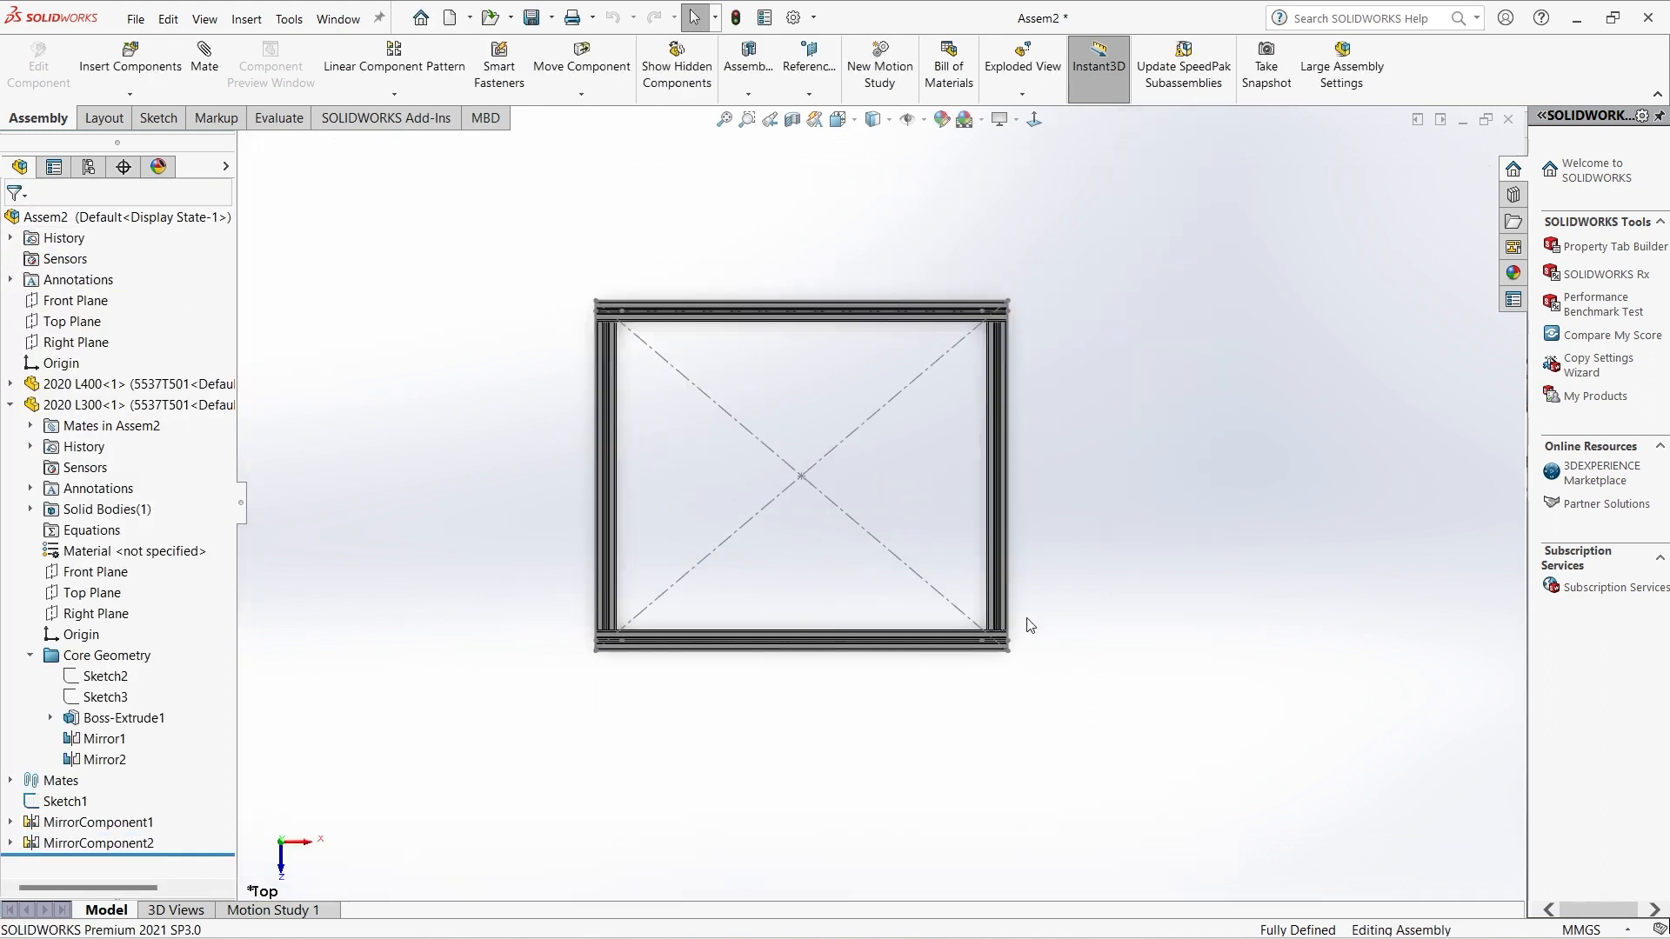
# Duplicate the 2020 L400.SLDPRT file within the Design Cnc Mini folder.
pyautogui.click(492, 17)
pyautogui.click(780, 351)
pyautogui.click(778, 387)
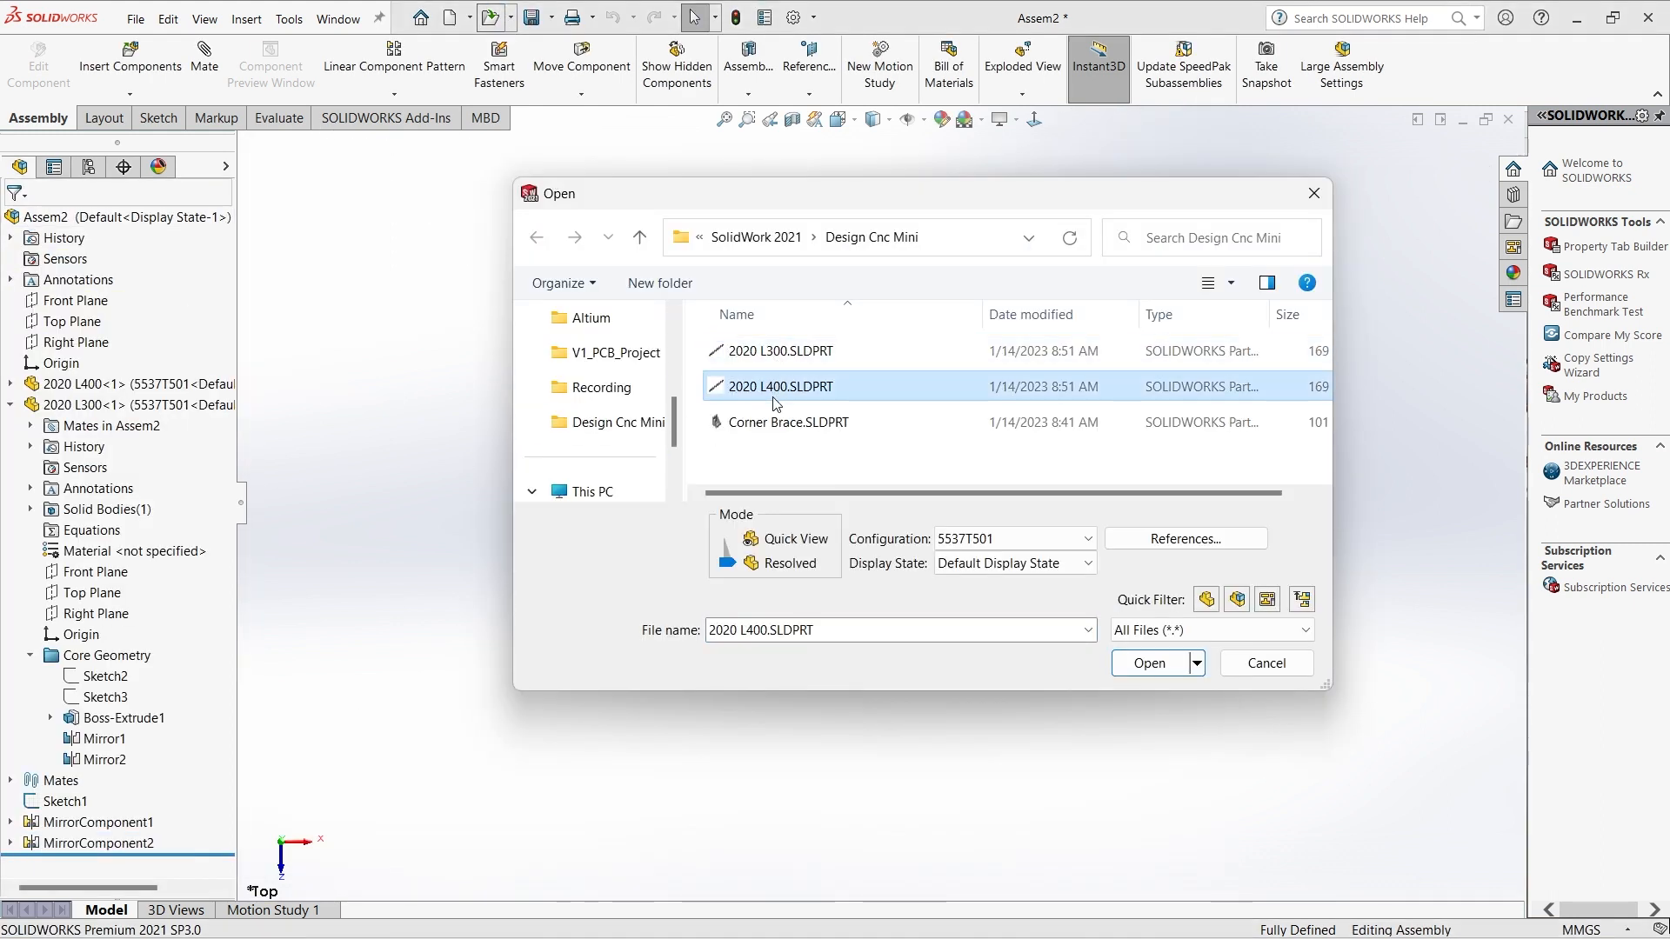
pyautogui.hotkey('ctrl', 'c')
pyautogui.hotkey('ctrl', 'v')
# Rename the copied 2020 L400 part file as 2020 L360.SLDPRT.
pyautogui.rightClick(797, 391)
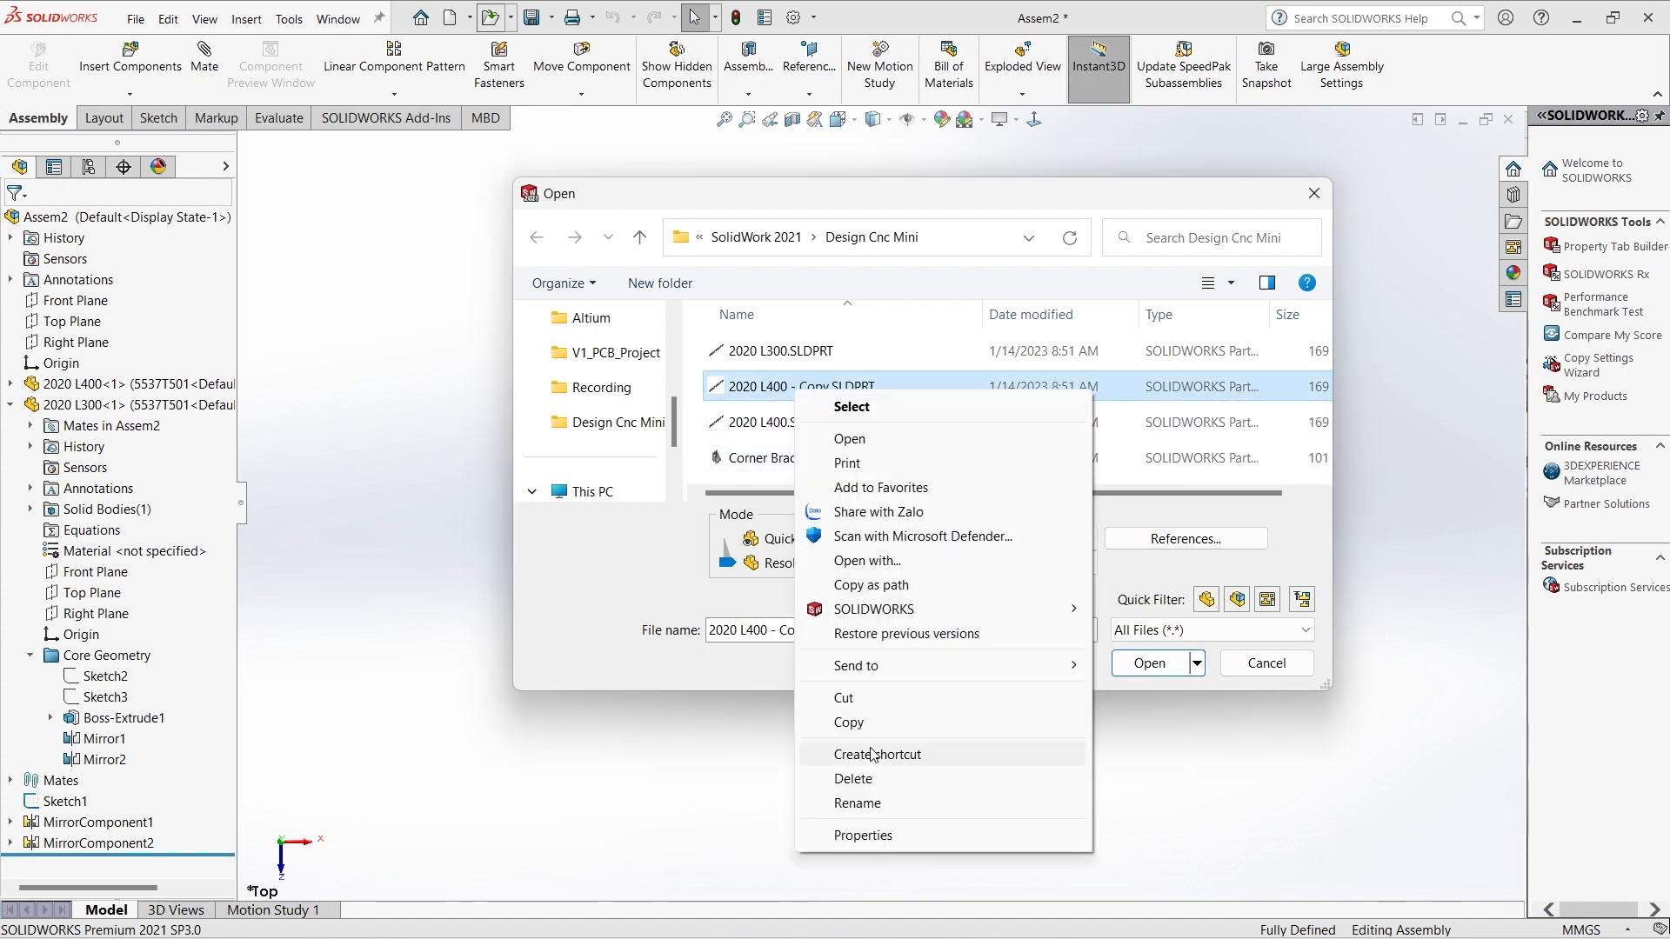
pyautogui.click(864, 814)
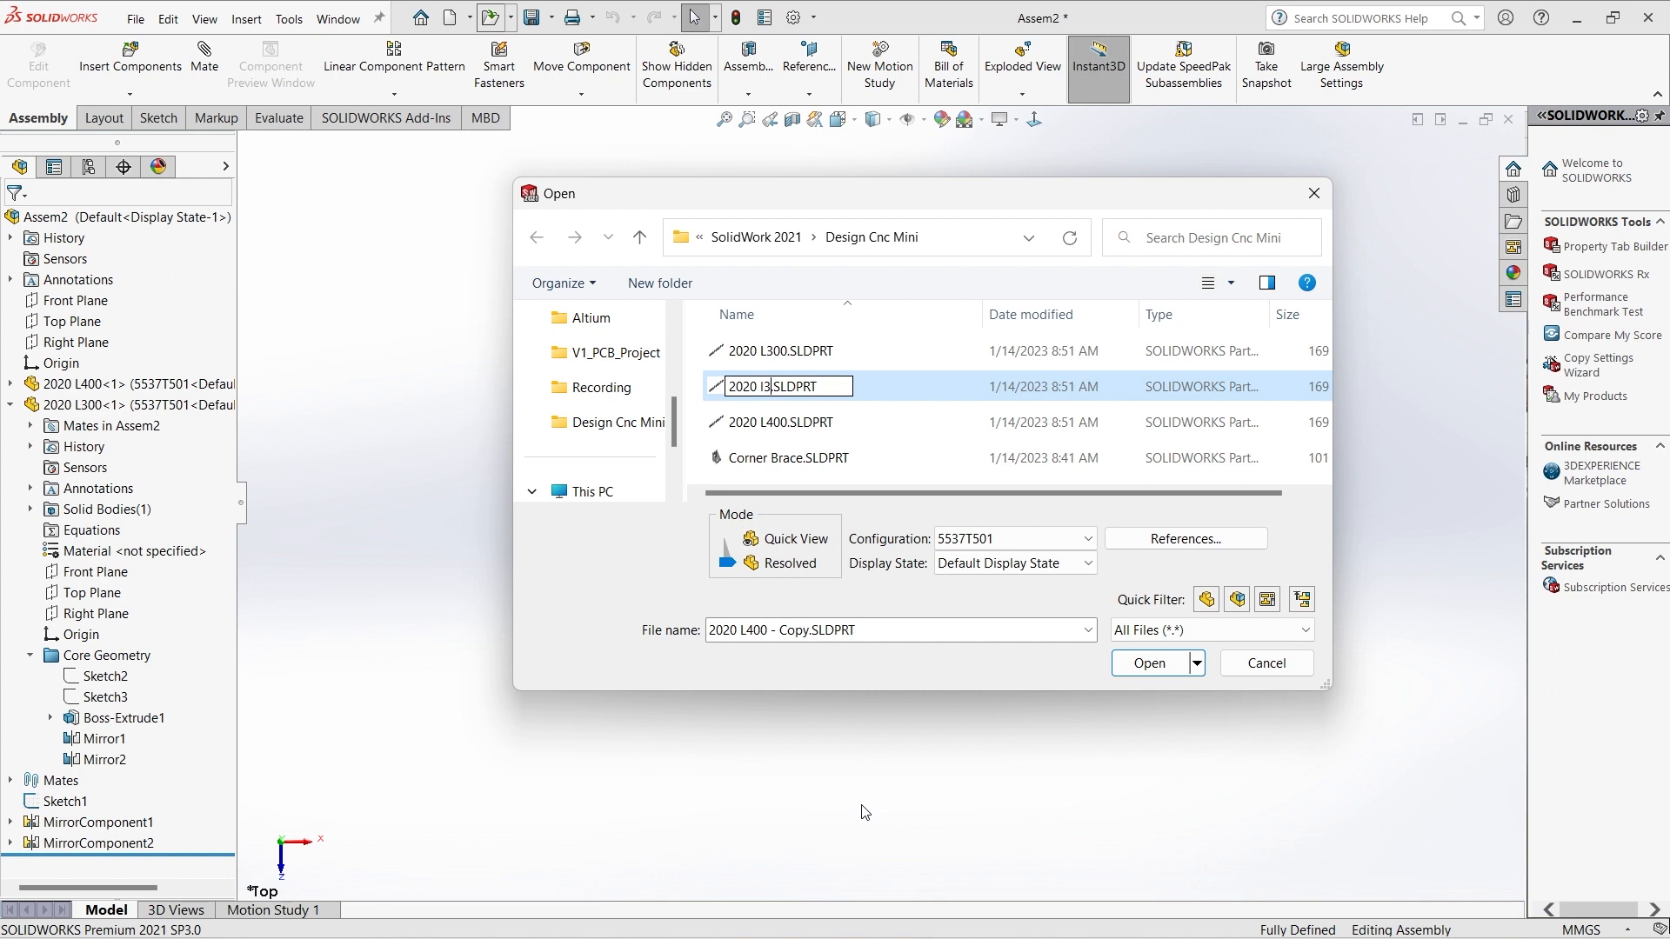
pyautogui.press('BackSpace')
pyautogui.press('BackSpace')
pyautogui.press('BackSpace')
pyautogui.press('capslock')
pyautogui.write('L3')
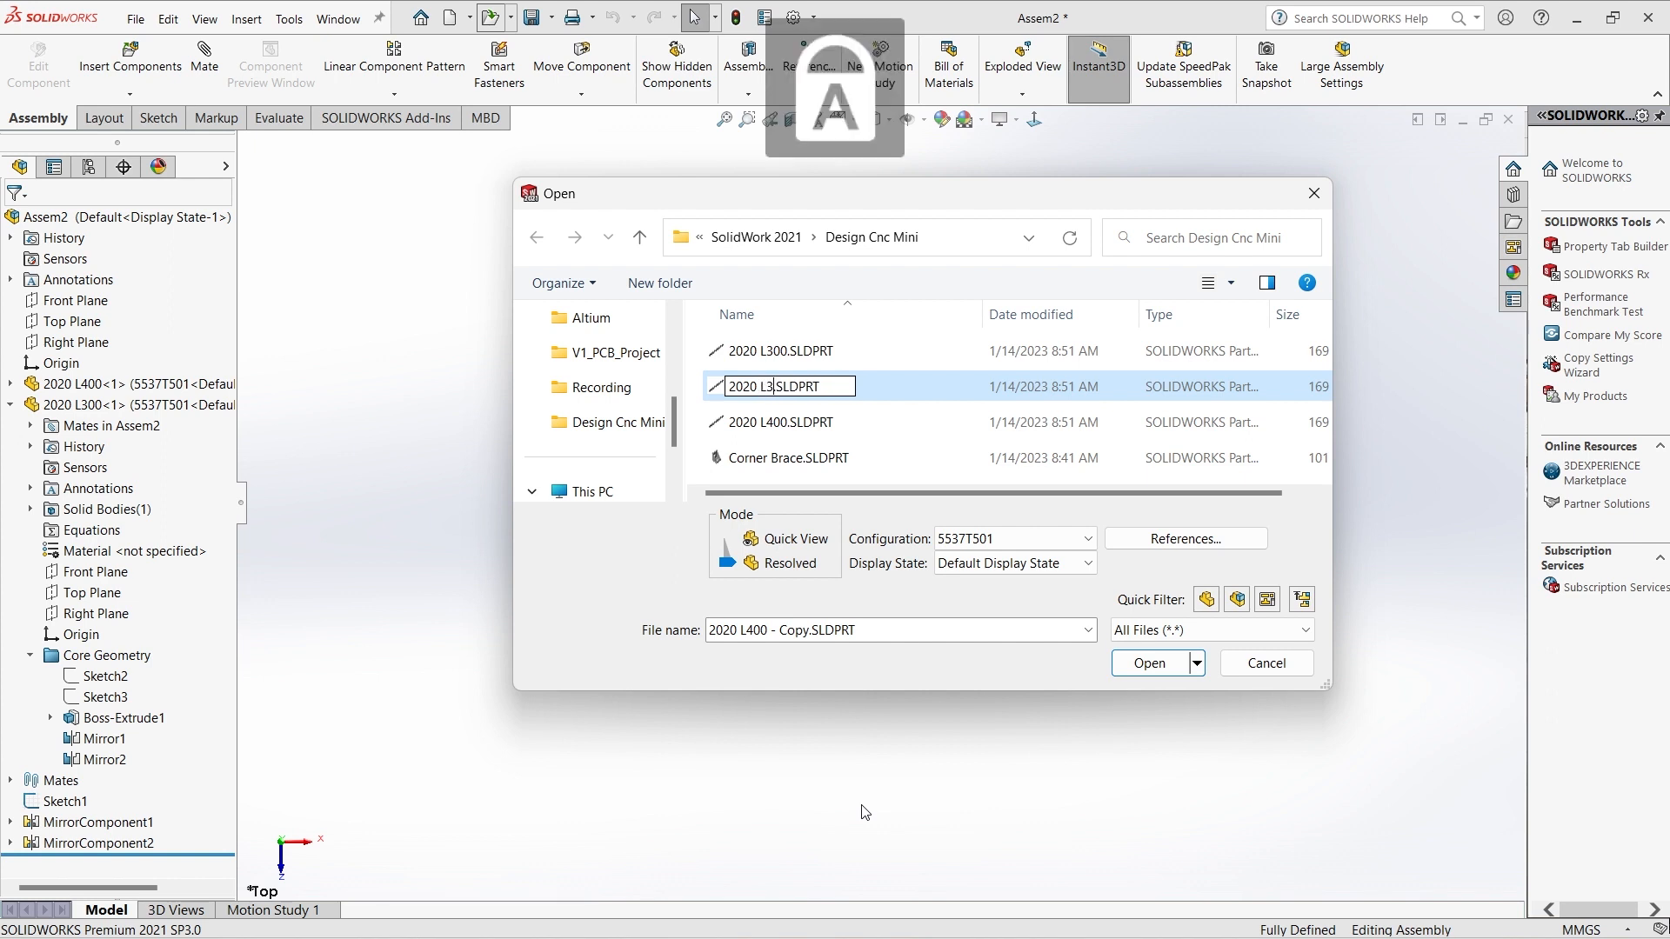
pyautogui.write('60')
pyautogui.press('Return')
# Open the 2020 L360.SLDPRT part.
pyautogui.click(1148, 664)
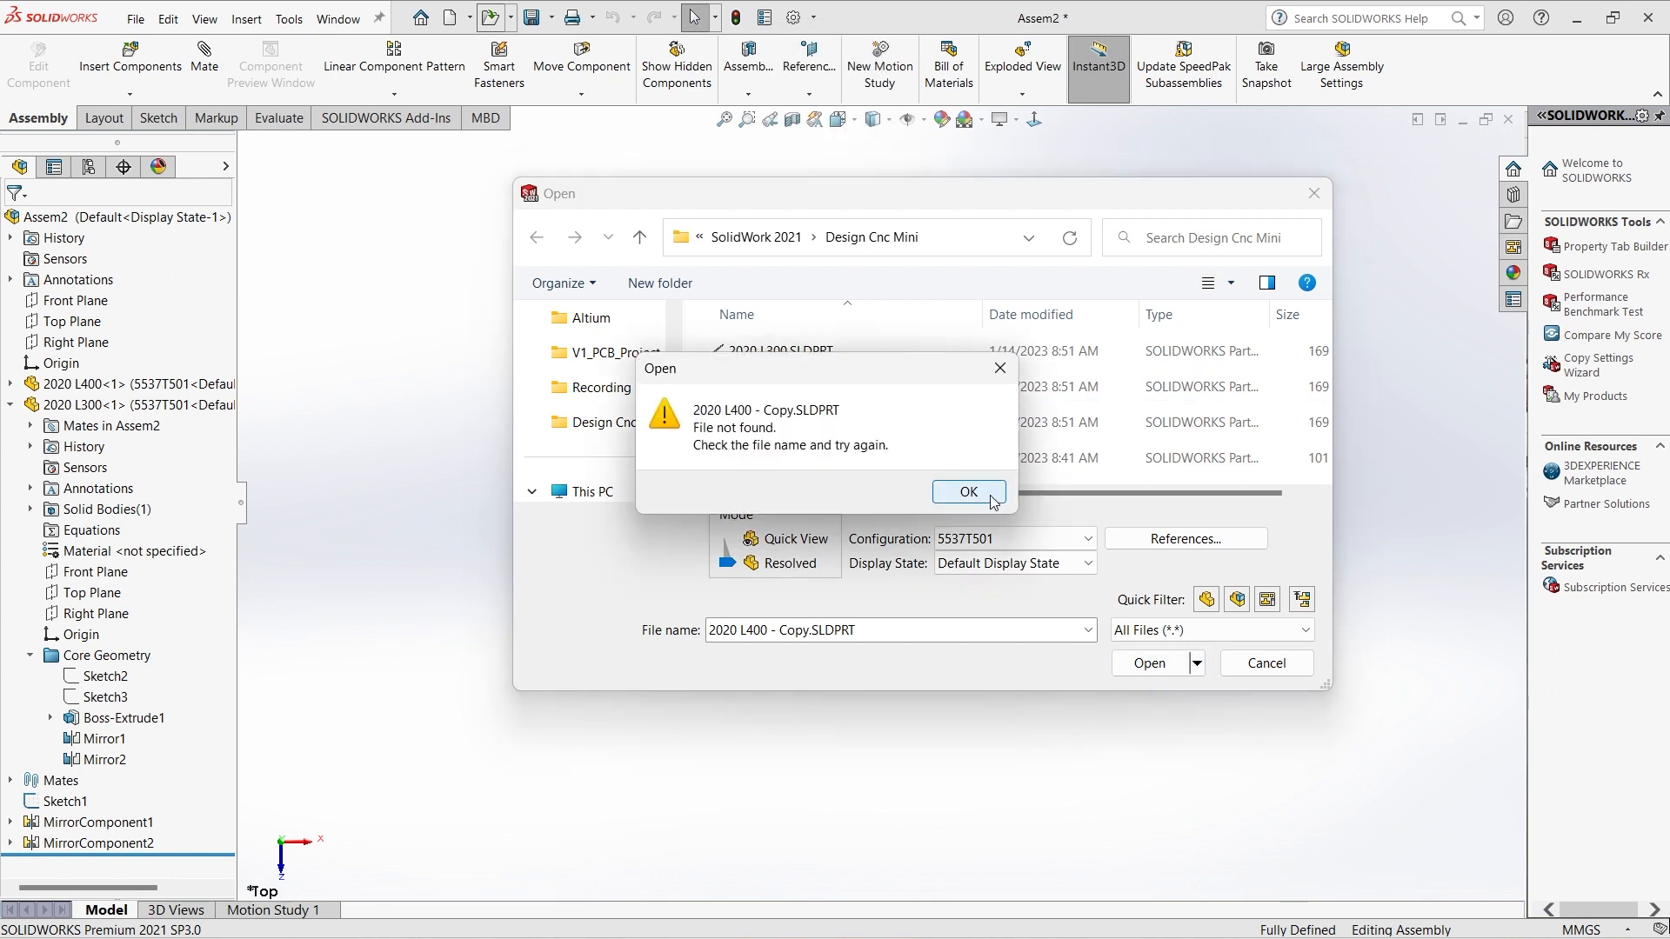
pyautogui.click(990, 498)
pyautogui.doubleClick(842, 389)
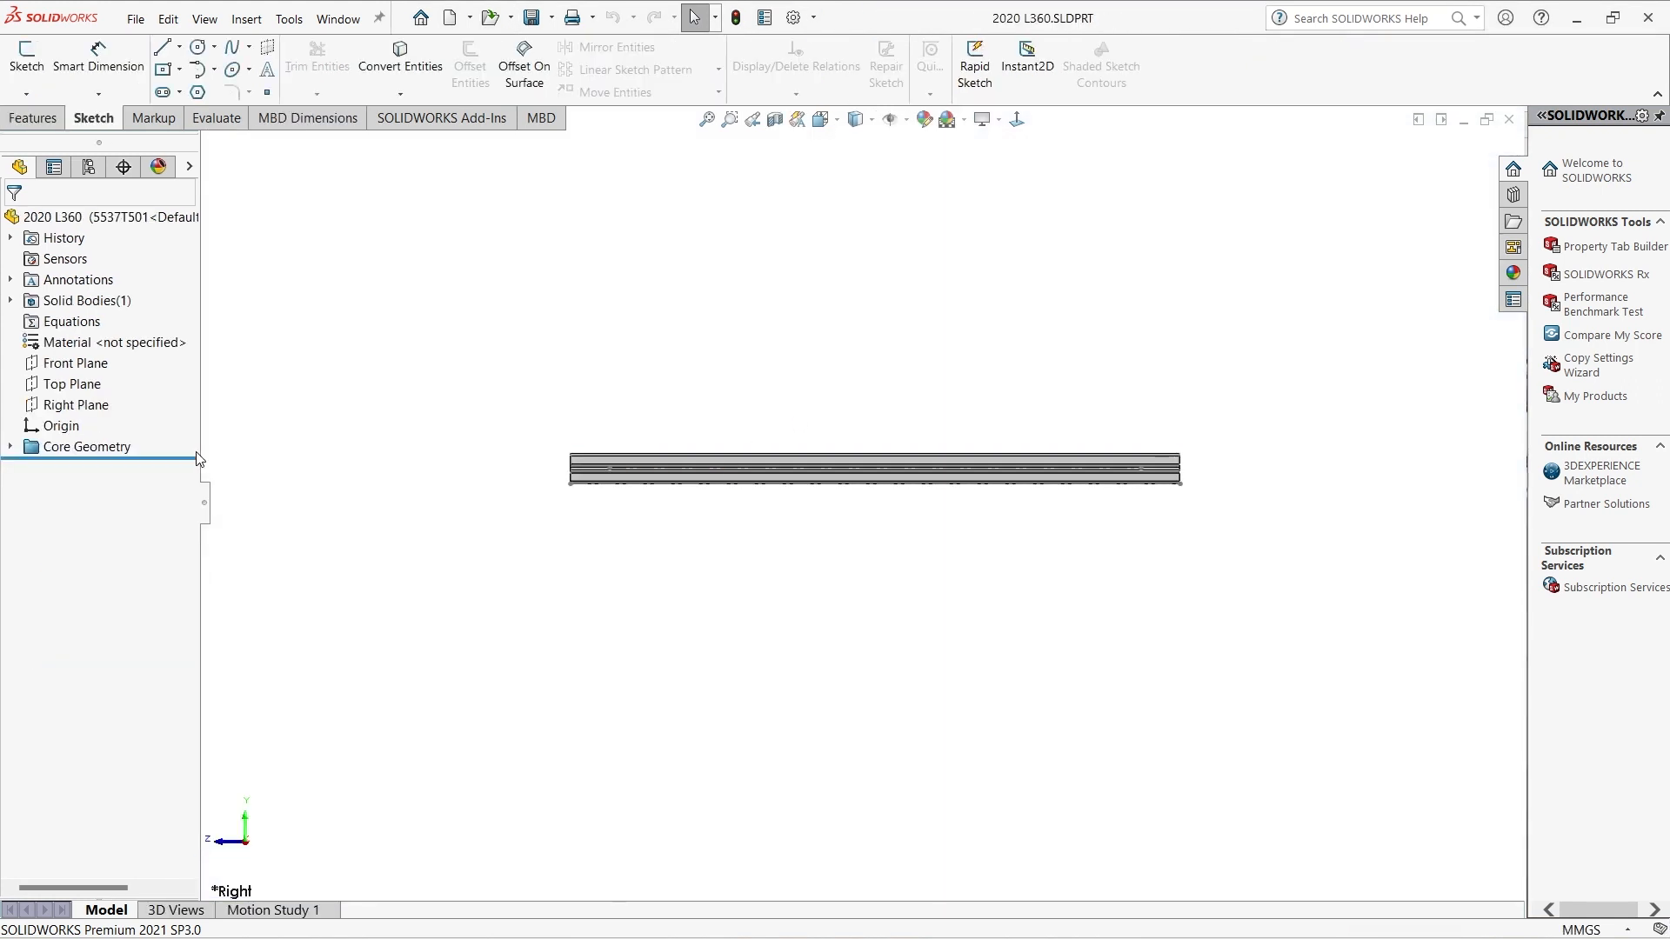
# Edit Sketch3 in the Core Geometry folder, set its Length dimension to 360 mm, and exit the sketch.
pyautogui.click(10, 447)
pyautogui.click(85, 489)
pyautogui.click(84, 443)
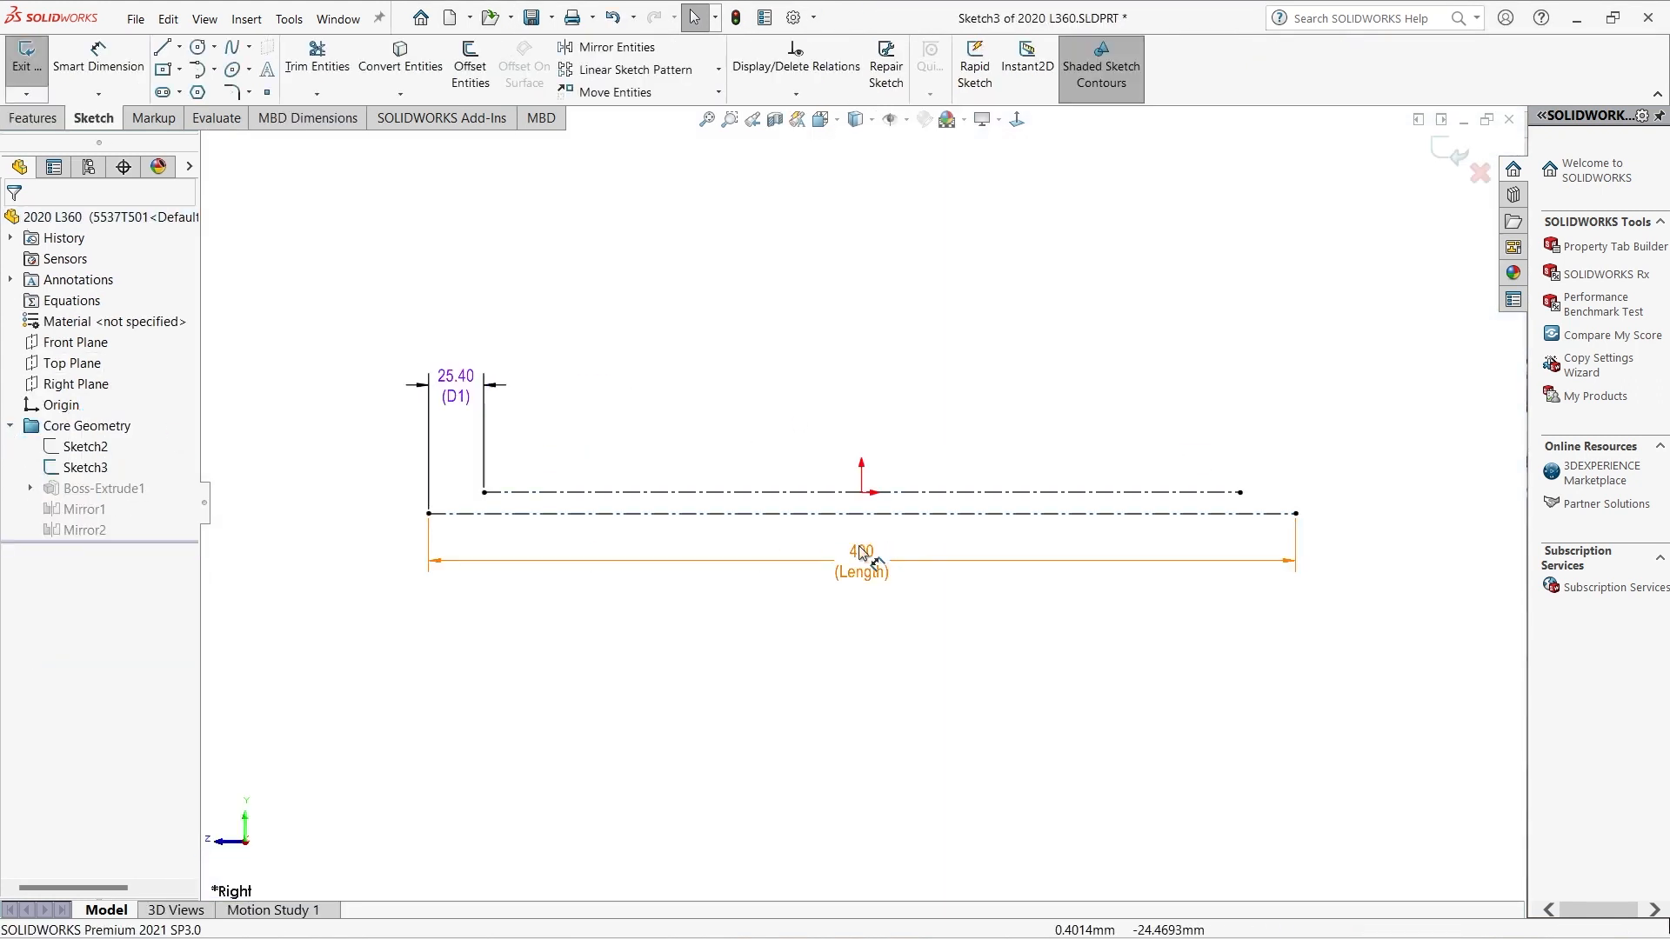
pyautogui.doubleClick(855, 556)
pyautogui.write('360')
pyautogui.press('Return')
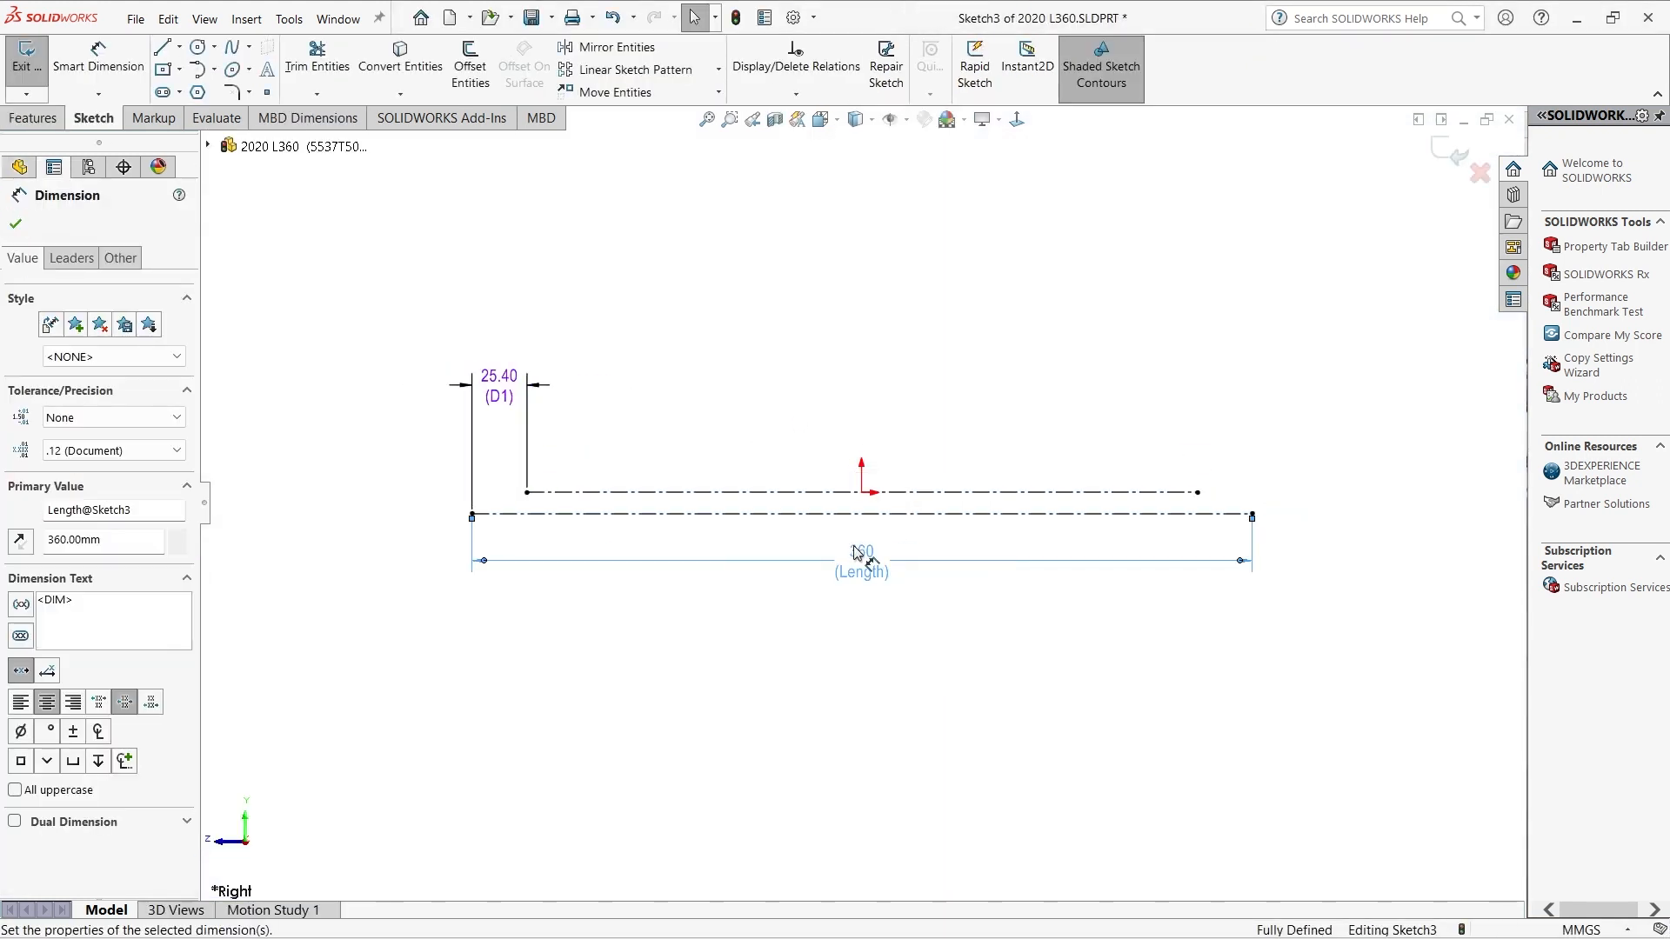
pyautogui.click(1450, 153)
pyautogui.click(1449, 153)
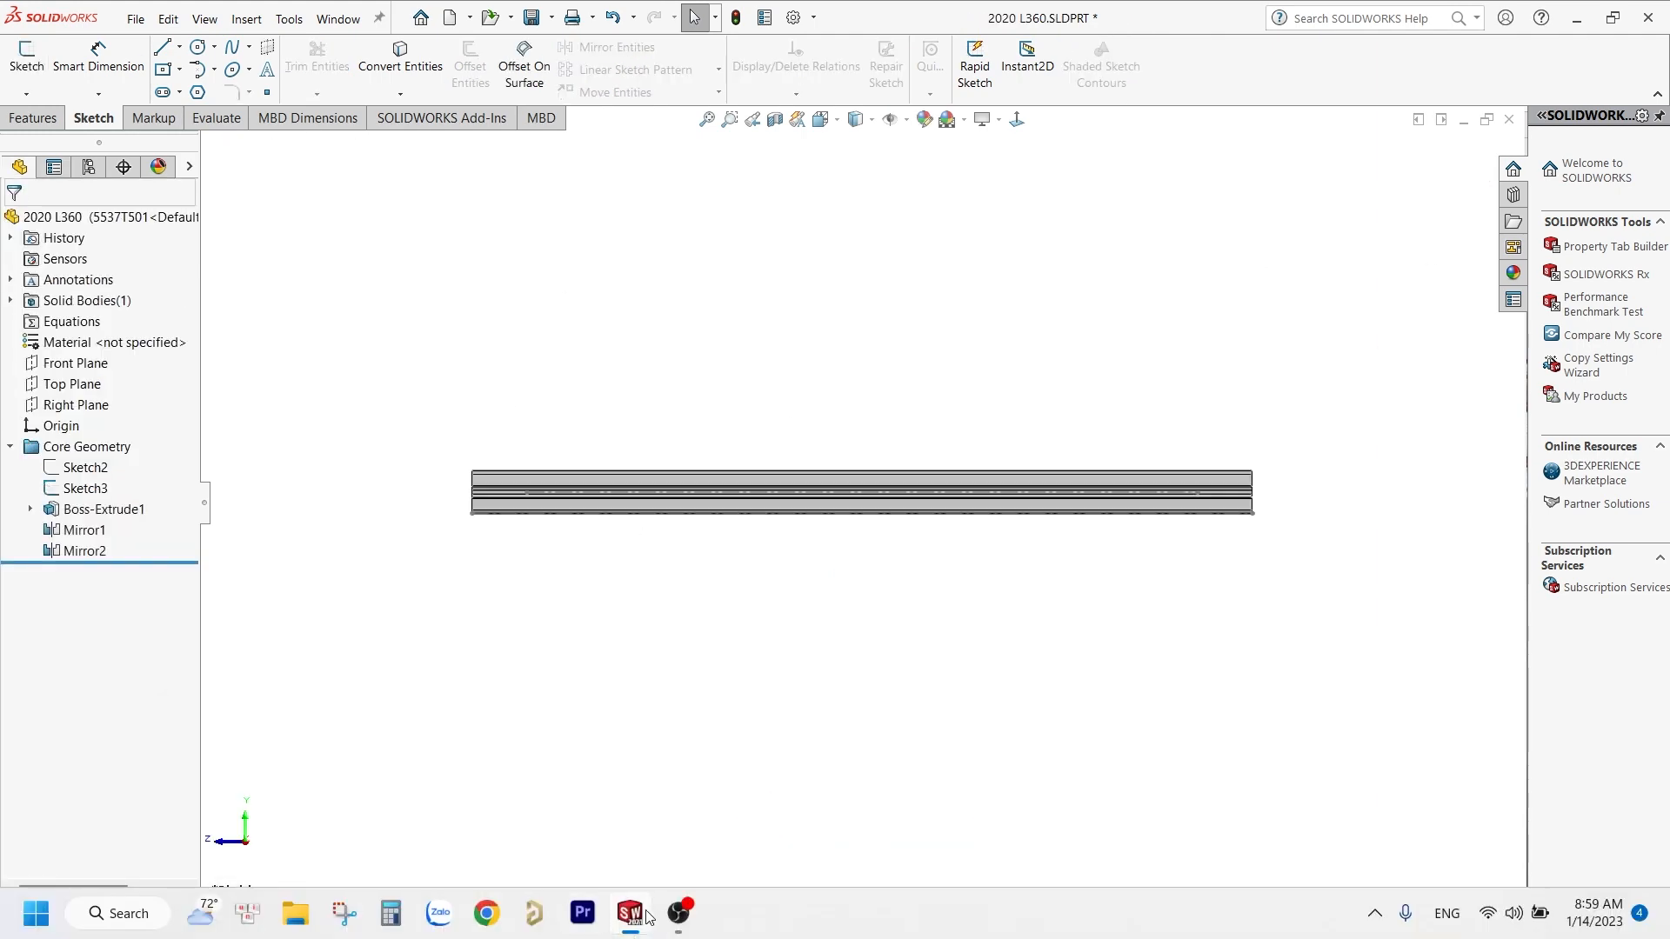
# Return to the Assem2 assembly and insert another 2020 L300, rotated 90 degrees about Z to stand upright near the frame's back corner.
pyautogui.moveTo(629, 913)
pyautogui.click(378, 840)
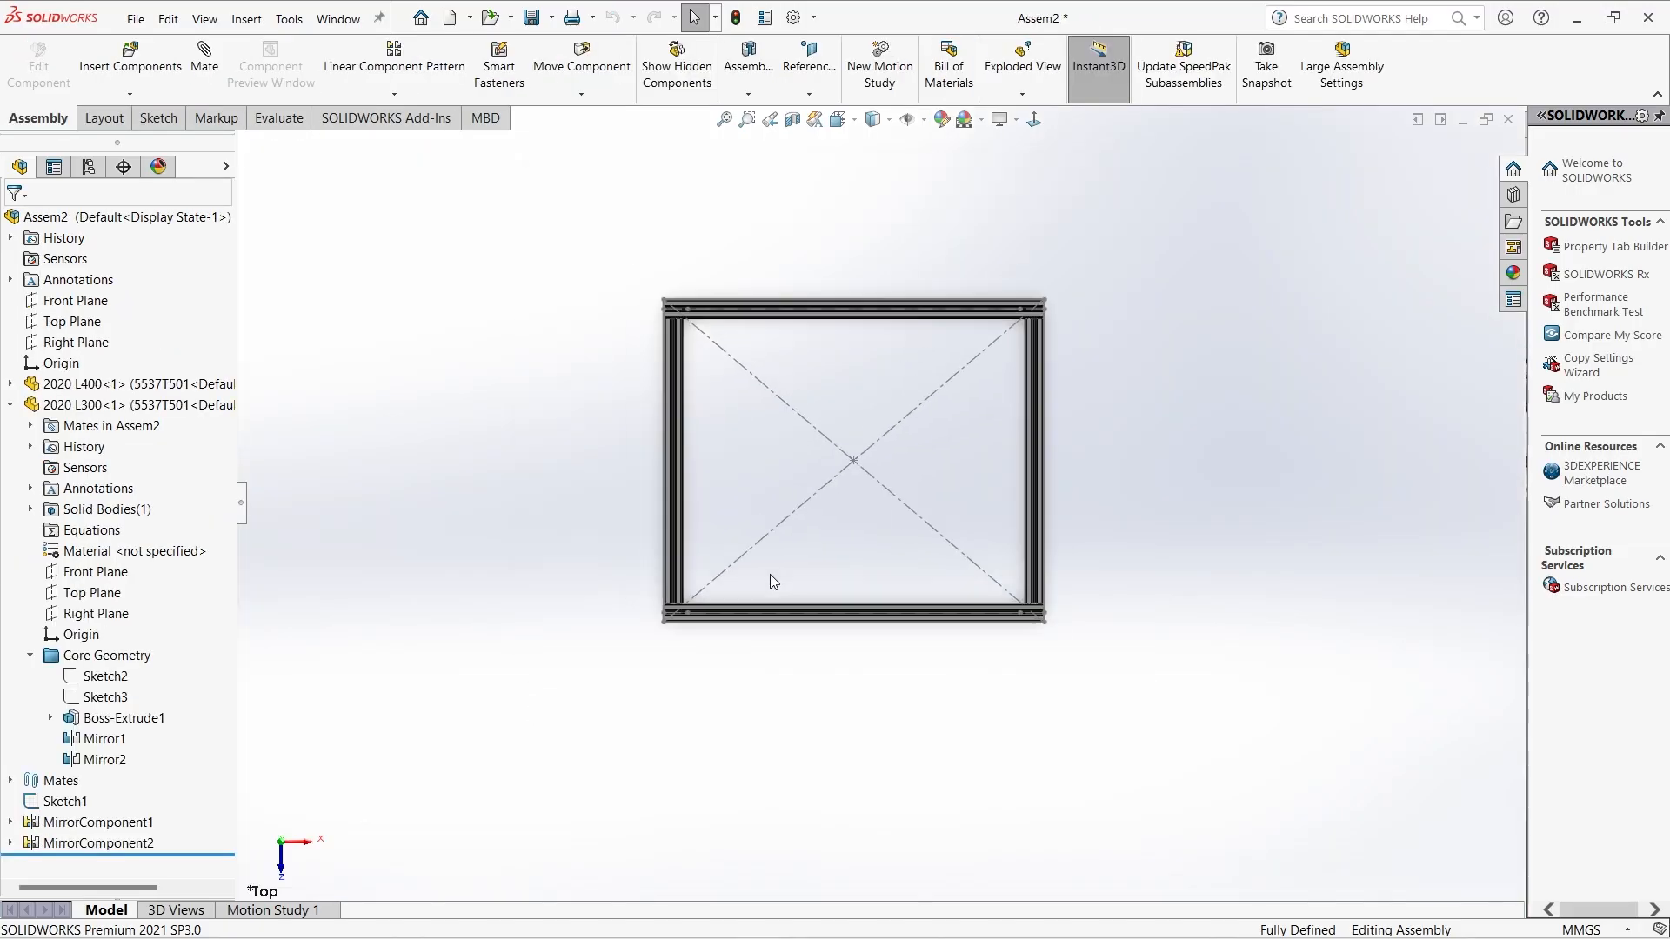
pyautogui.hotkey('ctrl', '7')
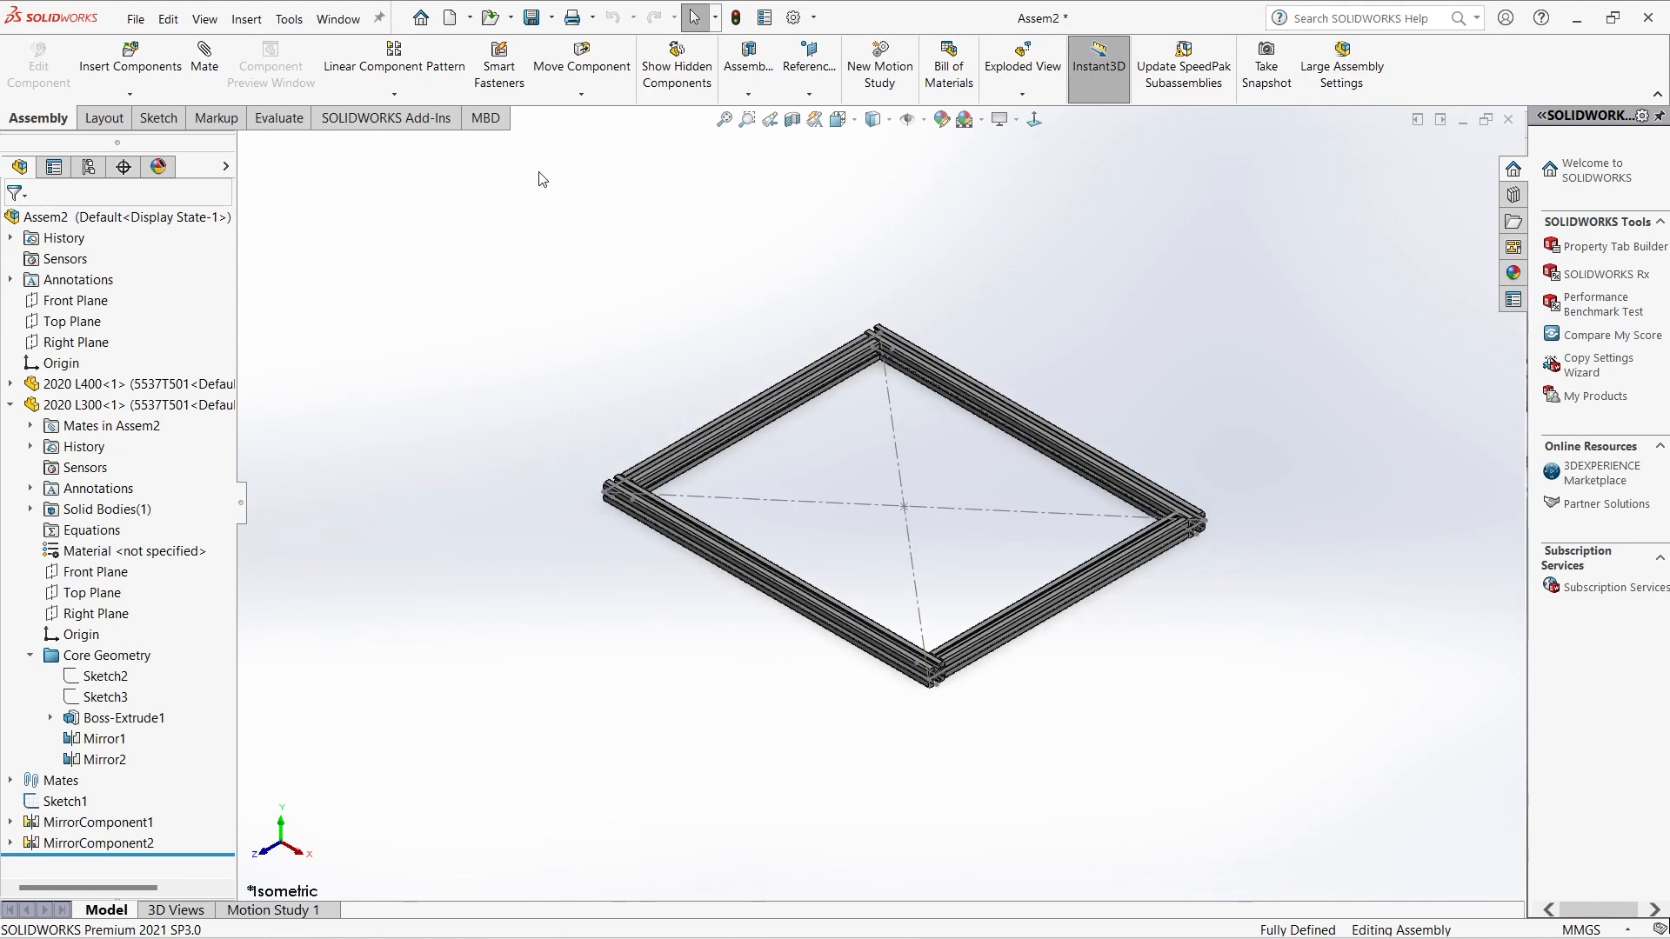
pyautogui.click(165, 69)
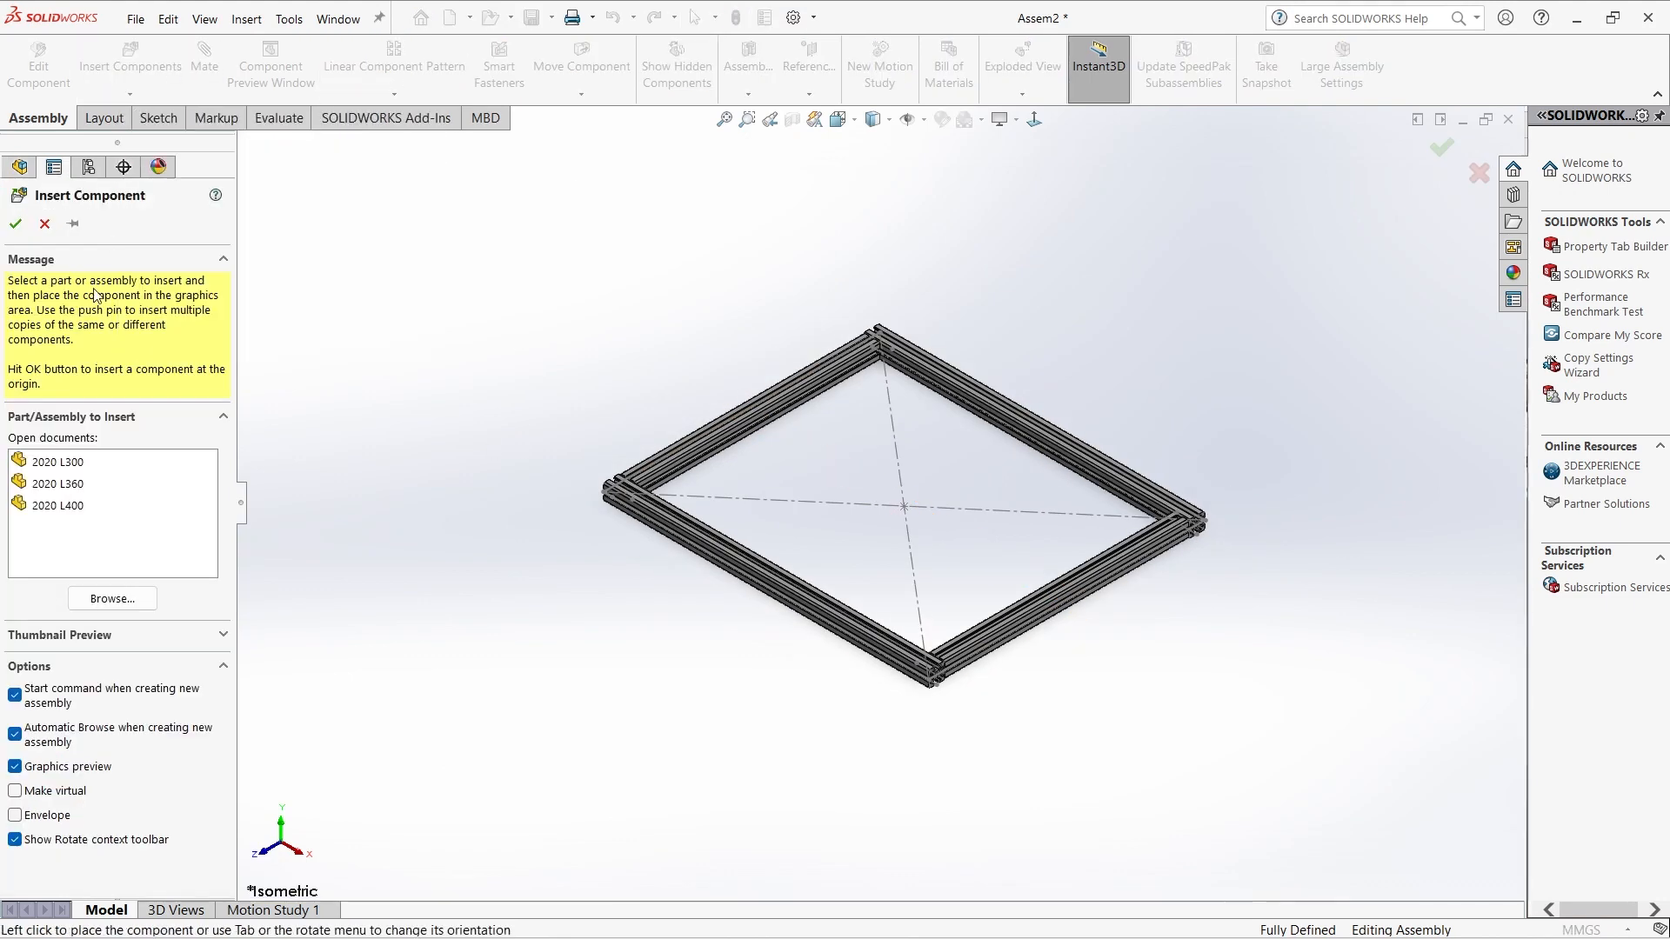
pyautogui.click(85, 464)
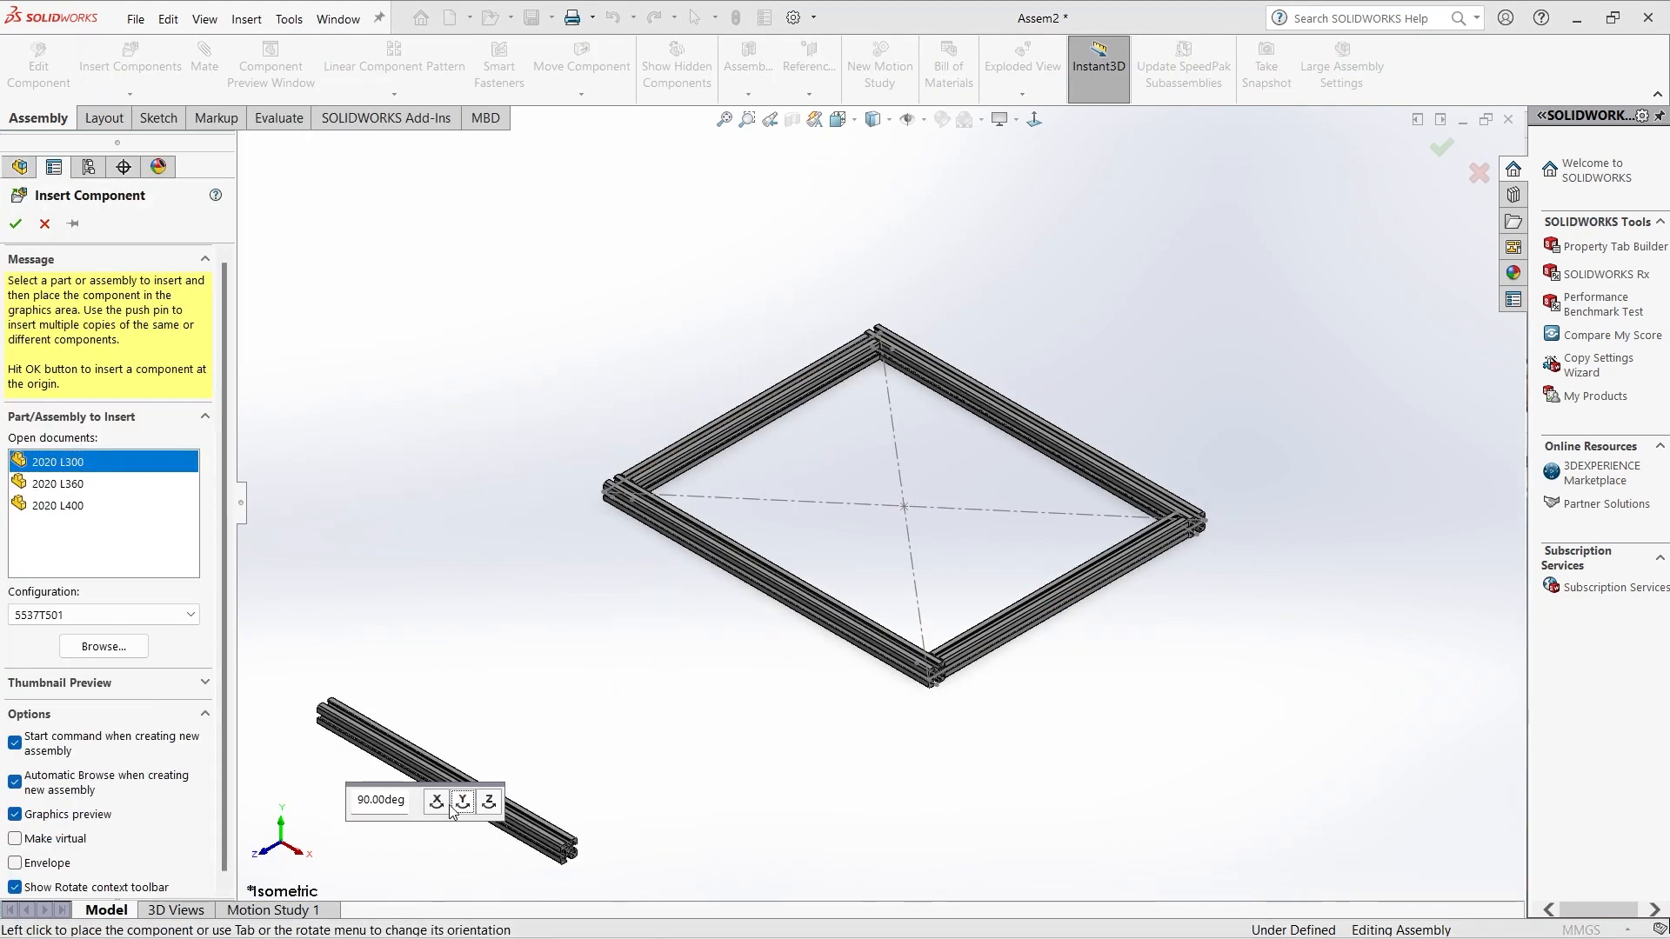
pyautogui.click(489, 801)
pyautogui.click(856, 222)
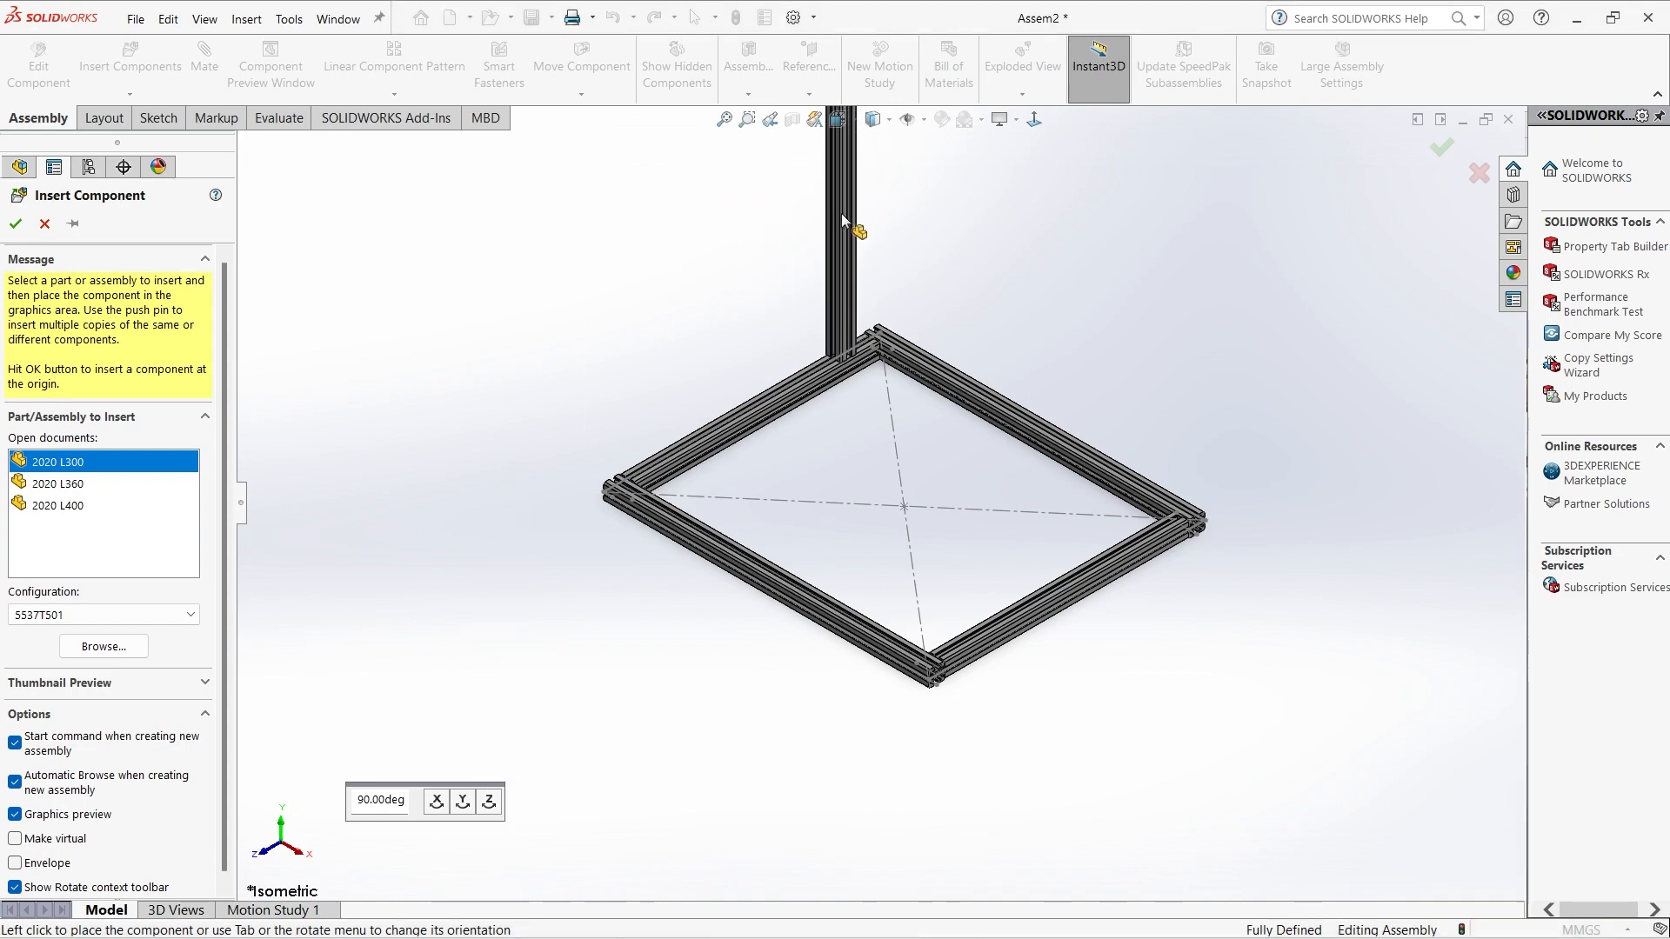
# Add a coincident mate between a side face of the upright 2020 L300 and the 2020 L400 at the back corner.
pyautogui.scroll(-3, 906, 343)
pyautogui.scroll(-3, 906, 343)
pyautogui.click(206, 53)
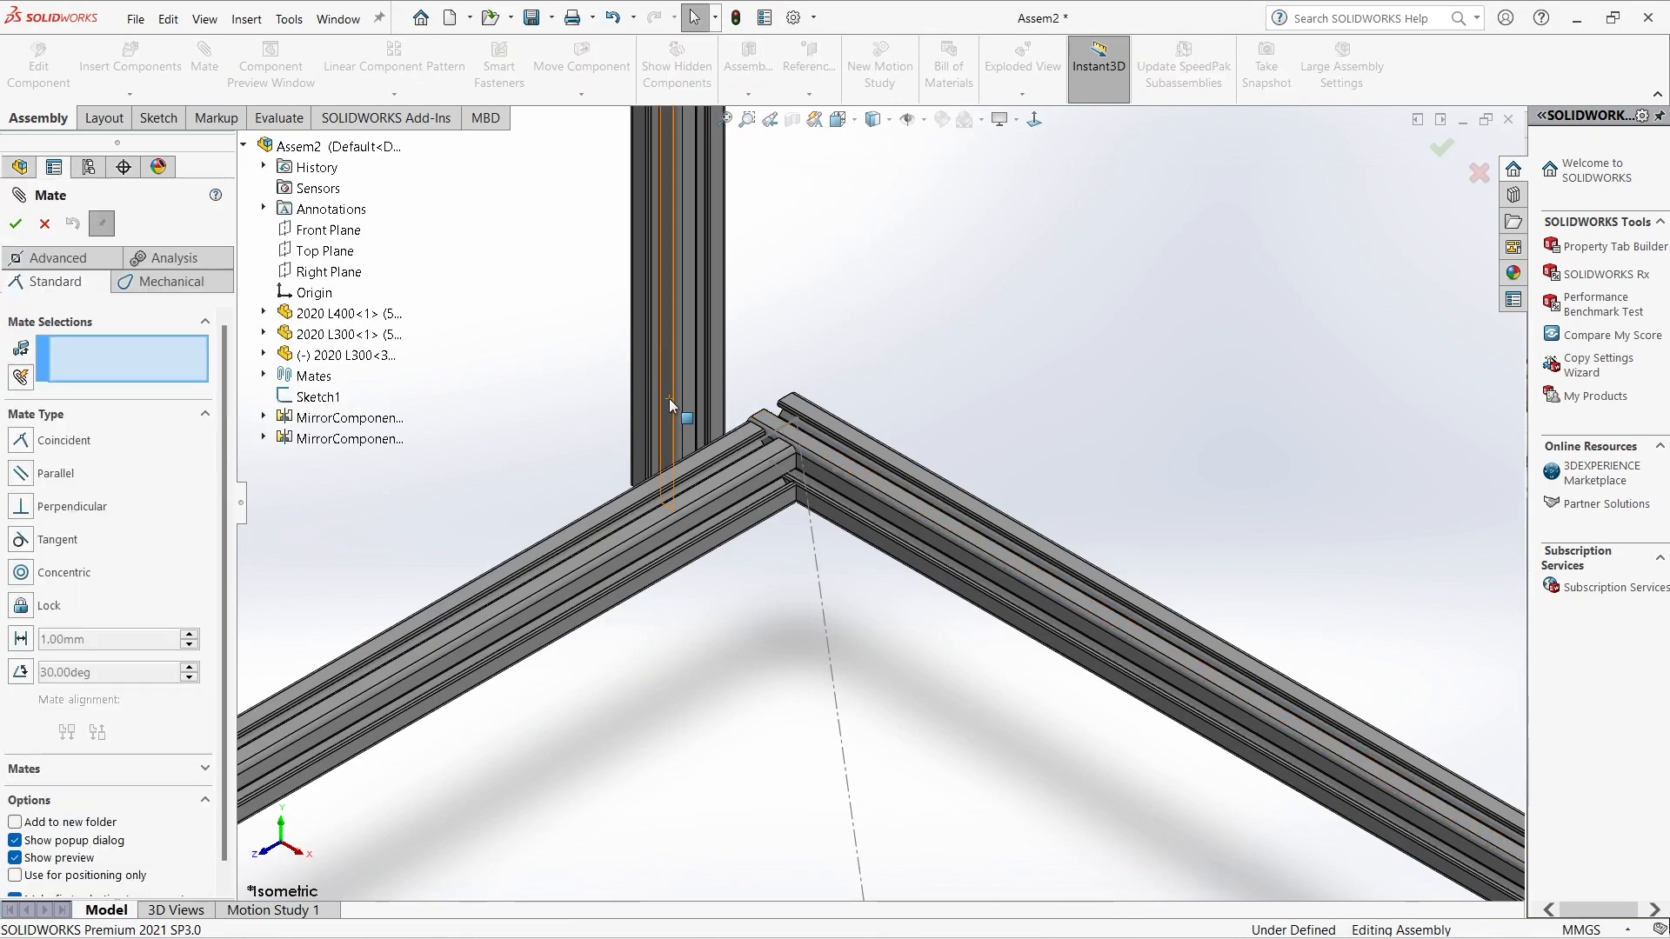
pyautogui.moveTo(844, 444); pyautogui.dragTo(946, 400, button='middle')
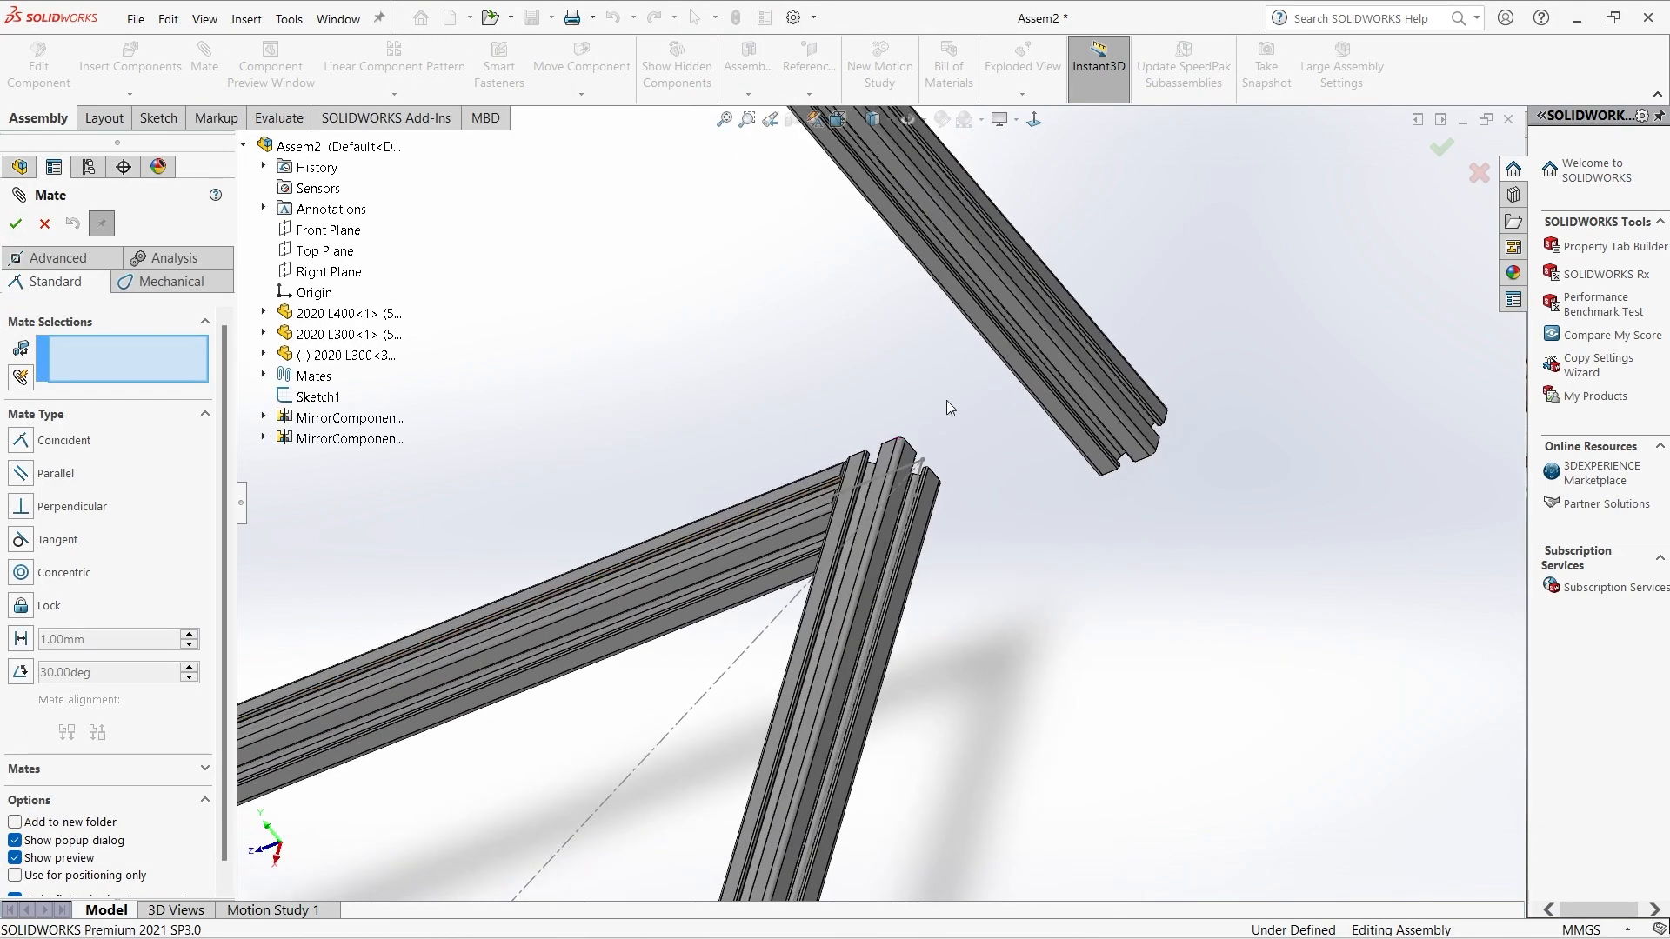
pyautogui.click(1063, 331)
pyautogui.click(904, 470)
pyautogui.click(1302, 468)
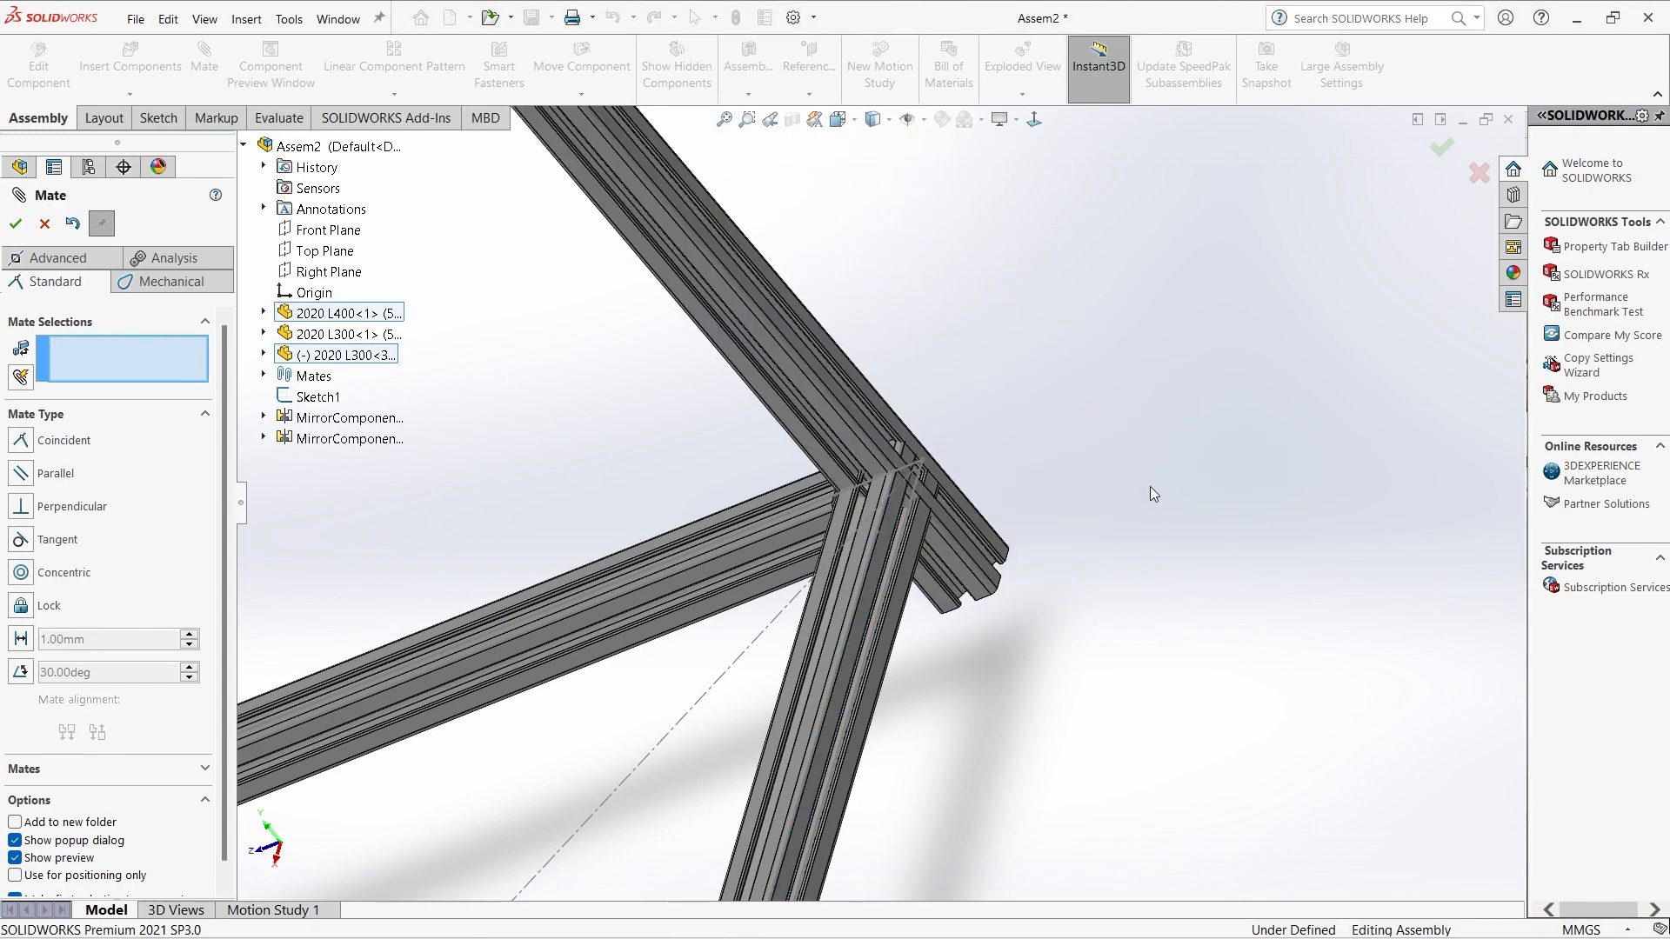
# Mate the lower end face of the upright 2020 L300 coincident with the 2020 L400's top face.
pyautogui.moveTo(869, 461); pyautogui.dragTo(770, 402, button='middle')
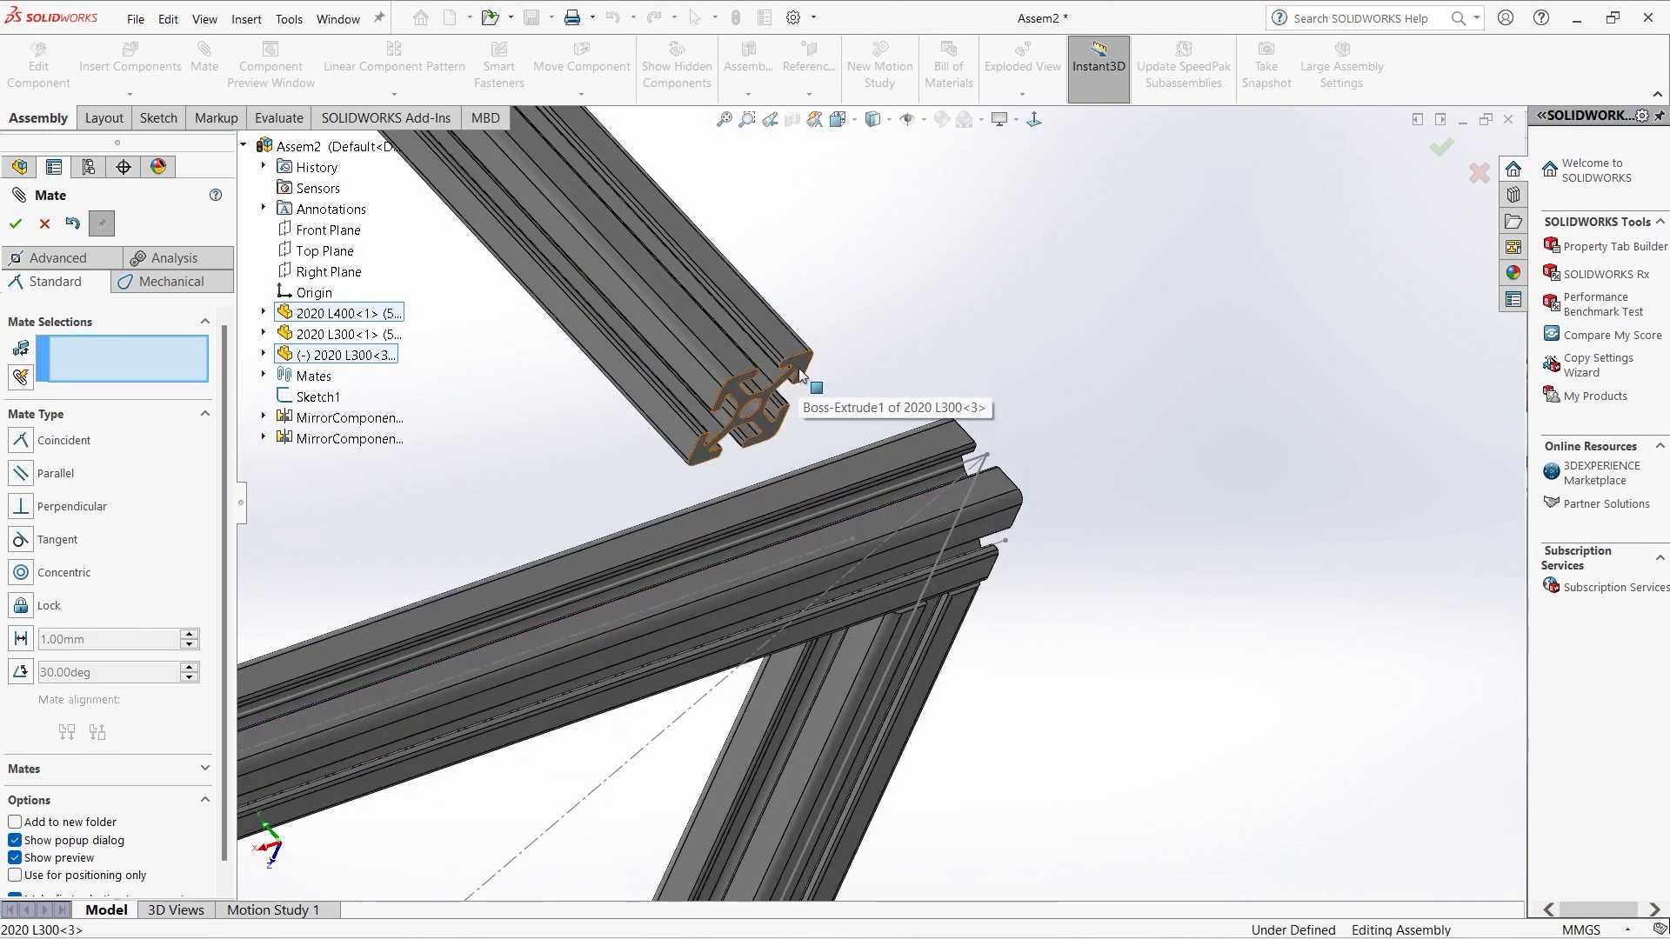
pyautogui.click(769, 401)
pyautogui.click(863, 424)
pyautogui.click(1194, 397)
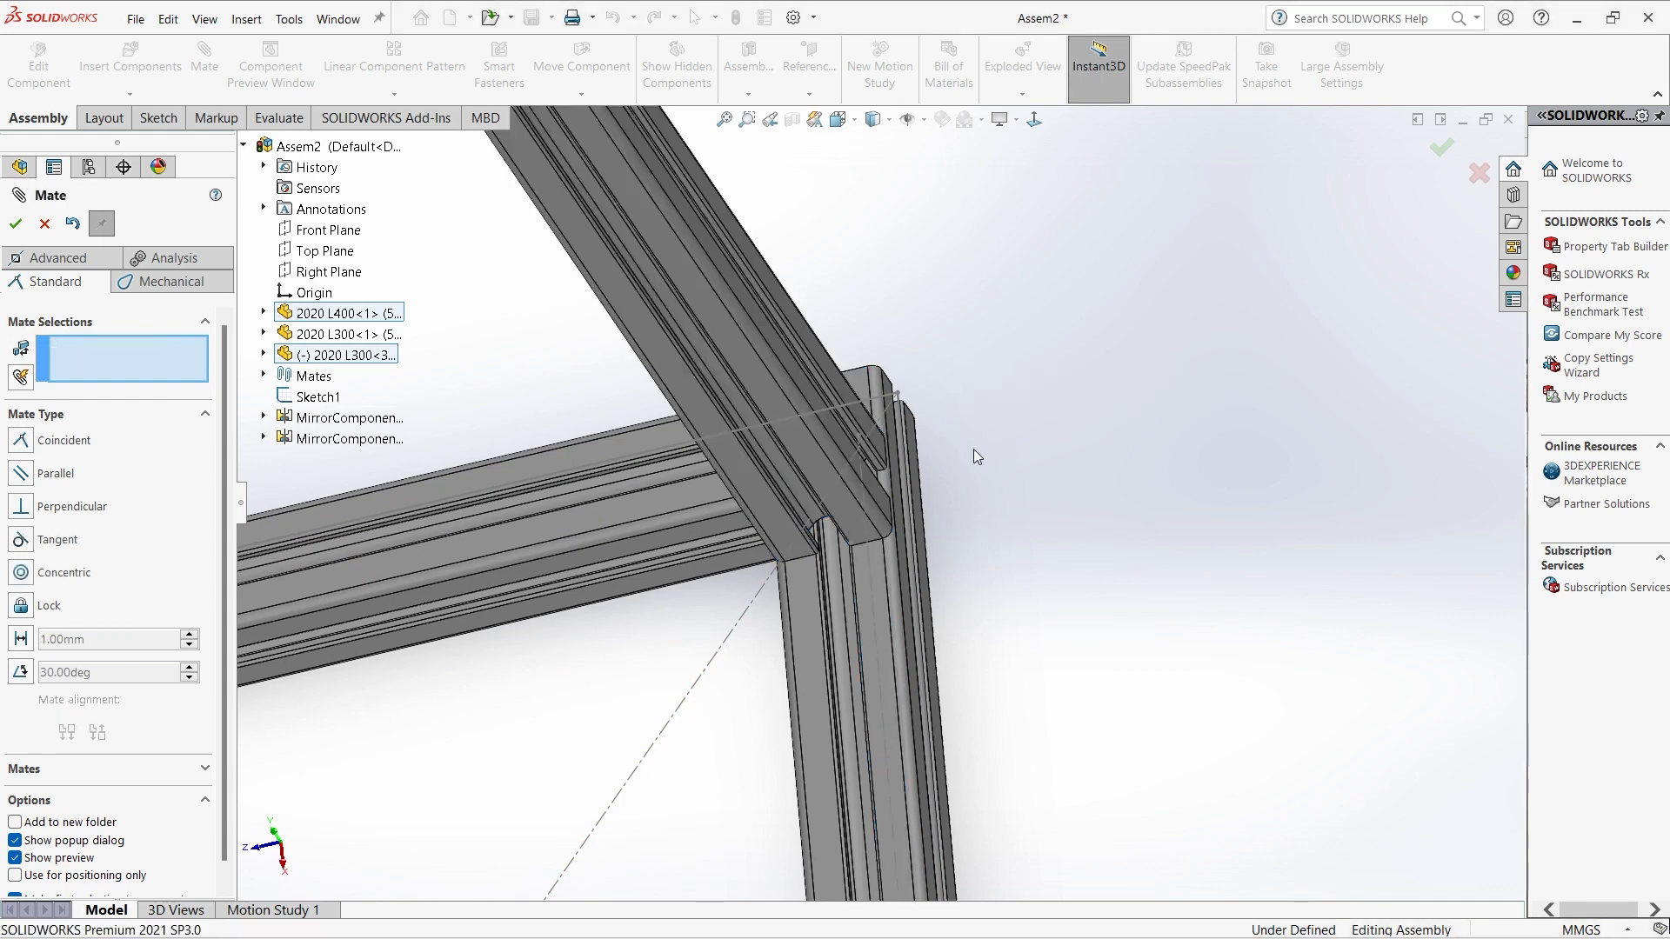
# Examine how the upright 2020 L300 sits at the frame corner and review the mates already in the assembly.
pyautogui.moveTo(775, 422); pyautogui.dragTo(859, 421)
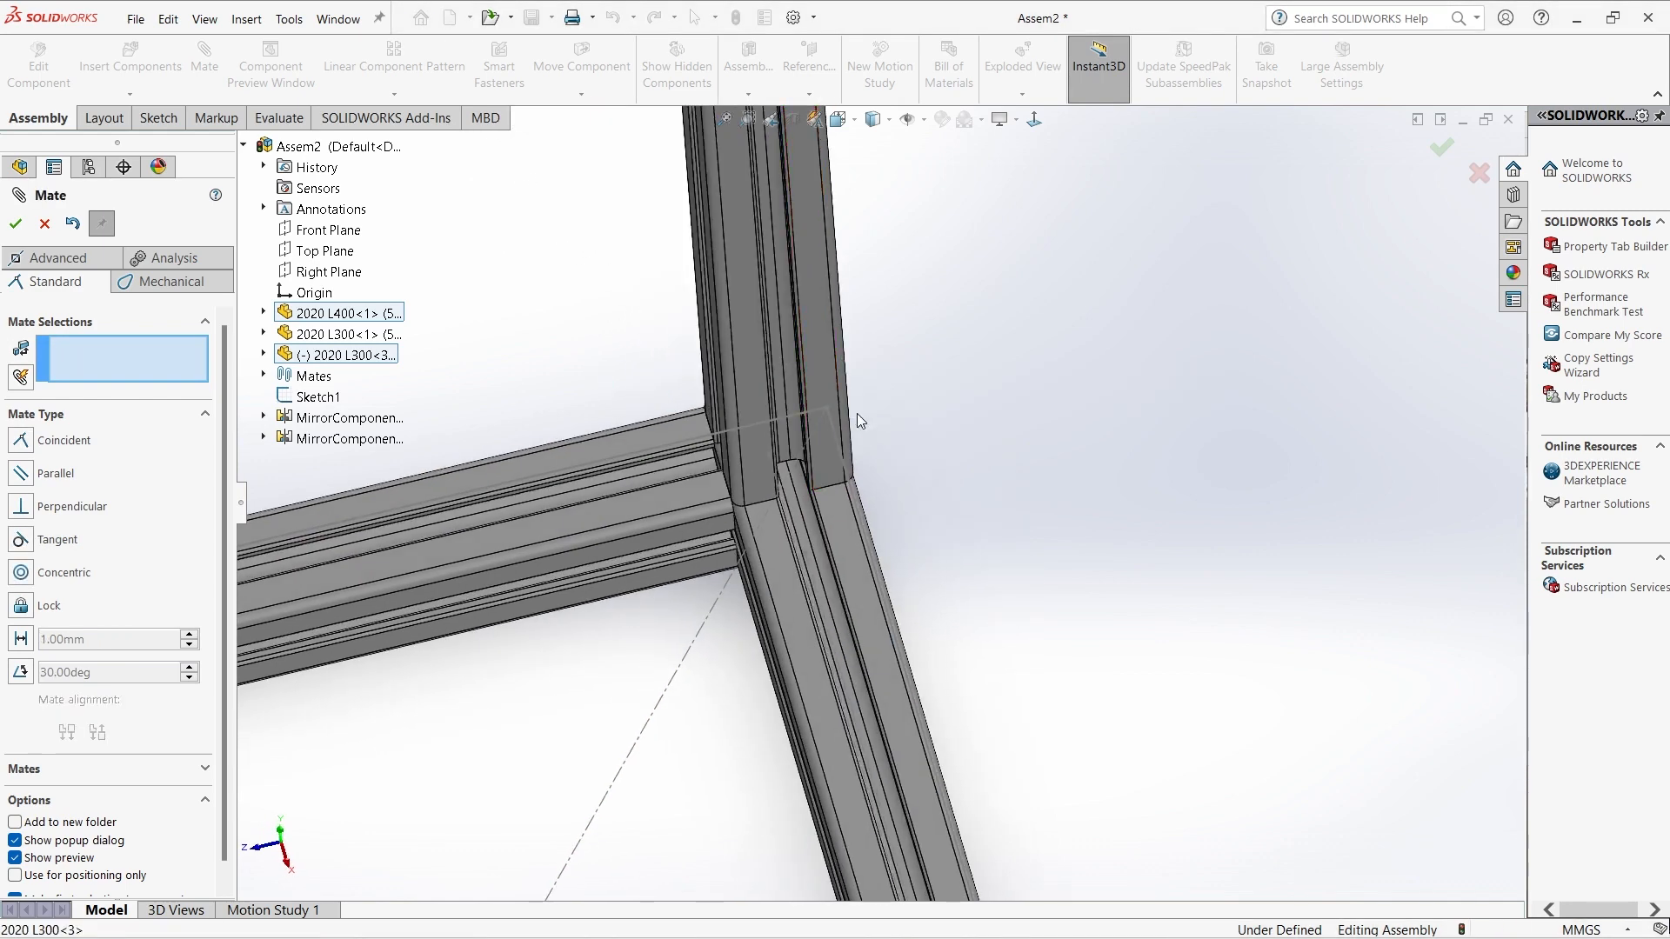
pyautogui.moveTo(665, 441); pyautogui.dragTo(841, 480)
pyautogui.scroll(-3, 966, 509)
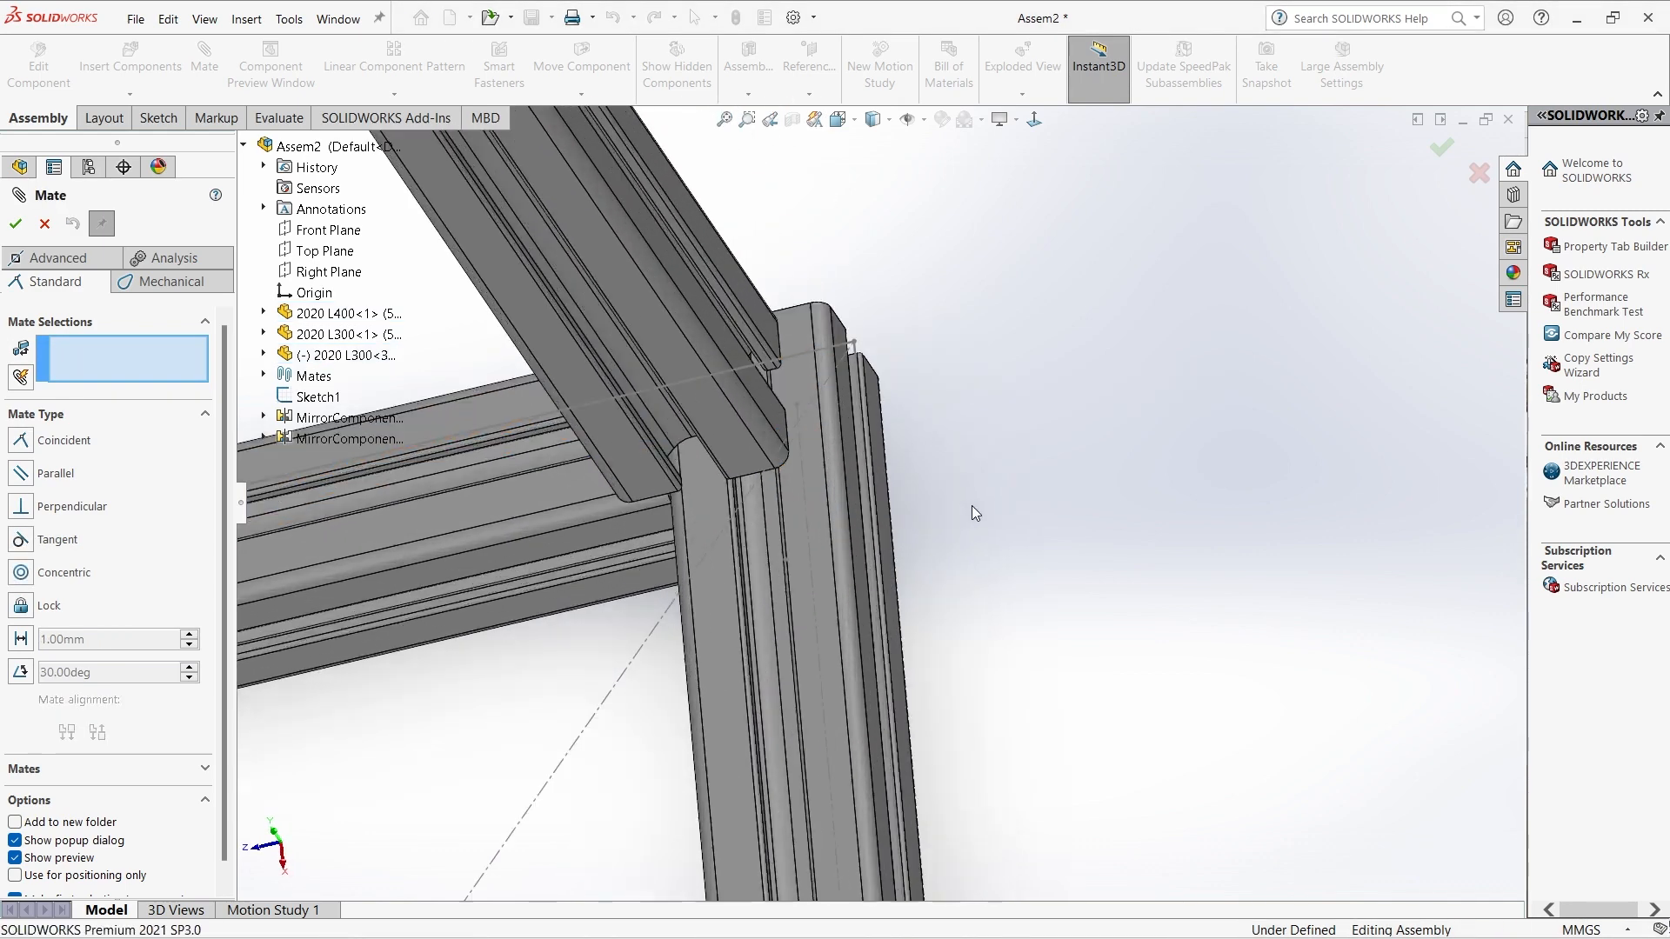
pyautogui.click(43, 225)
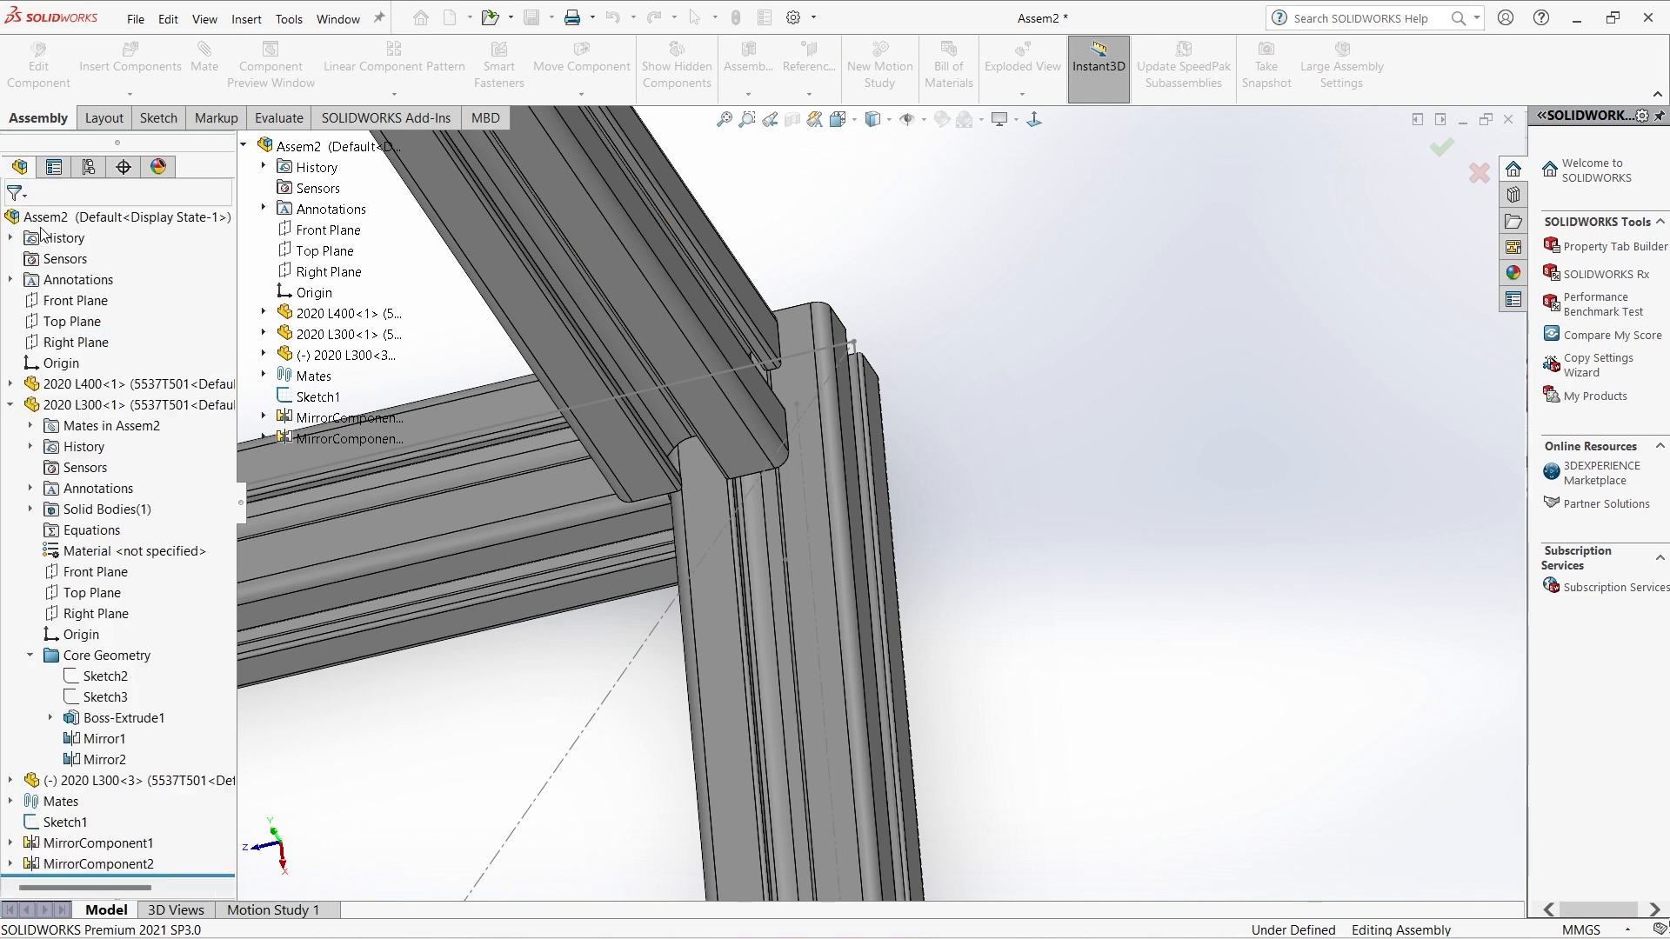
pyautogui.click(35, 822)
pyautogui.click(11, 801)
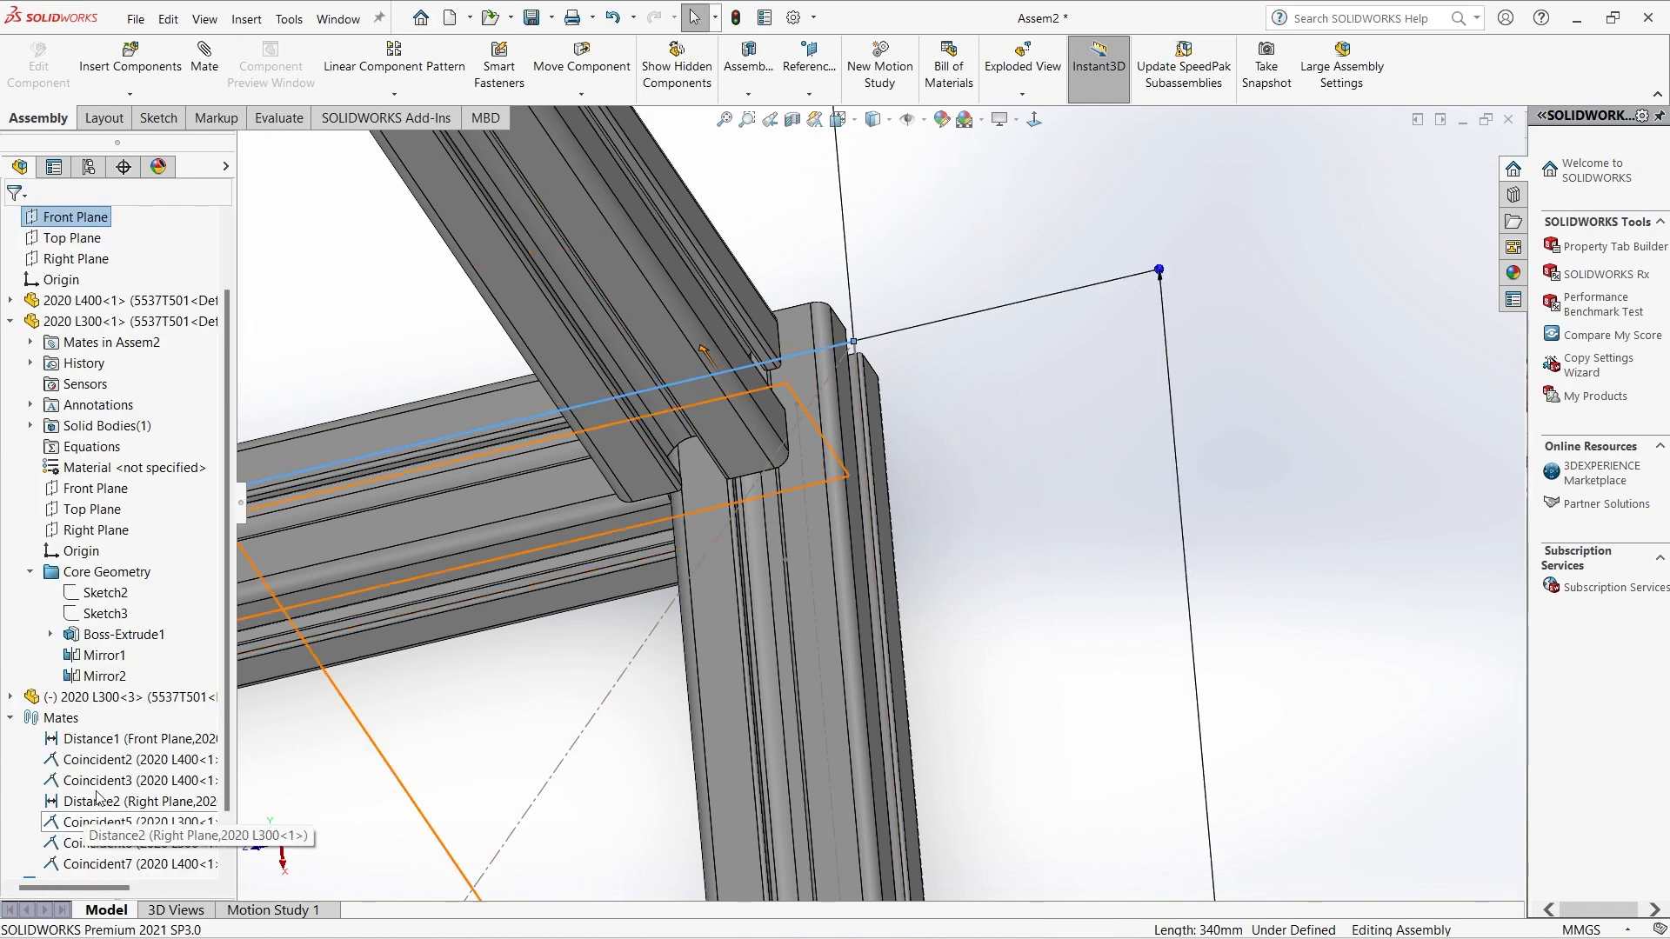
pyautogui.click(76, 676)
pyautogui.press('Escape')
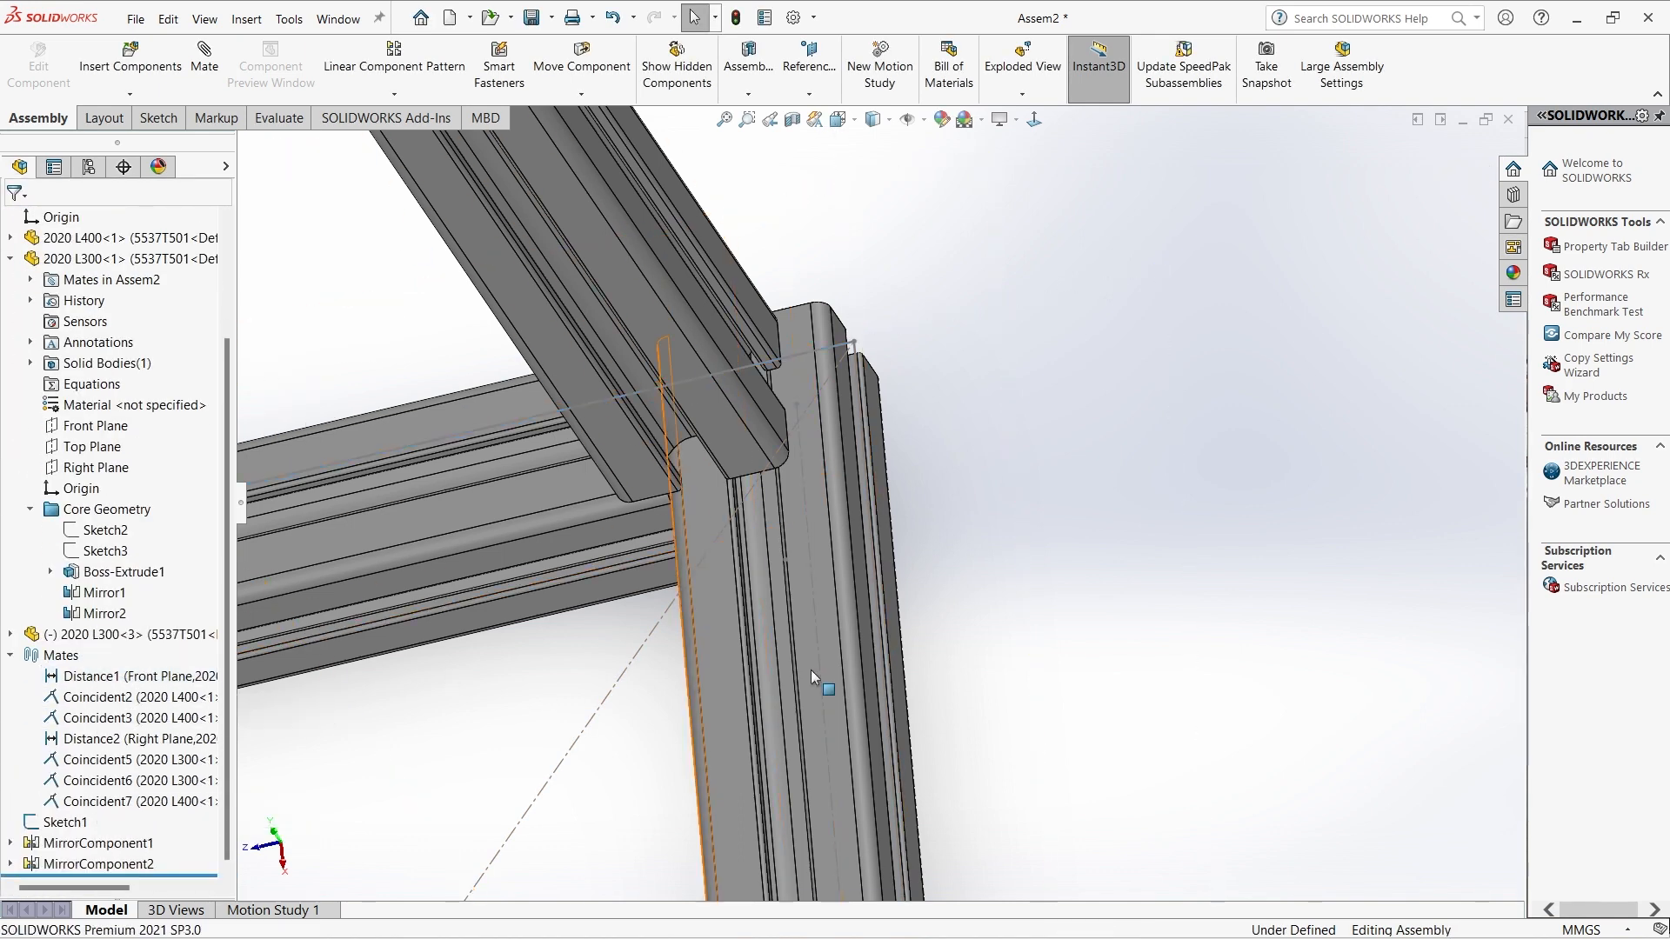
# Undo the last mates on the upright 2020 L300 and move it clear of the frame's back corner.
pyautogui.hotkey('ctrl', 'z')
pyautogui.hotkey('ctrl', 'z')
pyautogui.moveTo(1148, 322); pyautogui.dragTo(530, 363)
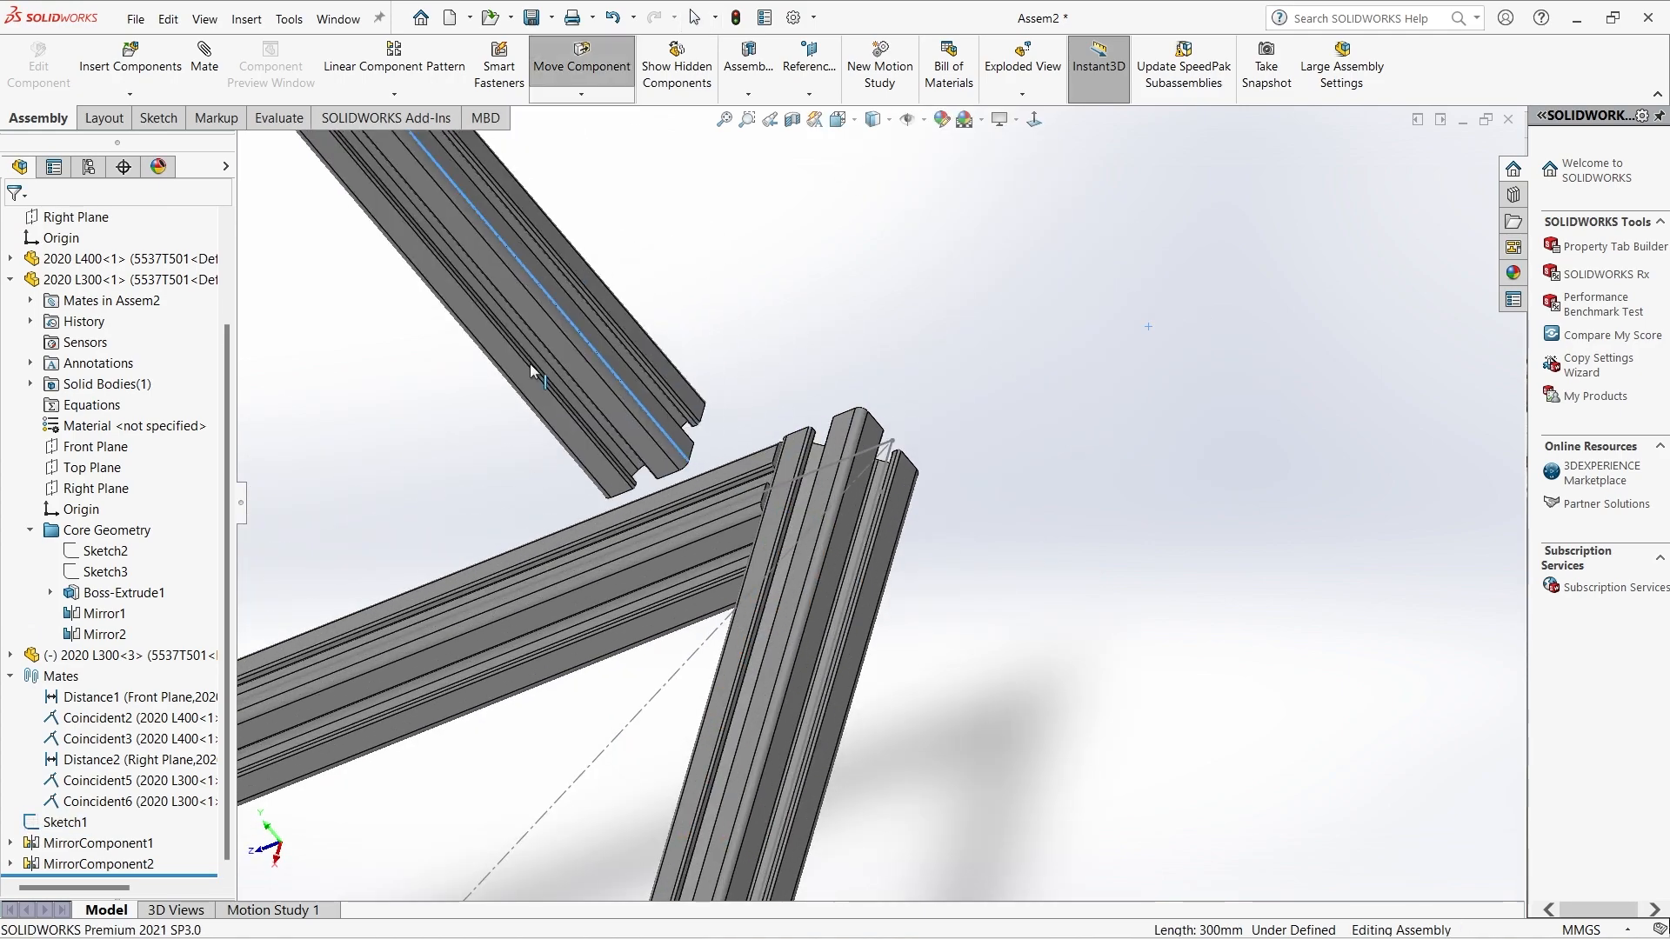
pyautogui.moveTo(671, 484); pyautogui.dragTo(681, 332, button='middle')
# Mate the lower end face of the upright 2020 L300 coincident with the top face of the base's side 2020 L300.
pyautogui.click(628, 586)
pyautogui.scroll(5, 470, 336)
pyautogui.scroll(7, 677, 356)
pyautogui.scroll(-8, 794, 383)
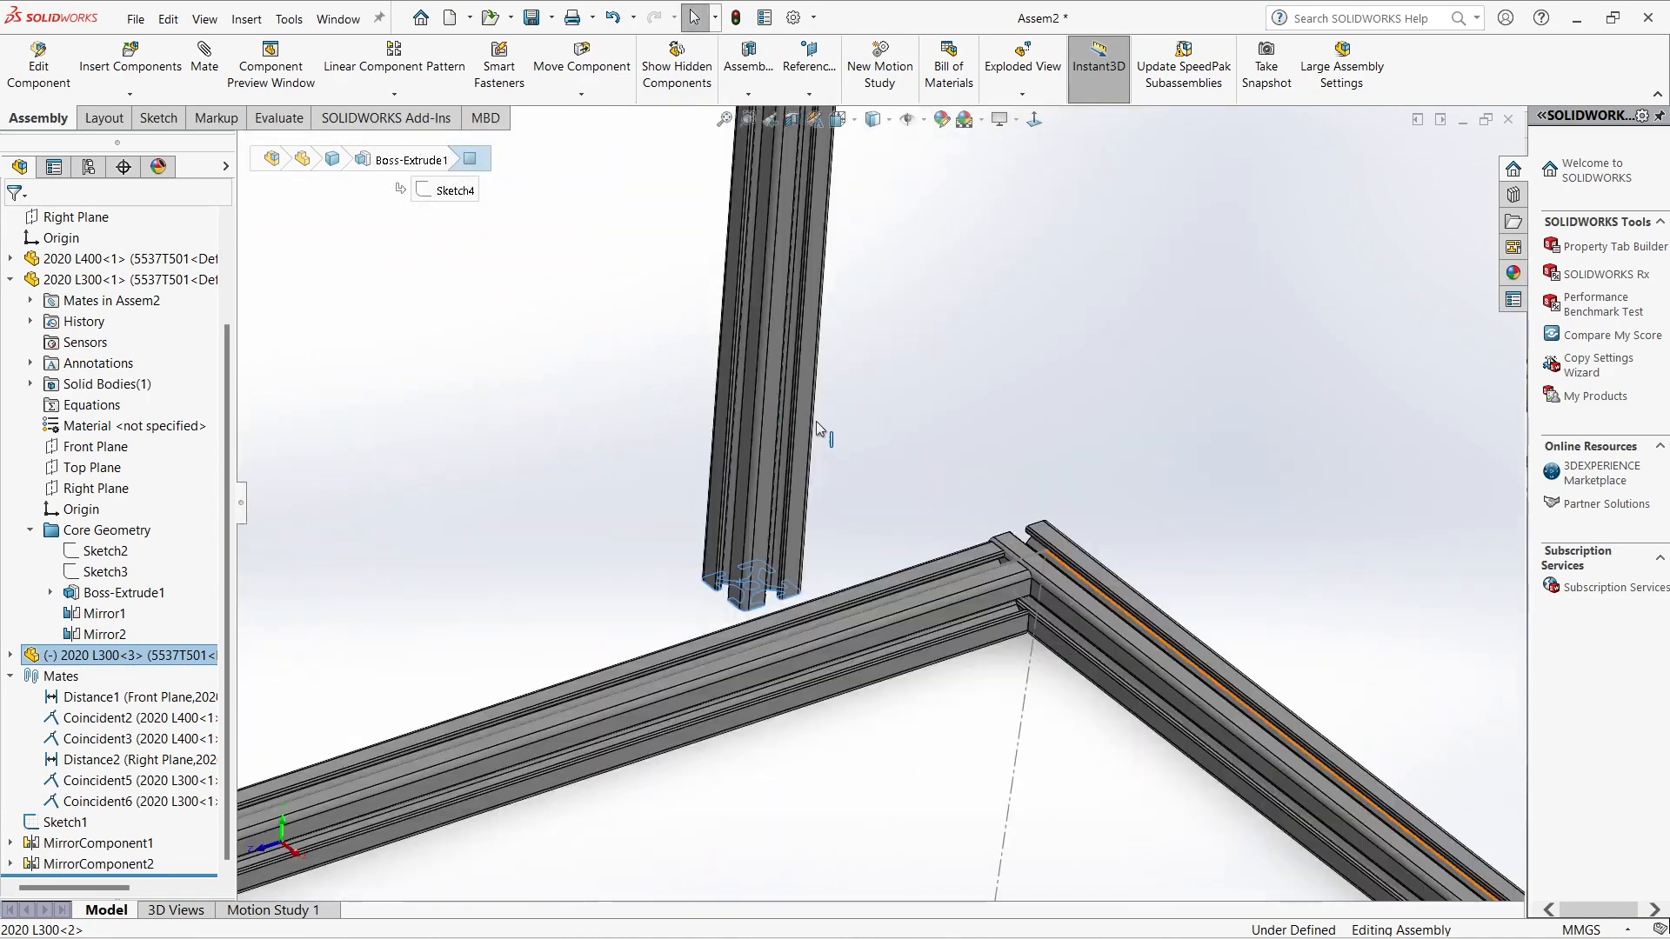
pyautogui.click(205, 63)
pyautogui.scroll(-4, 1068, 576)
pyautogui.click(826, 518)
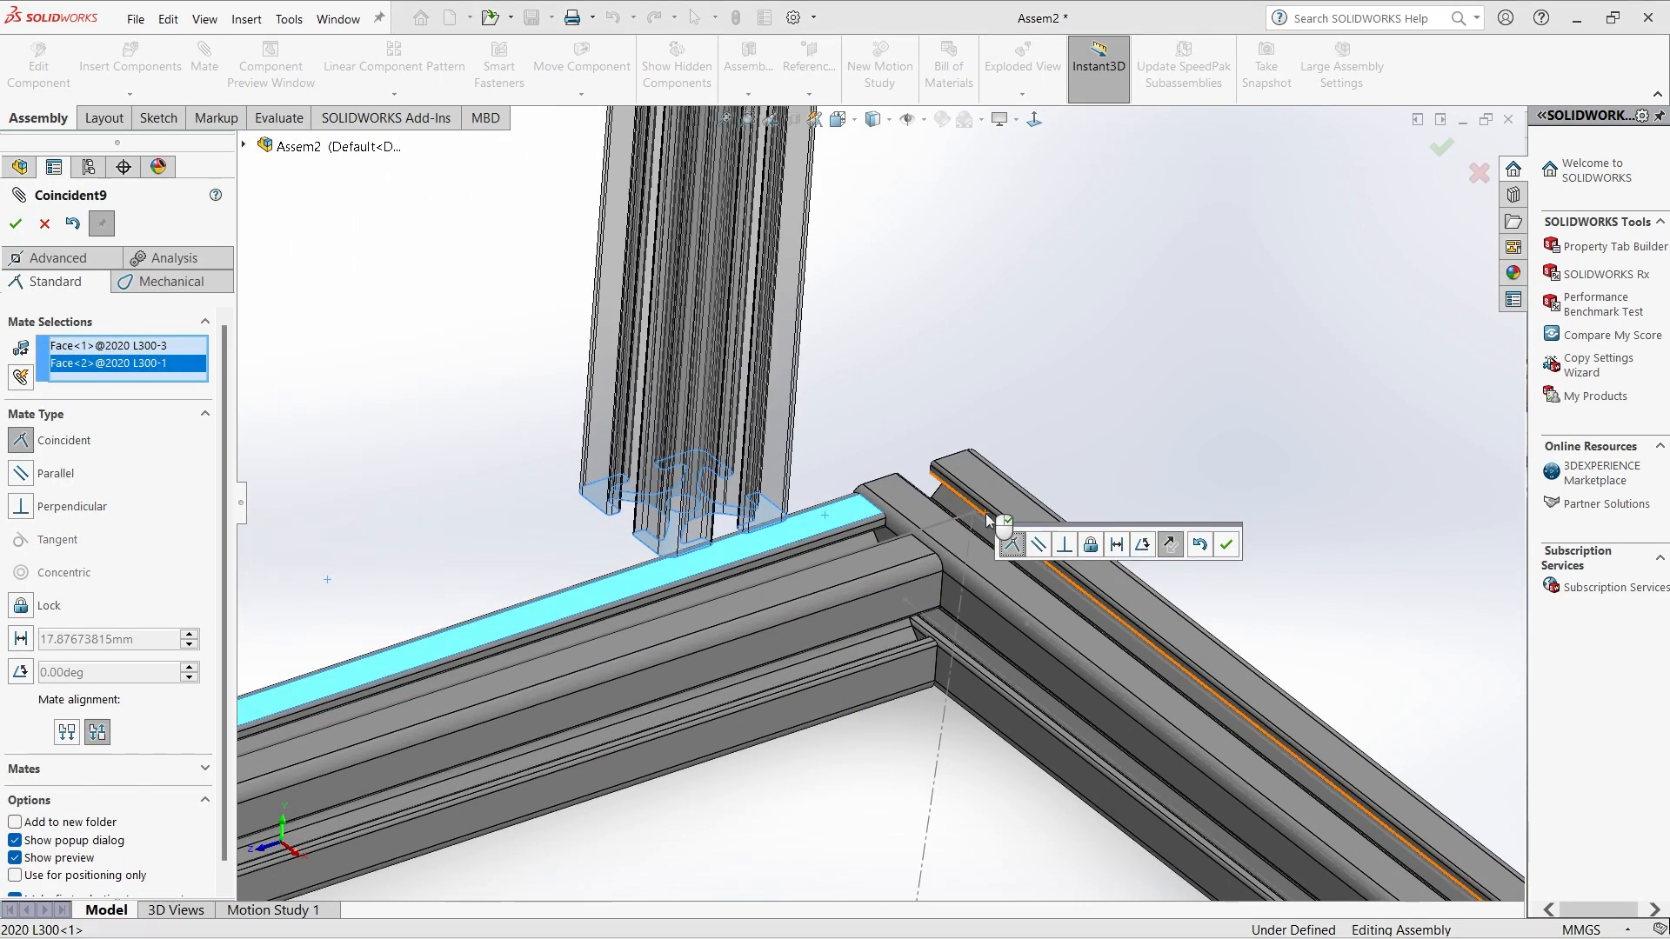
pyautogui.click(1224, 546)
# Add a coincident mate between the upright's side face and the inner side face of the base's 2020 L300.
pyautogui.click(770, 474)
pyautogui.click(1004, 612)
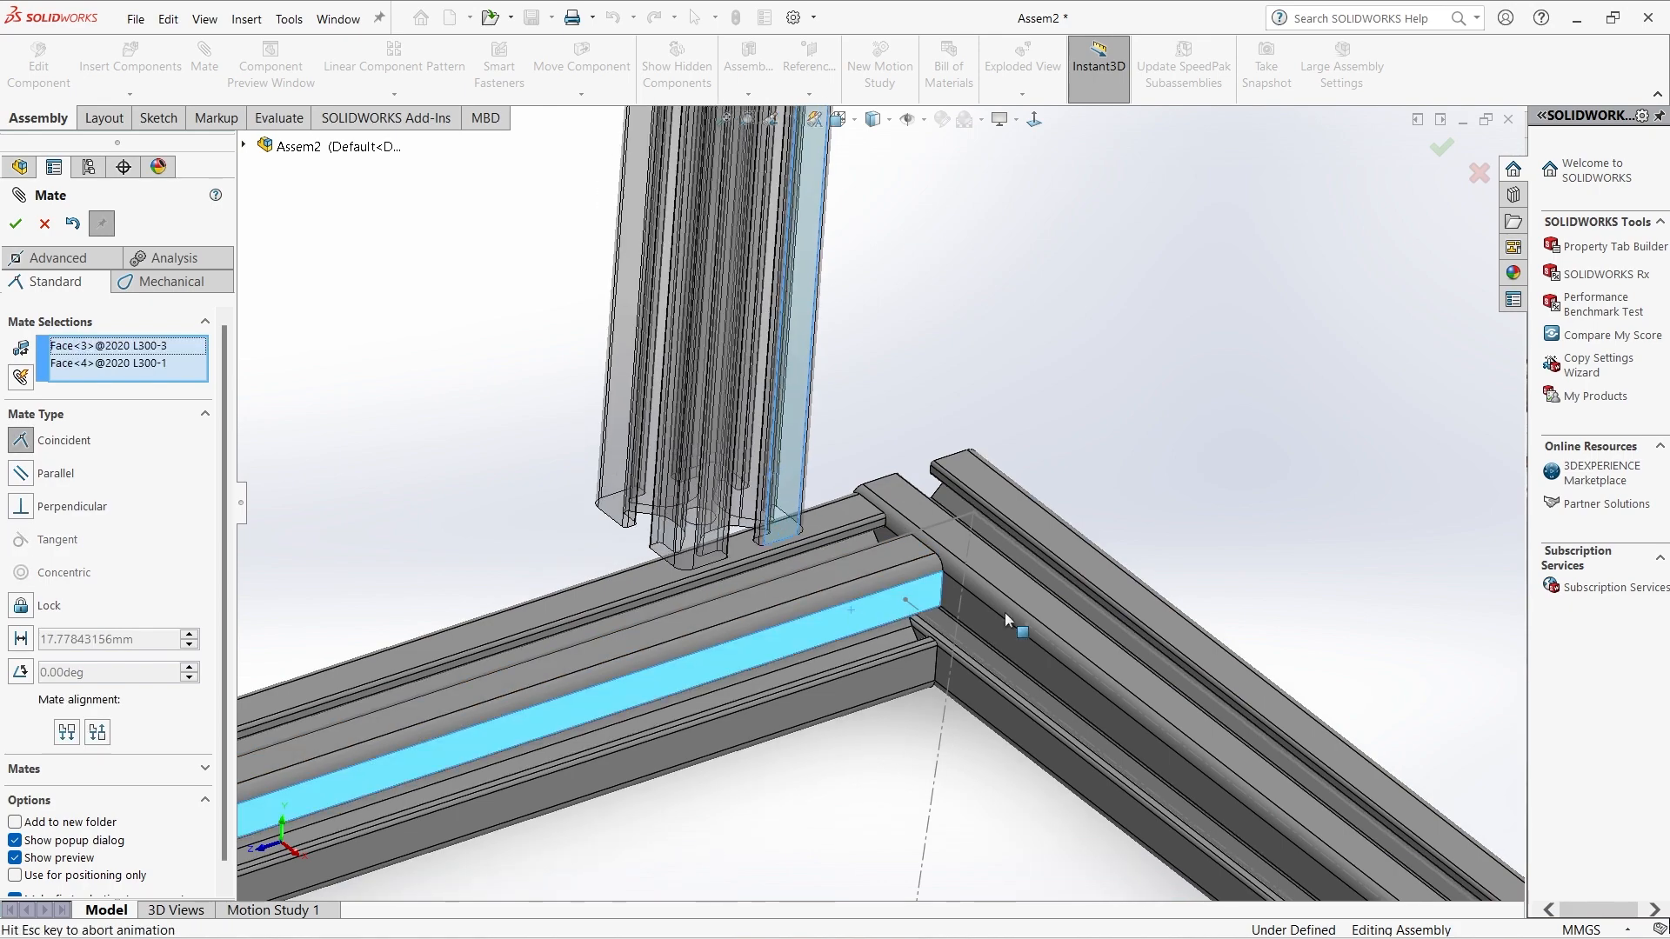
pyautogui.click(1312, 628)
# Add a 40 mm distance mate between the upright's back face and the outer side face of the rear 2020 L400, and finish mating.
pyautogui.click(1046, 525)
pyautogui.click(1287, 553)
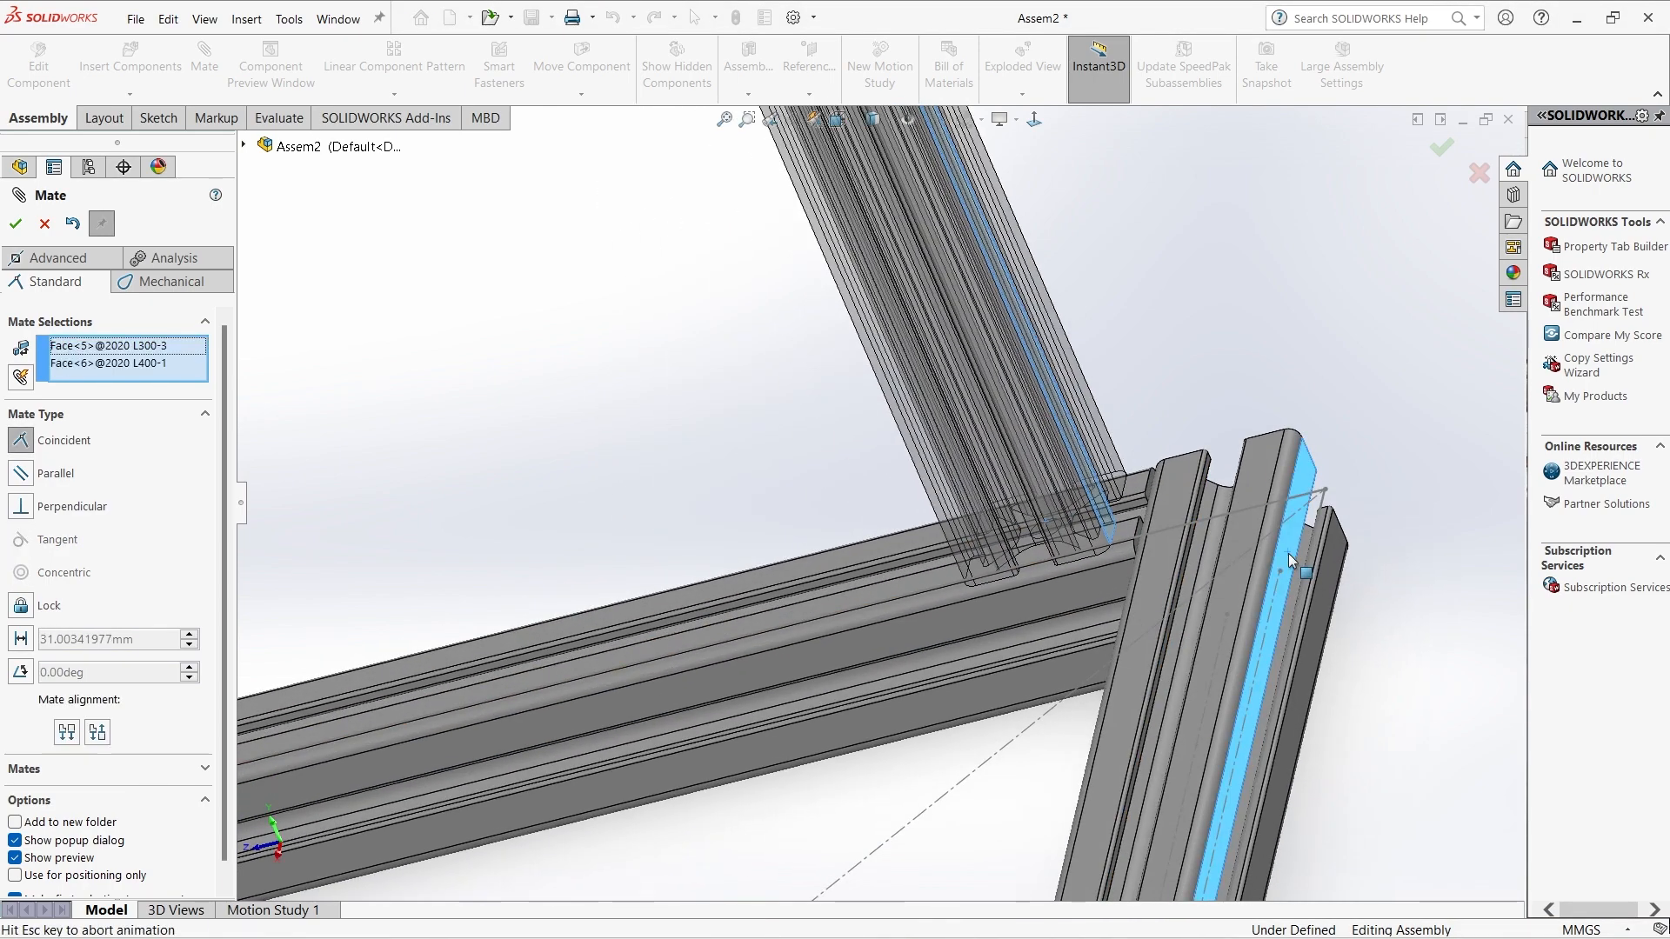
pyautogui.click(1390, 547)
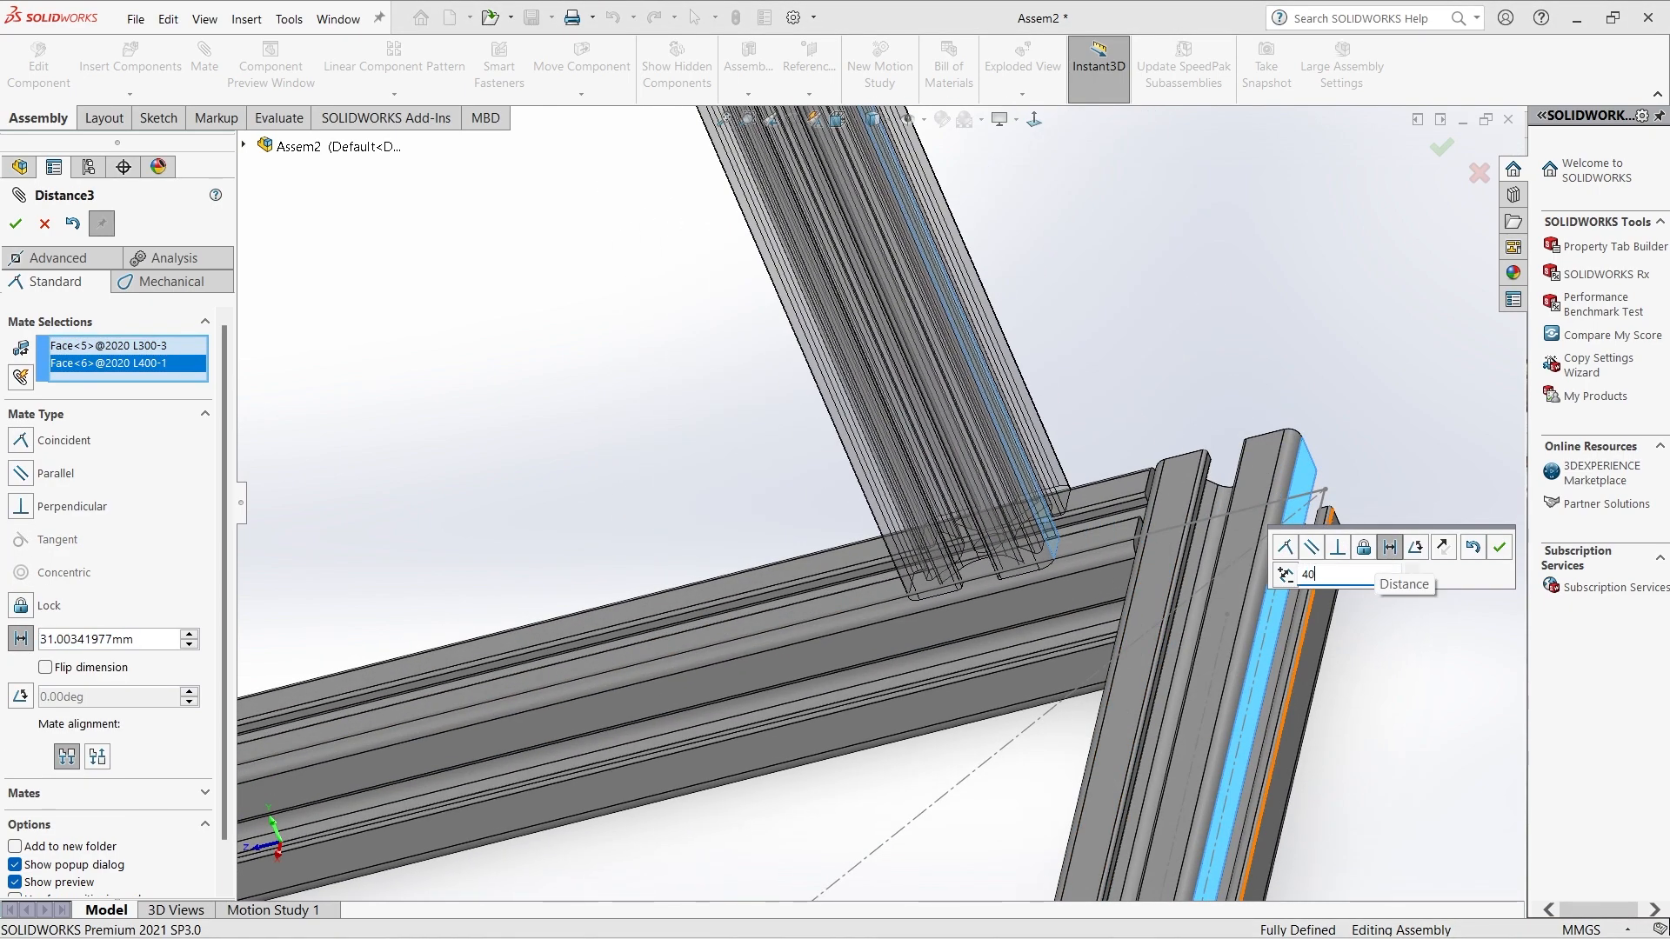
pyautogui.write('40')
pyautogui.press('Return')
pyautogui.click(1499, 546)
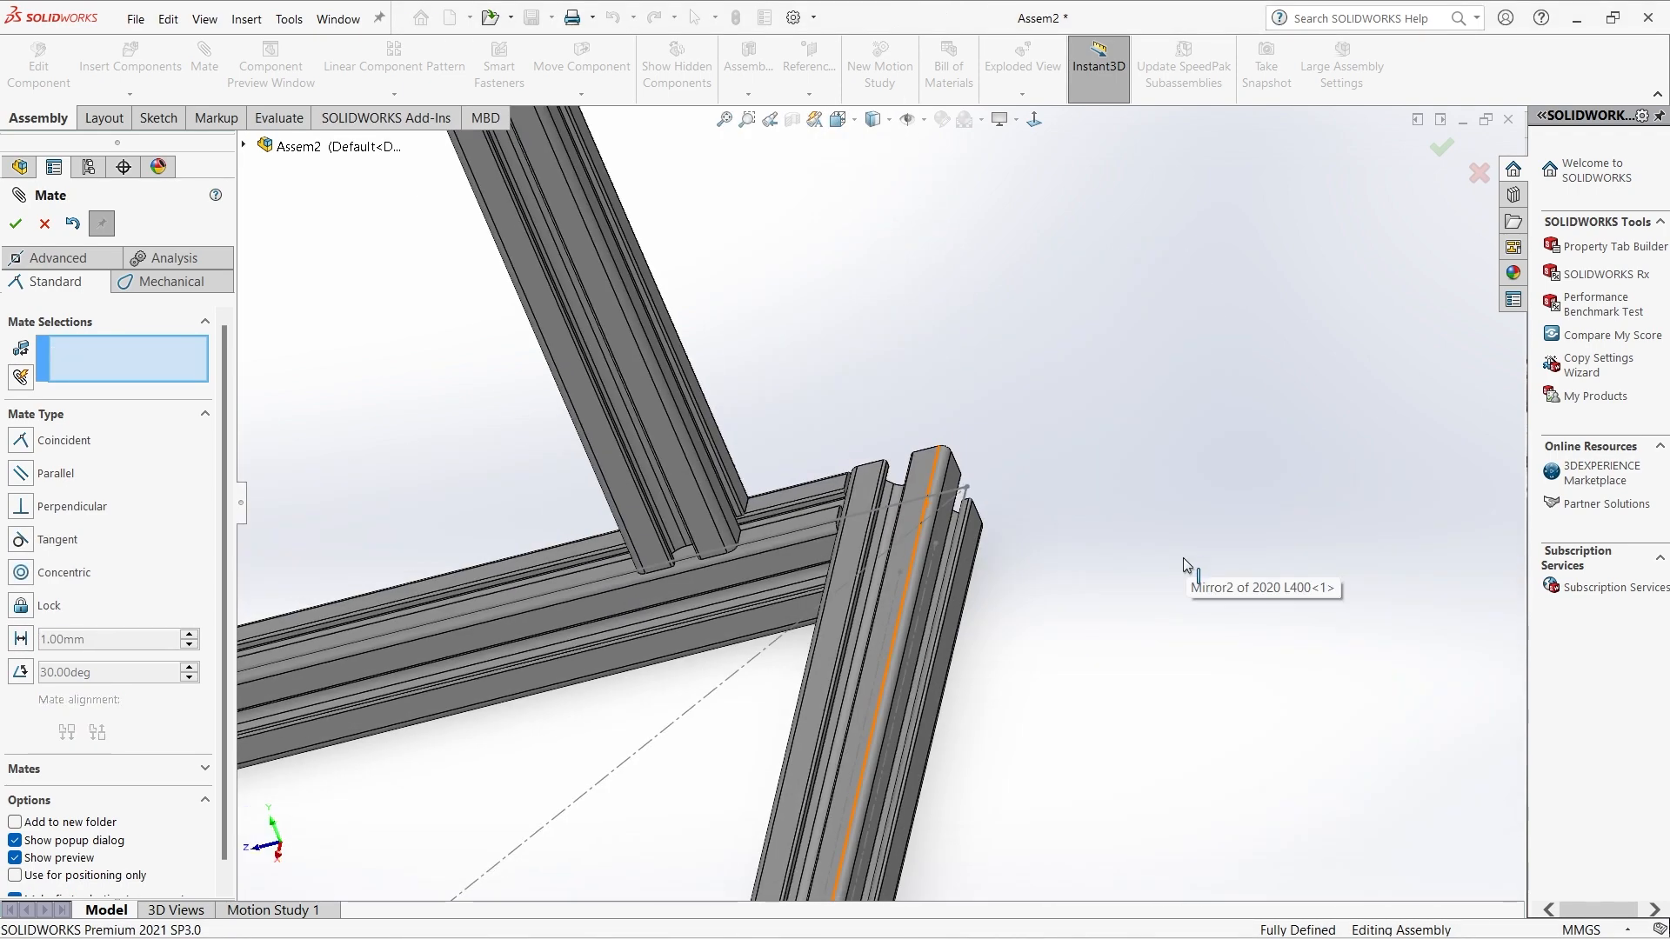
pyautogui.hotkey('ctrl', '7')
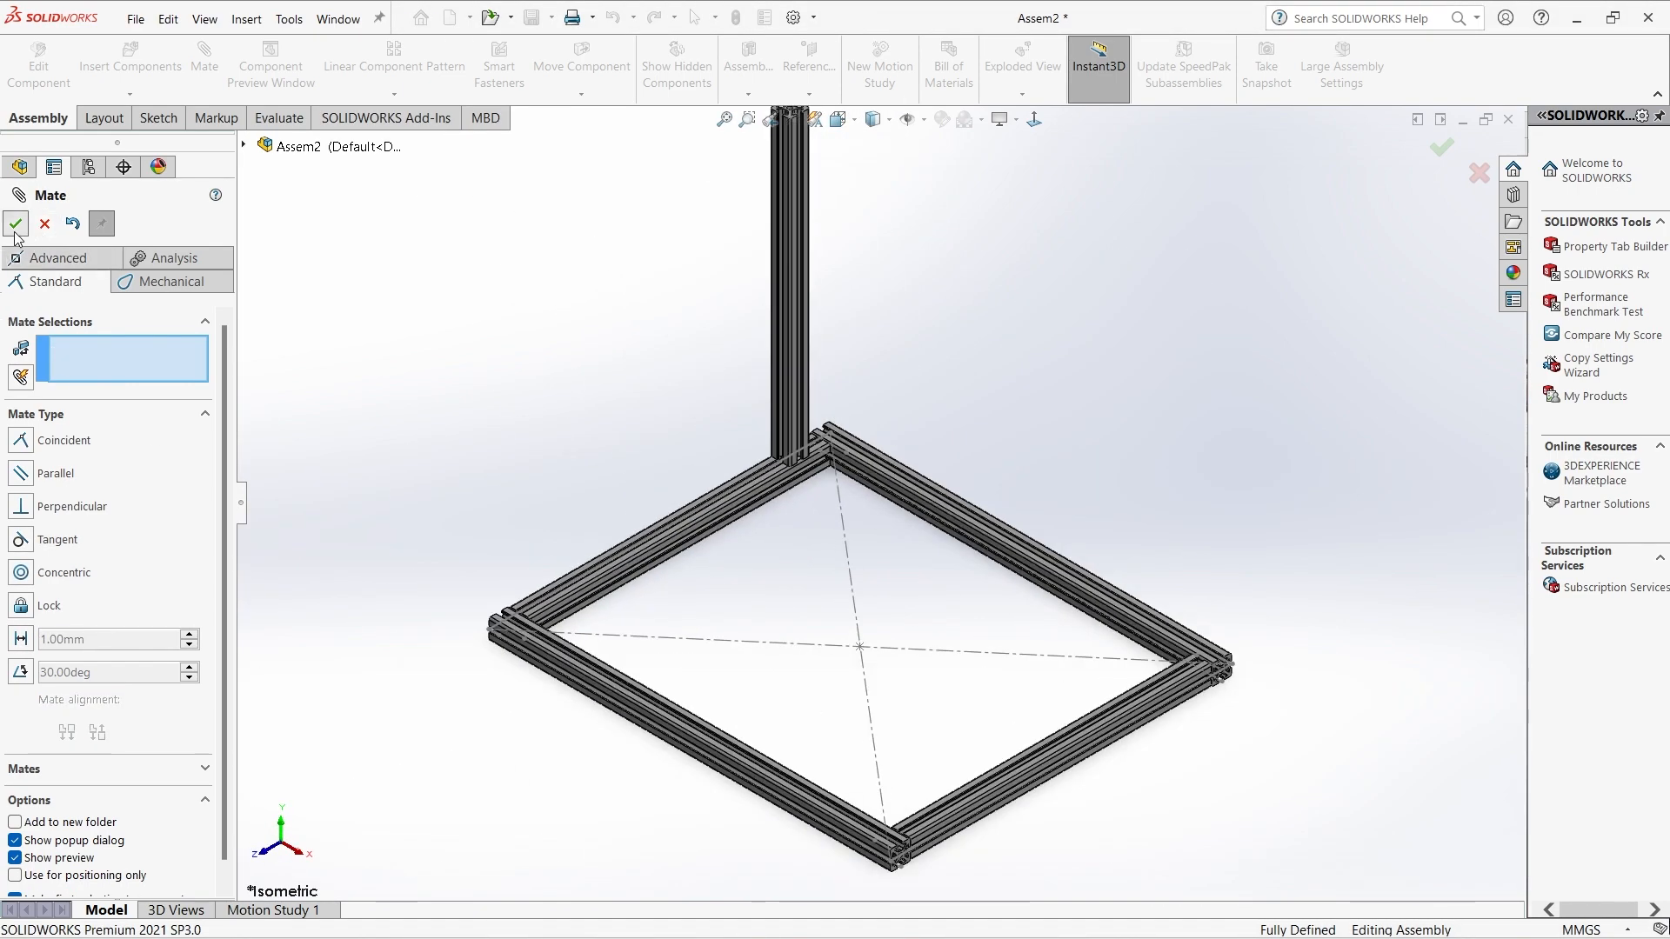
pyautogui.click(16, 224)
# Mirror the upright 2020 L300 about the assembly's Right Plane to the opposite side of the base.
pyautogui.click(394, 93)
pyautogui.click(391, 249)
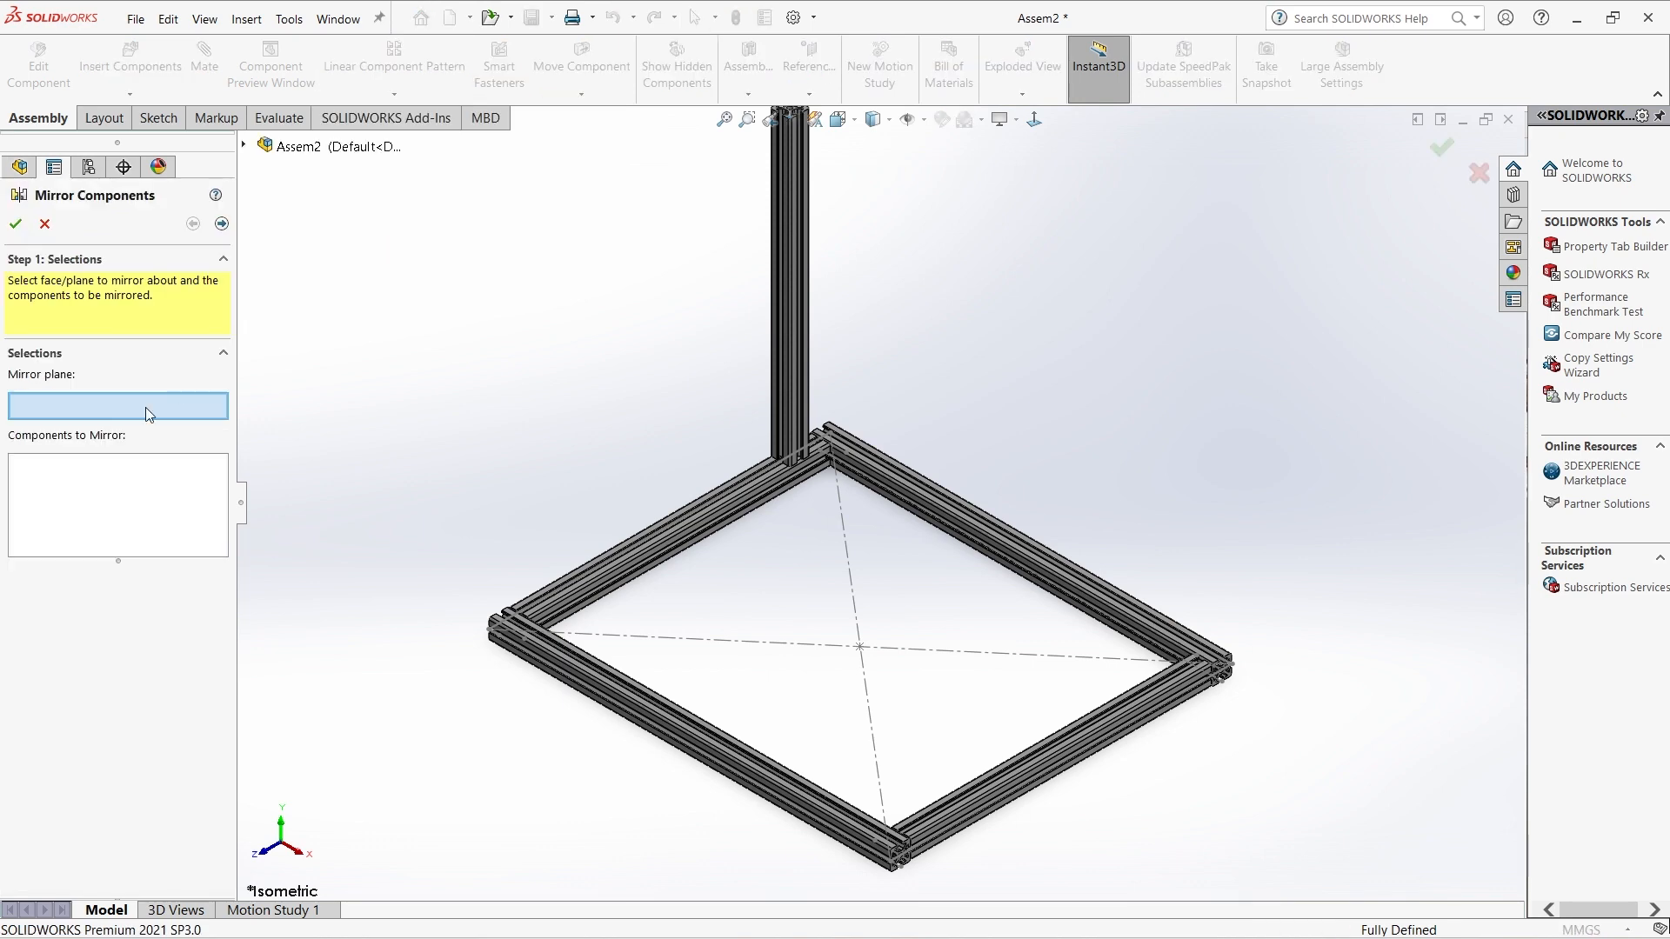
pyautogui.click(244, 145)
pyautogui.click(329, 271)
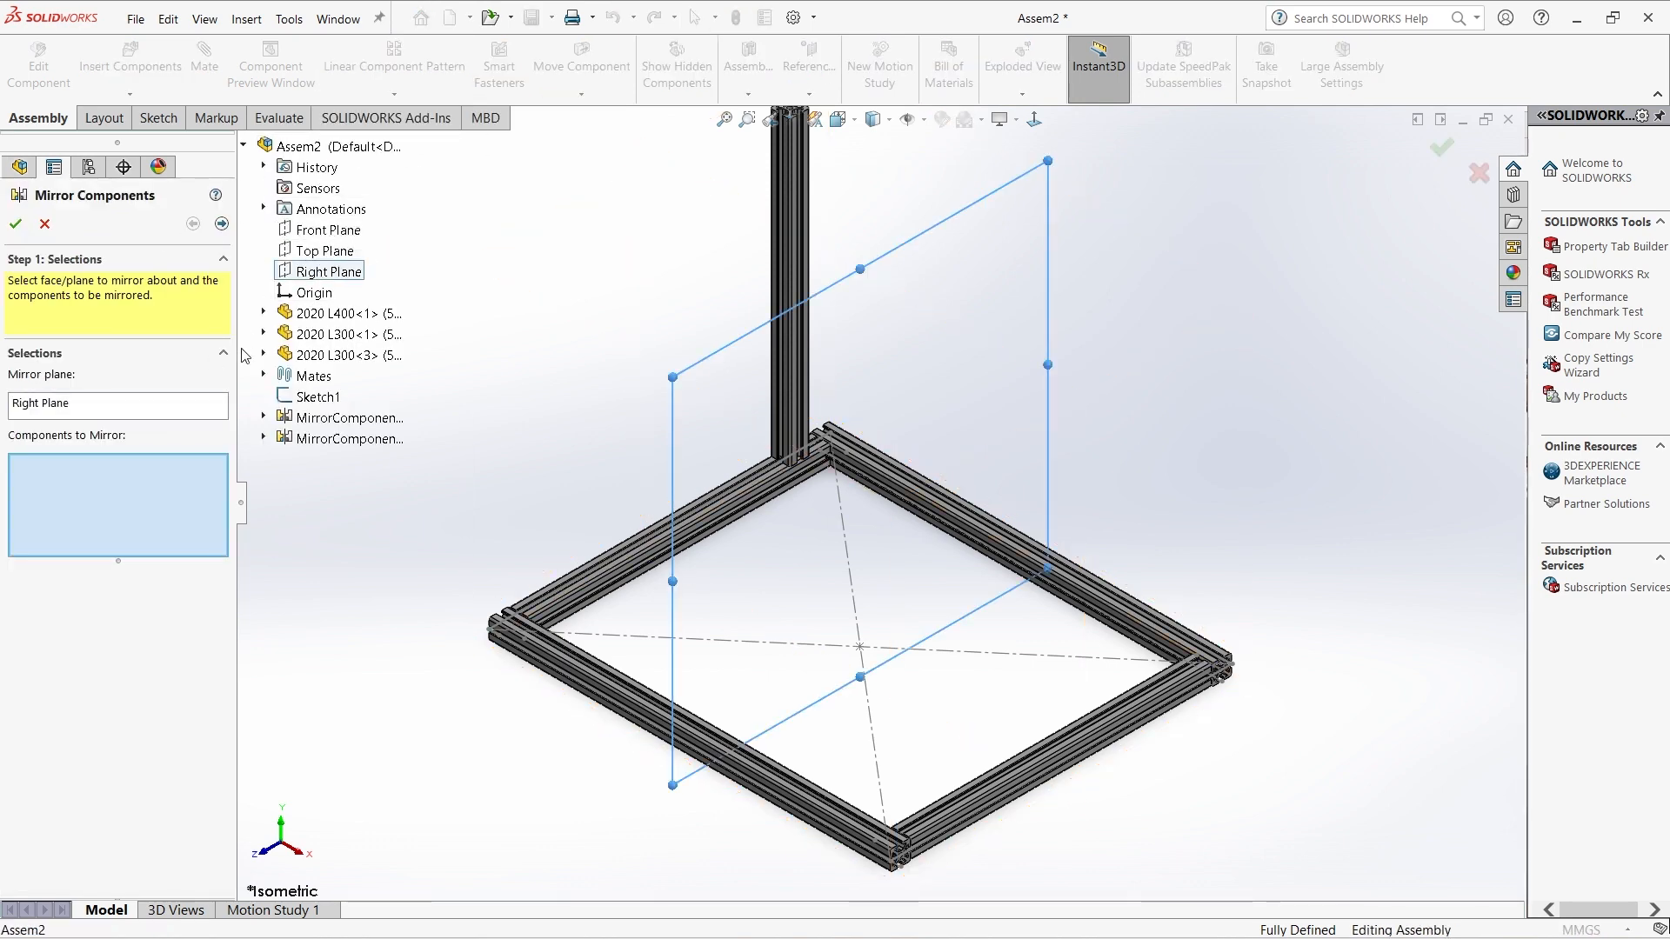
pyautogui.click(314, 356)
pyautogui.click(1441, 148)
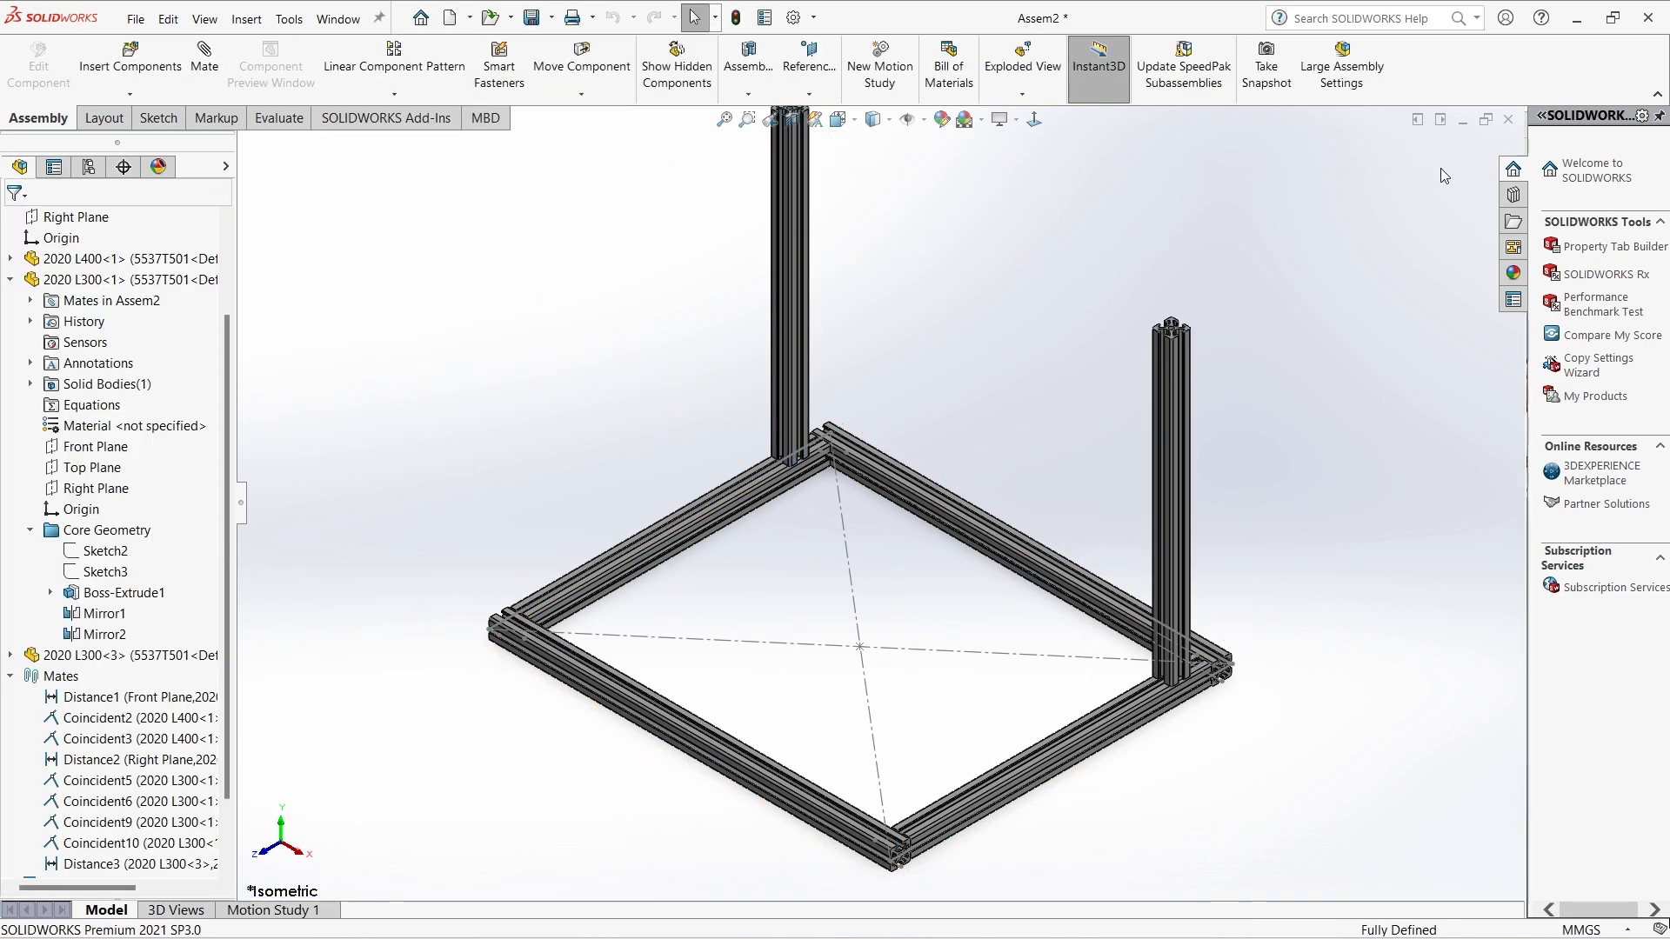
# Insert a 2020 L360 rotated 90 degrees about Y and place it across the tops of the two uprights.
pyautogui.moveTo(1153, 506); pyautogui.dragTo(873, 404, button='middle')
pyautogui.click(132, 66)
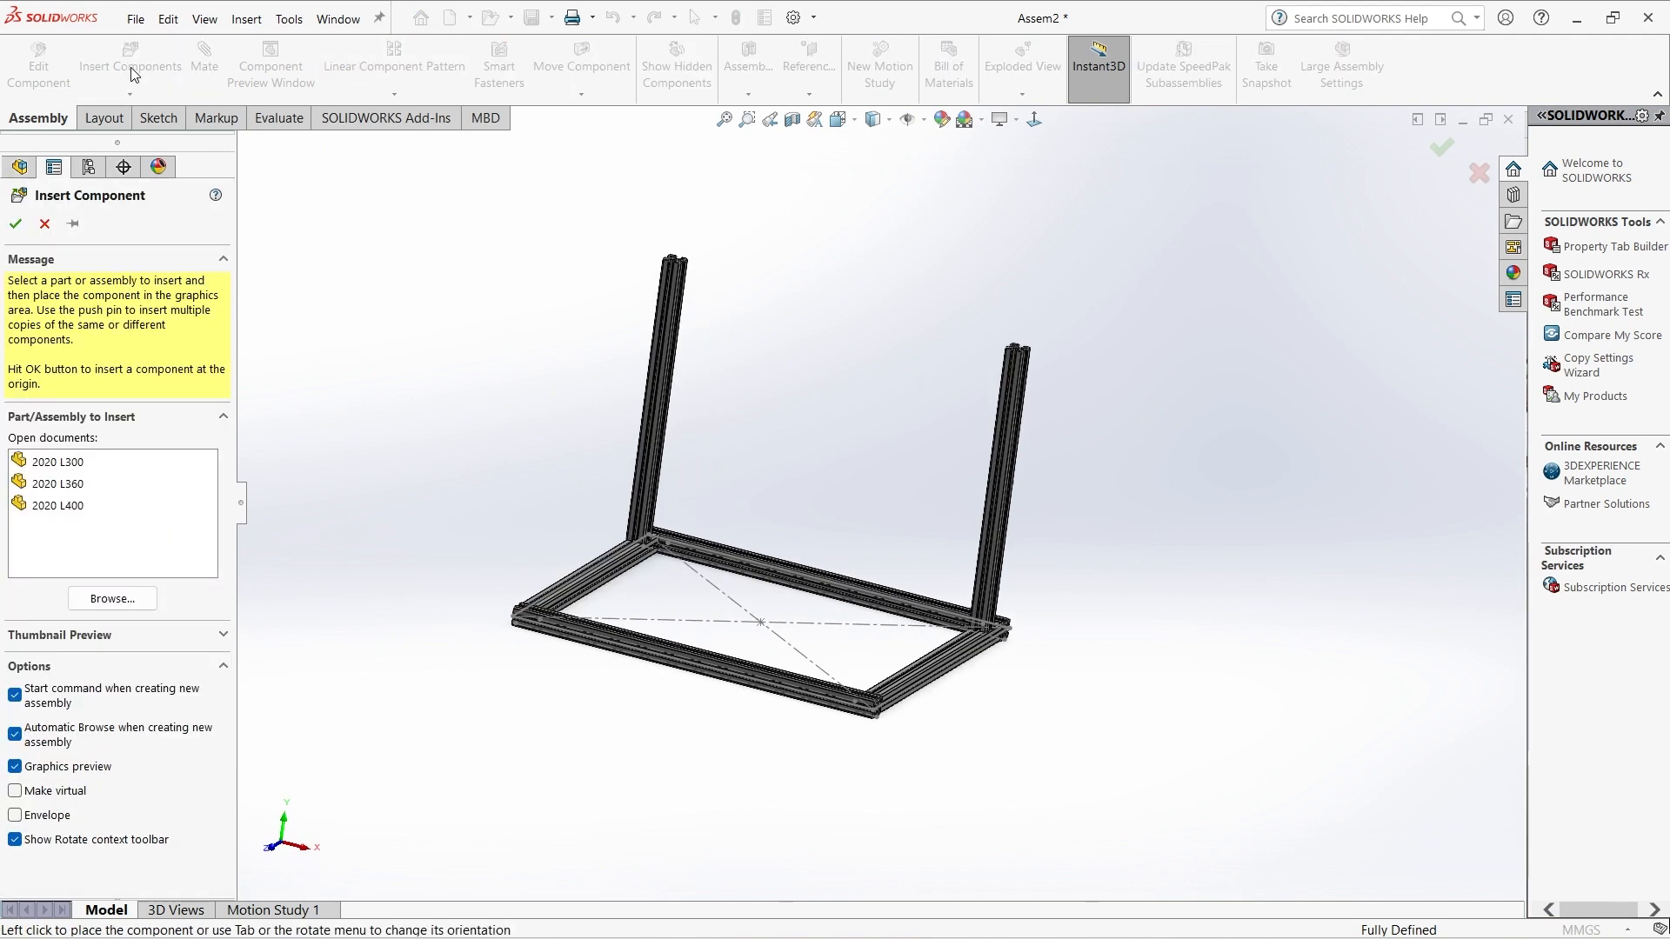
pyautogui.click(57, 484)
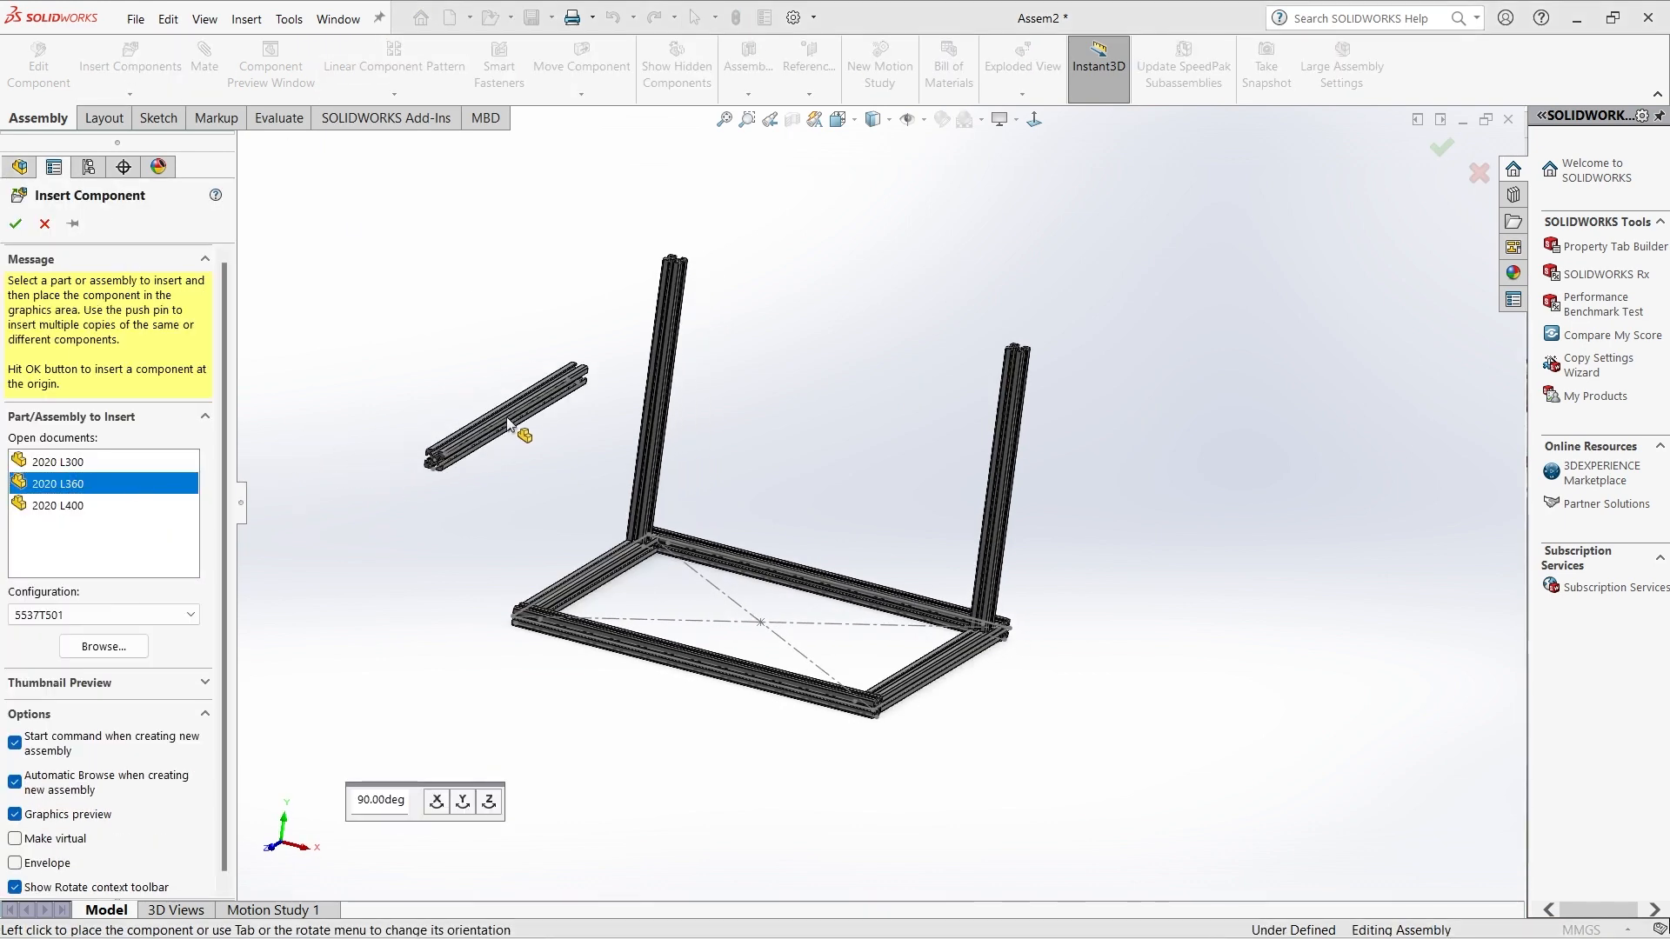
pyautogui.click(461, 802)
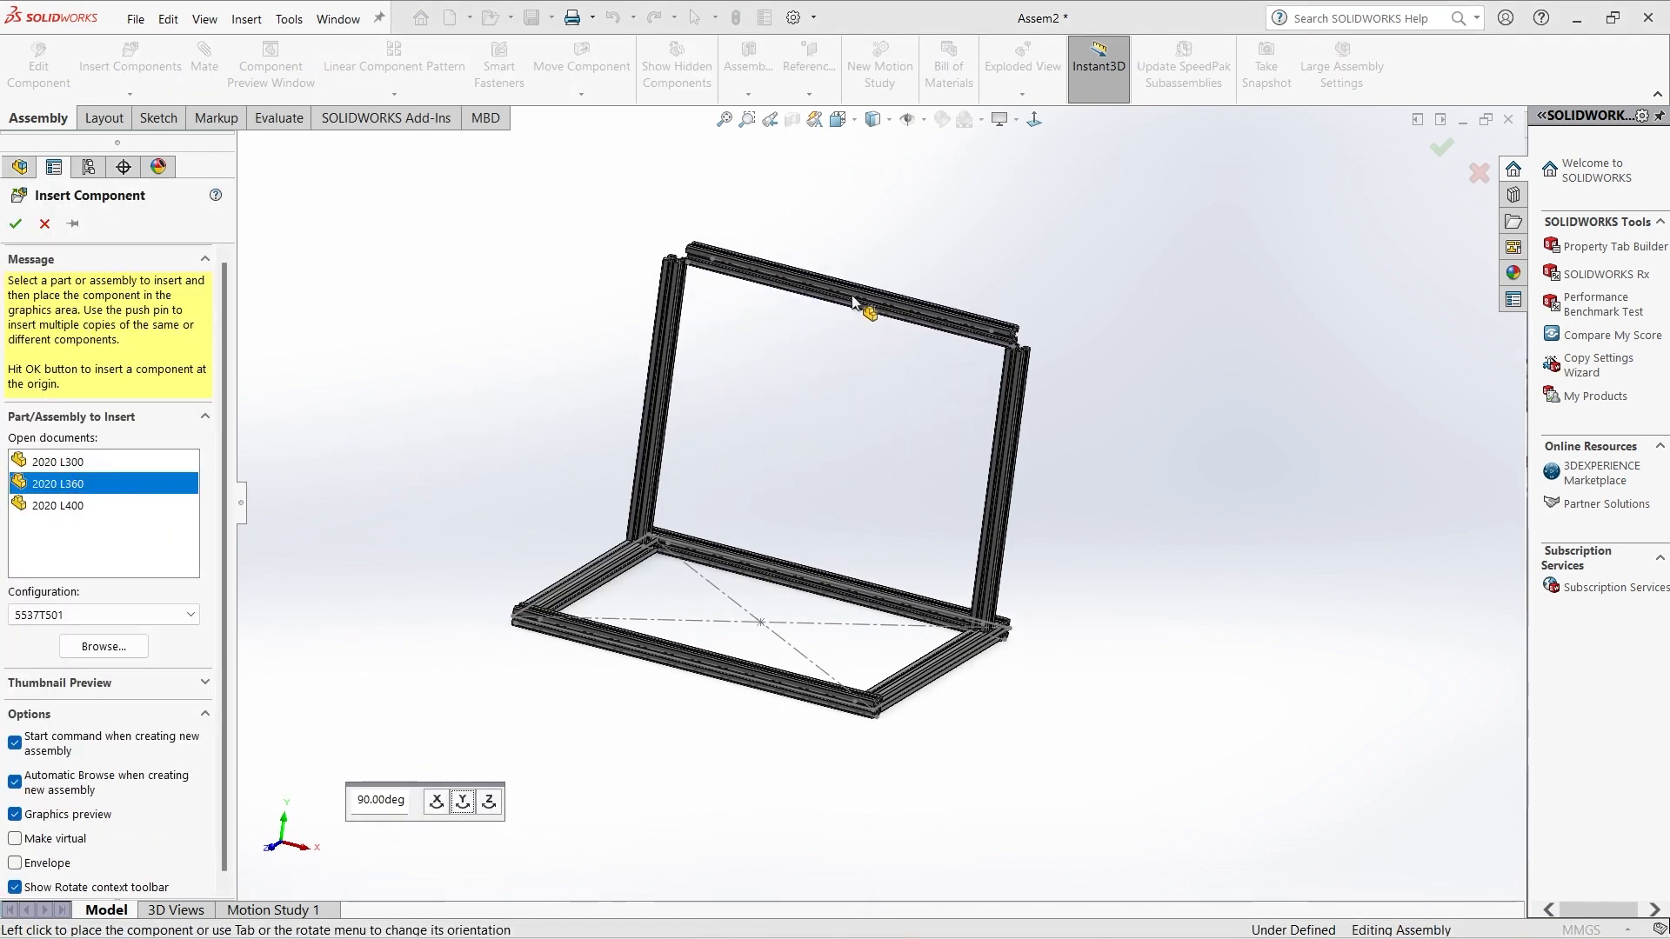
pyautogui.click(847, 317)
# Mate the front face of the 2020 L360 crossbar coincident with the upright's front face.
pyautogui.scroll(-10, 682, 298)
pyautogui.click(660, 276)
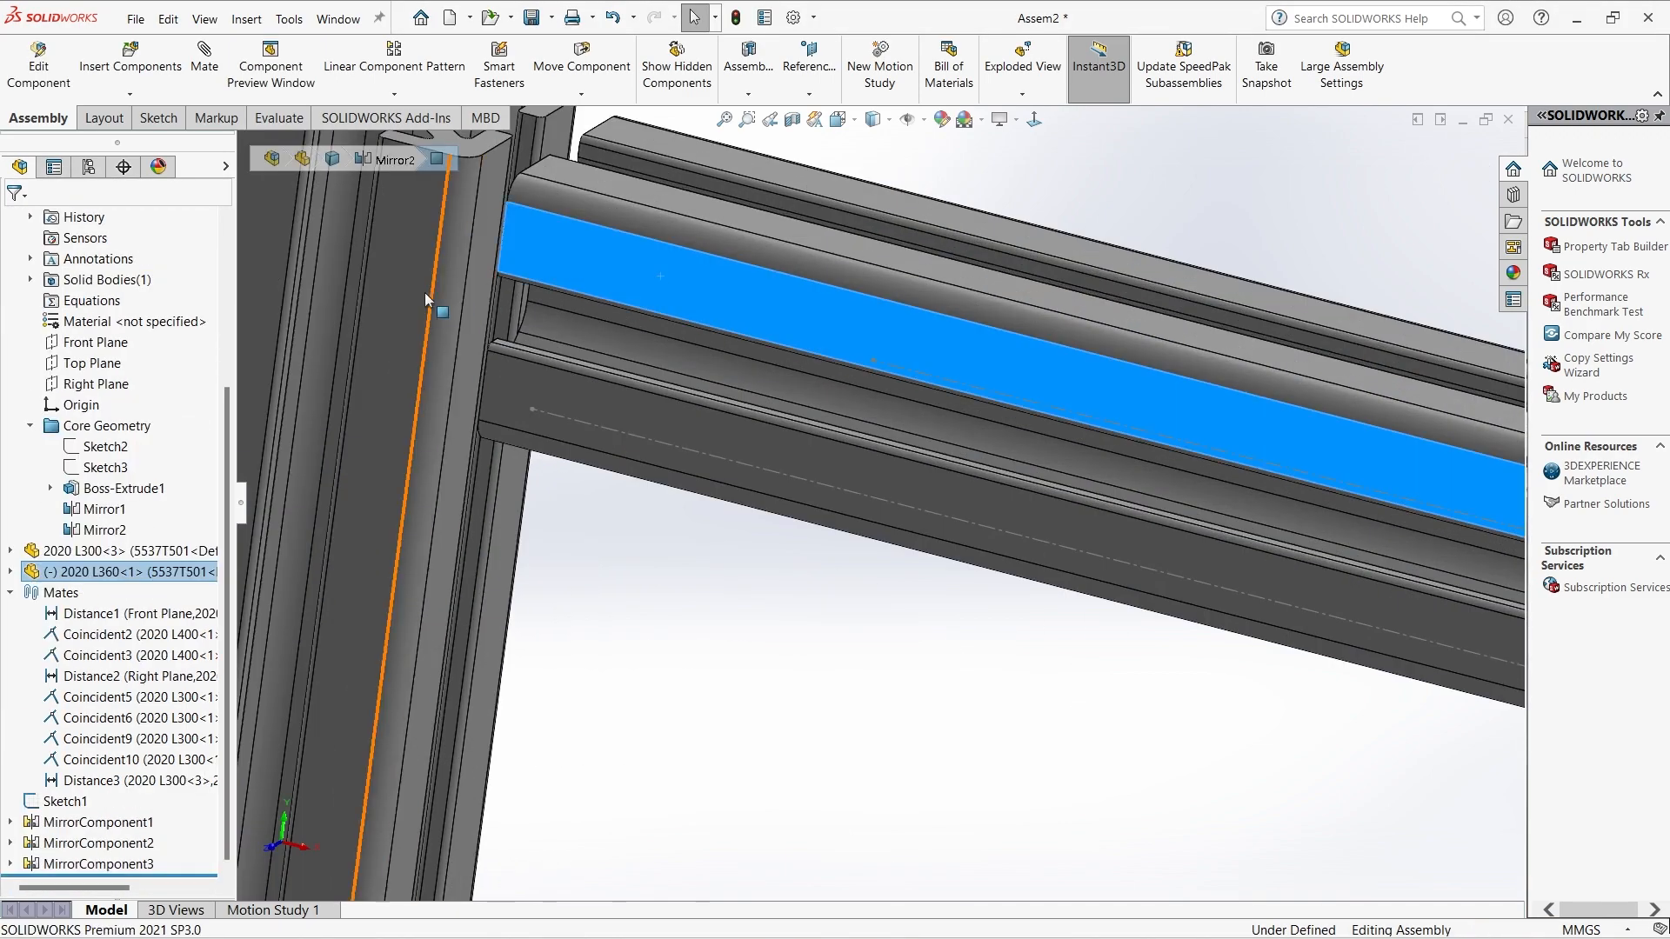
pyautogui.click(204, 66)
pyautogui.click(414, 270)
pyautogui.click(1428, 317)
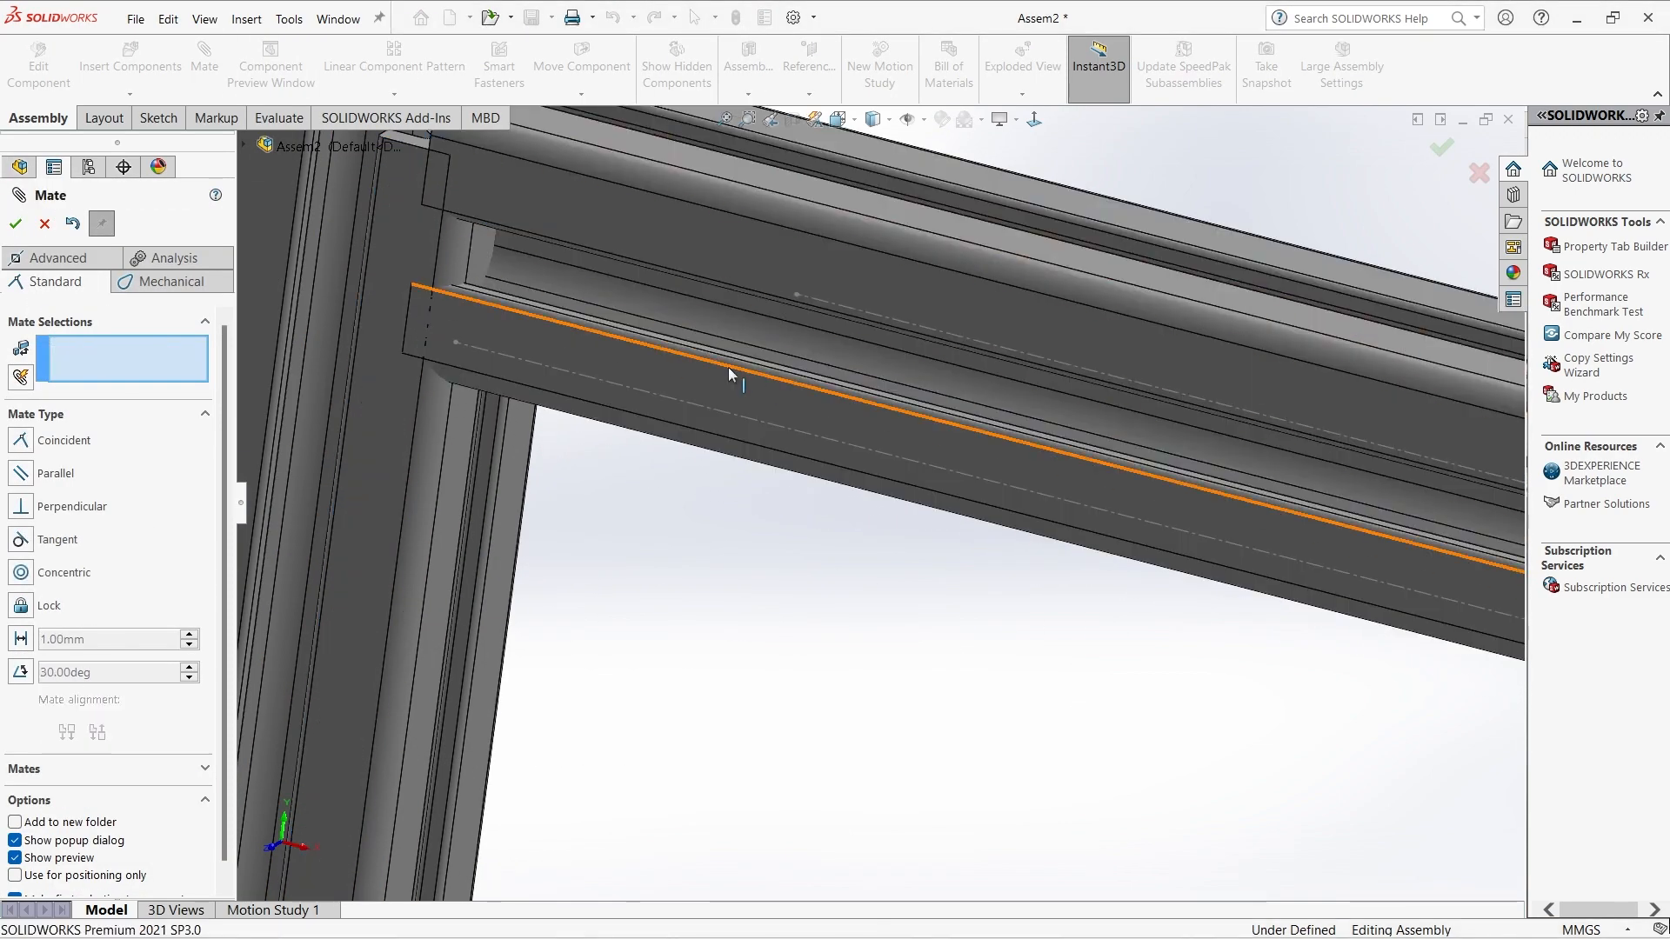
# Mate the 2020 L360 crossbar's end face coincident with the upright's inner side face.
pyautogui.moveTo(698, 364); pyautogui.dragTo(794, 454)
pyautogui.click(776, 363)
pyautogui.moveTo(803, 378); pyautogui.dragTo(786, 401, button='middle')
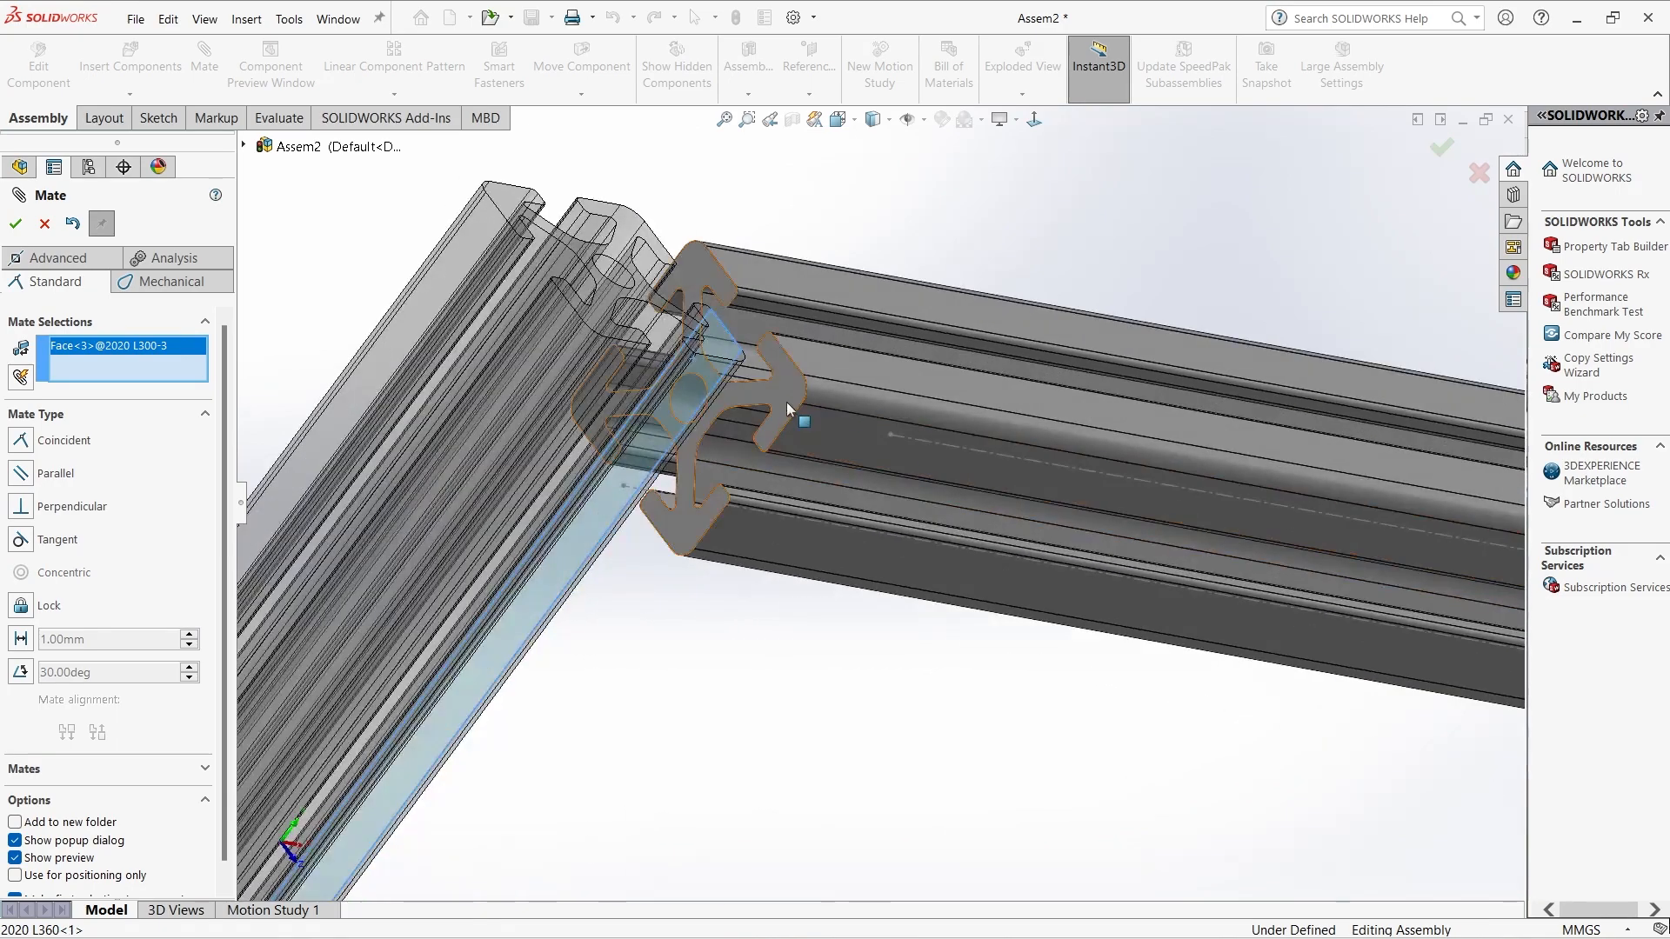
pyautogui.click(786, 400)
pyautogui.click(1280, 387)
# Mate the 2020 L360 crossbar's top face coincident with the upright's top end face, and finish mating.
pyautogui.moveTo(1270, 443); pyautogui.dragTo(695, 376, button='middle')
pyautogui.click(694, 356)
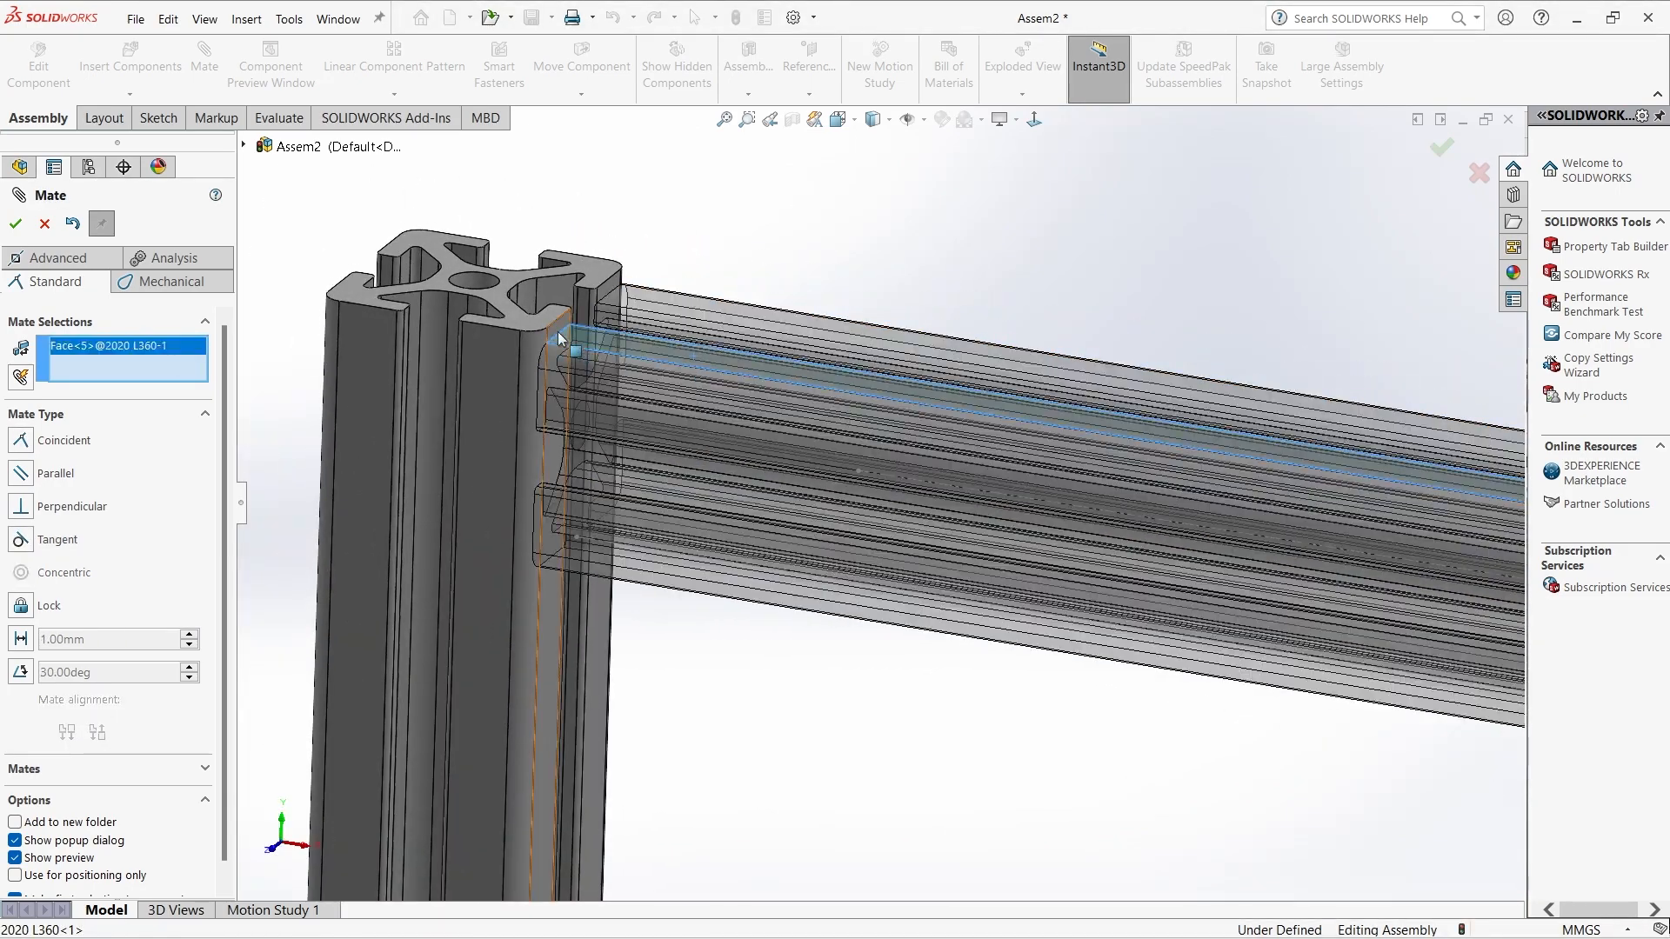
pyautogui.click(537, 322)
pyautogui.click(692, 273)
pyautogui.scroll(-4, 1035, 498)
pyautogui.scroll(10, 1035, 497)
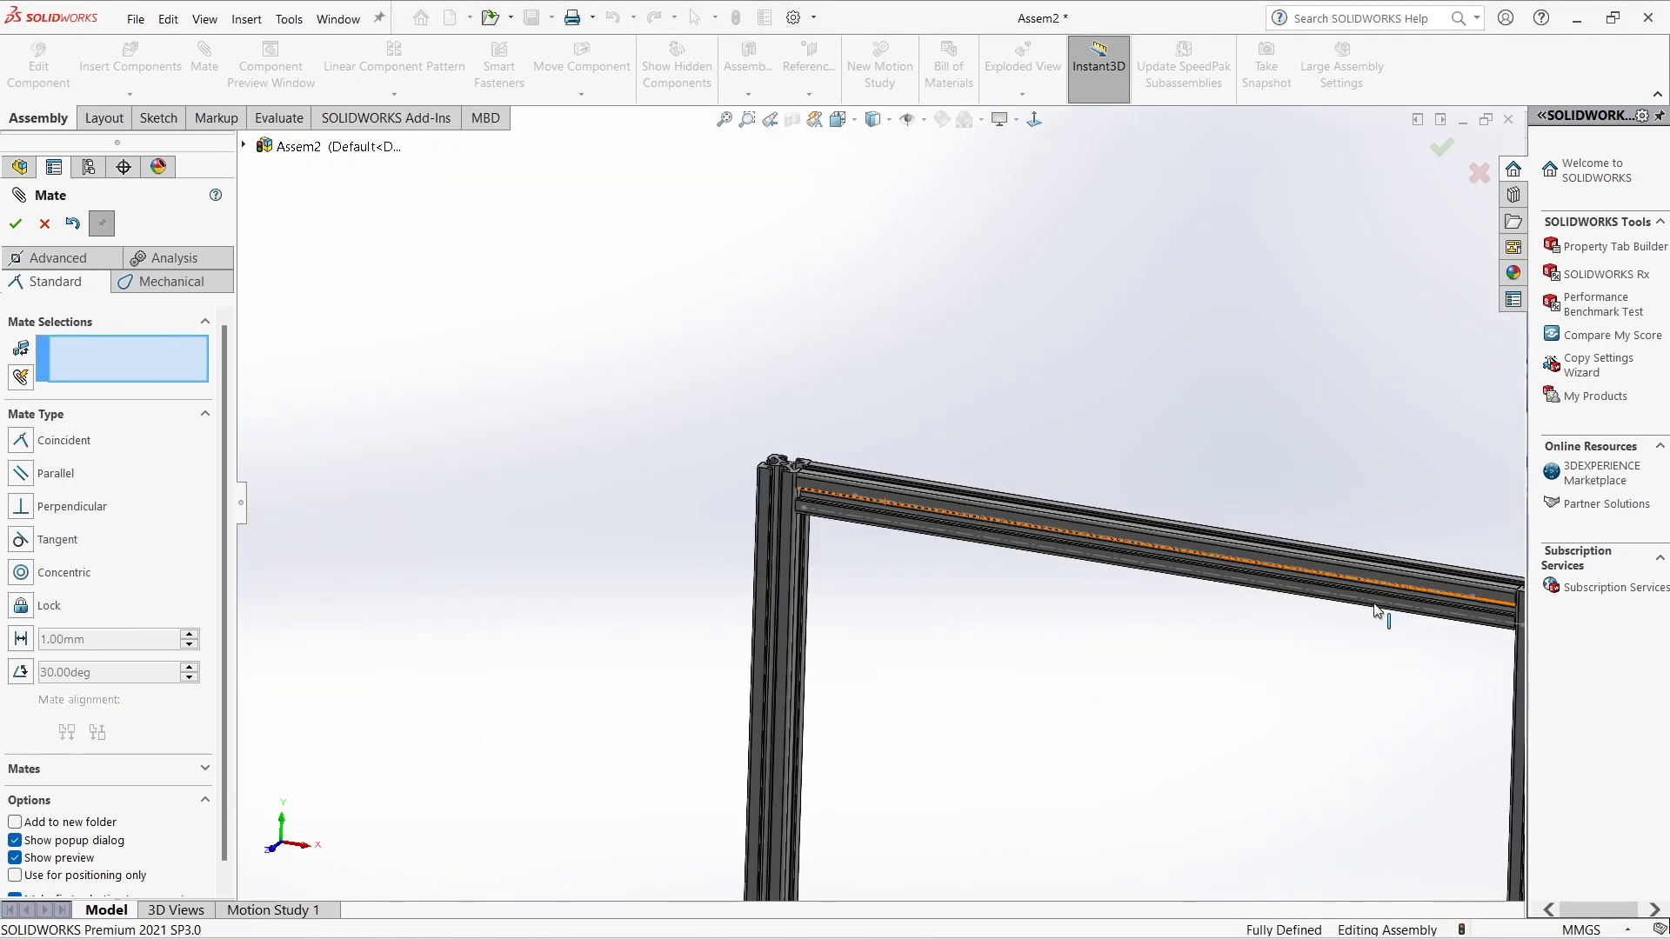
pyautogui.scroll(-3, 1168, 596)
pyautogui.scroll(5, 1169, 598)
pyautogui.moveTo(850, 545); pyautogui.dragTo(674, 535, button='middle')
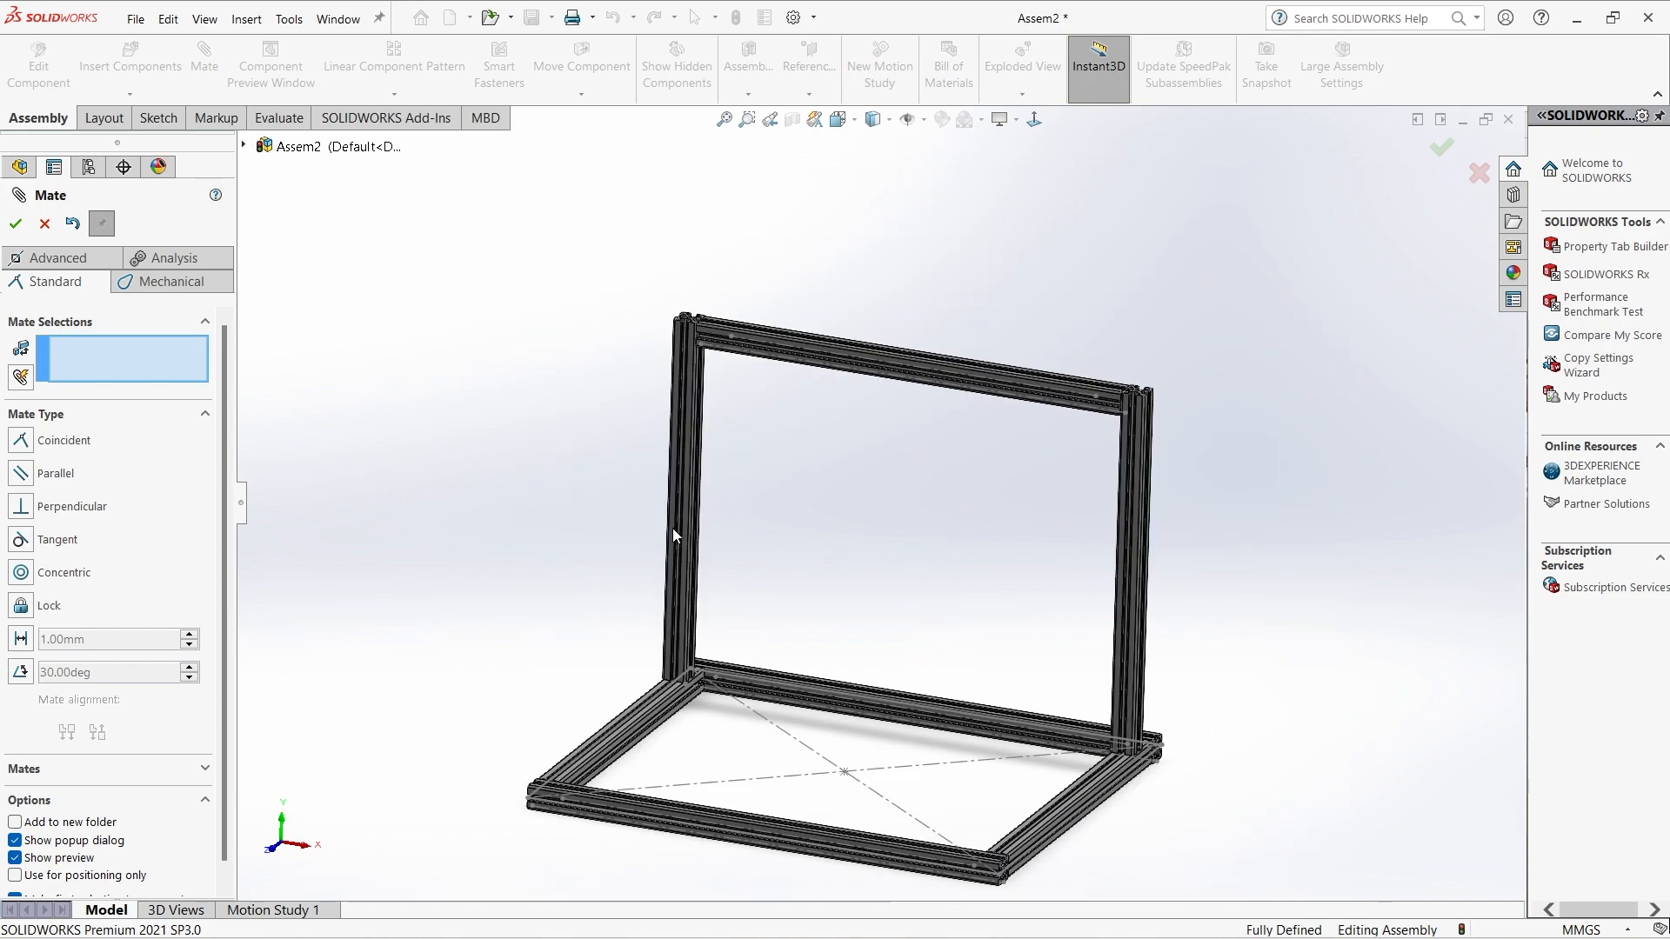
pyautogui.click(42, 224)
# Insert a second 2020 L360 rotated 90 degrees about Y and place it between the uprights below the top crossbar.
pyautogui.click(139, 73)
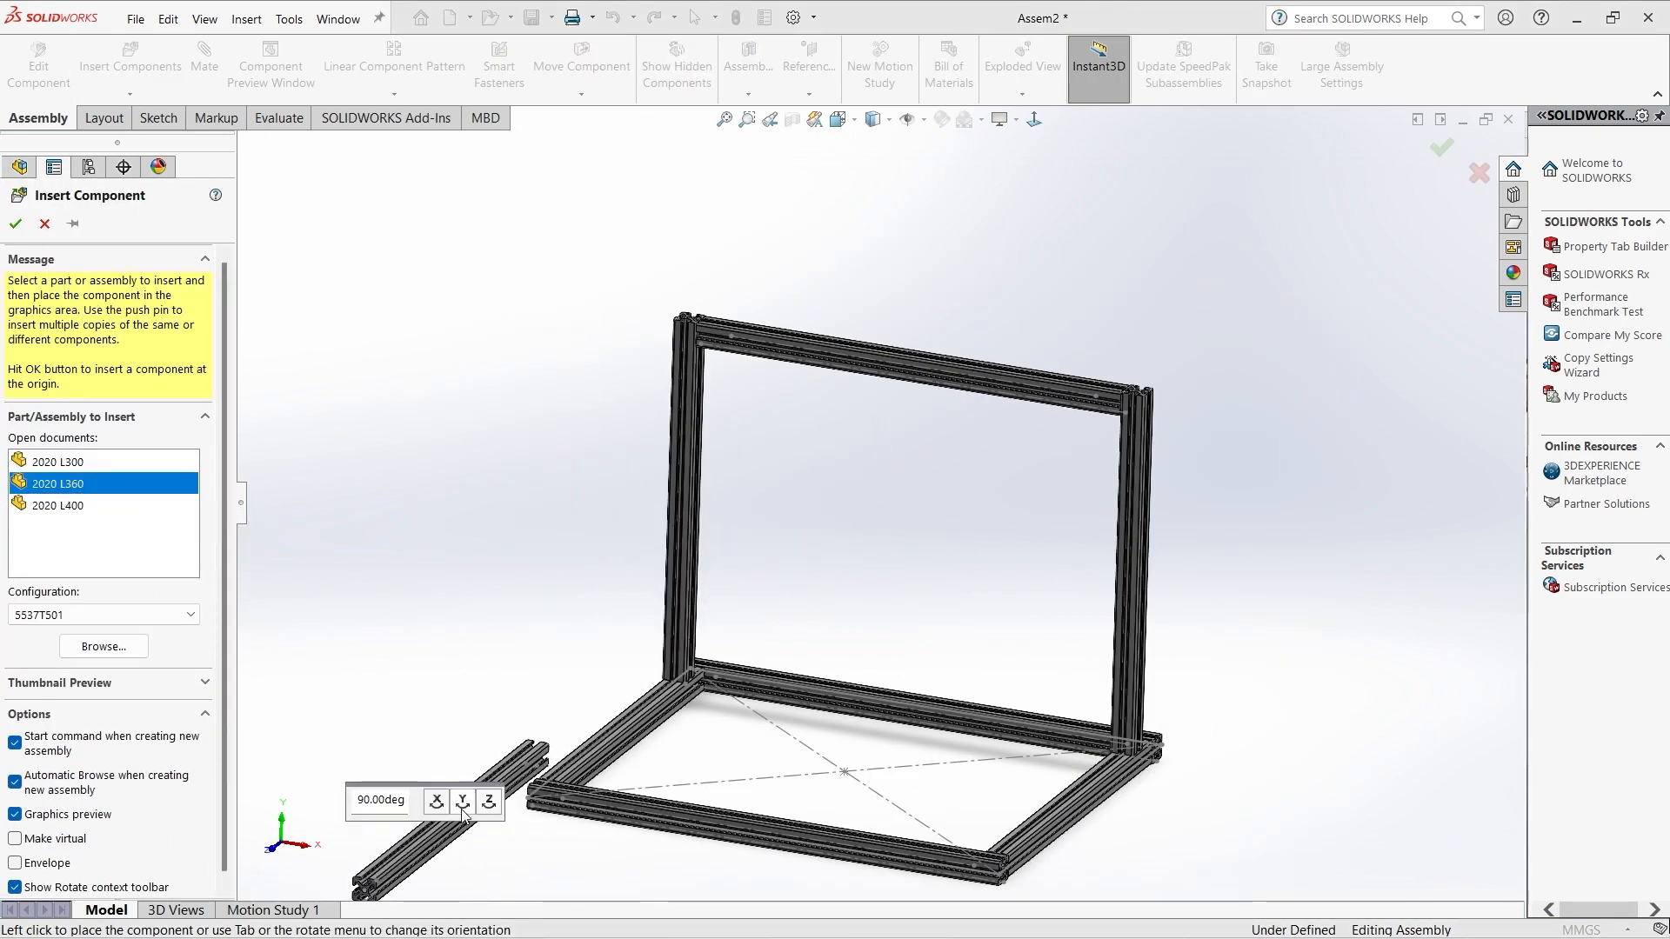
pyautogui.click(878, 537)
pyautogui.scroll(-5, 818, 539)
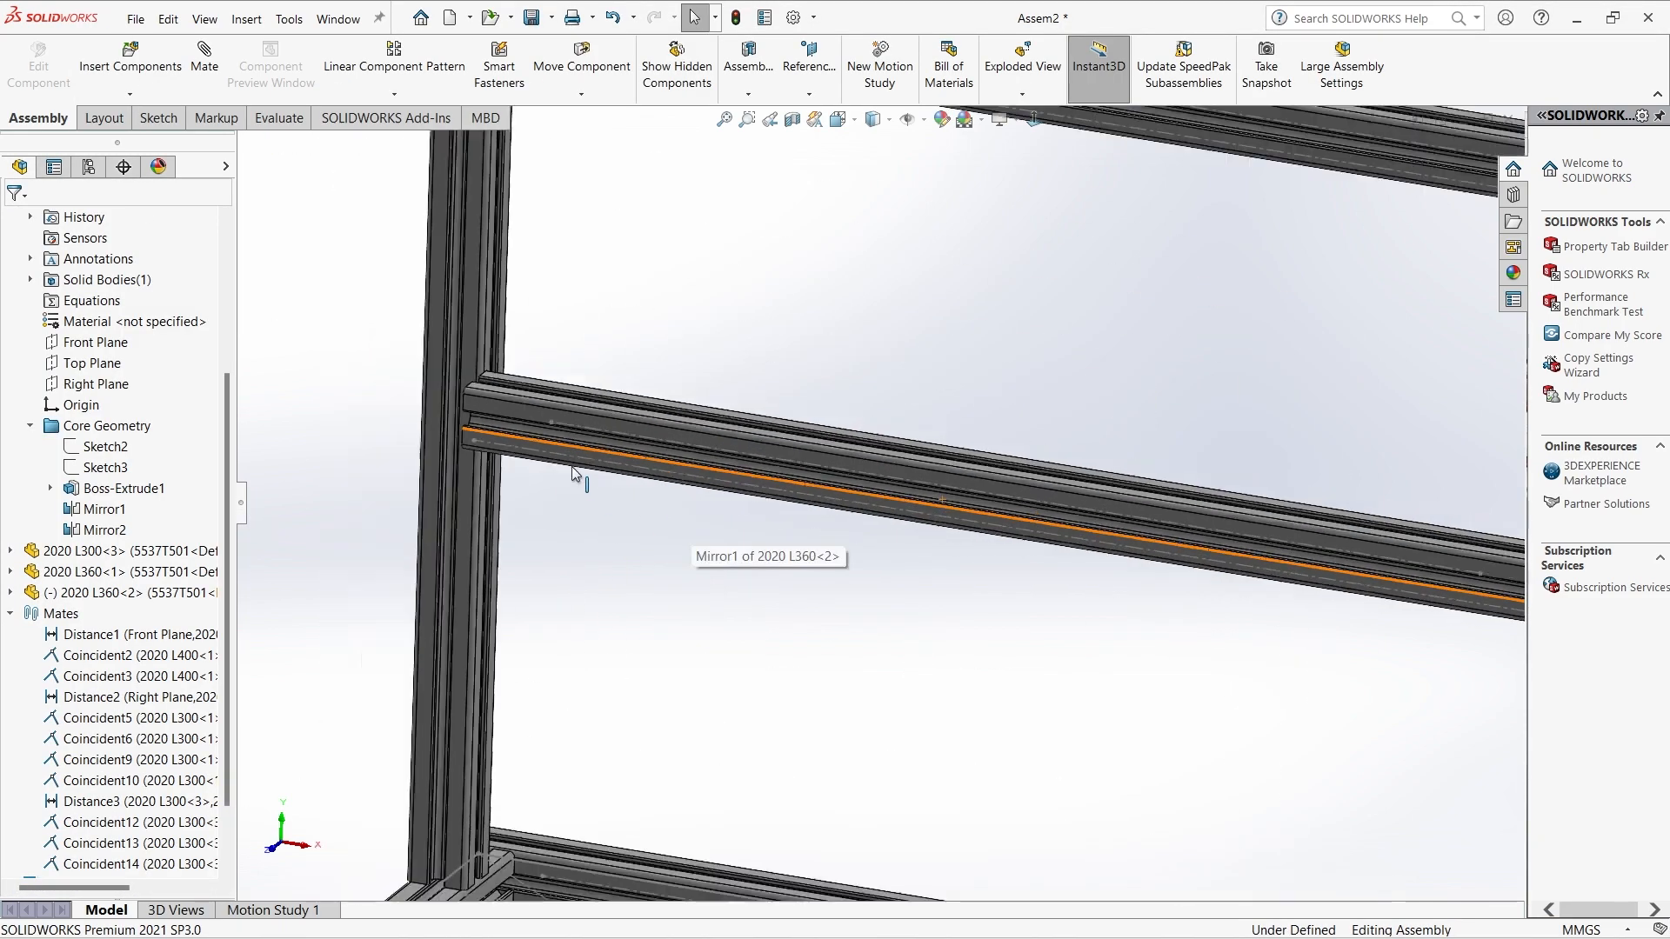
# Mate the end face of the second 2020 L360 coincident with the upright's inner side face.
pyautogui.moveTo(572, 467); pyautogui.dragTo(637, 496, button='middle')
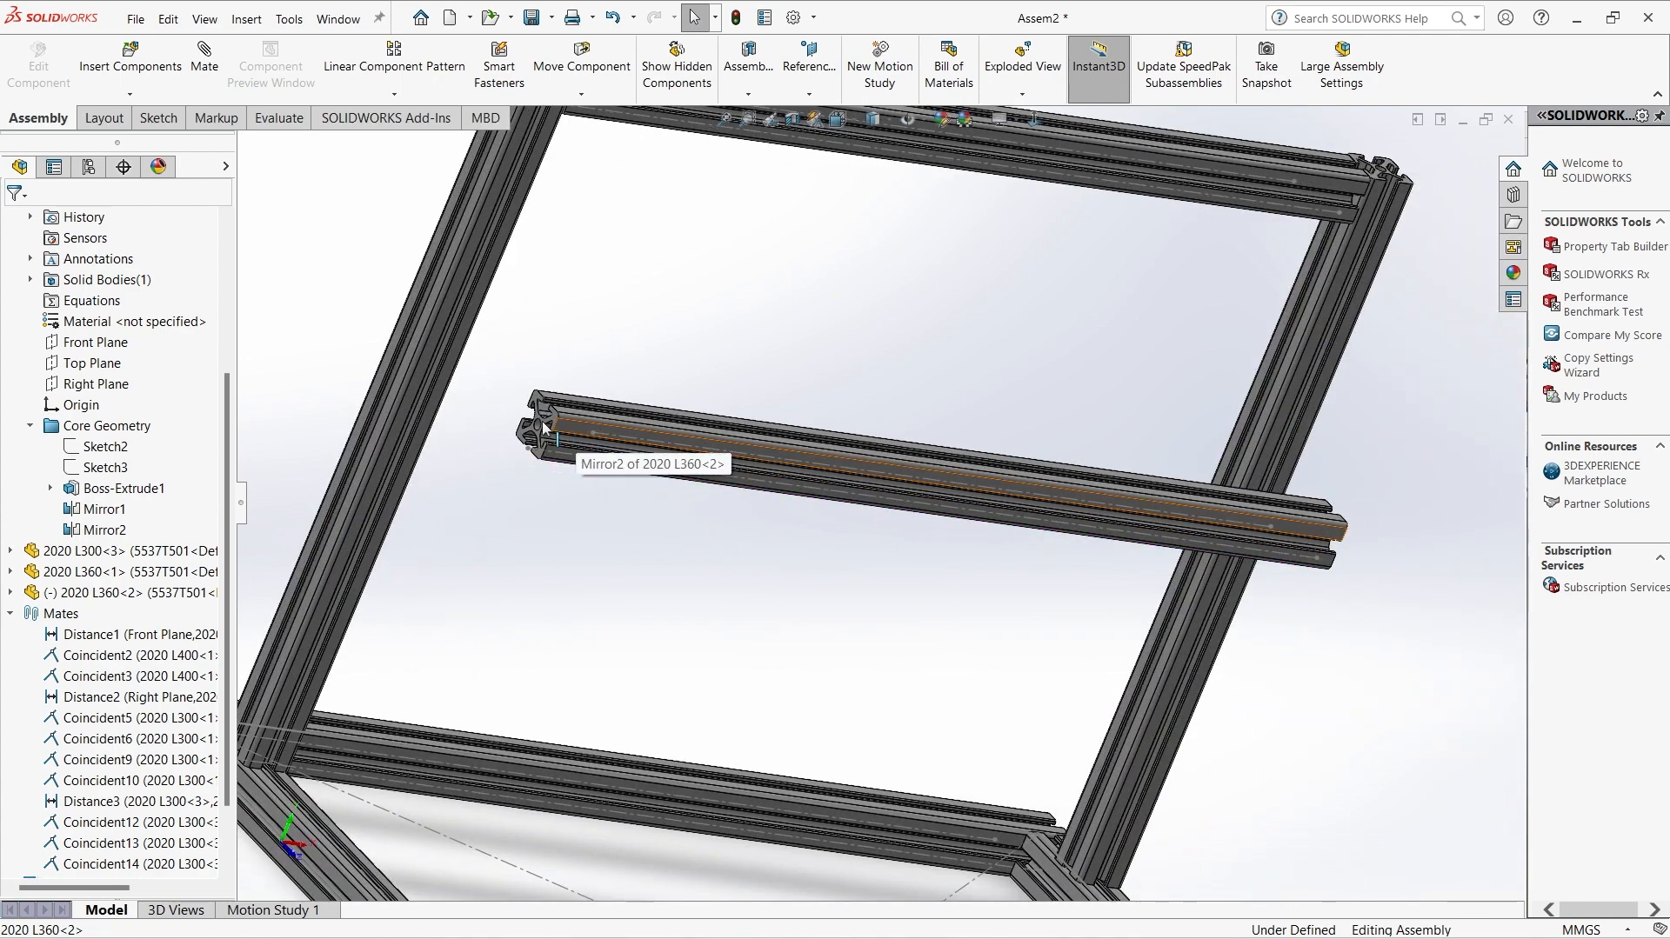
pyautogui.scroll(-5, 514, 417)
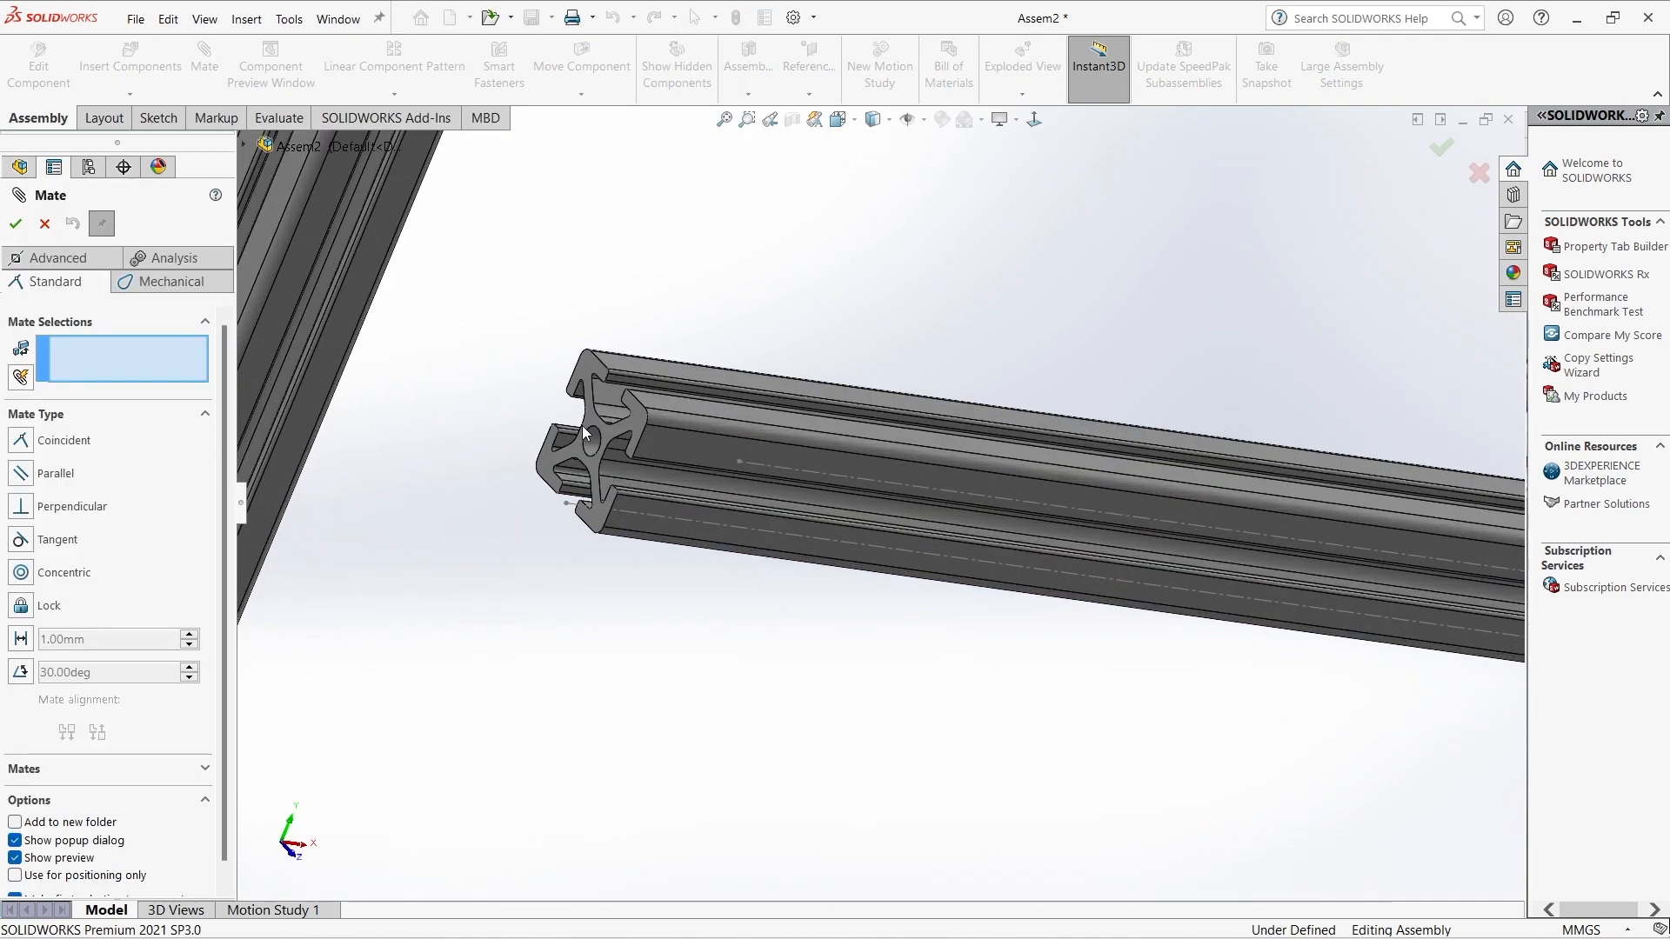
pyautogui.click(593, 420)
pyautogui.moveTo(593, 420); pyautogui.dragTo(496, 384, button='middle')
pyautogui.click(714, 313)
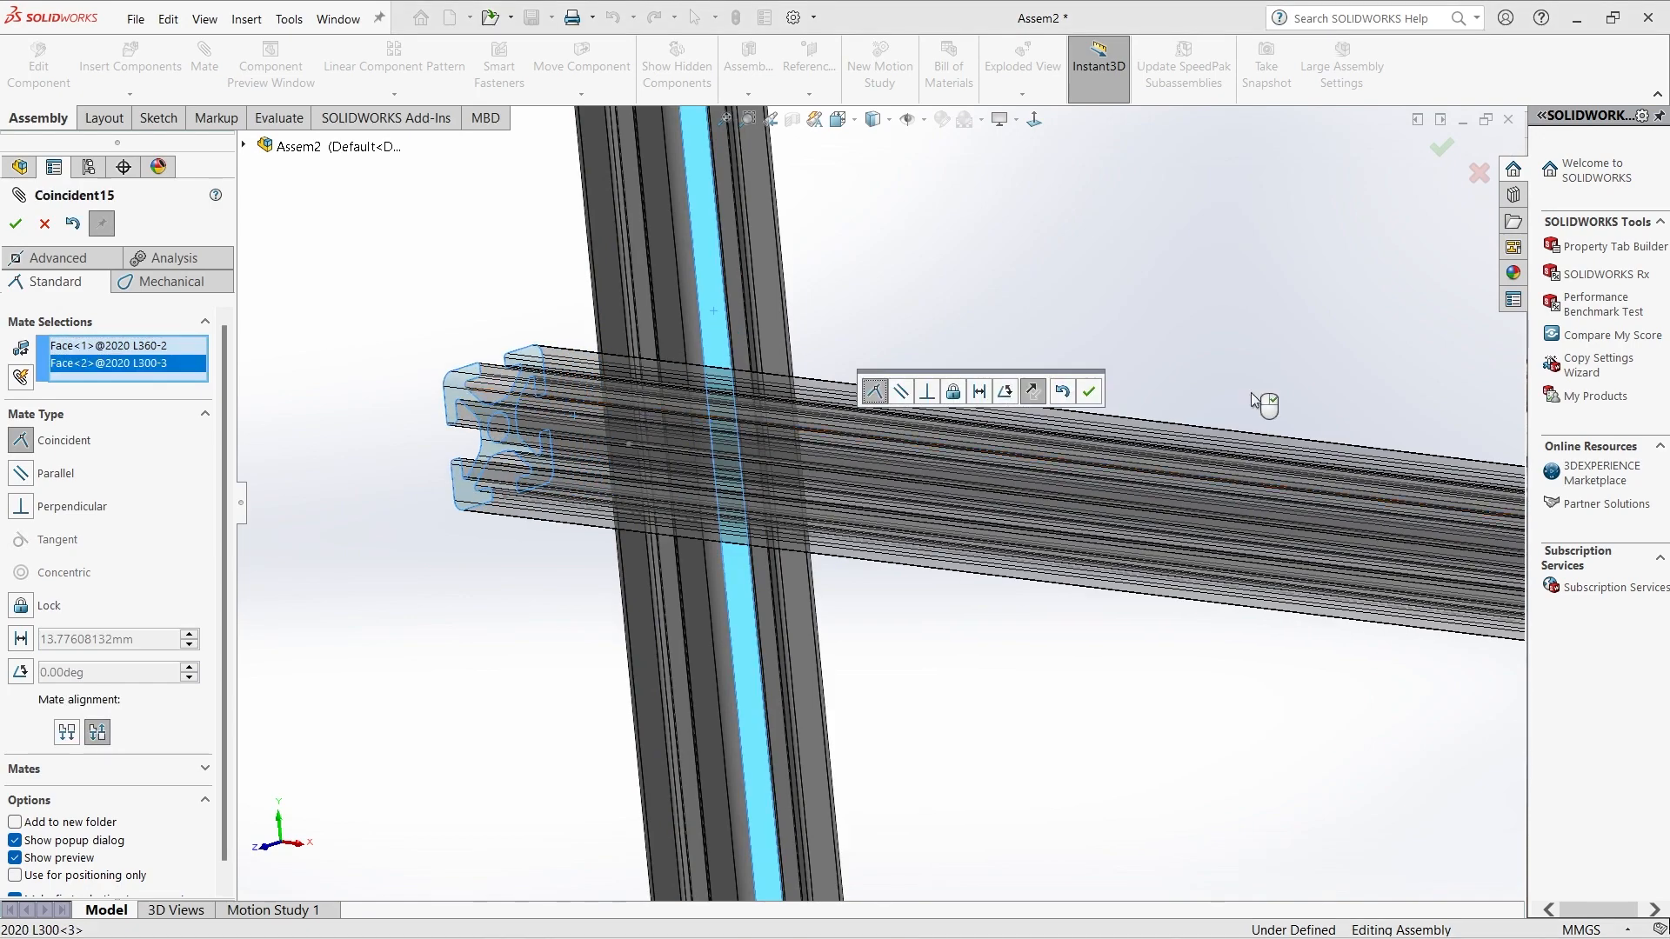
pyautogui.click(1083, 393)
# Mate the front face of the second 2020 L360 coincident with the upright's front face.
pyautogui.click(731, 444)
pyautogui.click(672, 315)
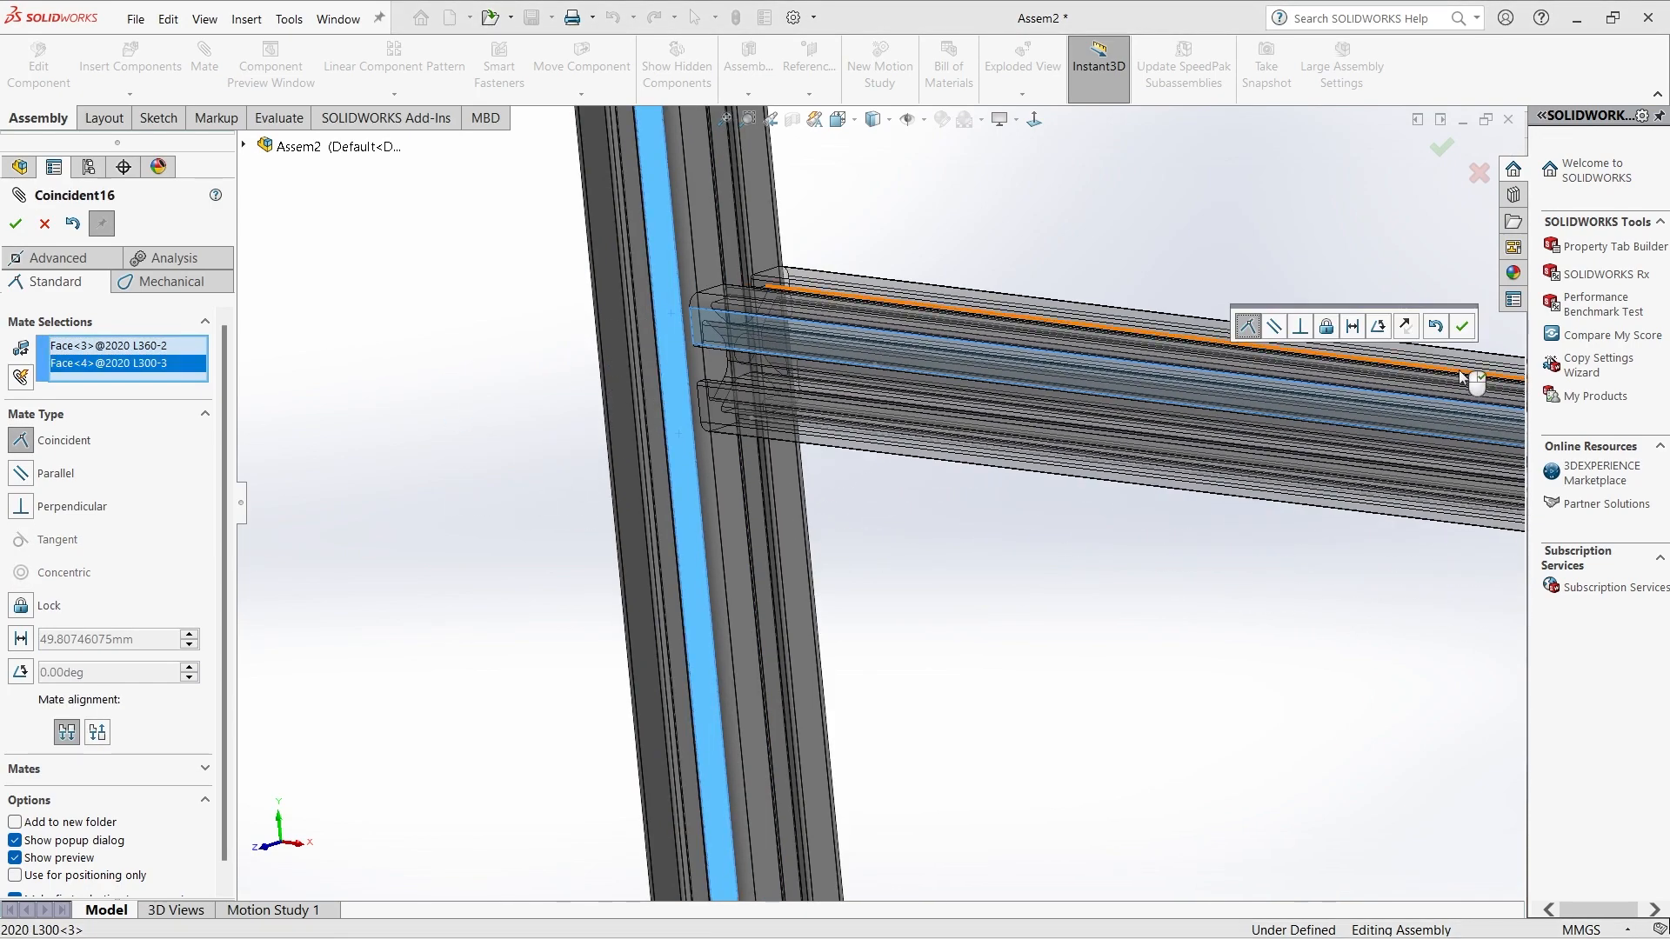
pyautogui.click(1461, 326)
# Add a 170 mm distance mate between the lower crossbar's top face and the top crossbar's underside, and finish mating.
pyautogui.scroll(7, 1093, 201)
pyautogui.moveTo(1176, 349); pyautogui.dragTo(1055, 548, button='middle')
pyautogui.scroll(-8, 1060, 514)
pyautogui.scroll(8, 882, 482)
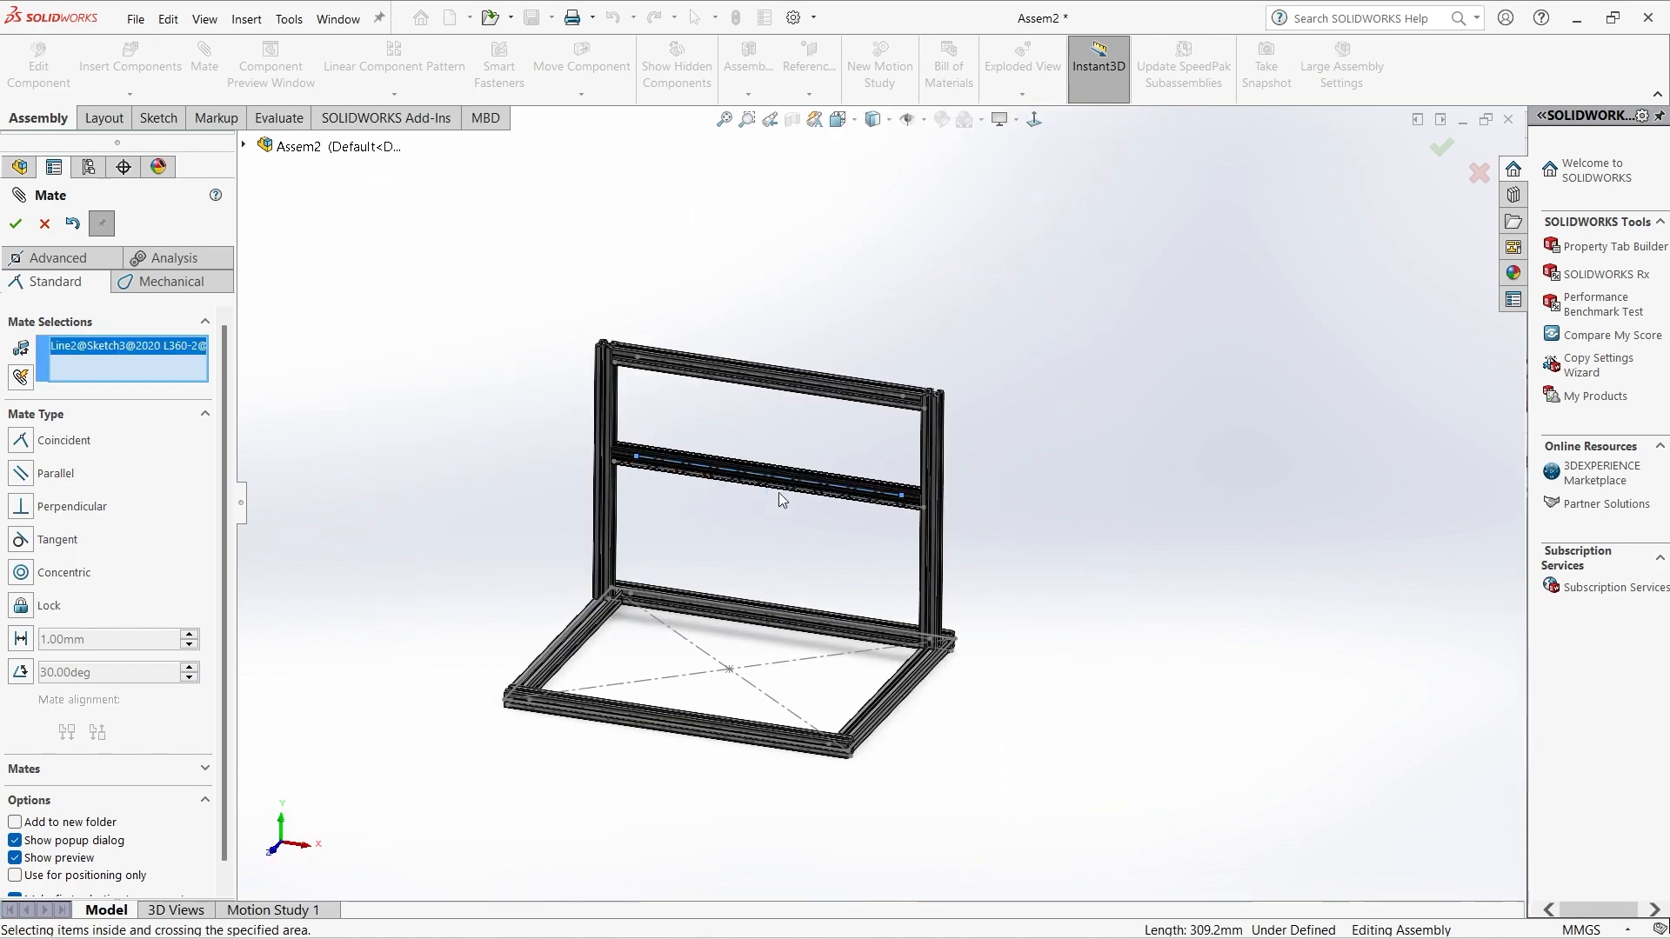
pyautogui.press('Delete')
pyautogui.scroll(-10, 496, 441)
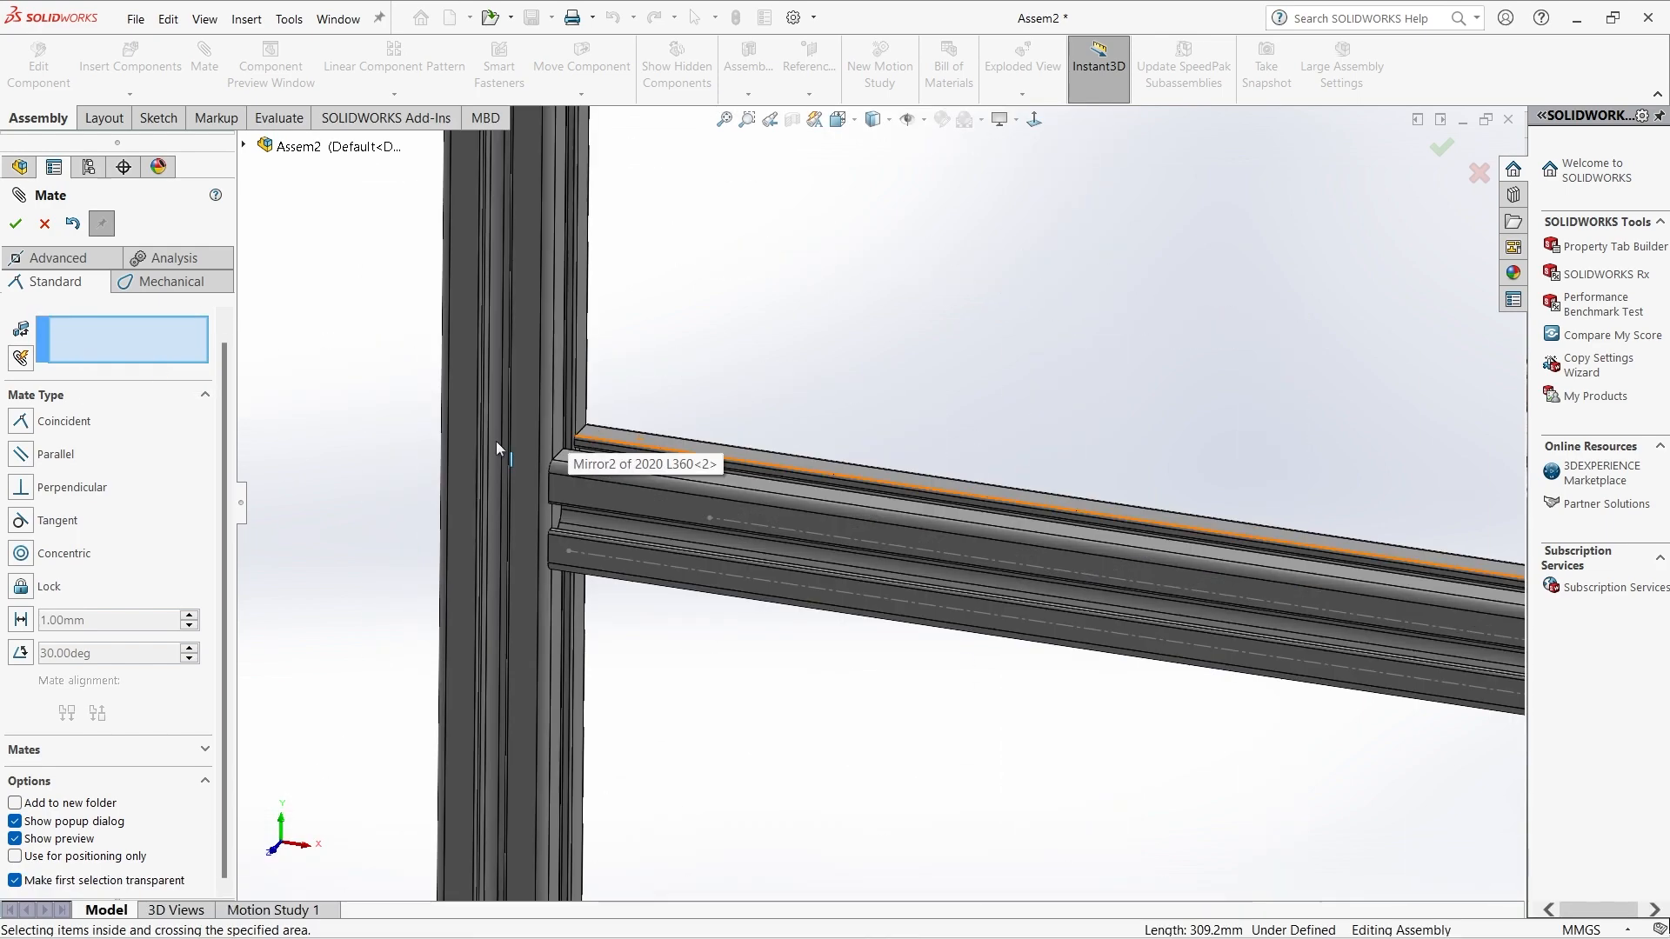
pyautogui.click(771, 491)
pyautogui.scroll(8, 771, 470)
pyautogui.scroll(-10, 895, 503)
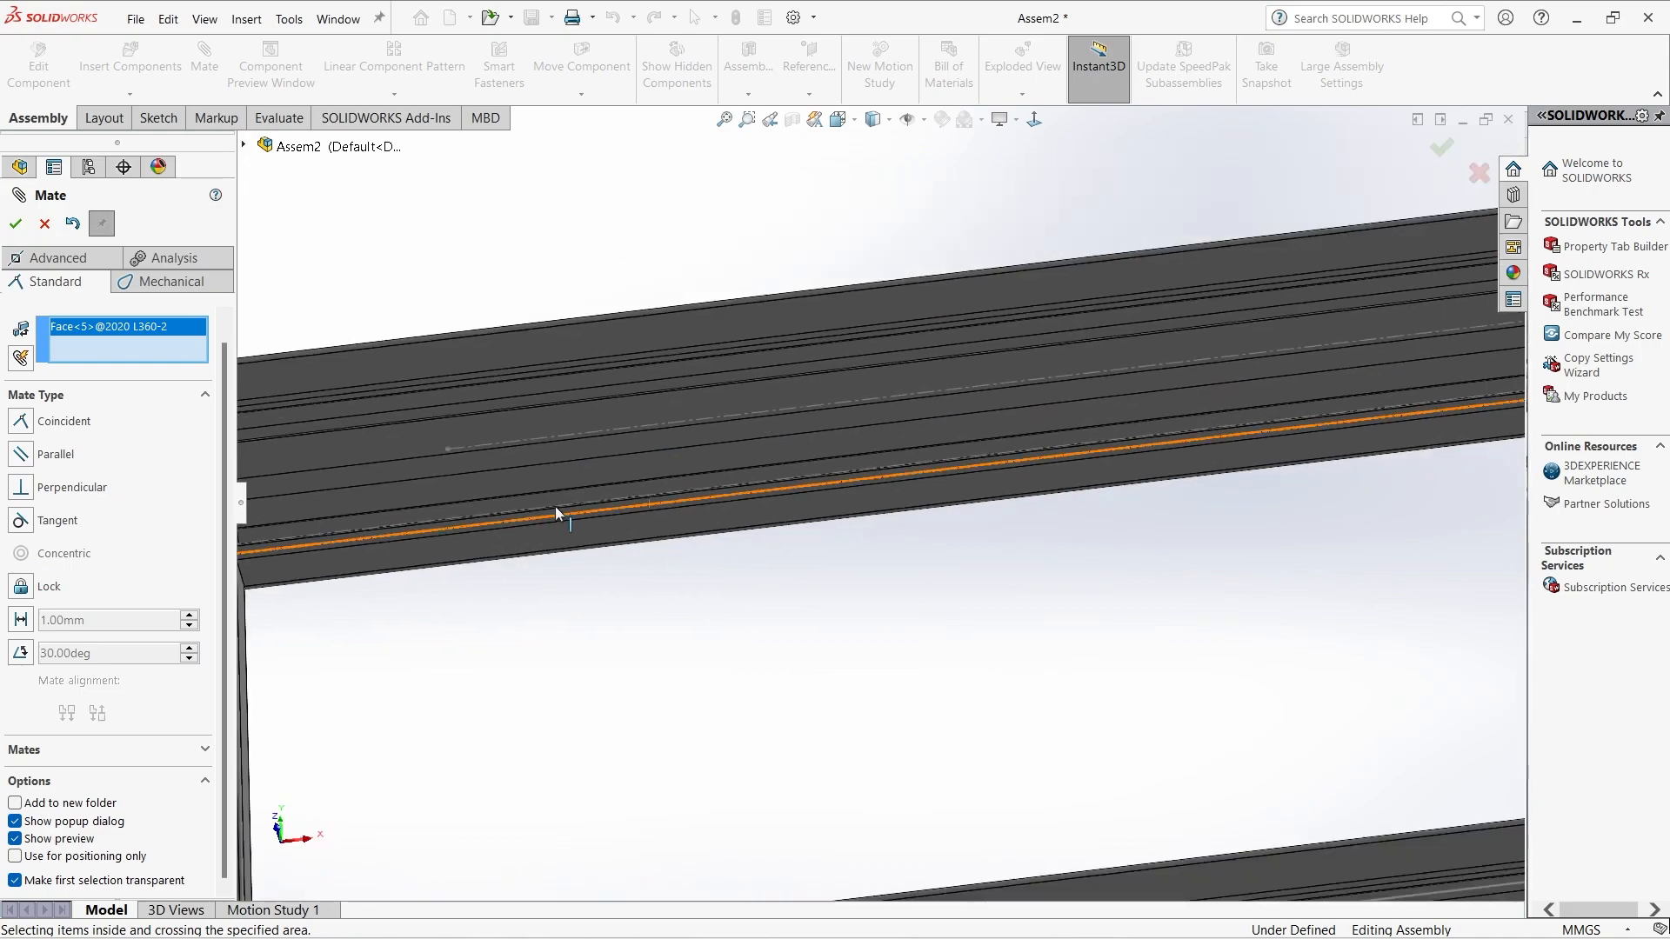
pyautogui.click(555, 512)
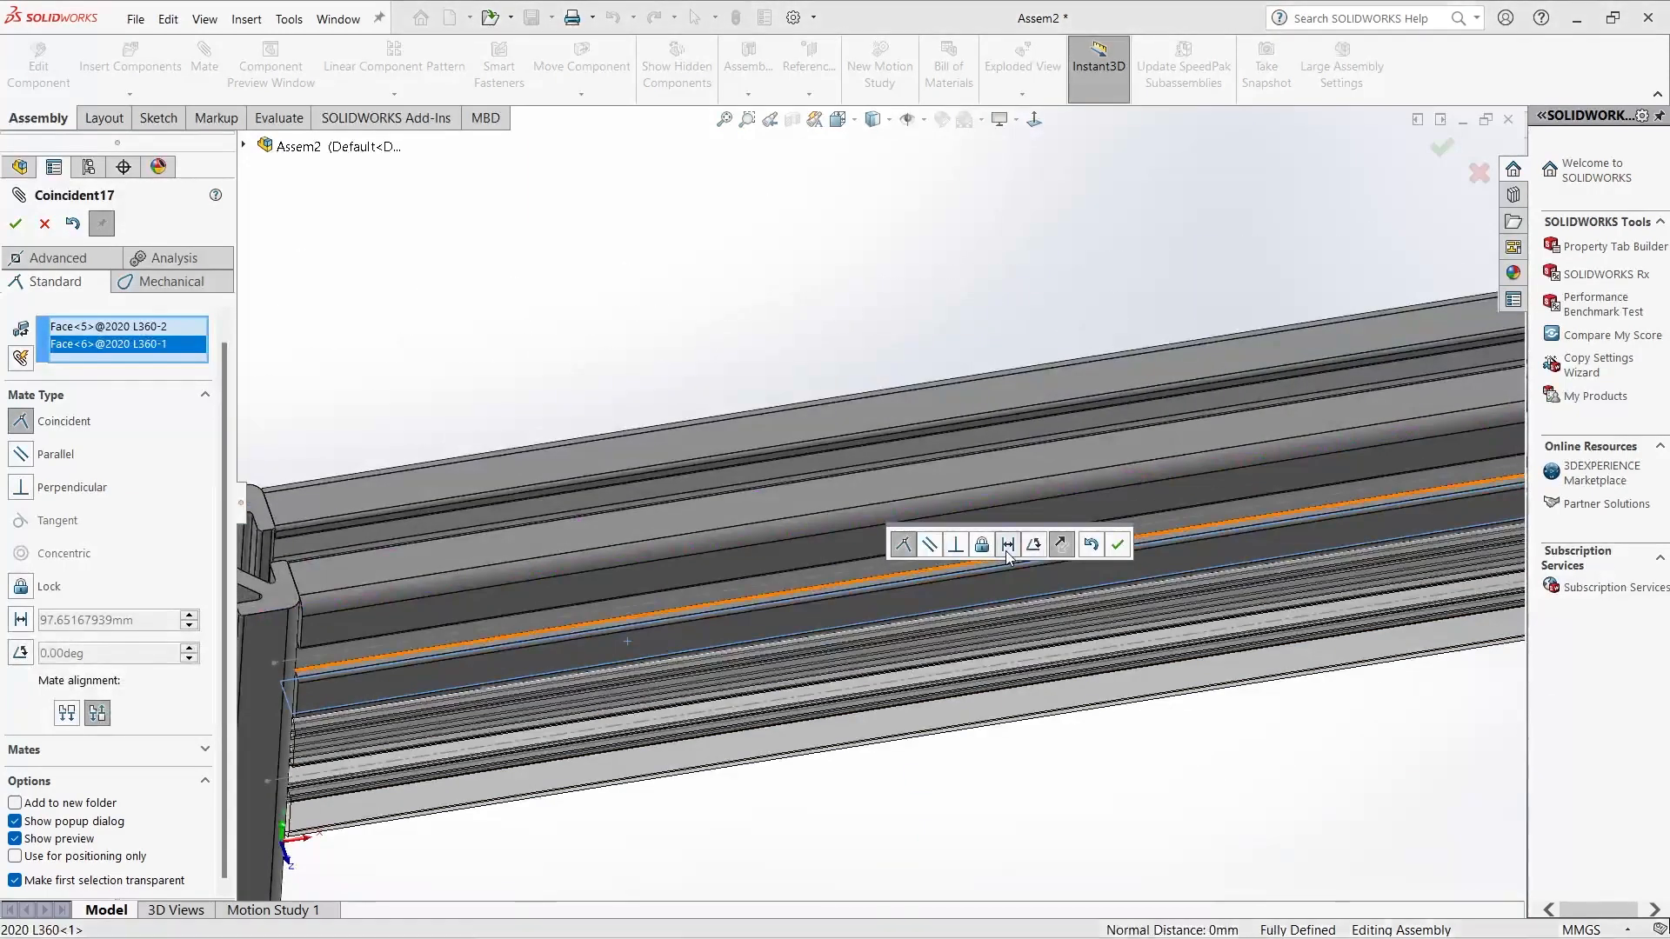
pyautogui.write('170')
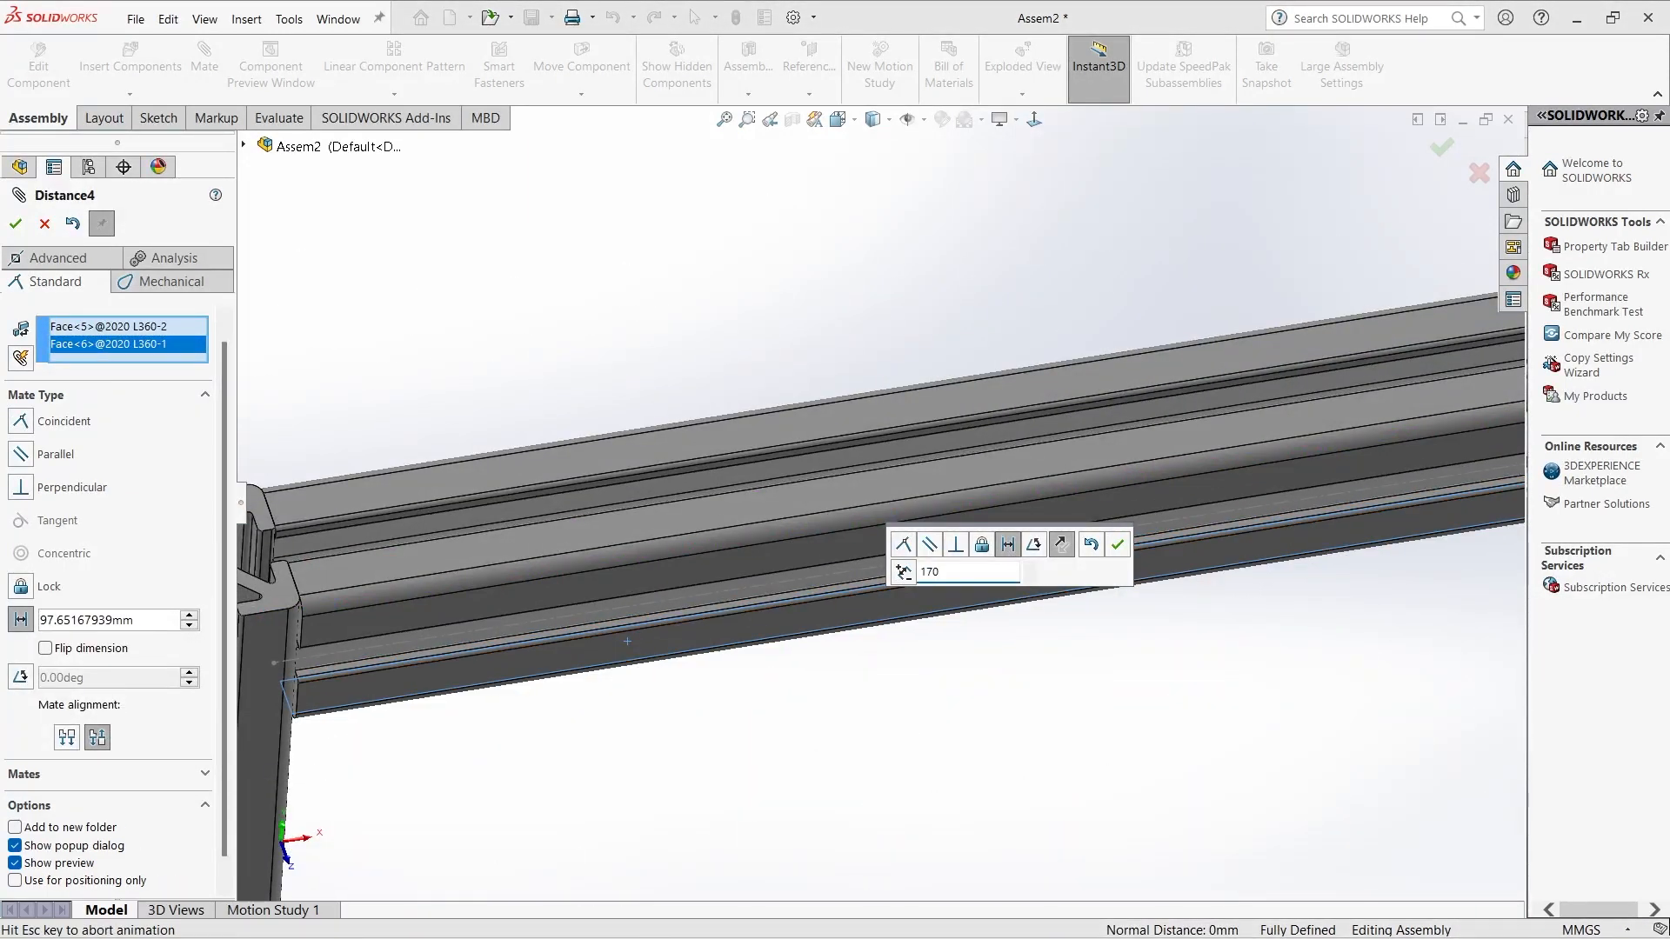
pyautogui.press('Return')
pyautogui.click(1116, 545)
pyautogui.scroll(-1, 1100, 661)
pyautogui.scroll(10, 1132, 723)
pyautogui.hotkey('ctrl', '7')
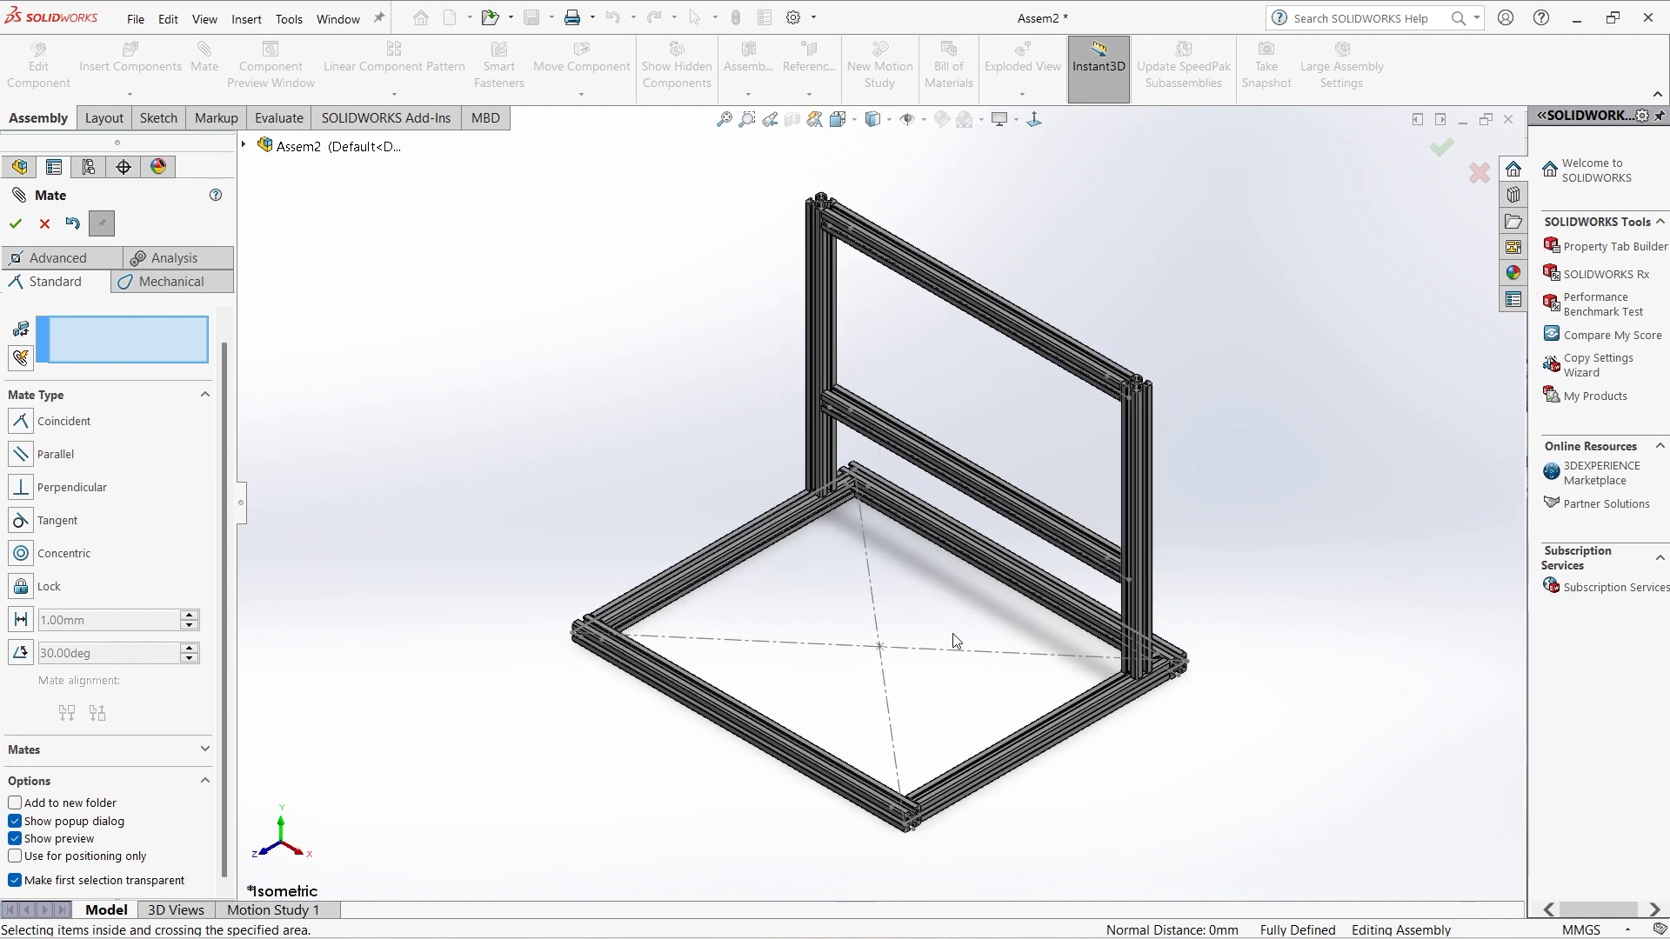
pyautogui.press('Escape')
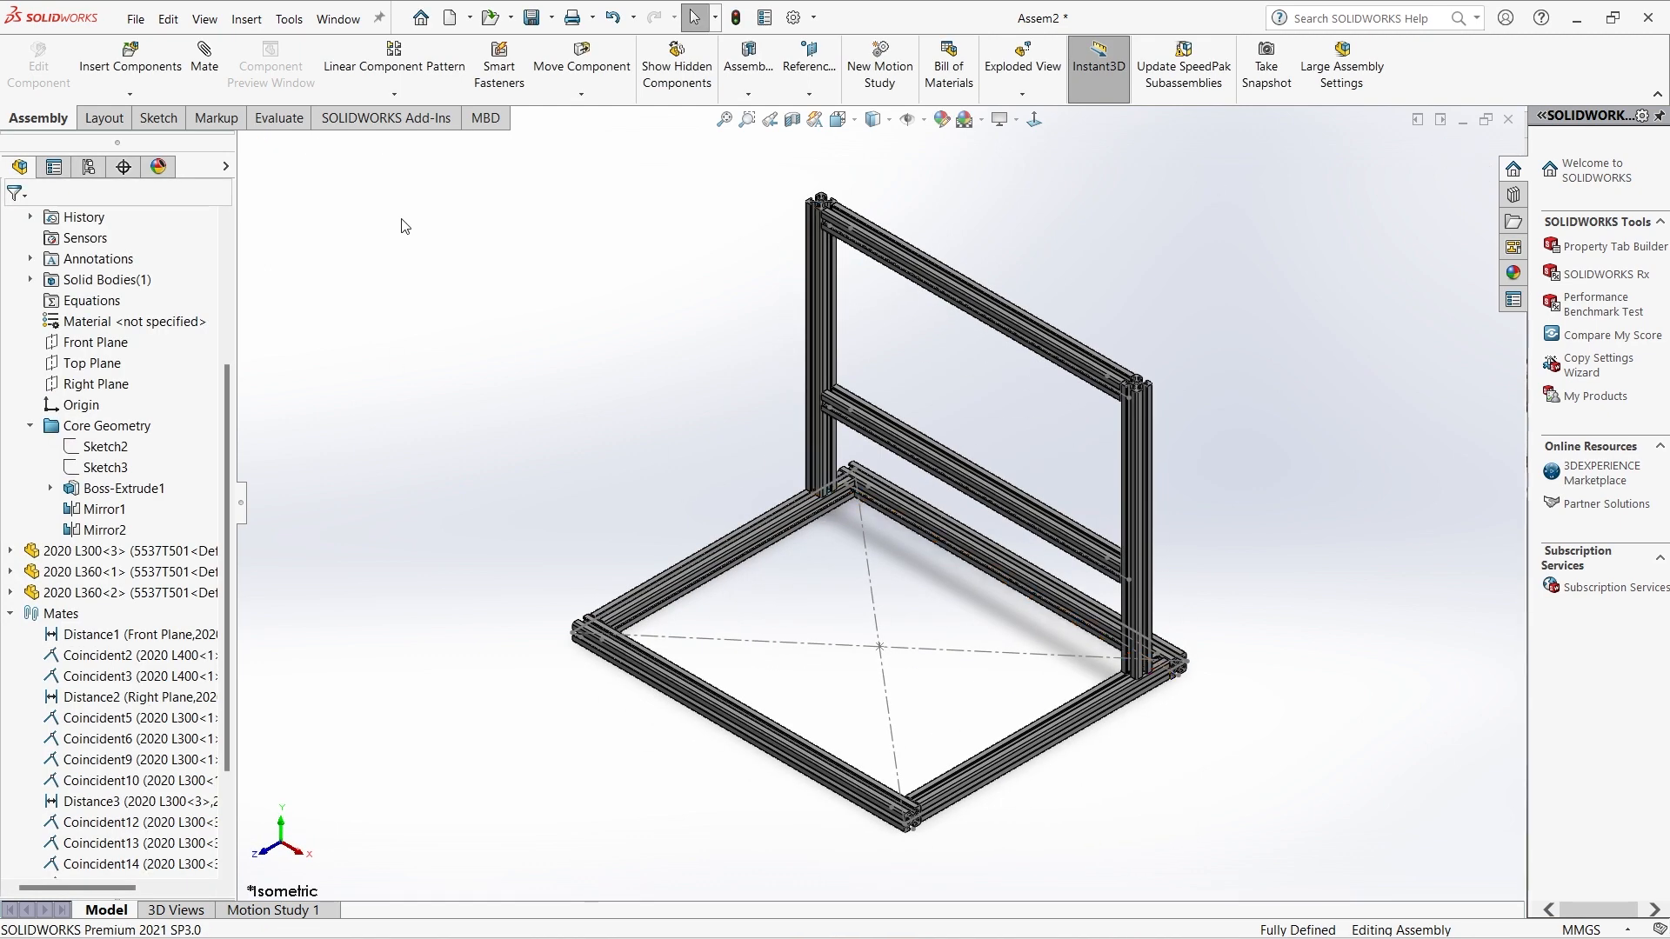
# Insert the Corner Brace part and place it on the base's side rail in front of the upright's foot.
pyautogui.click(131, 61)
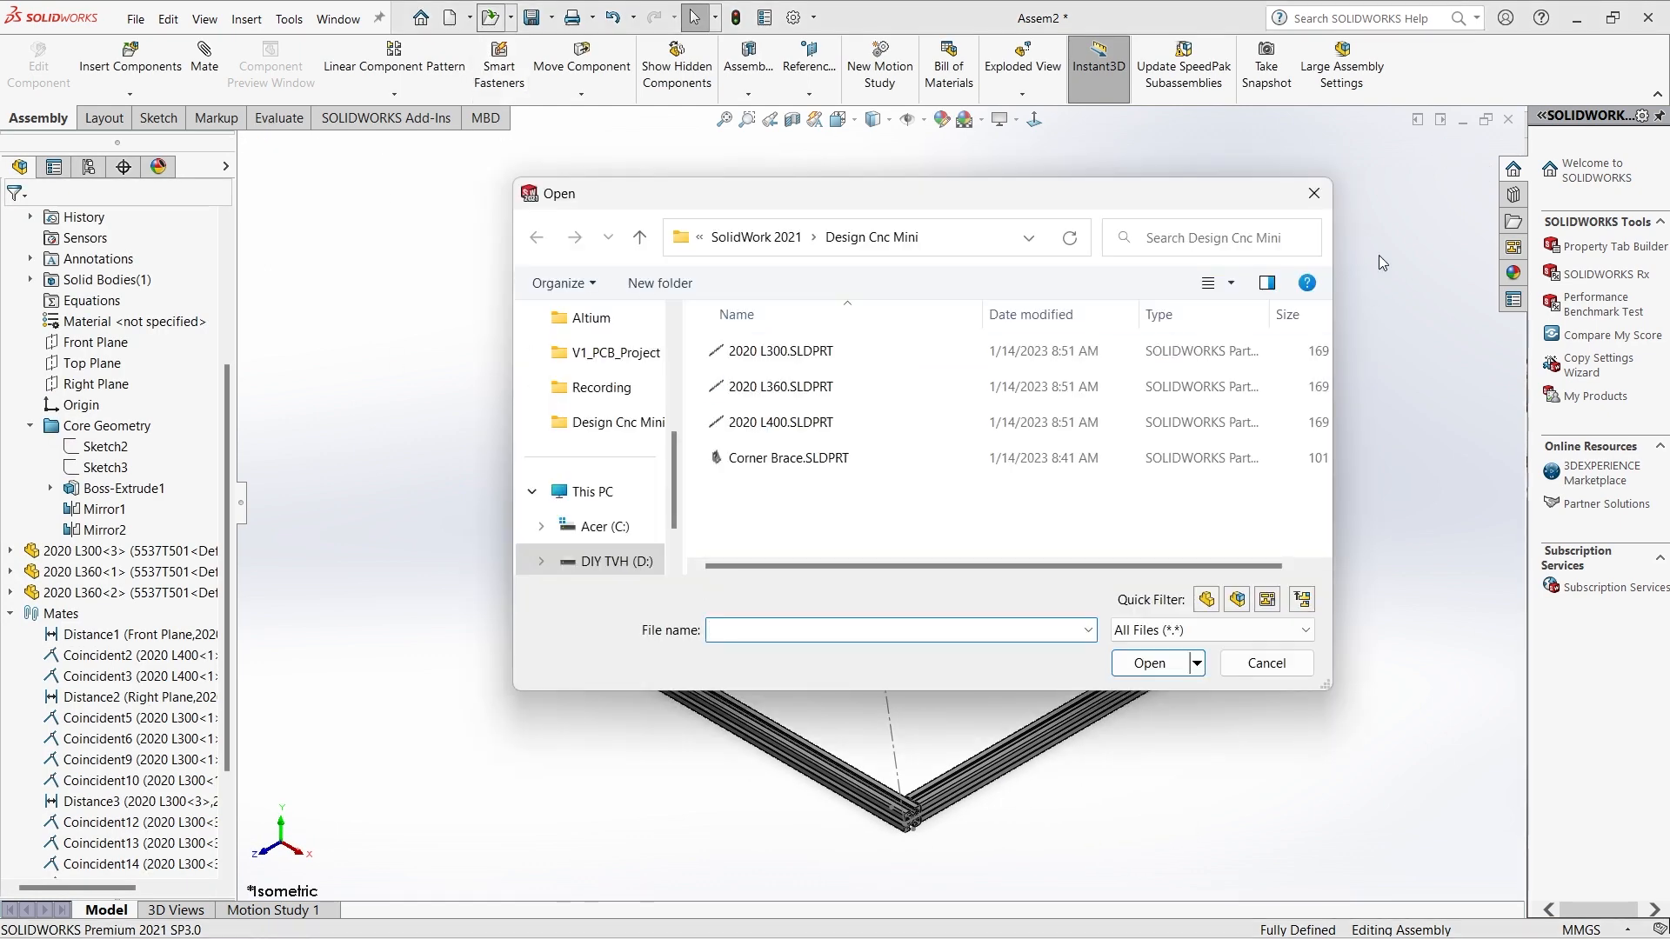
pyautogui.press('Escape')
pyautogui.click(111, 598)
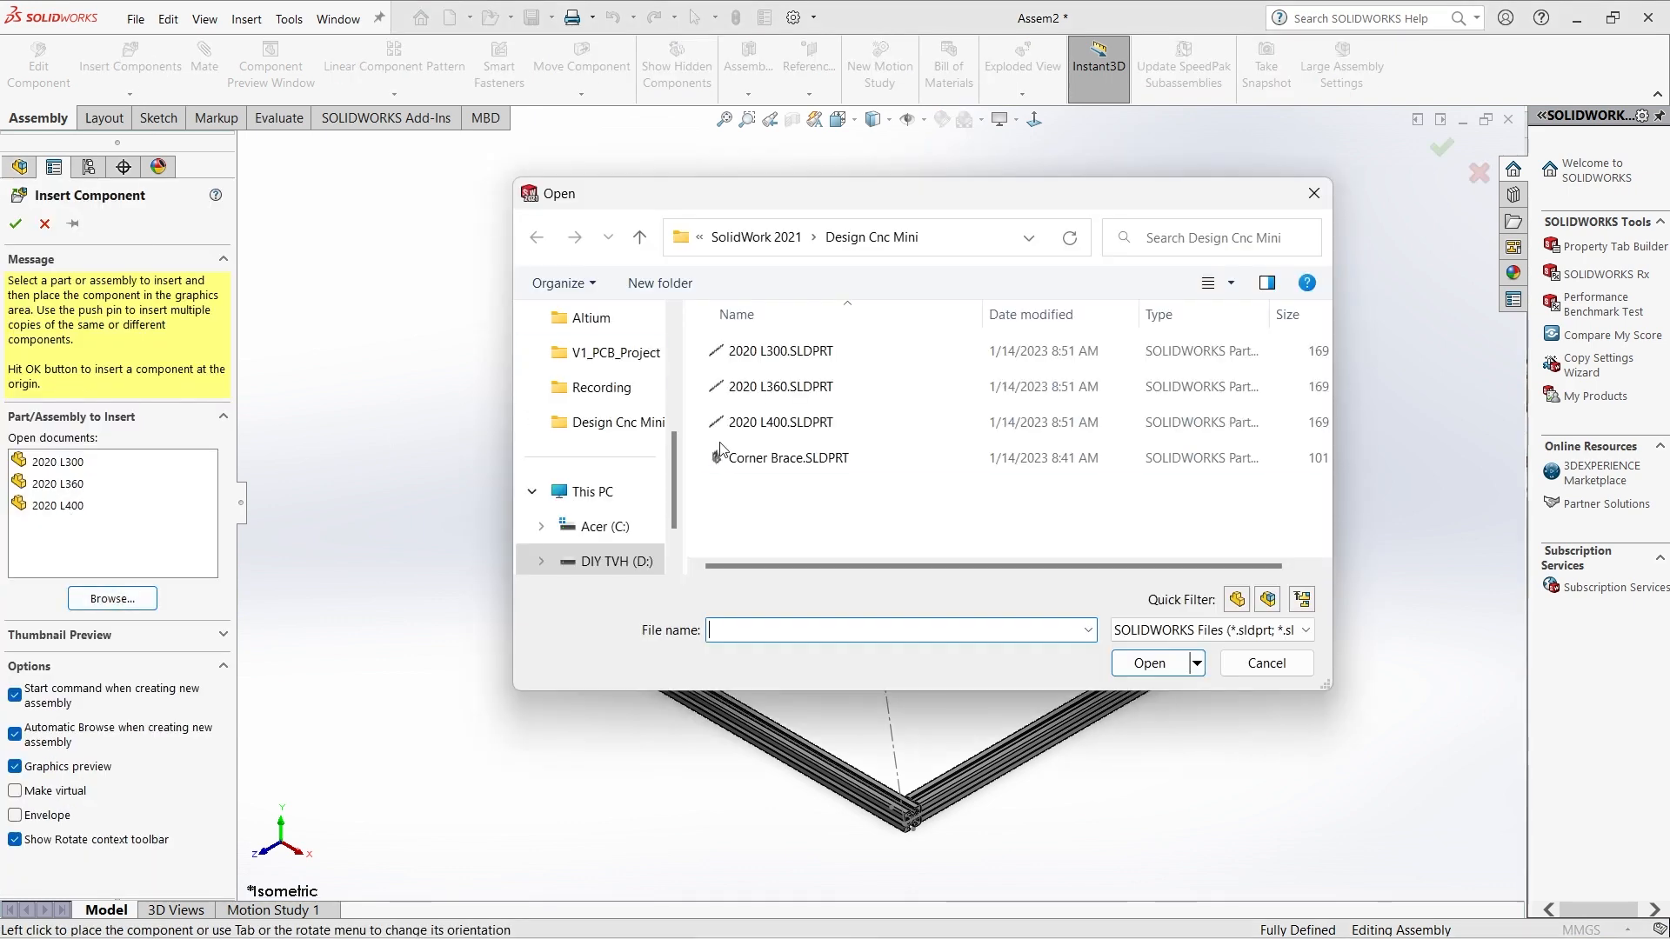
pyautogui.click(766, 451)
pyautogui.click(1156, 660)
pyautogui.scroll(-5, 852, 532)
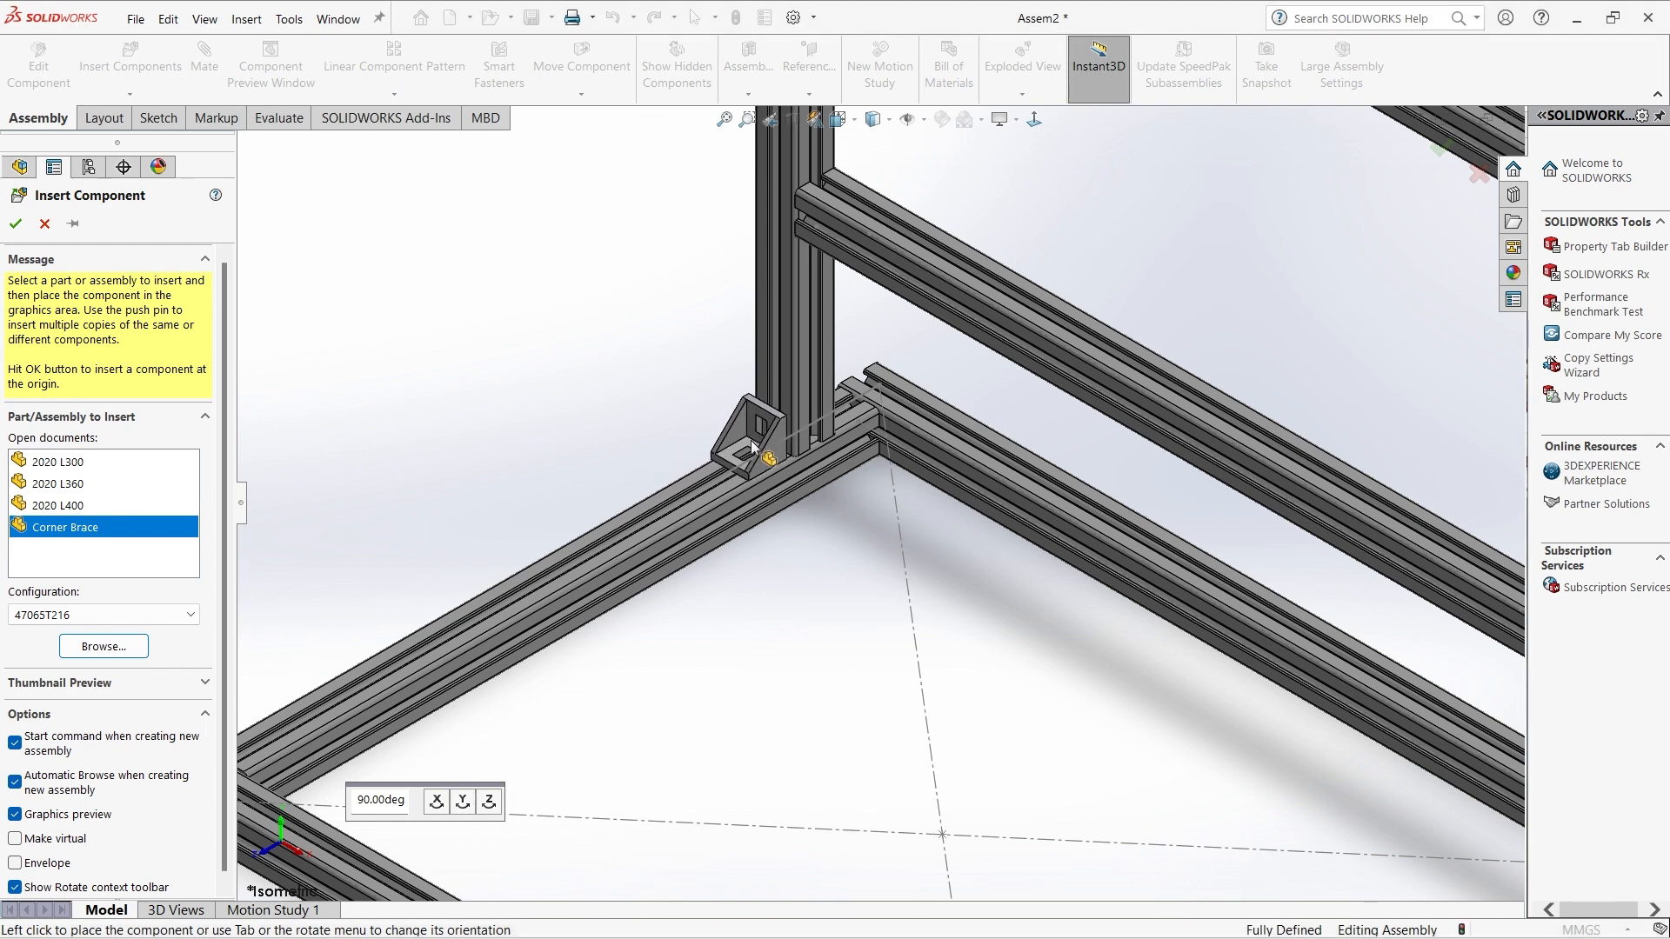
pyautogui.click(750, 441)
# Mate the corner brace's side face coincident with the upright's inner side face and its back face with the upright's front face.
pyautogui.scroll(-5, 755, 441)
pyautogui.click(837, 461)
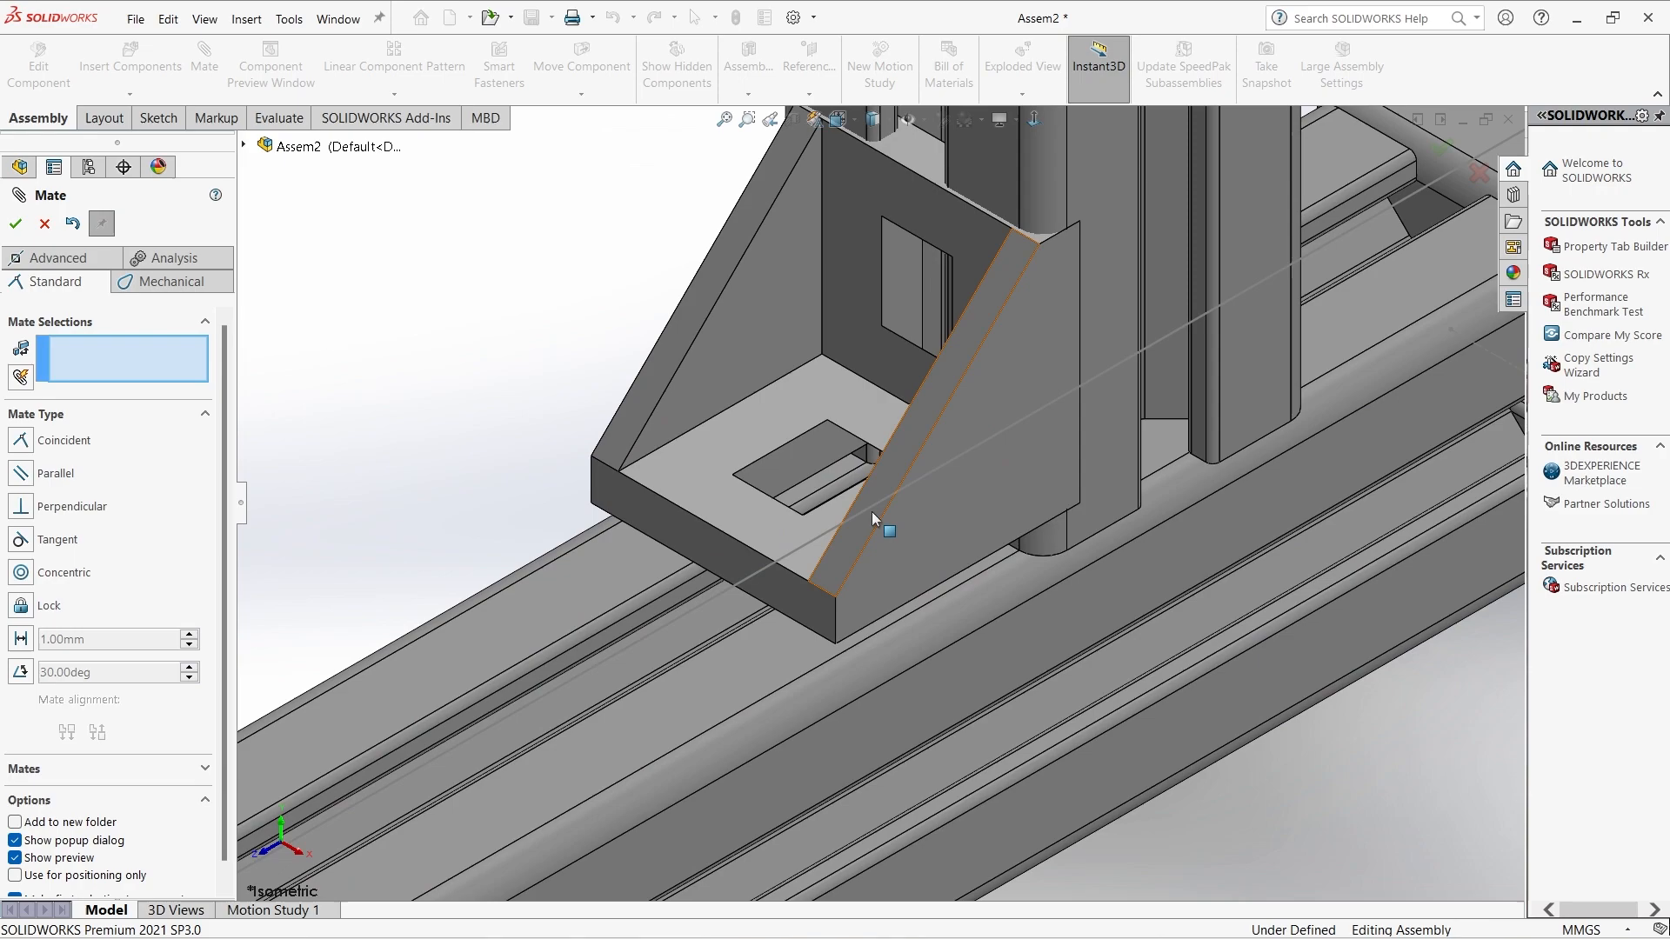
pyautogui.moveTo(872, 520); pyautogui.dragTo(781, 572)
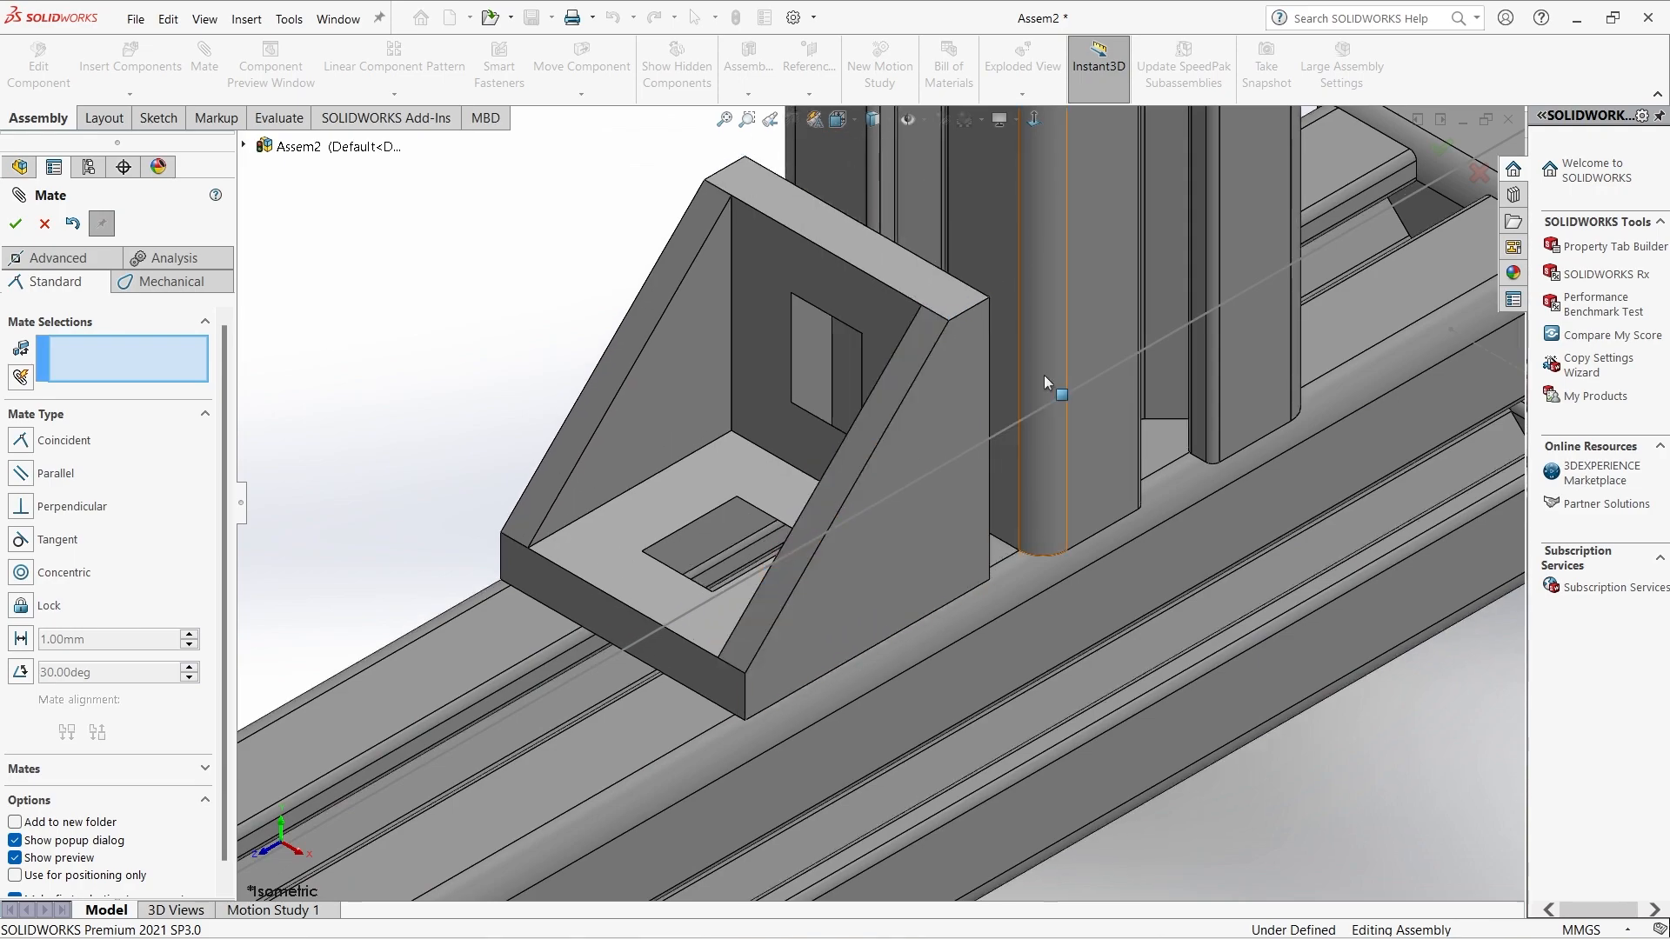
pyautogui.moveTo(1047, 380); pyautogui.dragTo(1216, 261, button='middle')
pyautogui.click(984, 392)
pyautogui.click(1107, 178)
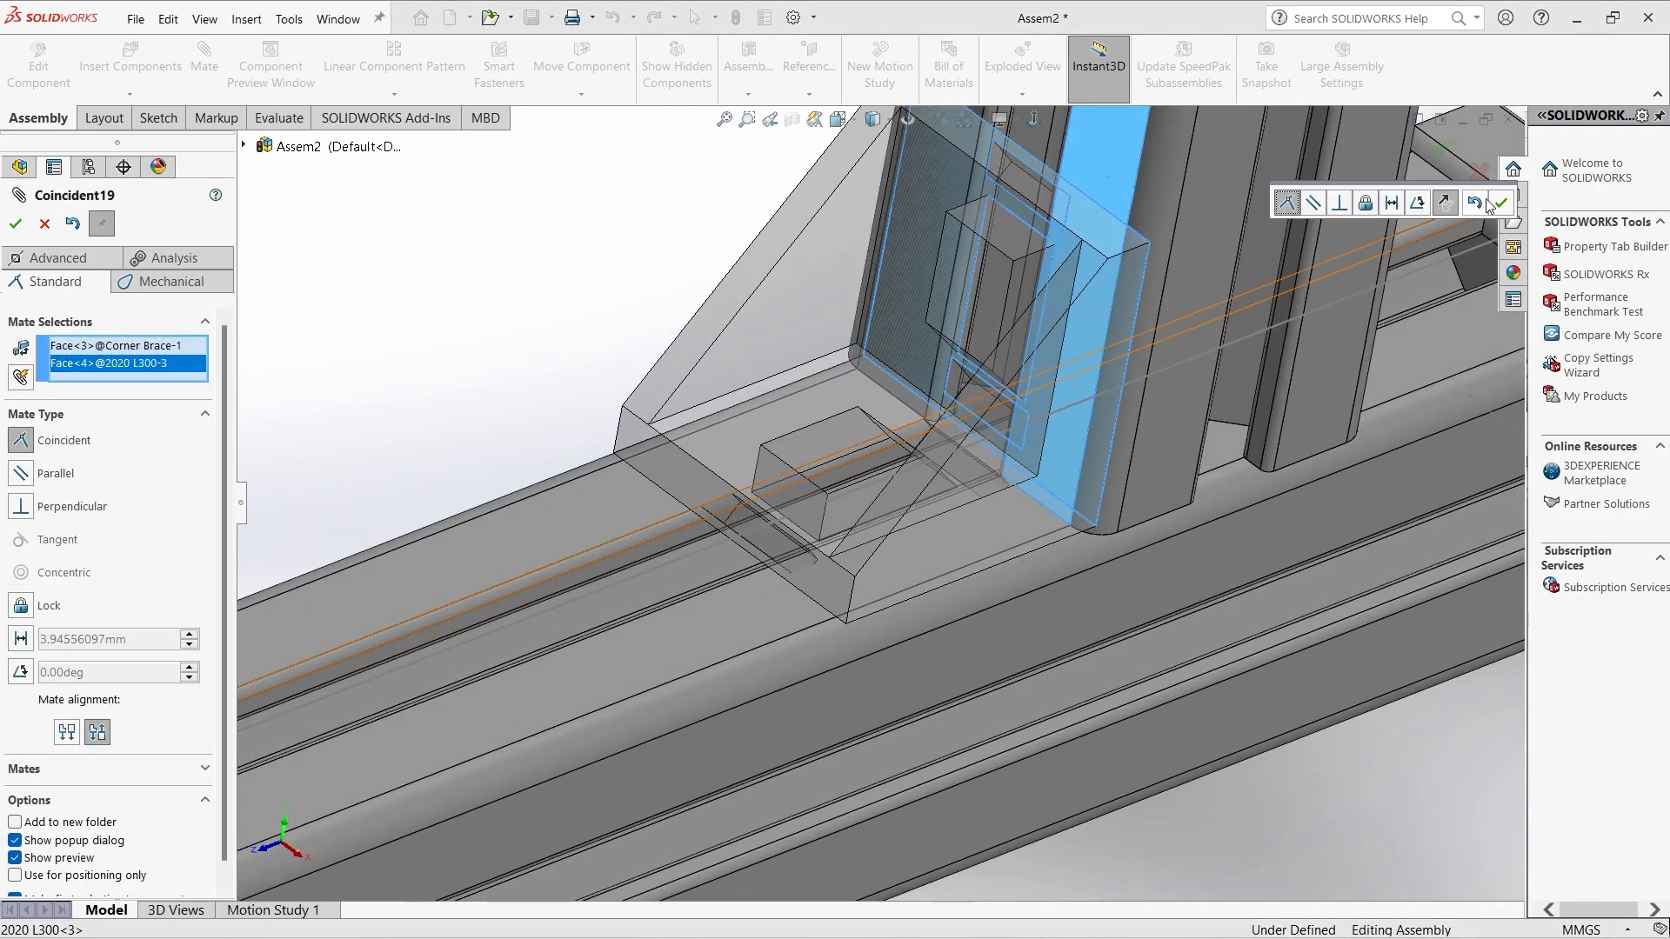
pyautogui.click(1495, 205)
# Mate the corner brace's underside coincident with the side rail's top face and finish mating.
pyautogui.moveTo(920, 555); pyautogui.dragTo(918, 435, button='middle')
pyautogui.click(826, 570)
pyautogui.moveTo(826, 570); pyautogui.dragTo(823, 695, button='middle')
pyautogui.scroll(8, 739, 764)
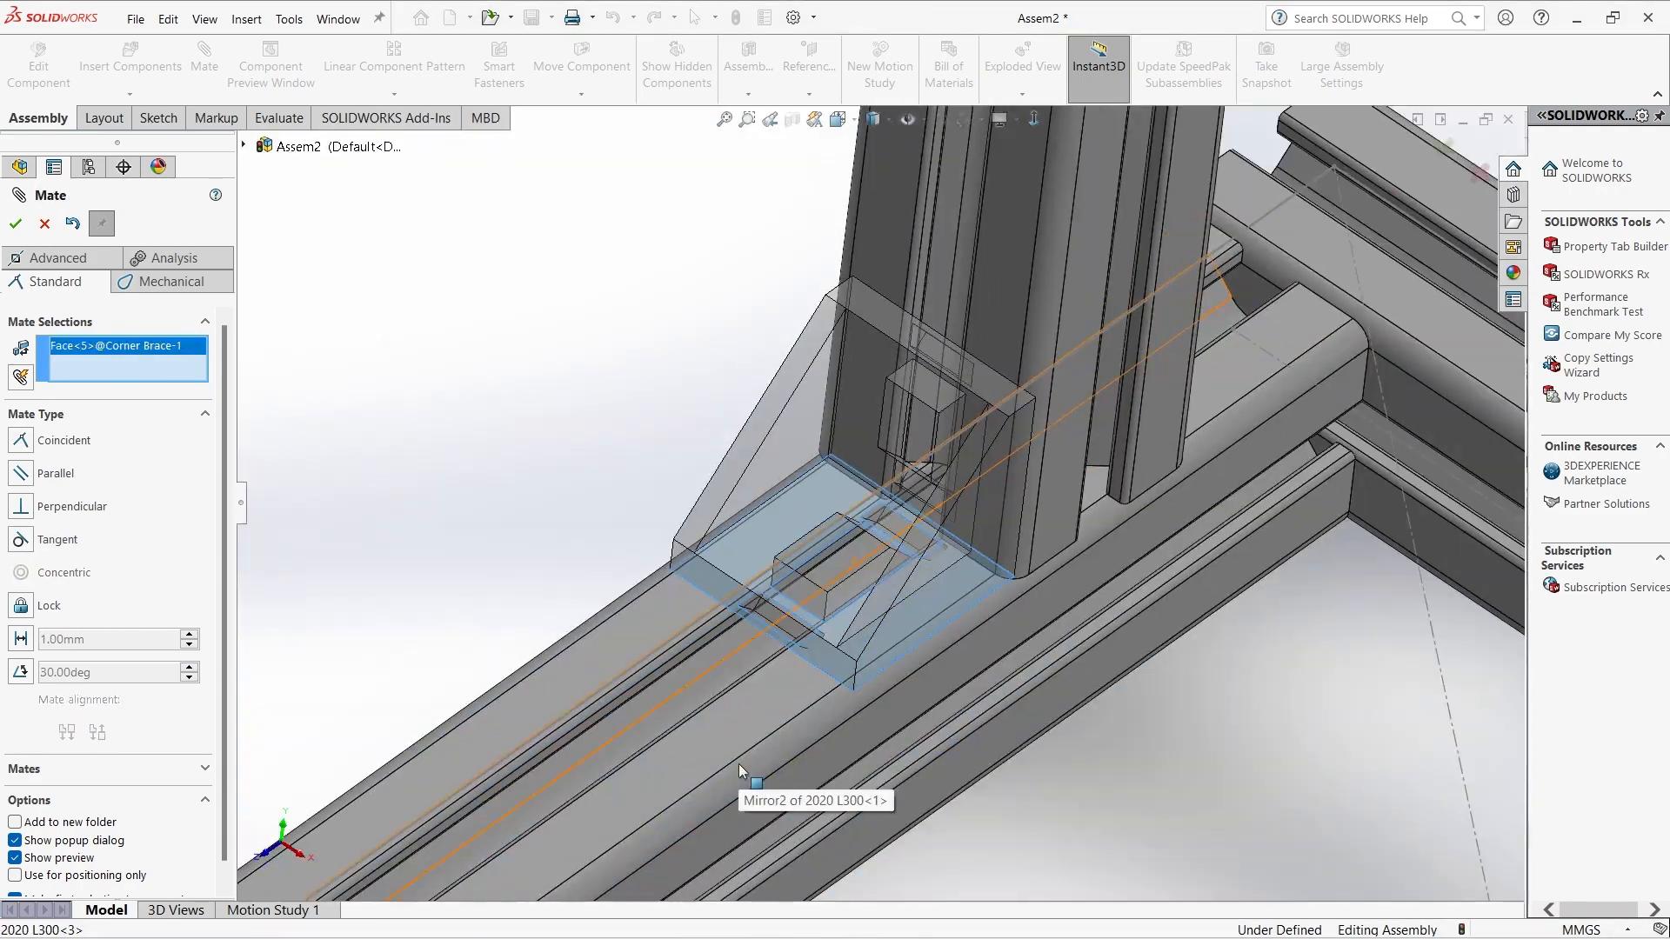
pyautogui.click(827, 581)
pyautogui.click(1427, 431)
pyautogui.scroll(5, 948, 654)
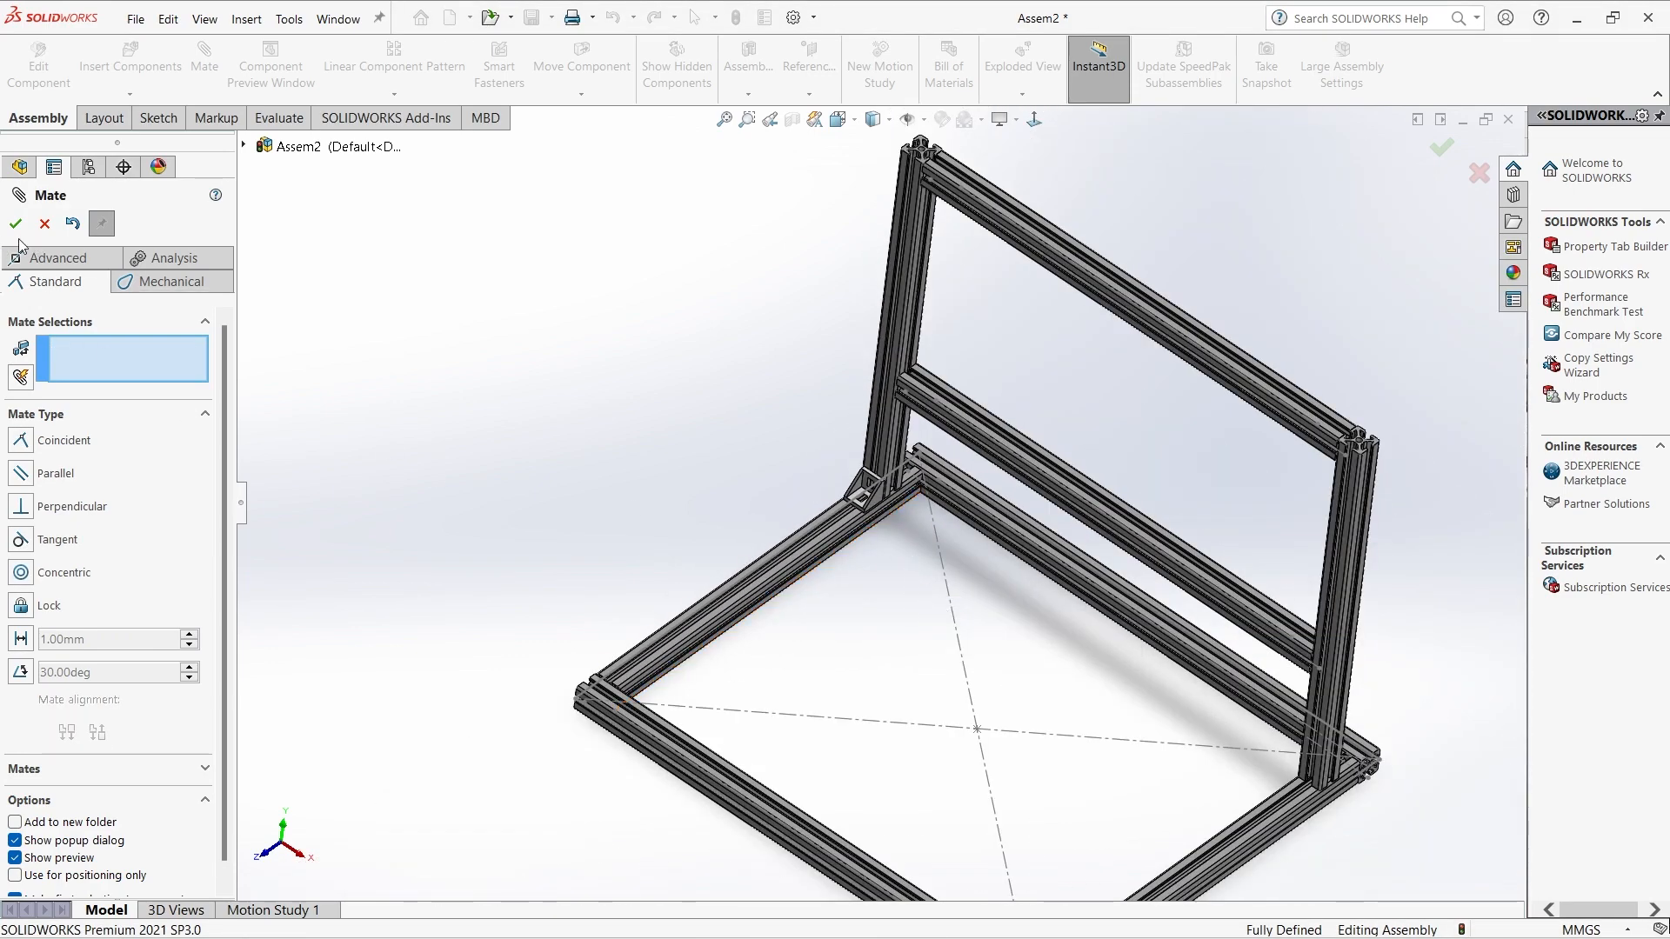
pyautogui.click(54, 220)
# Mirror the corner brace at the upright's foot about the Right Plane.
pyautogui.click(401, 113)
pyautogui.click(36, 118)
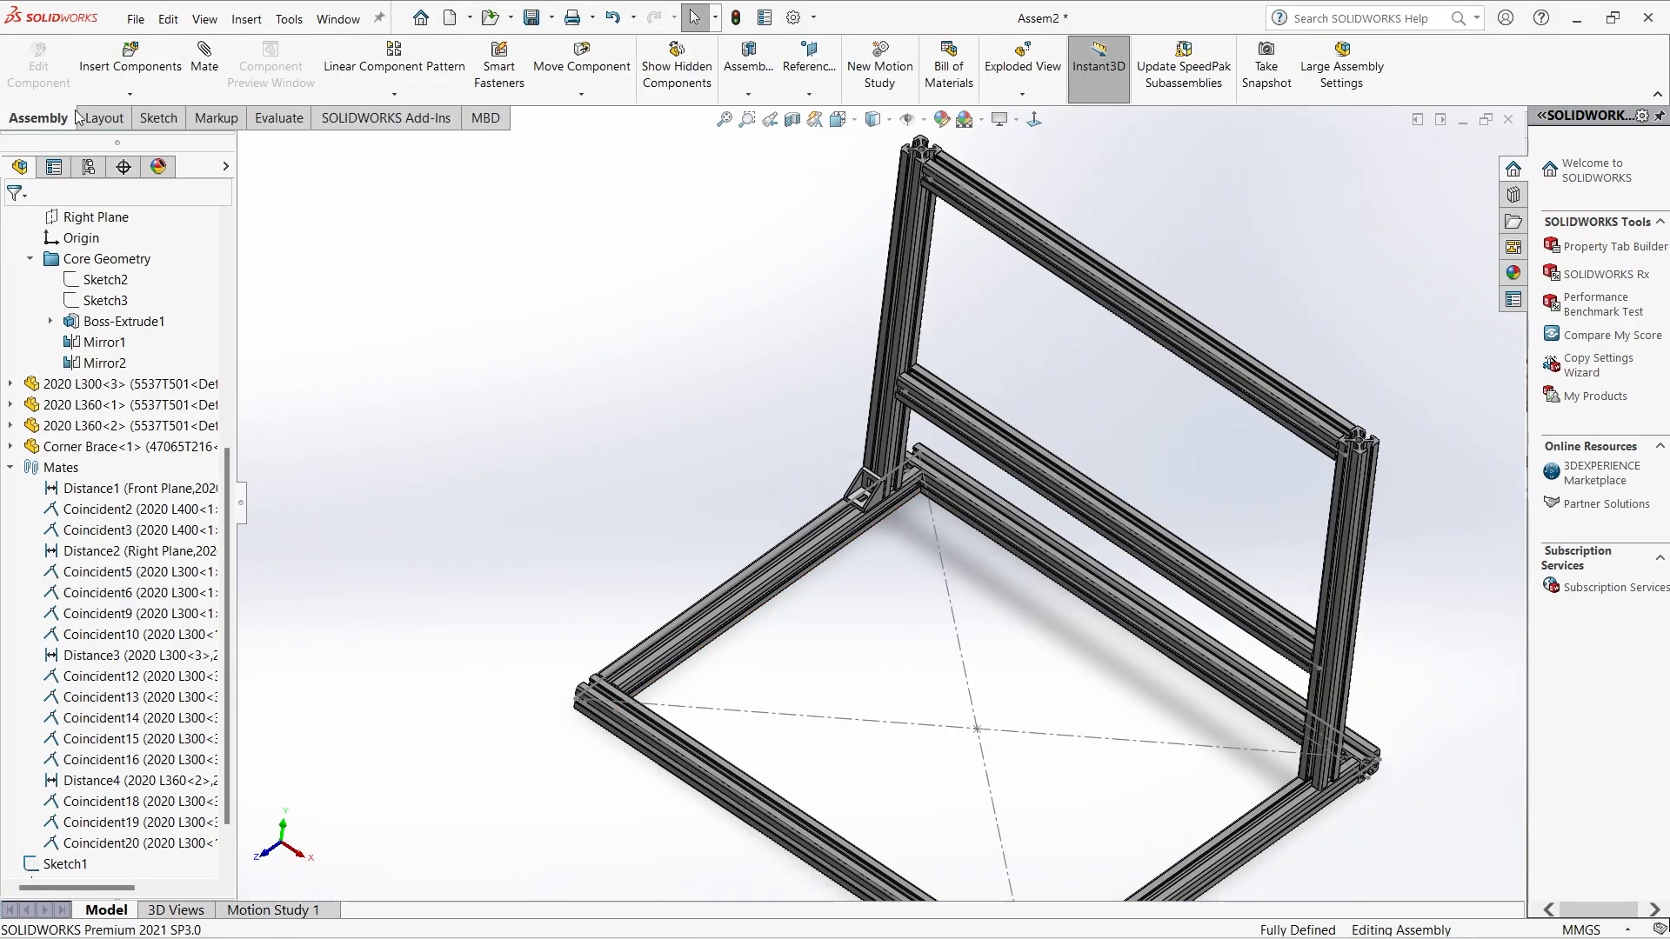
pyautogui.click(394, 93)
pyautogui.click(391, 246)
pyautogui.scroll(-3, 1009, 508)
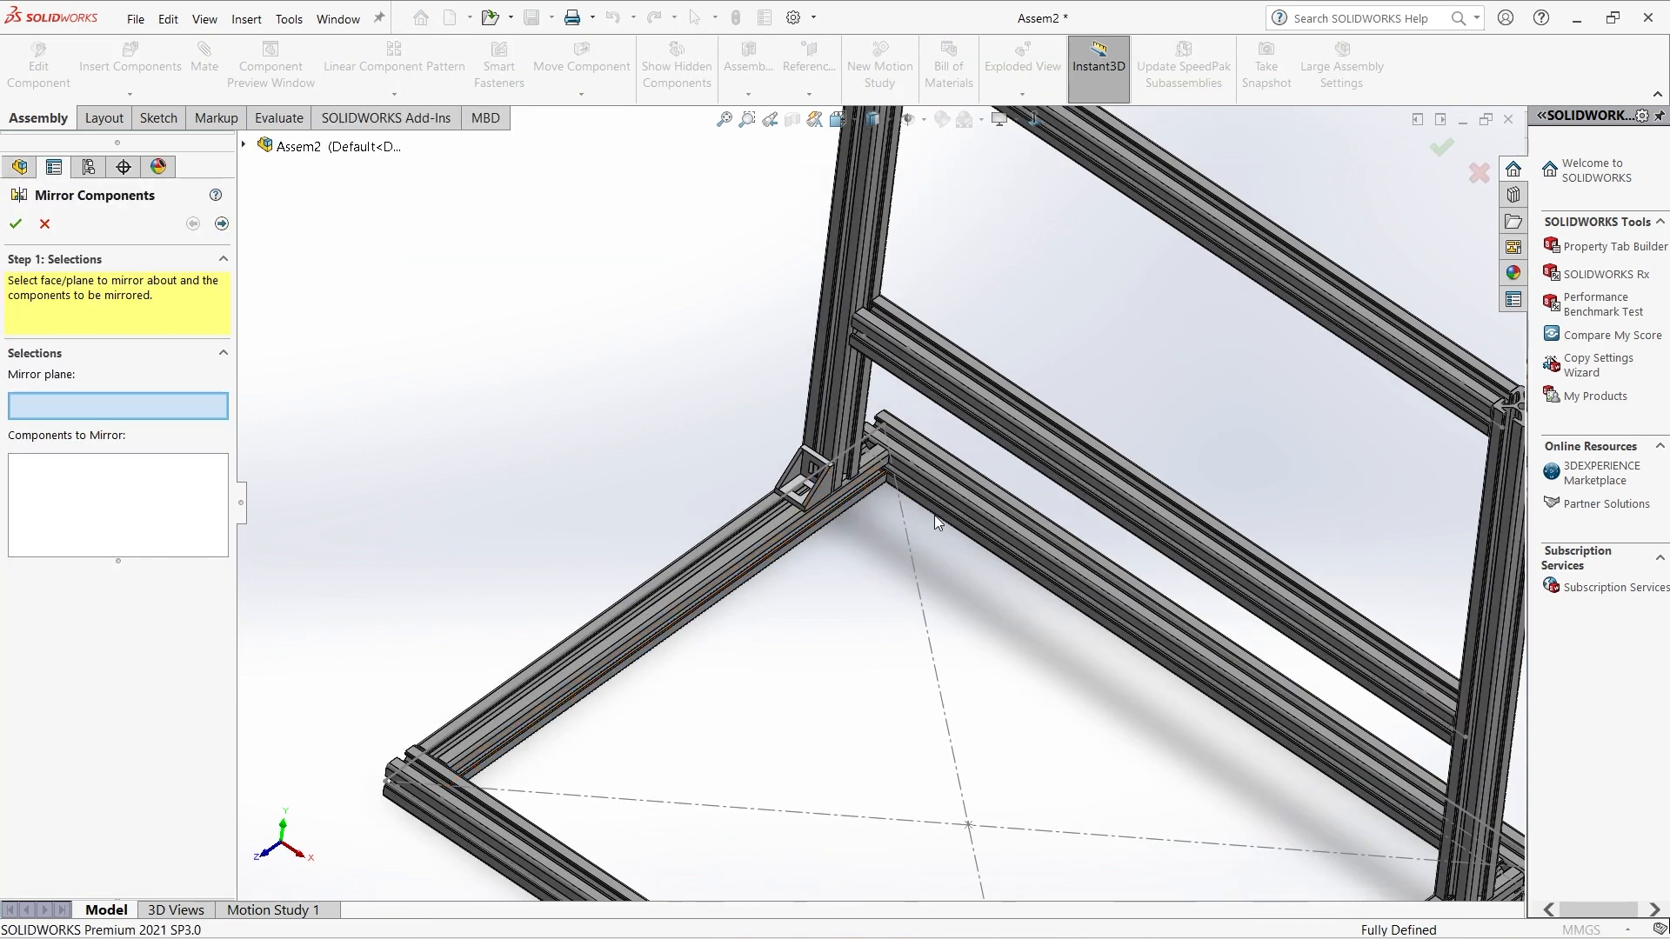
pyautogui.click(245, 145)
pyautogui.click(329, 272)
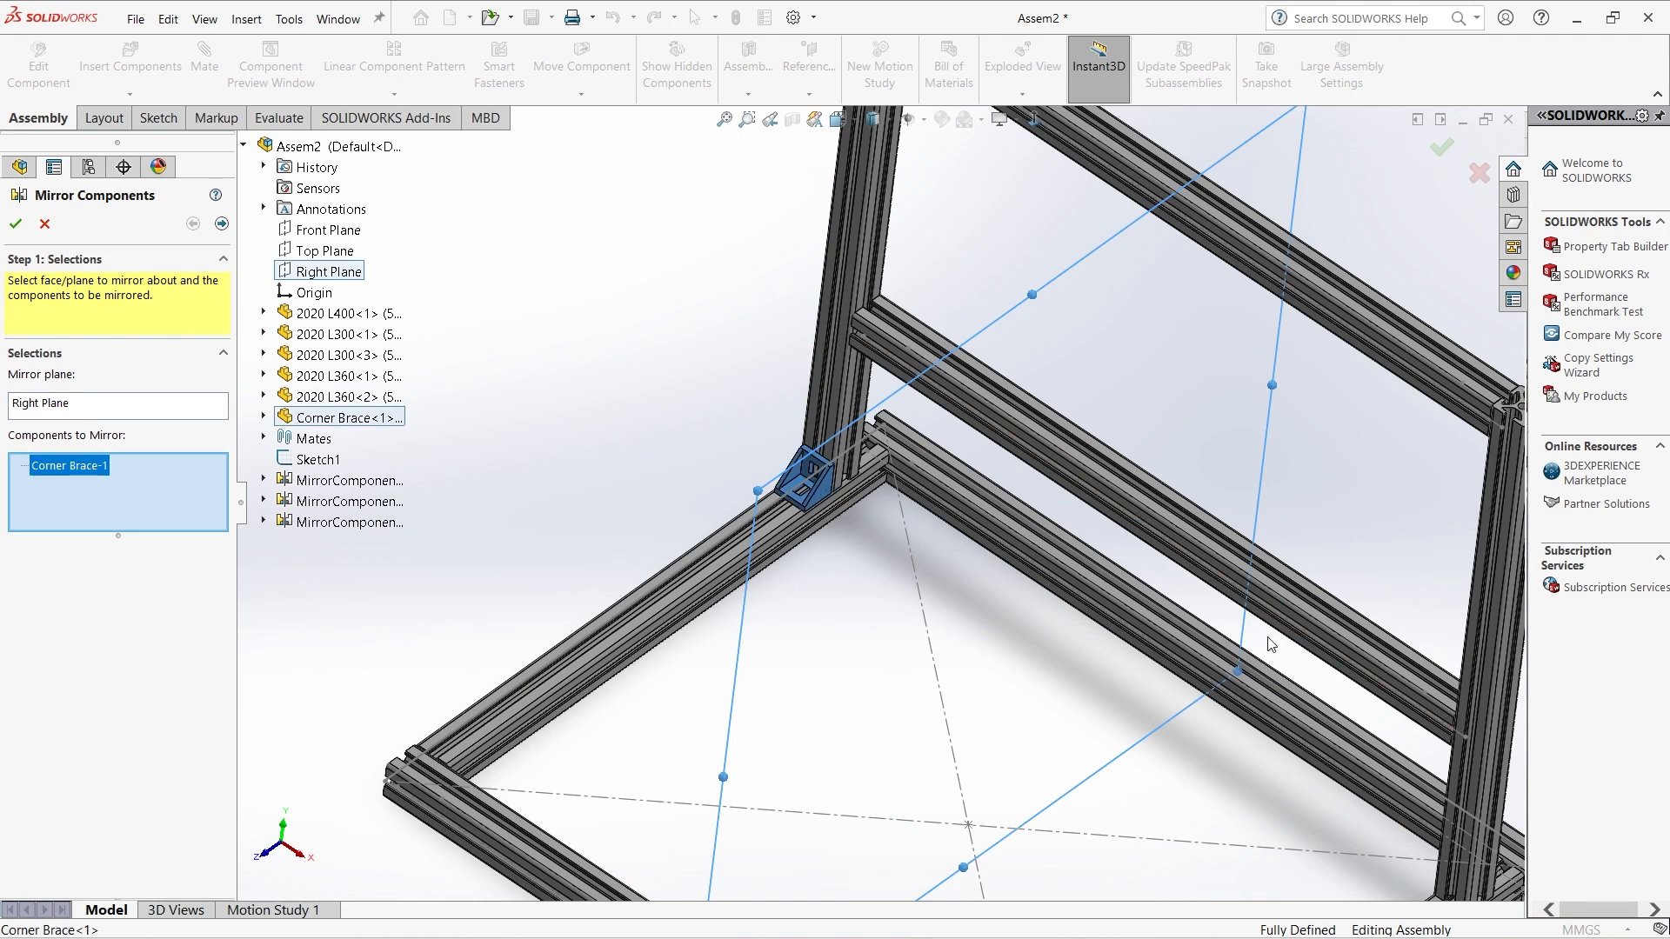
pyautogui.scroll(5, 1268, 644)
pyautogui.click(1442, 147)
# Insert another Corner Brace, turned to lie flat, near the base's inner rear corner beside the braced upright.
pyautogui.scroll(-3, 1072, 650)
pyautogui.click(129, 66)
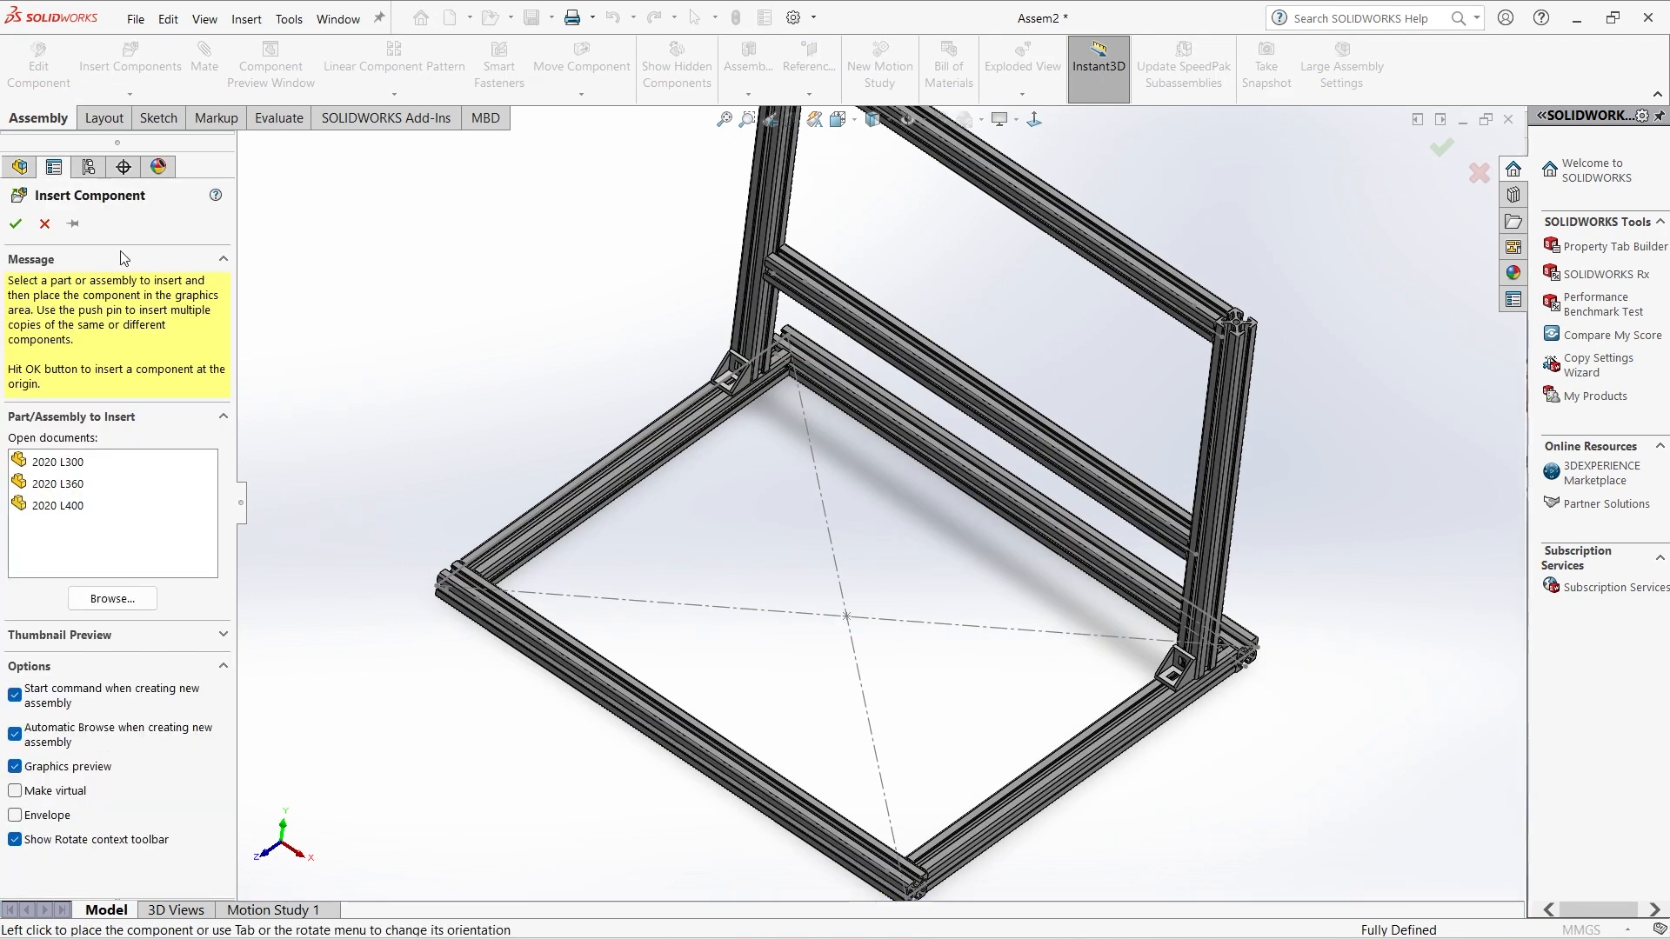
pyautogui.click(113, 598)
pyautogui.doubleClick(788, 451)
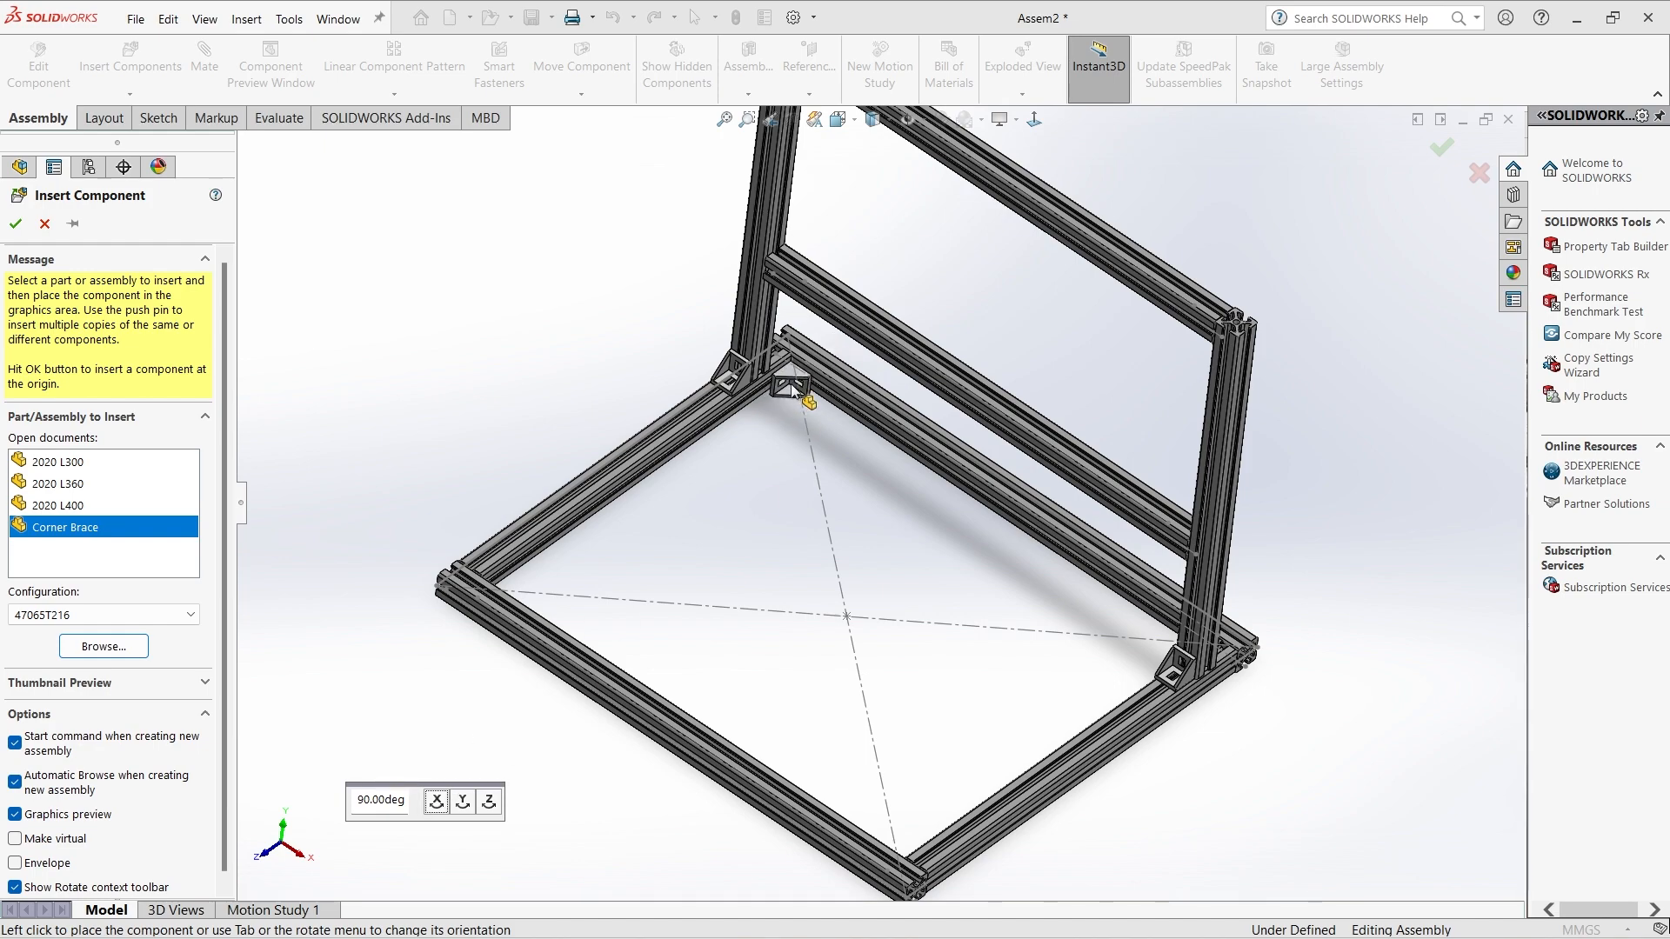
pyautogui.click(793, 382)
# Mate the flat corner brace's top face coincident with the top face of the base's rear rail.
pyautogui.scroll(-8, 796, 383)
pyautogui.click(822, 405)
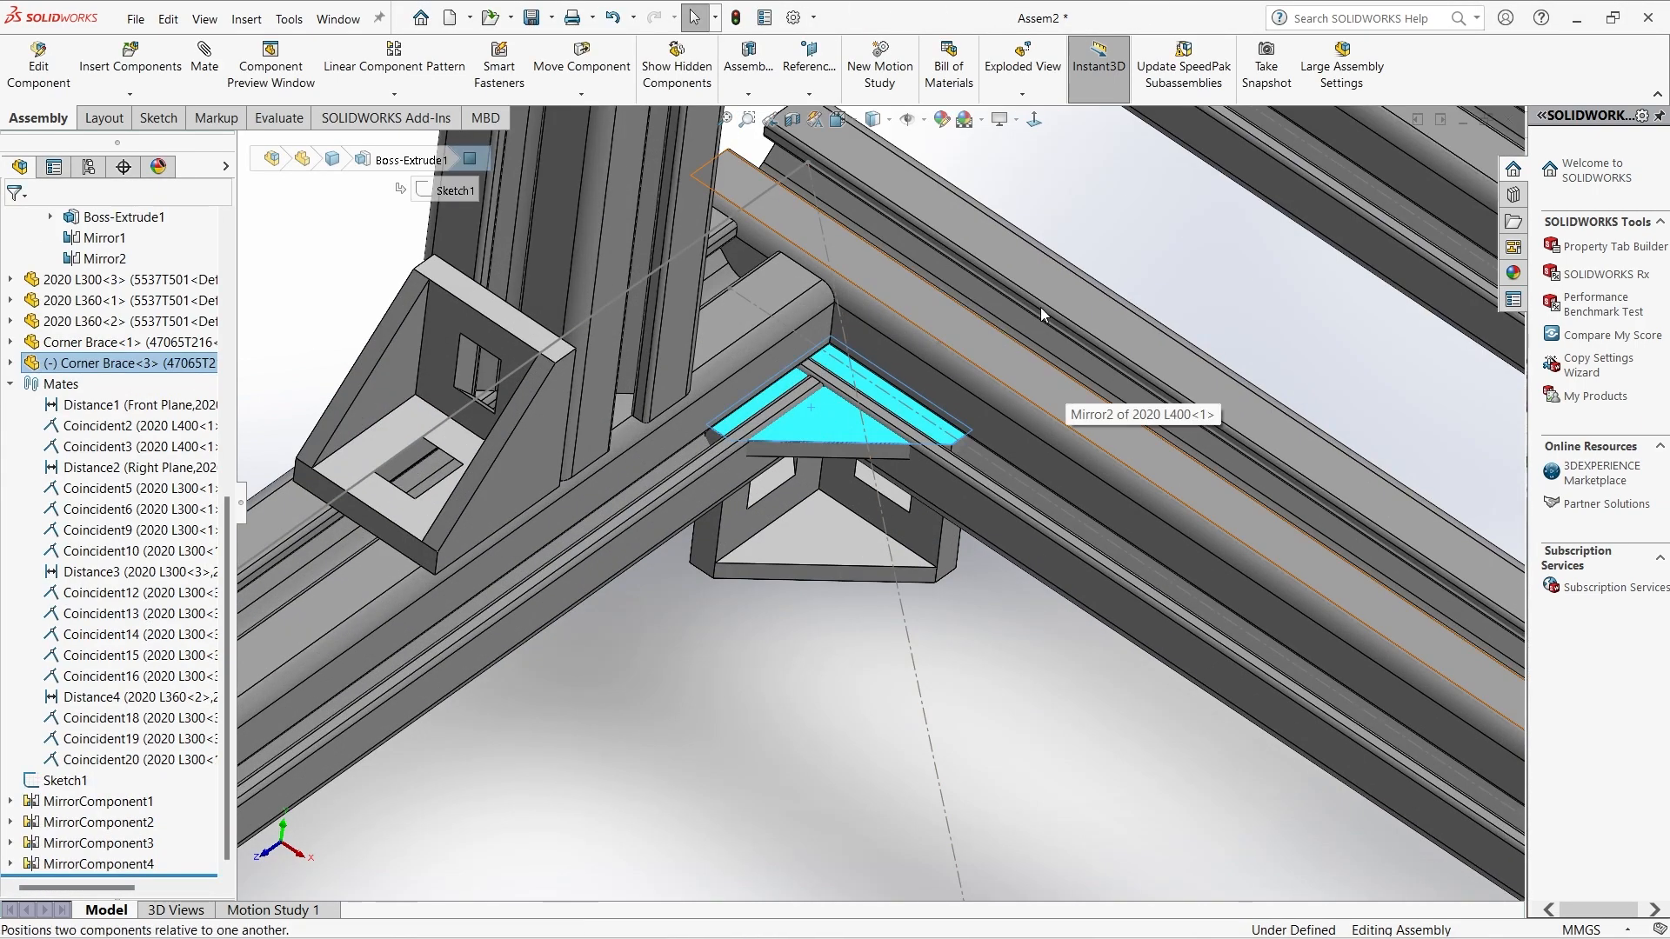
pyautogui.click(1000, 362)
pyautogui.click(1447, 361)
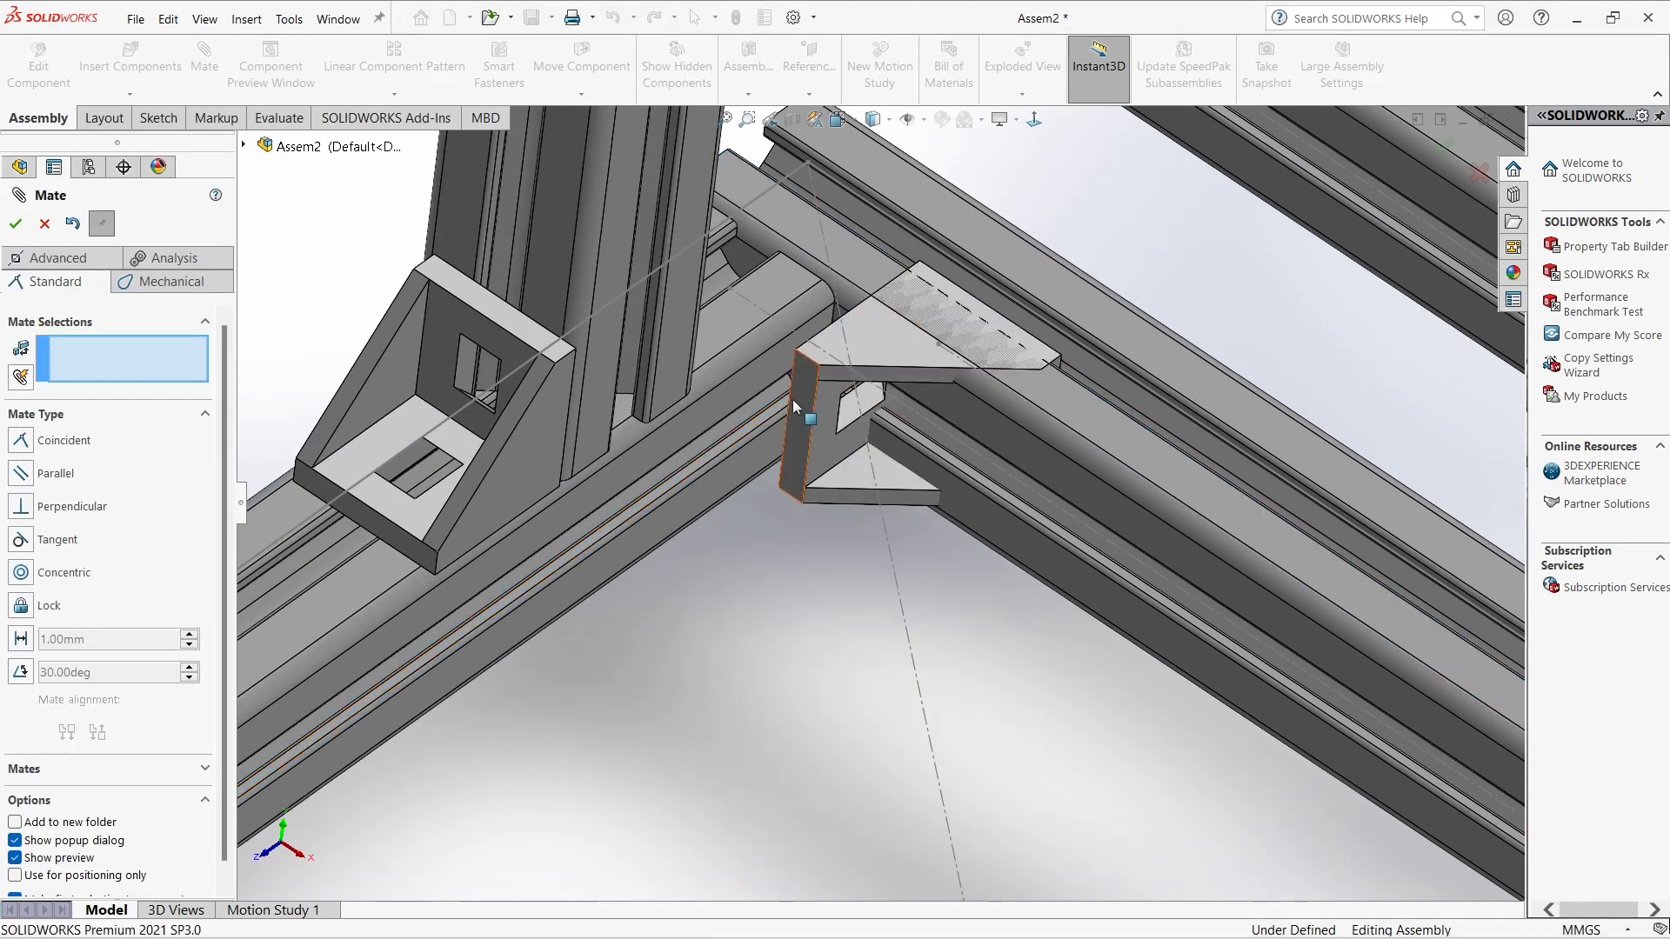
# Mate one mounting face of the flat corner brace coincident with the side rail's inner face.
pyautogui.moveTo(792, 400); pyautogui.dragTo(880, 409, button='middle')
pyautogui.scroll(5, 814, 374)
pyautogui.moveTo(883, 457); pyautogui.dragTo(957, 494)
pyautogui.moveTo(826, 470); pyautogui.dragTo(883, 444, button='middle')
pyautogui.click(833, 454)
pyautogui.click(922, 492)
pyautogui.click(1349, 566)
# Mate the flat corner brace's other mounting face coincident with the rear 2020 L400 rail's inner face and finish mating.
pyautogui.scroll(-4, 922, 557)
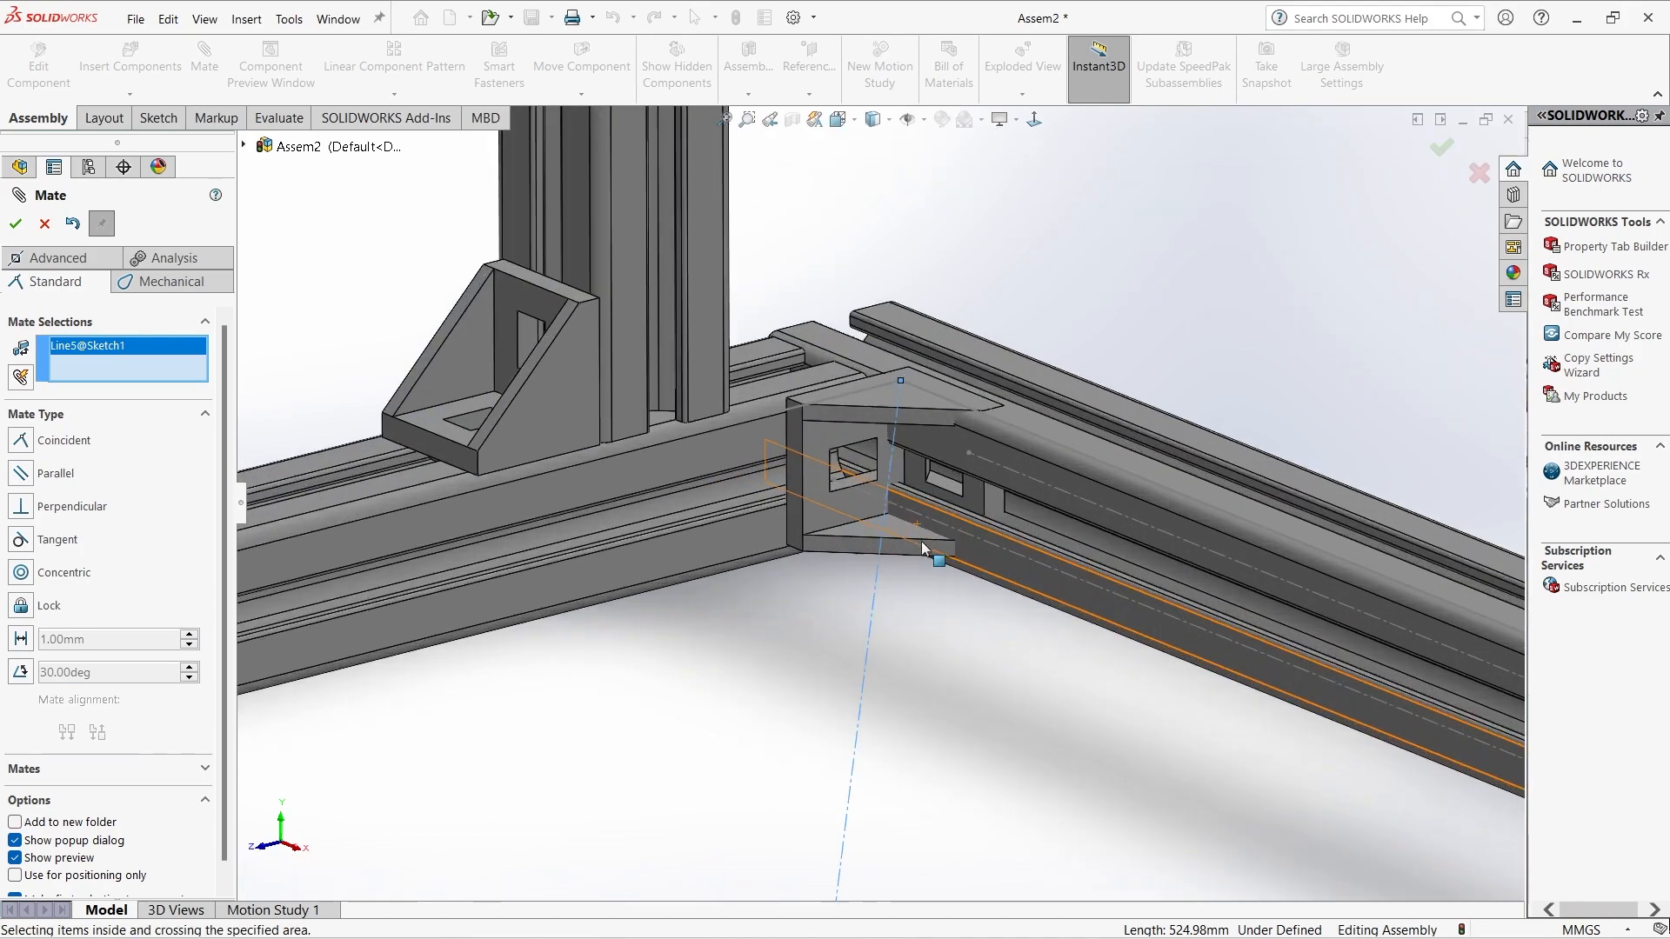
pyautogui.moveTo(782, 480); pyautogui.dragTo(700, 501)
pyautogui.click(962, 433)
pyautogui.moveTo(956, 435); pyautogui.dragTo(852, 475, button='middle')
pyautogui.click(899, 399)
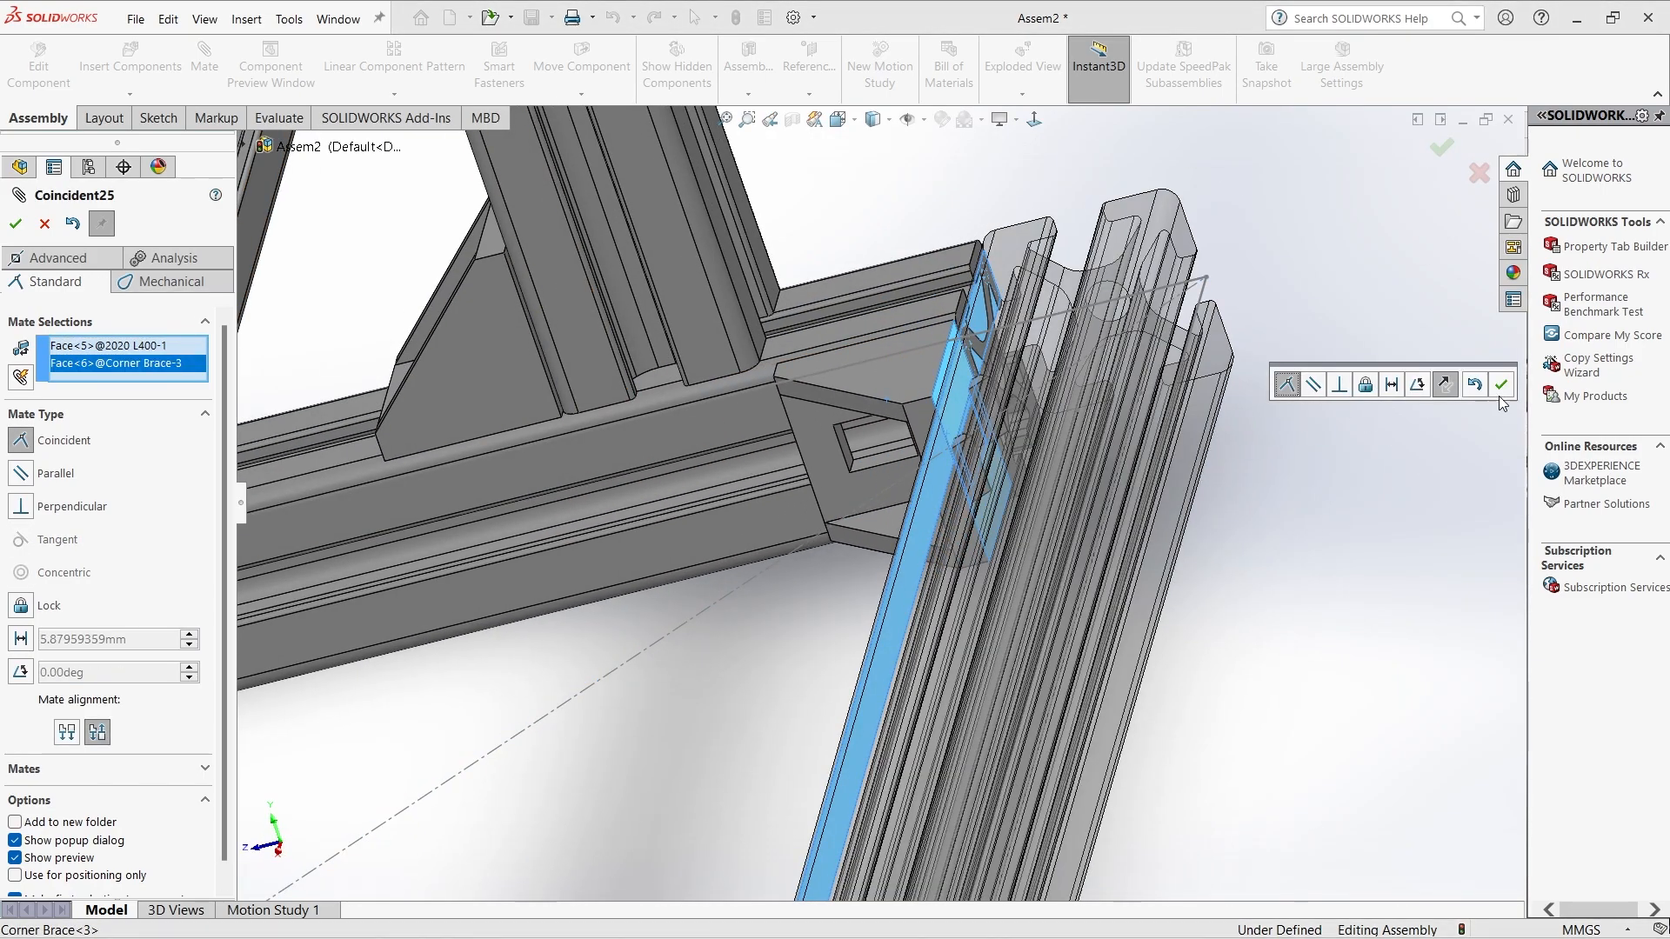
pyautogui.click(1500, 388)
pyautogui.moveTo(1087, 435); pyautogui.dragTo(1182, 440, button='middle')
pyautogui.scroll(8, 1157, 479)
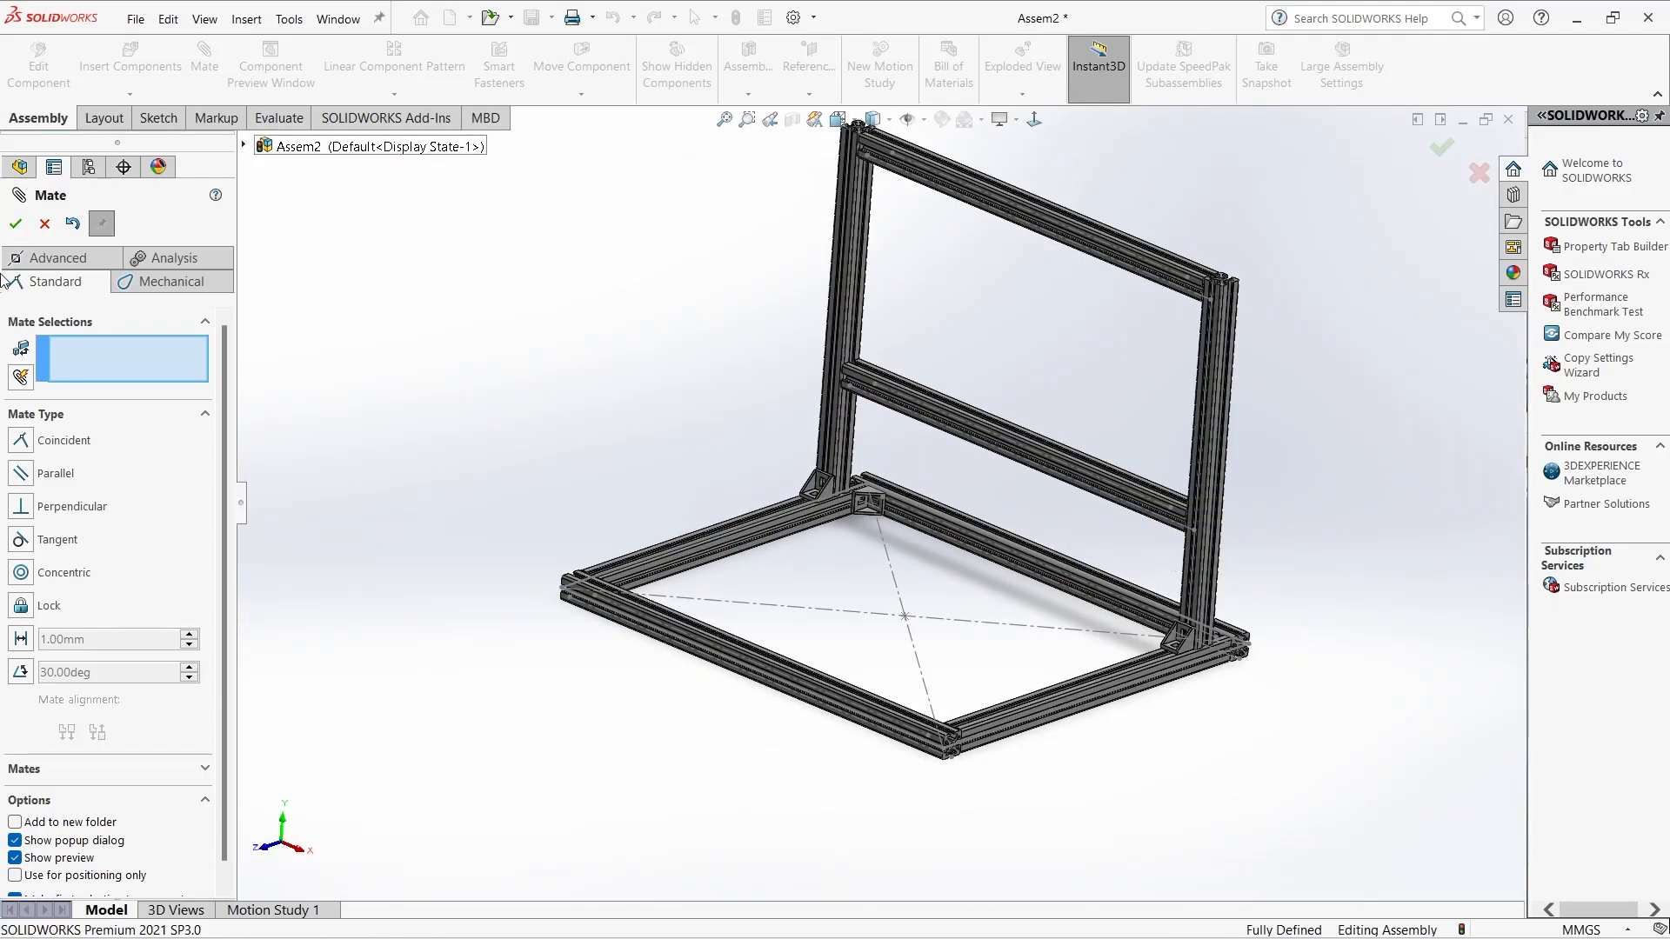
pyautogui.click(16, 223)
# Mirror the flat corner brace in the base's rear corner about the Right Plane.
pyautogui.click(394, 94)
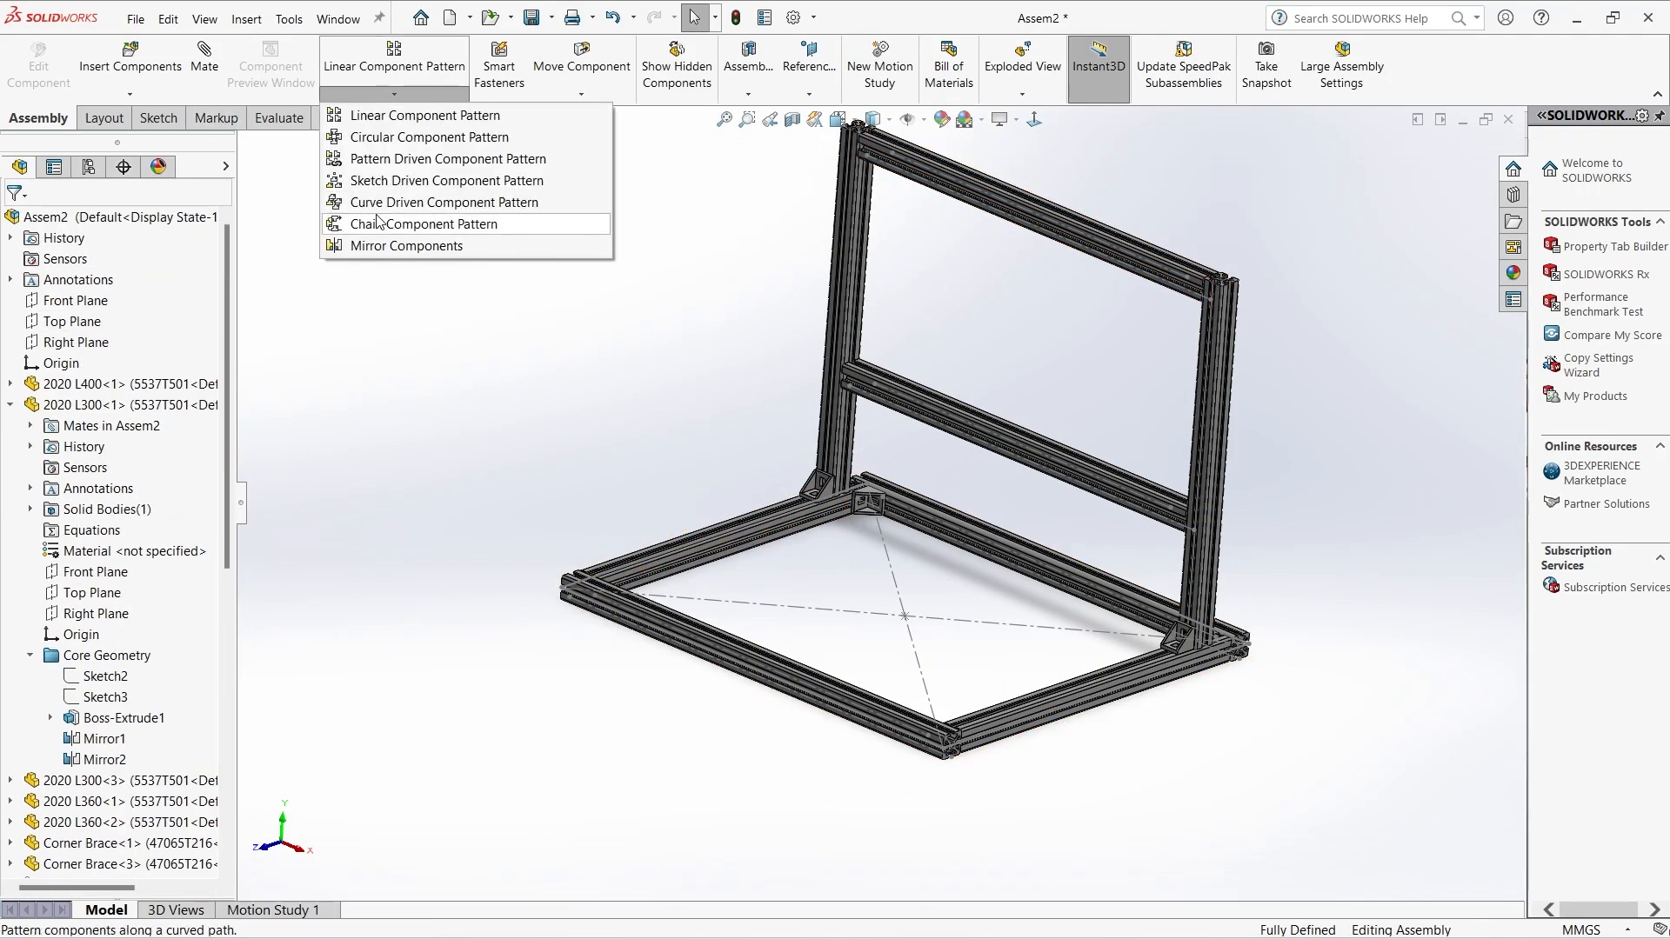
pyautogui.click(392, 245)
pyautogui.click(244, 146)
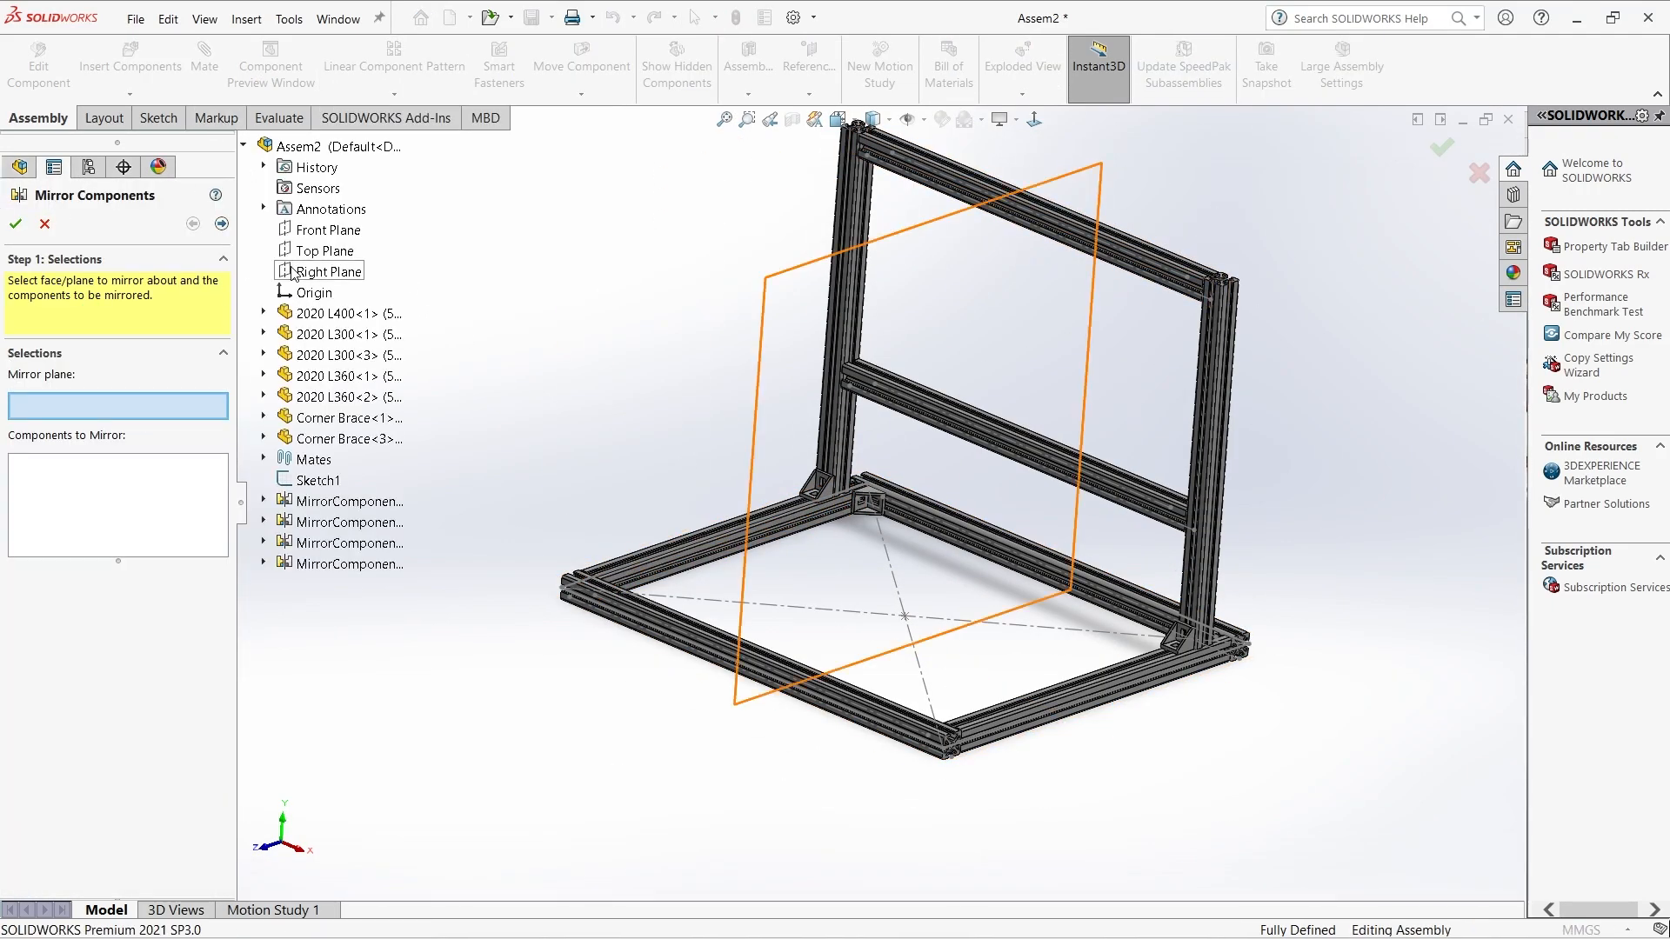
pyautogui.click(294, 274)
pyautogui.moveTo(866, 494); pyautogui.dragTo(1037, 536, button='middle')
pyautogui.click(1442, 149)
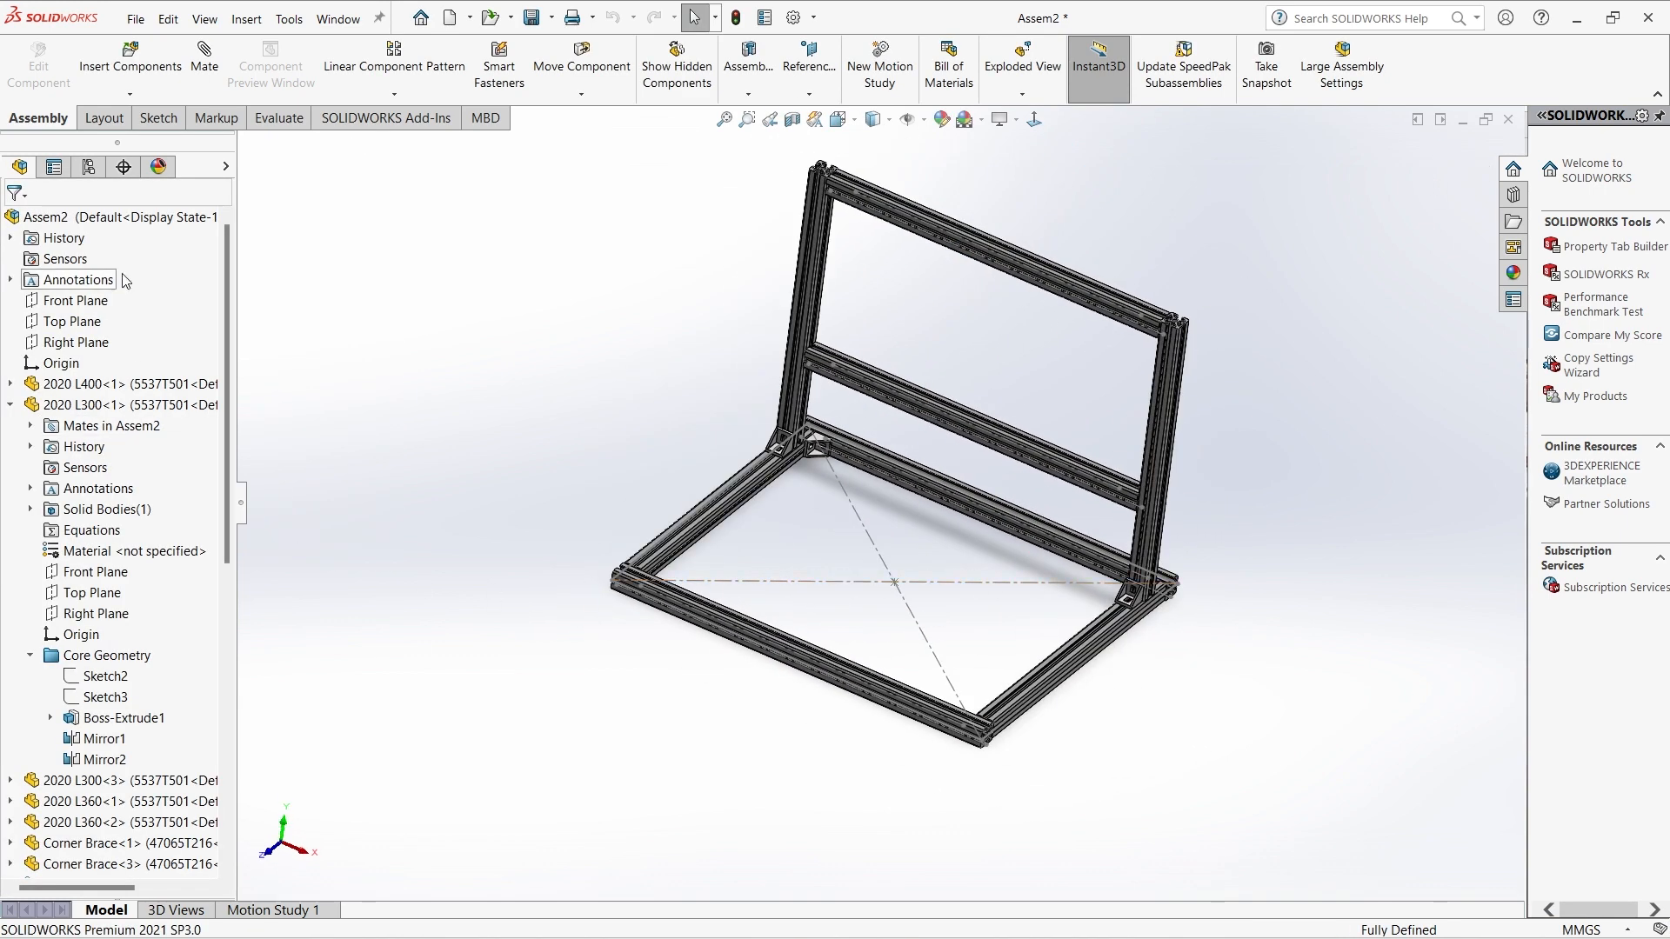
# Mirror the two flat rear corner braces about the Front Plane to the base's front corners.
pyautogui.click(91, 304)
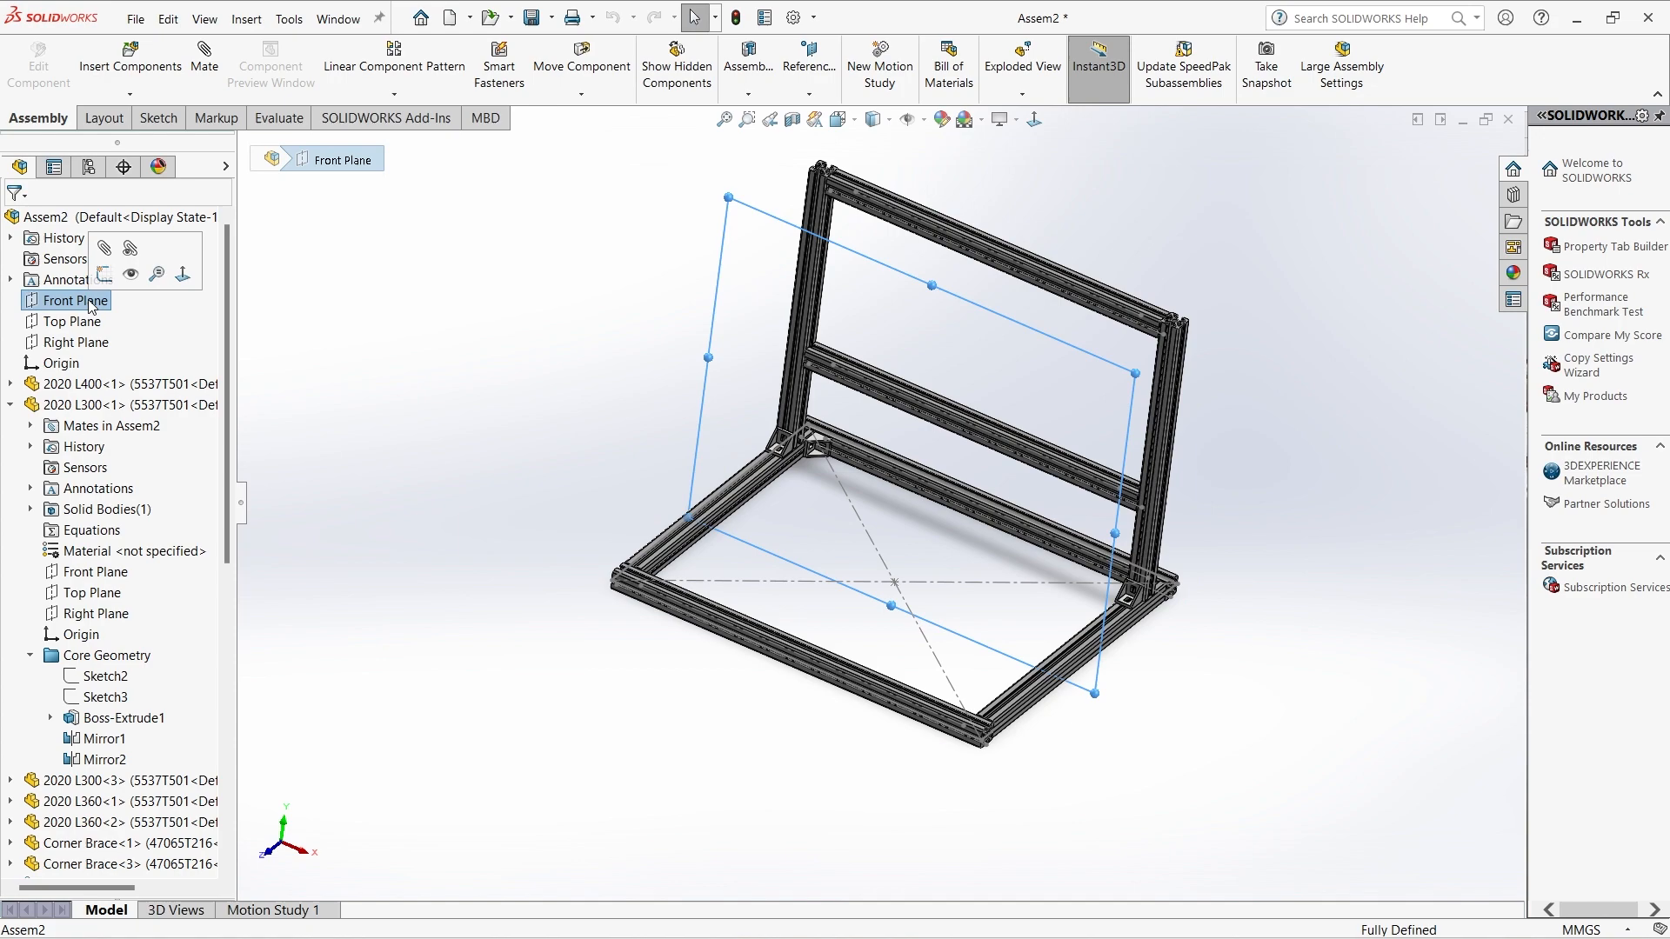
pyautogui.click(397, 95)
pyautogui.click(362, 251)
pyautogui.scroll(-2, 755, 461)
pyautogui.click(838, 439)
pyautogui.moveTo(1285, 654); pyautogui.dragTo(974, 627, button='middle')
pyautogui.click(1441, 147)
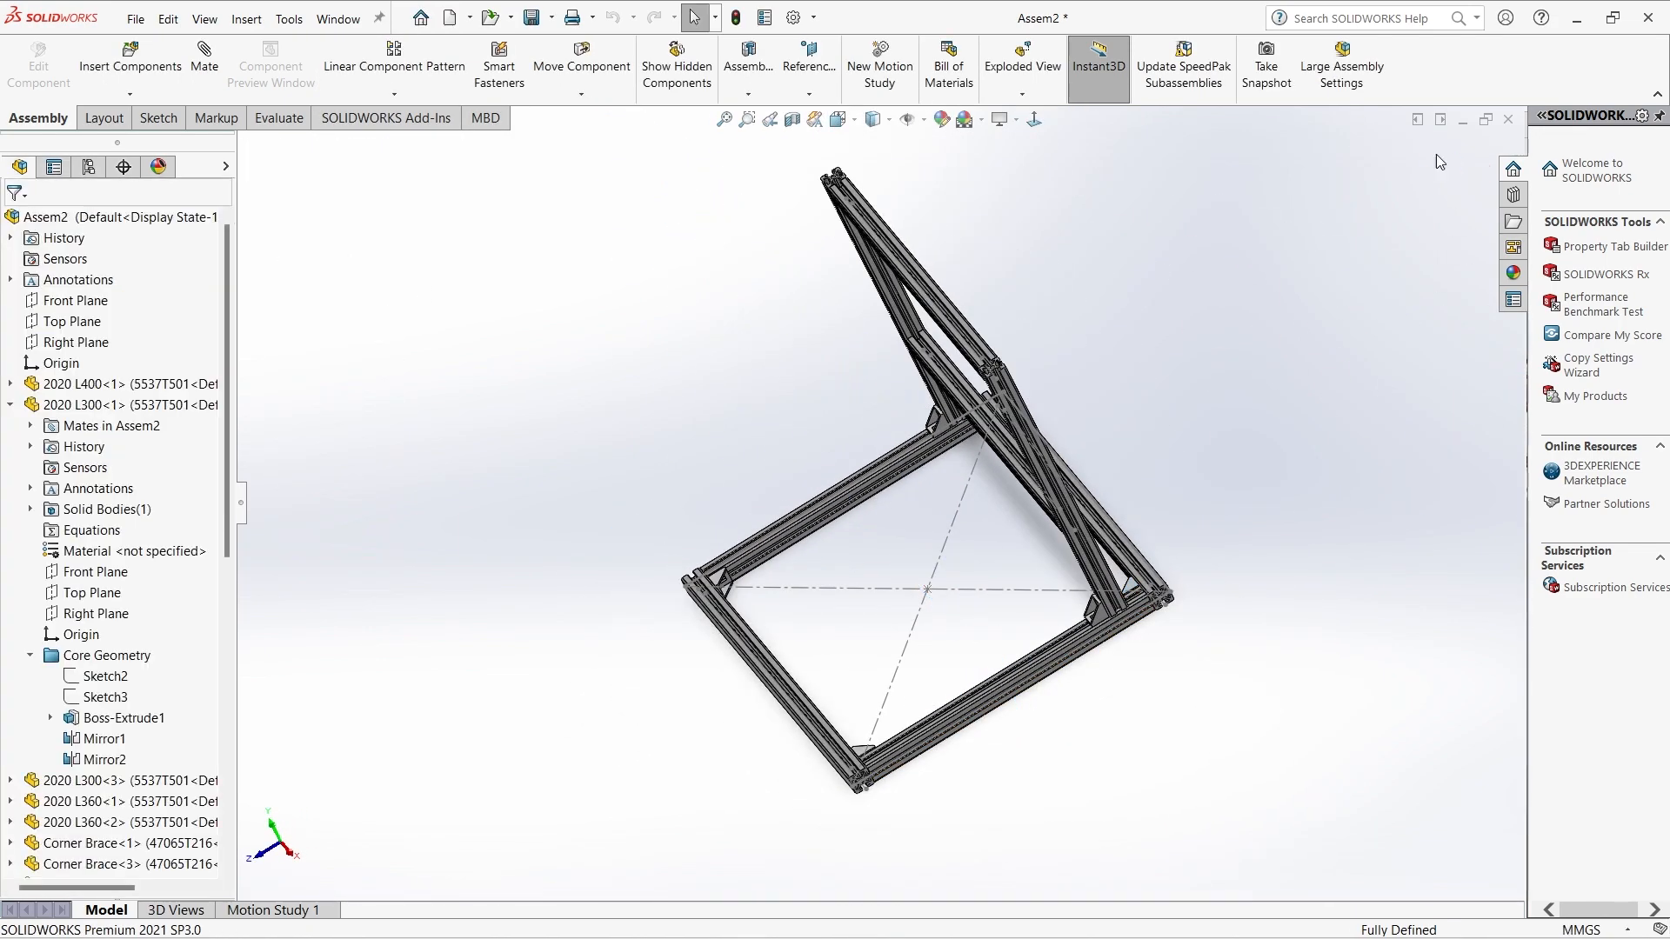
pyautogui.hotkey('ctrl', '7')
# Insert another Corner Brace and place it above the lower crossbar beside the left upright.
pyautogui.click(130, 57)
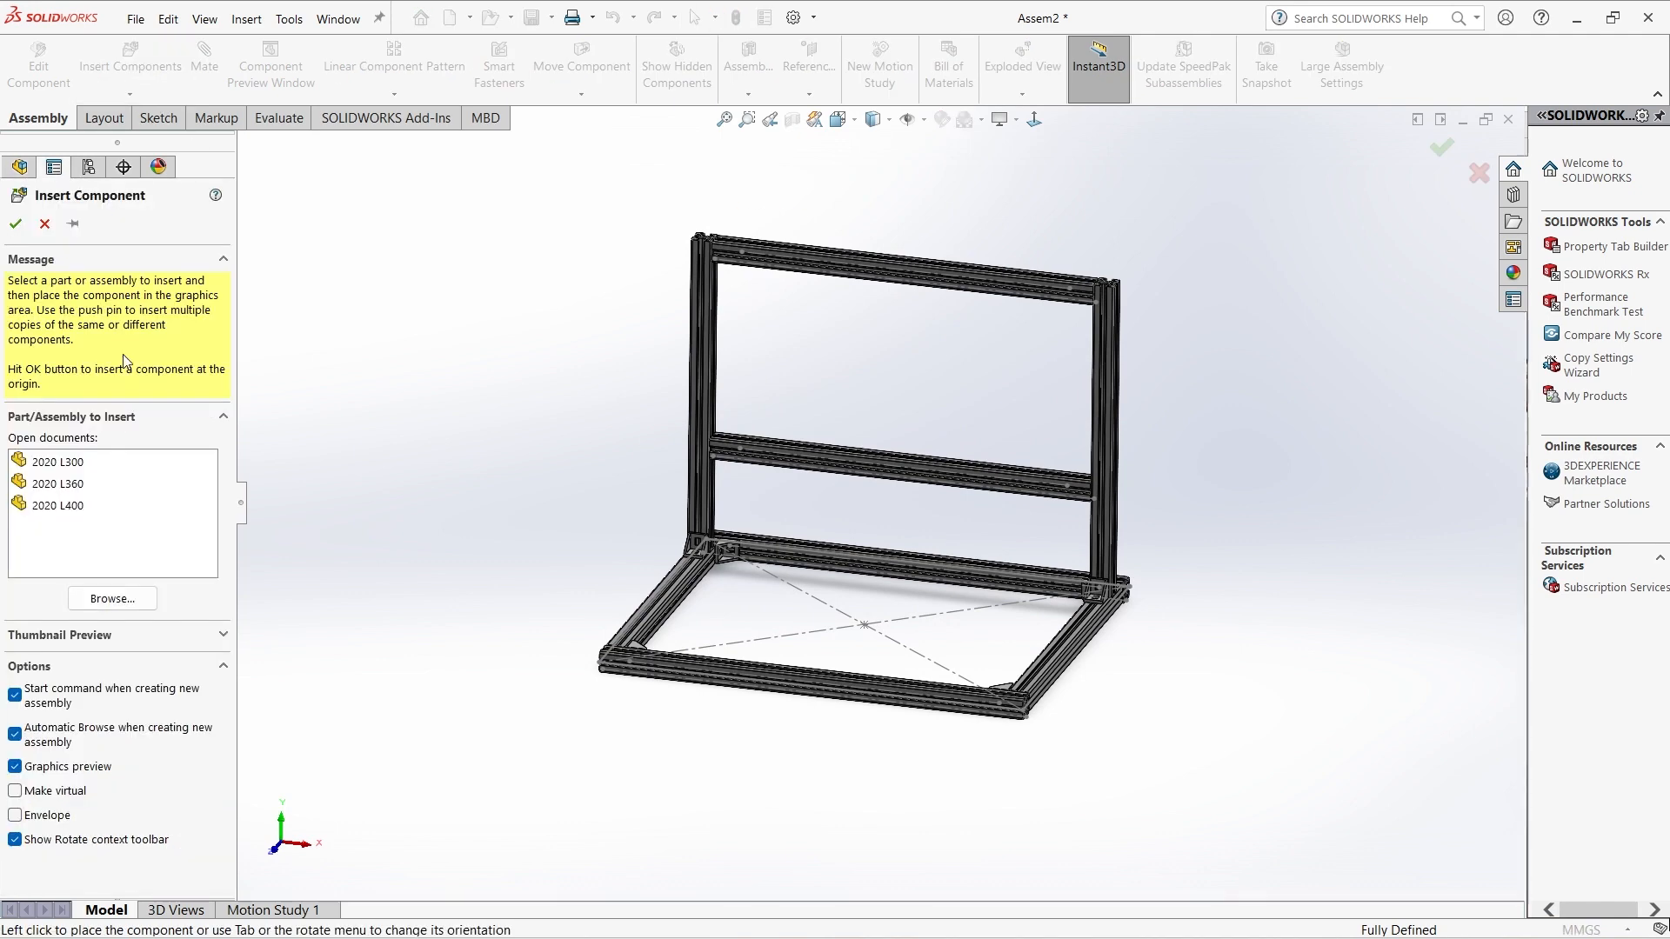
pyautogui.click(113, 599)
pyautogui.doubleClick(801, 451)
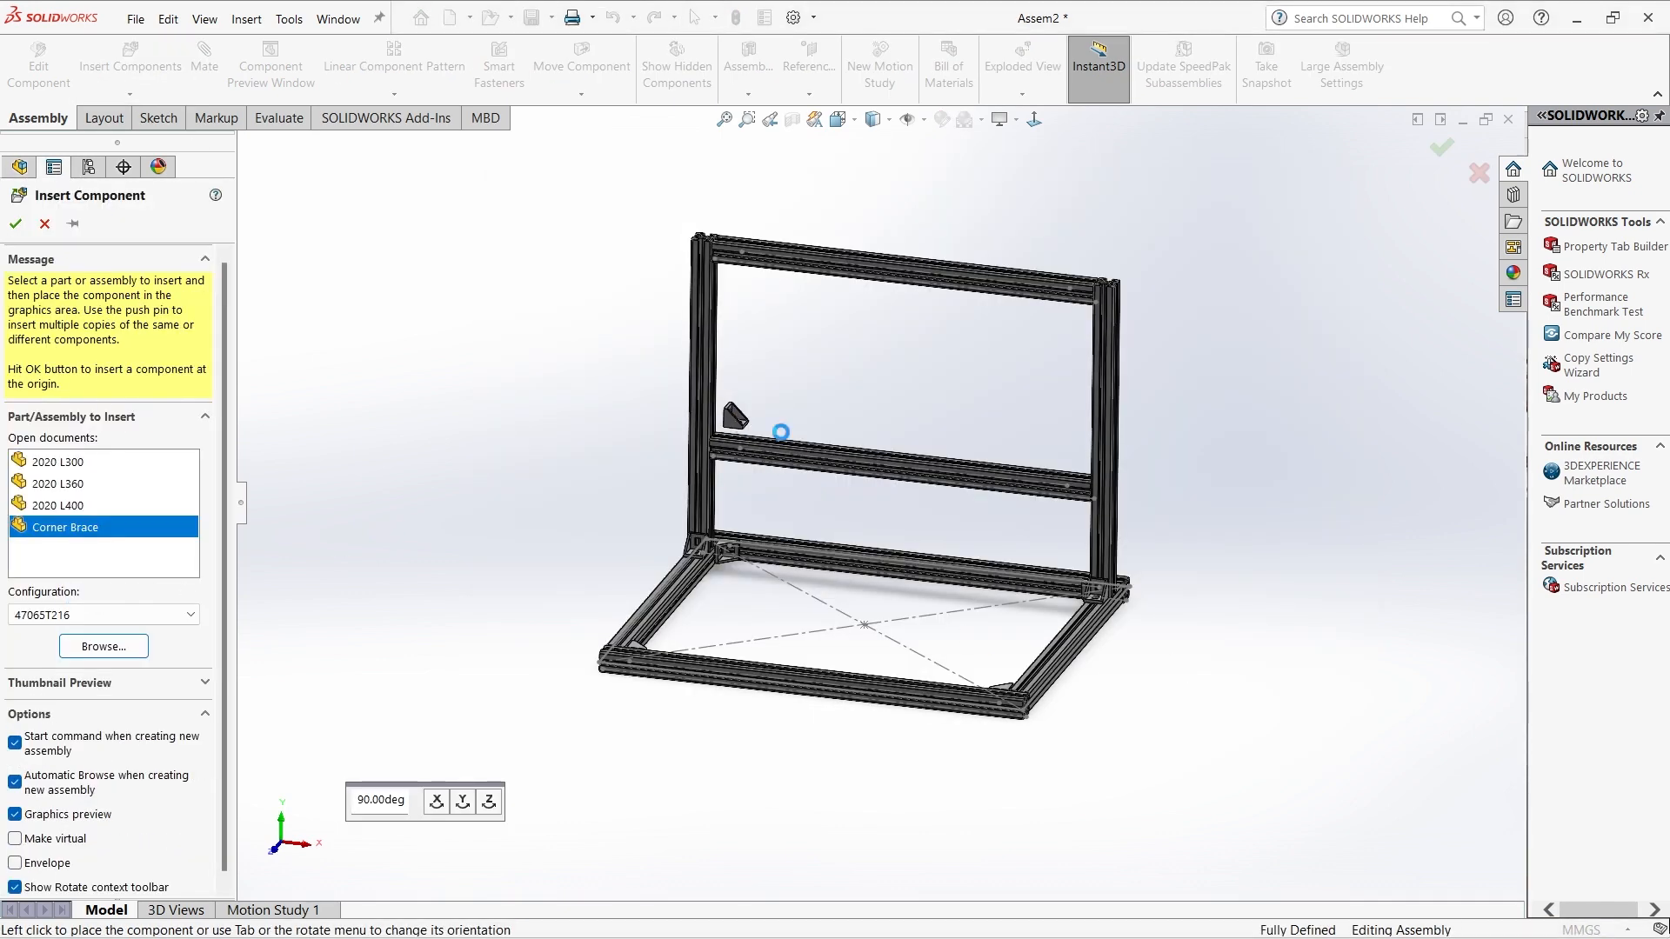
pyautogui.click(780, 432)
# Mate the crossbar corner brace's front side face coincident with the left upright's front face.
pyautogui.scroll(-10, 752, 411)
pyautogui.click(691, 414)
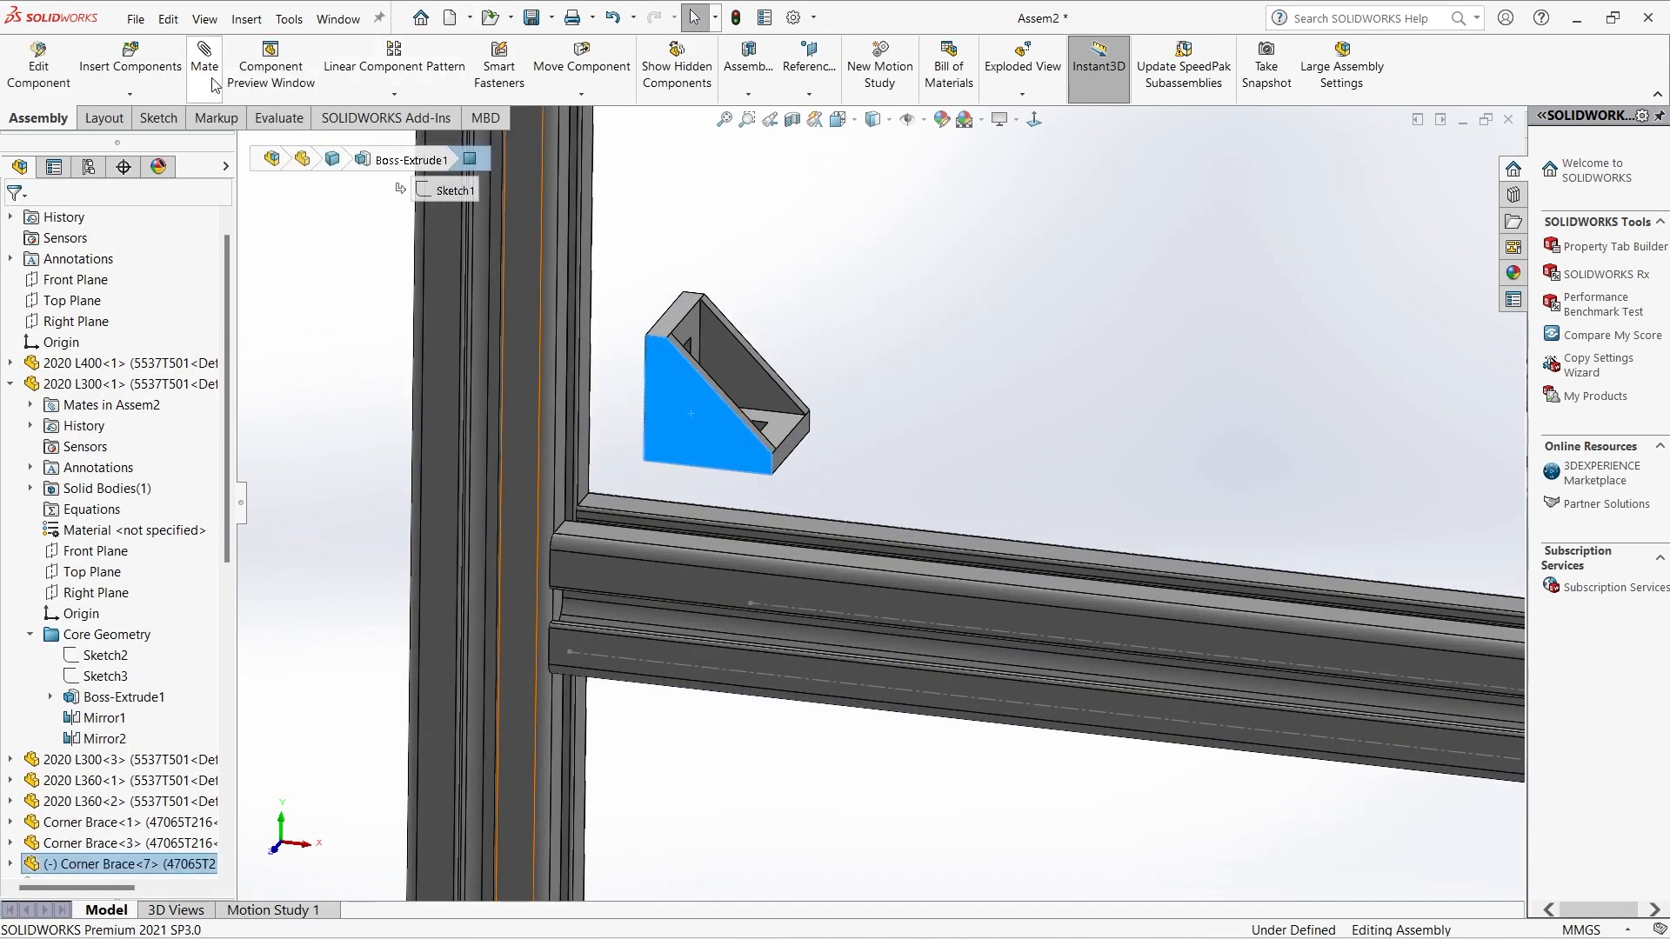
pyautogui.click(207, 77)
pyautogui.click(515, 355)
pyautogui.rightClick(1194, 407)
# Mate the crossbar corner brace's vertical mounting face coincident with the left upright's inner side face.
pyautogui.moveTo(608, 400); pyautogui.dragTo(742, 403)
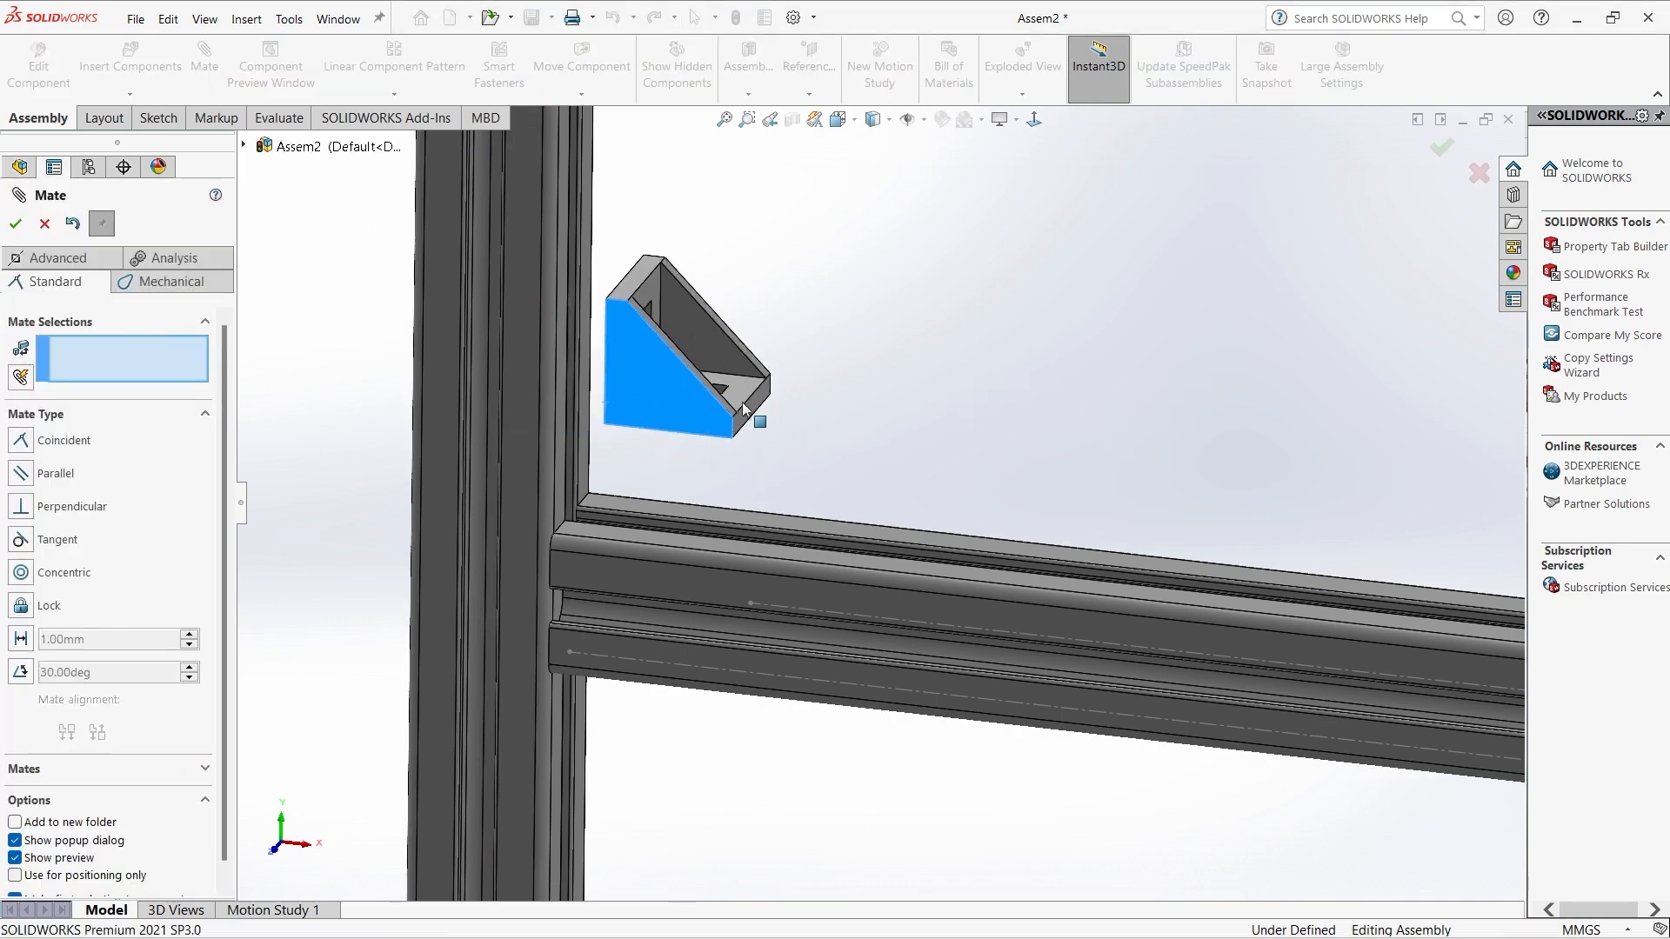
pyautogui.moveTo(743, 406); pyautogui.dragTo(560, 267, button='middle')
pyautogui.click(607, 347)
pyautogui.click(564, 271)
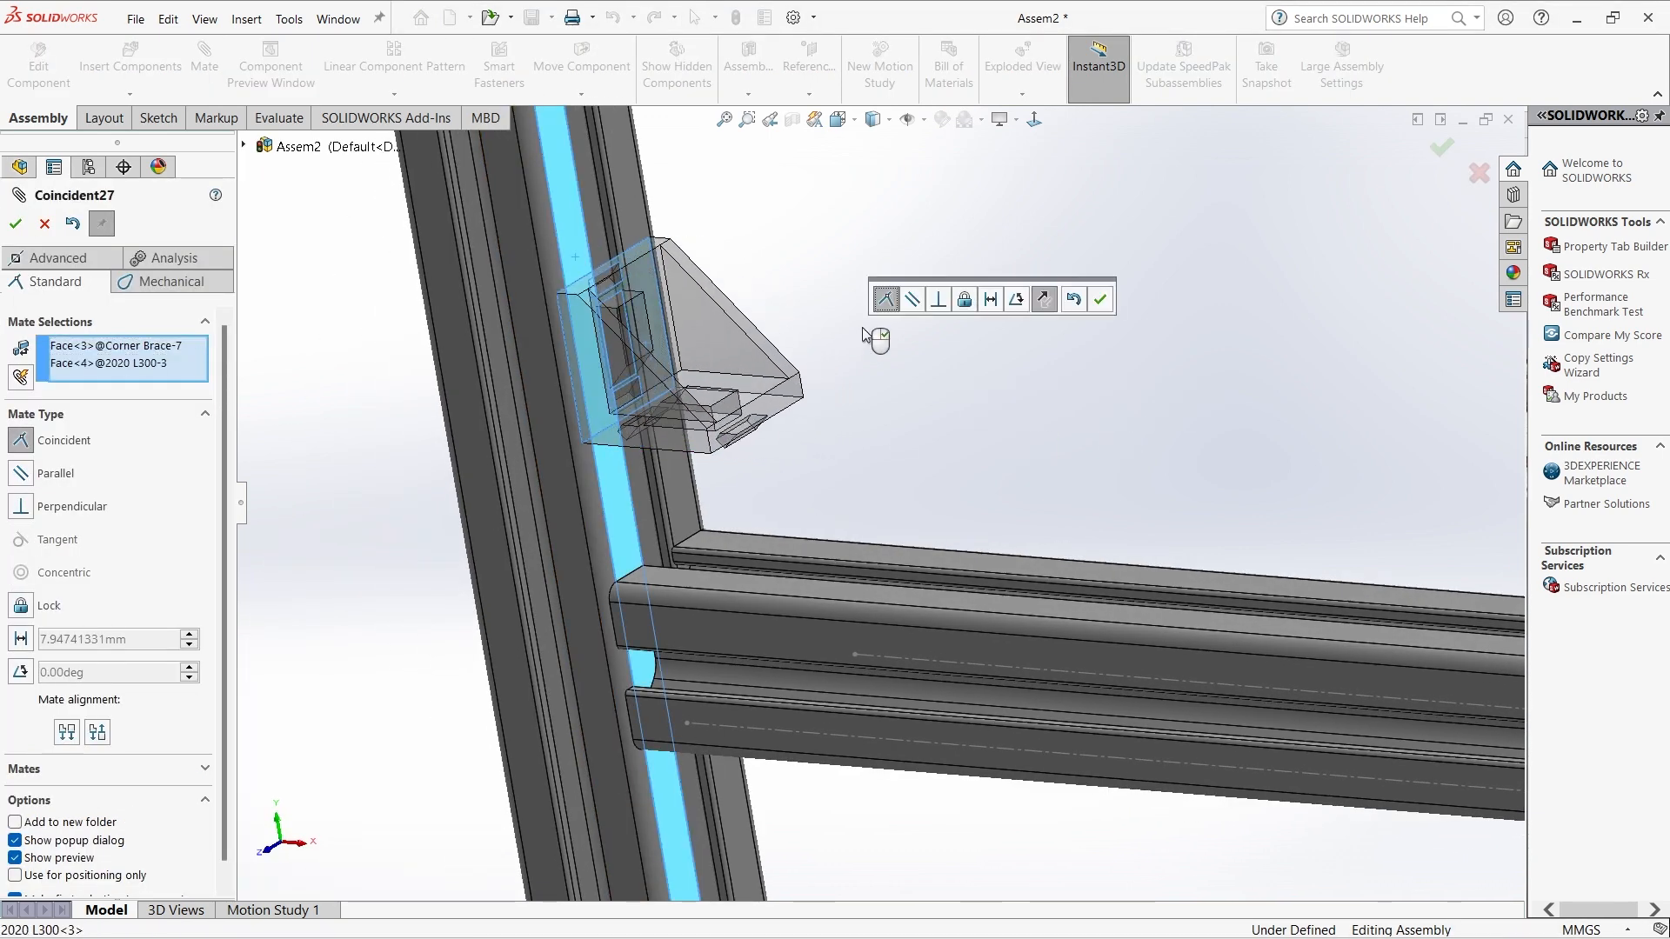
pyautogui.rightClick(878, 337)
# Mate the corner brace's underside coincident with the lower crossbar's top face and finish mating.
pyautogui.moveTo(849, 455); pyautogui.dragTo(761, 507, button='middle')
pyautogui.click(707, 429)
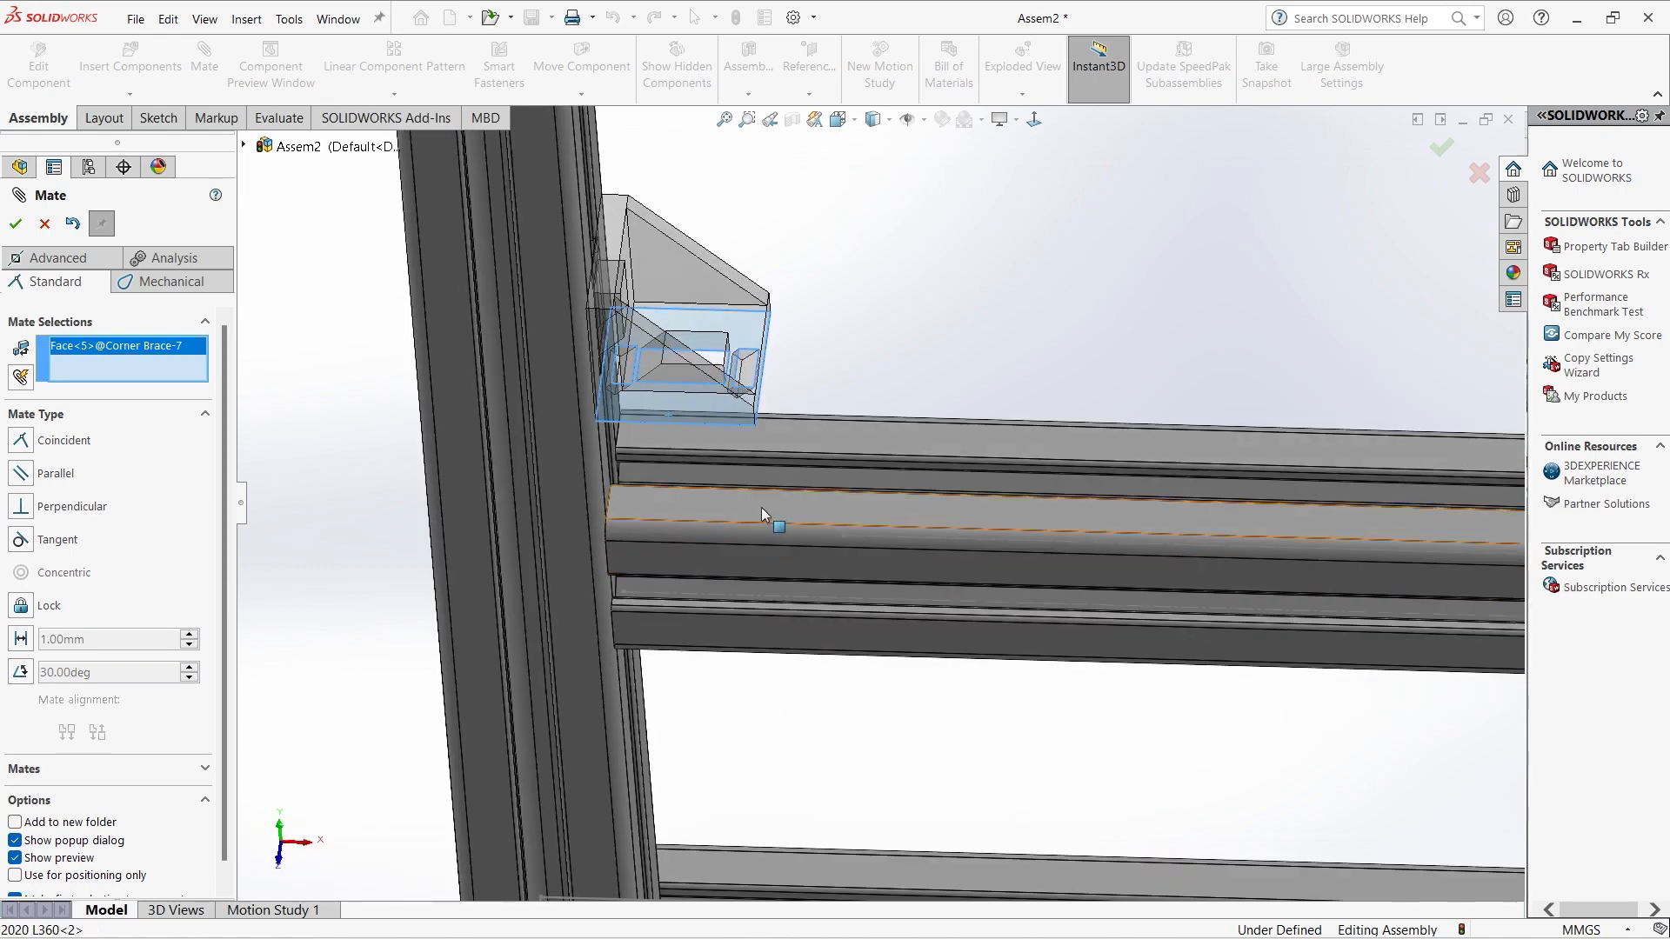
pyautogui.click(765, 509)
pyautogui.click(1495, 469)
pyautogui.scroll(8, 1002, 489)
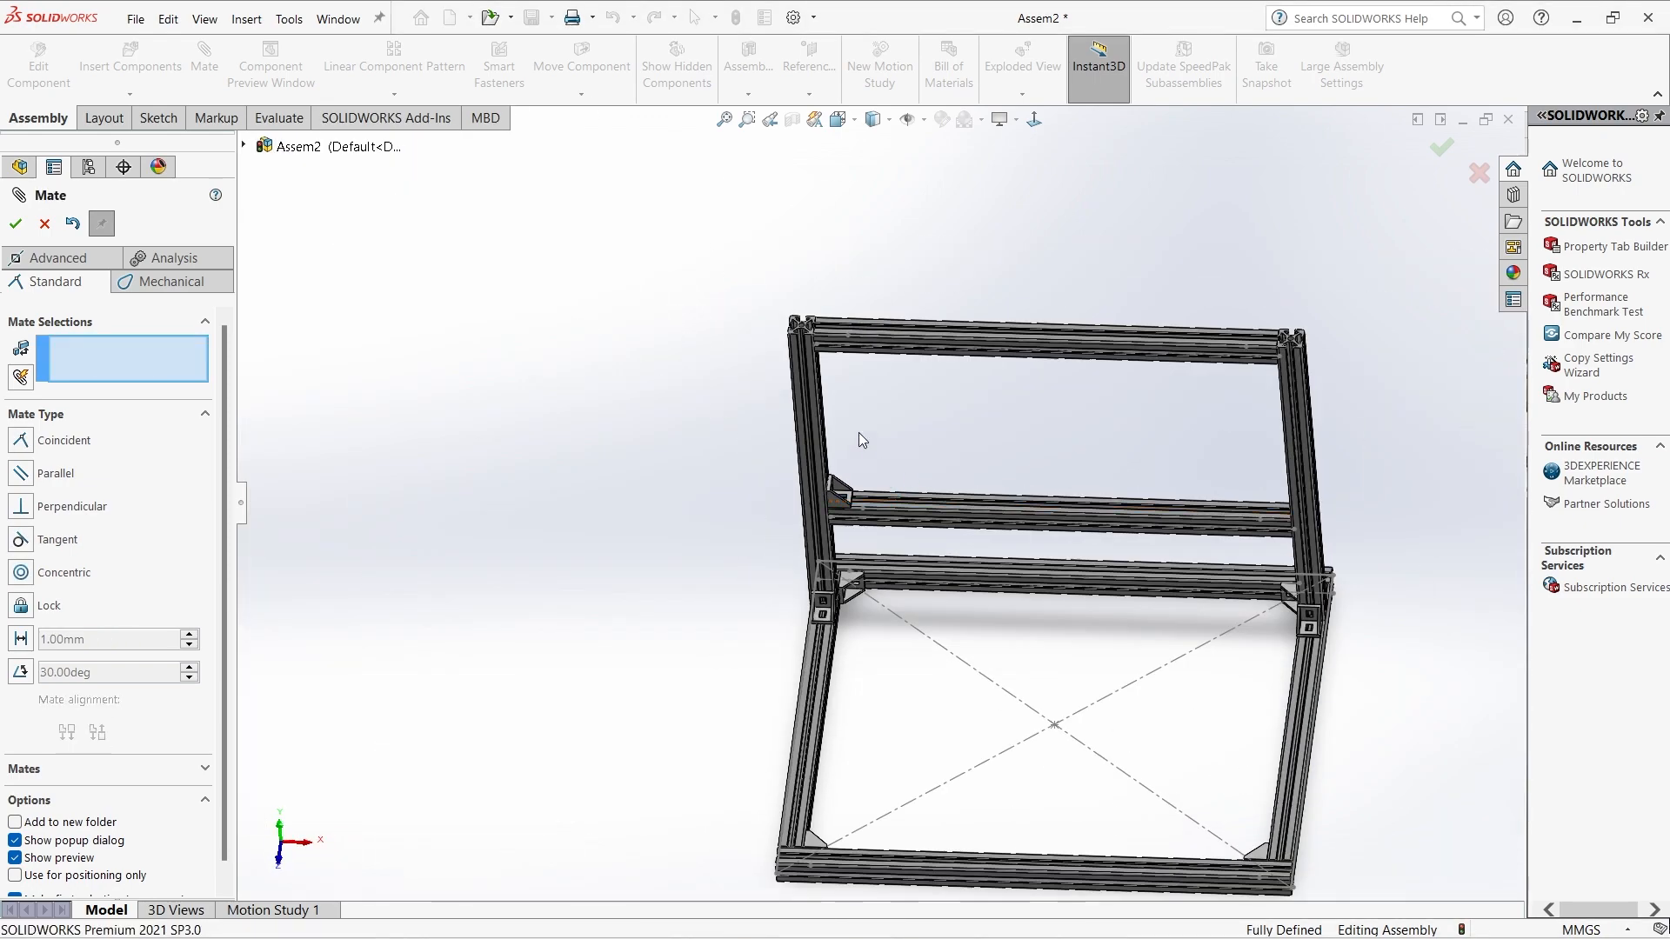
pyautogui.click(45, 223)
# Mirror the corner brace above the lower crossbar about the Right Plane.
pyautogui.click(394, 93)
pyautogui.click(366, 245)
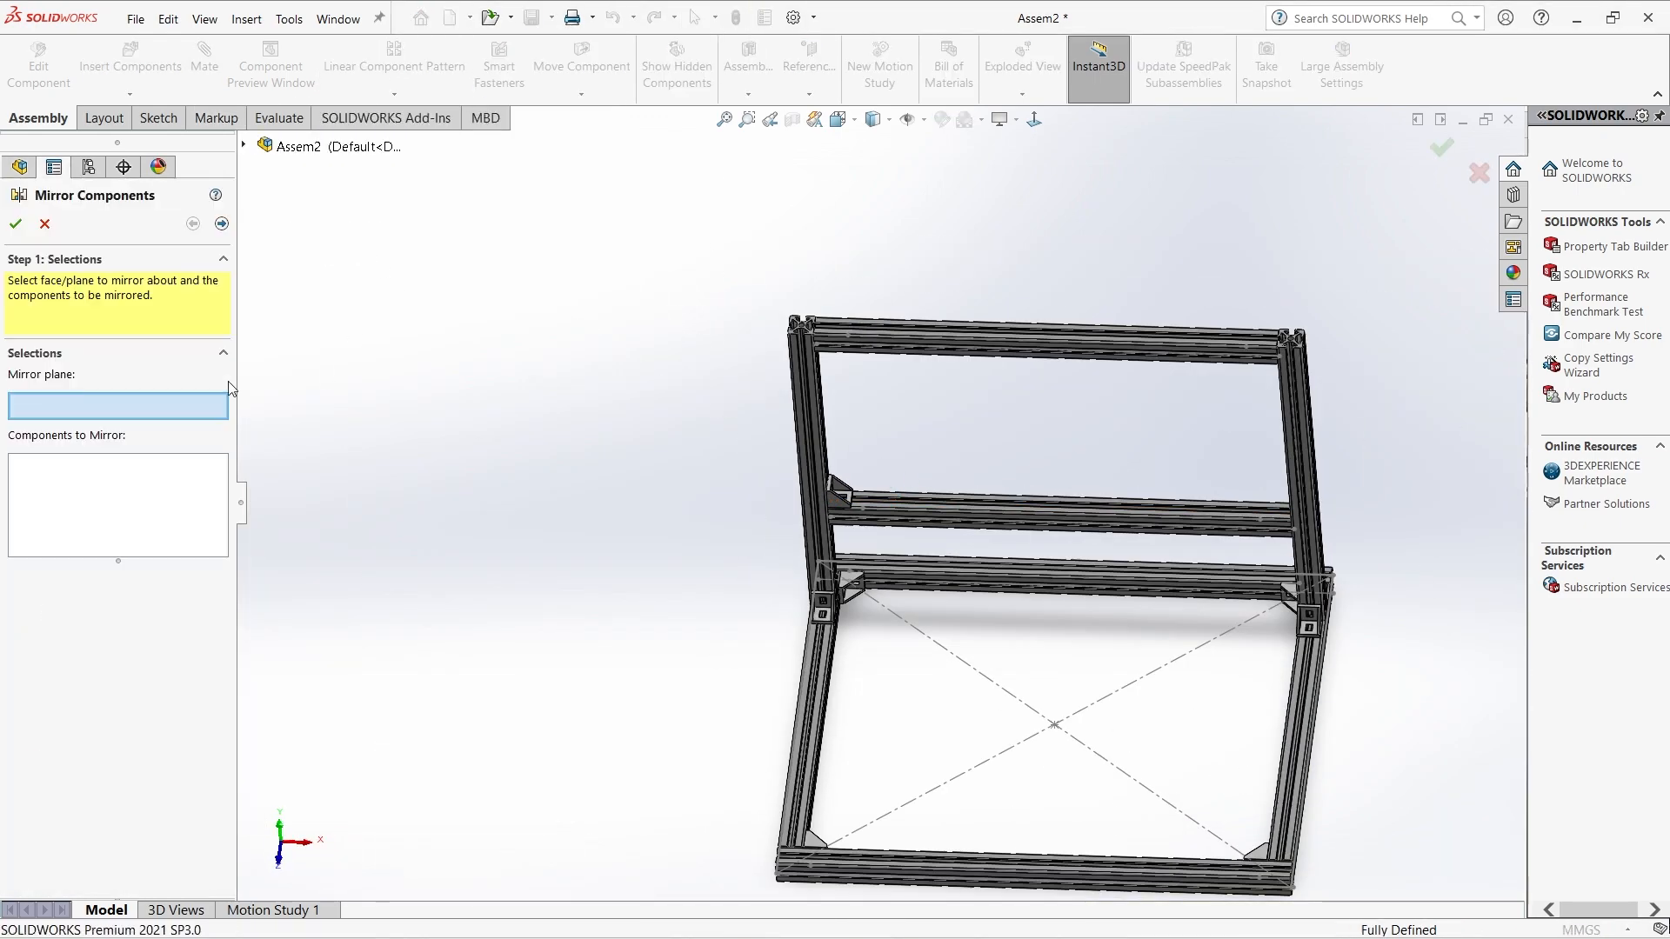
pyautogui.click(243, 146)
pyautogui.click(292, 273)
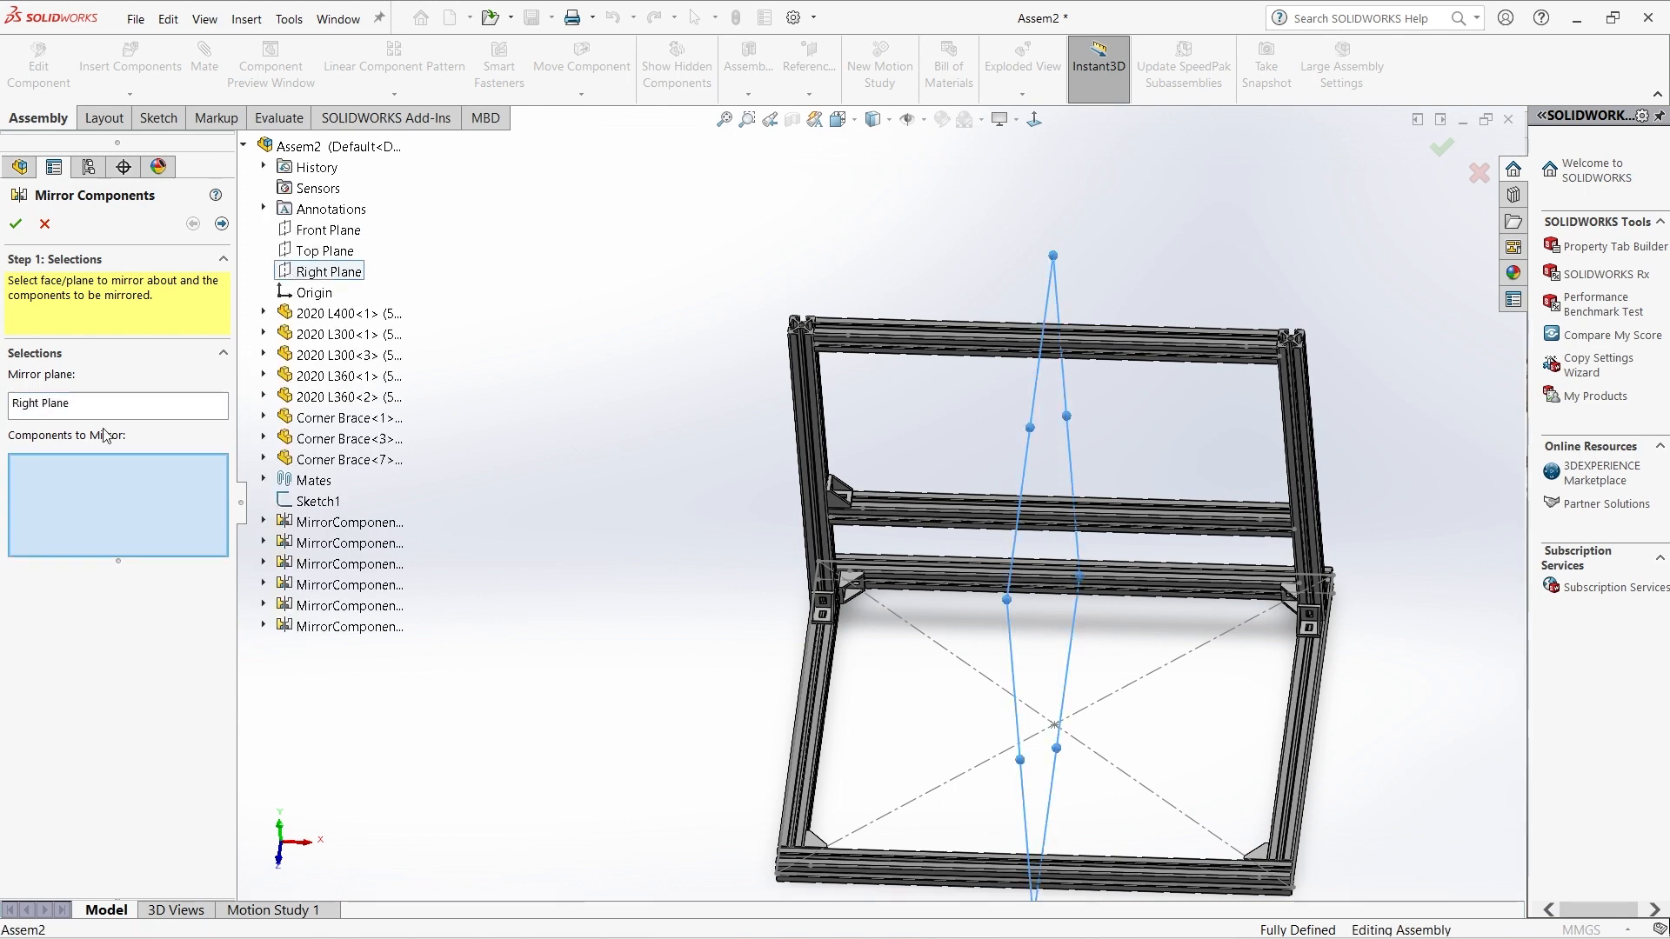
pyautogui.click(1442, 147)
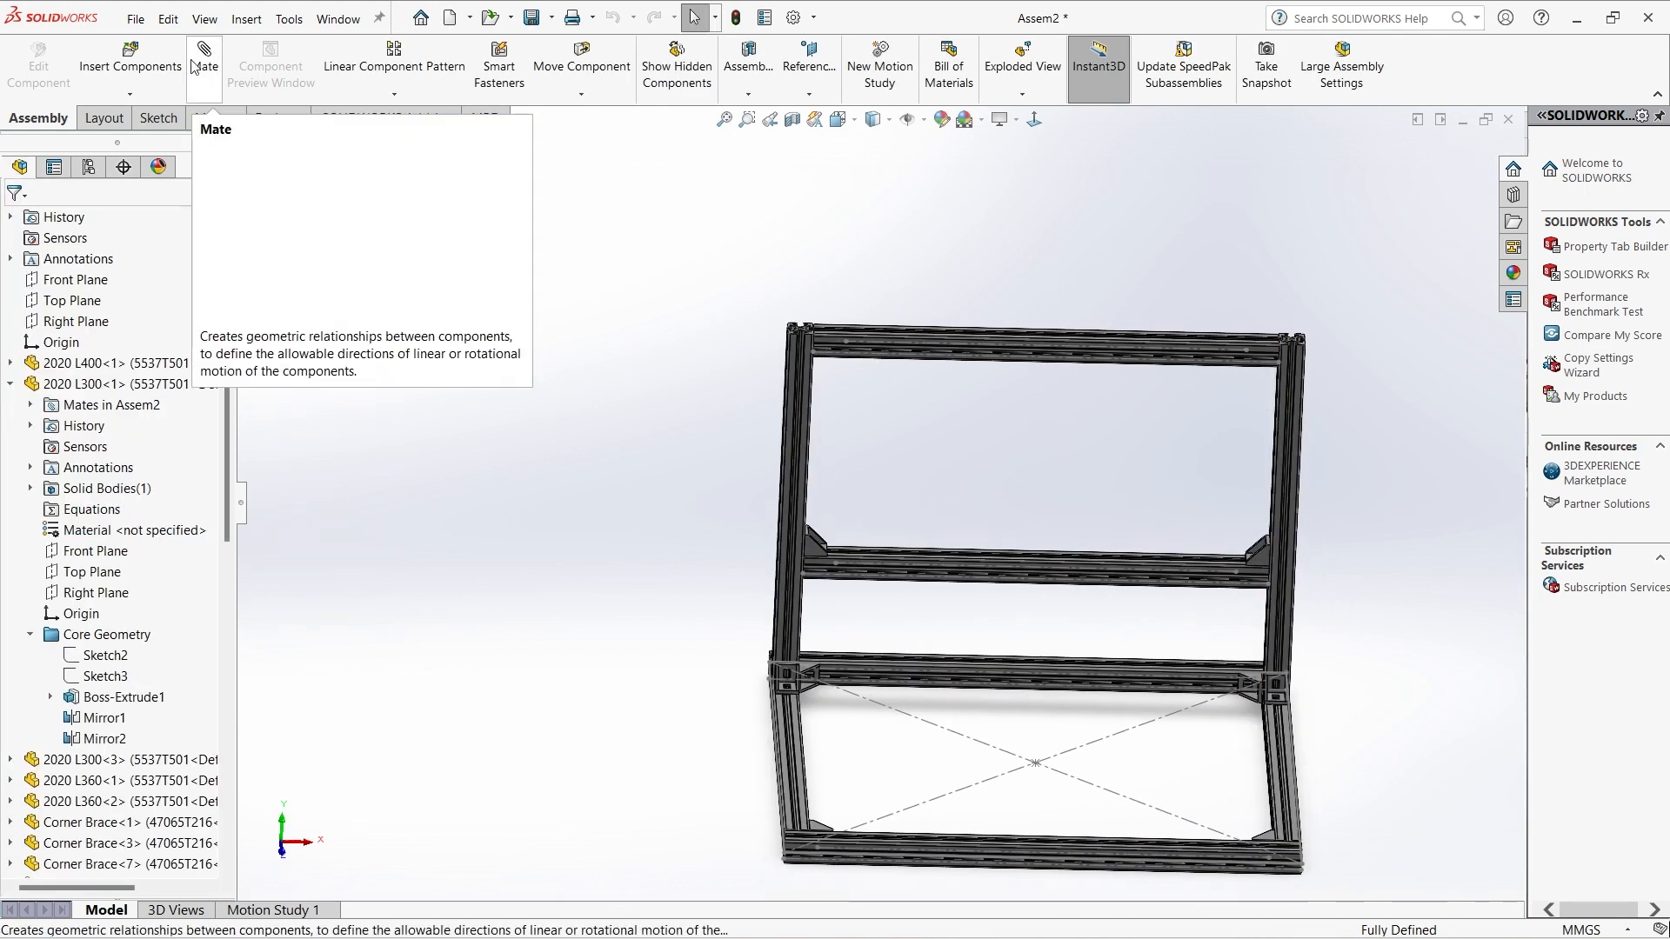
# Insert another Corner Brace and place it beneath the upper crossbar, near the left upright.
pyautogui.click(130, 57)
pyautogui.click(110, 600)
pyautogui.doubleClick(800, 441)
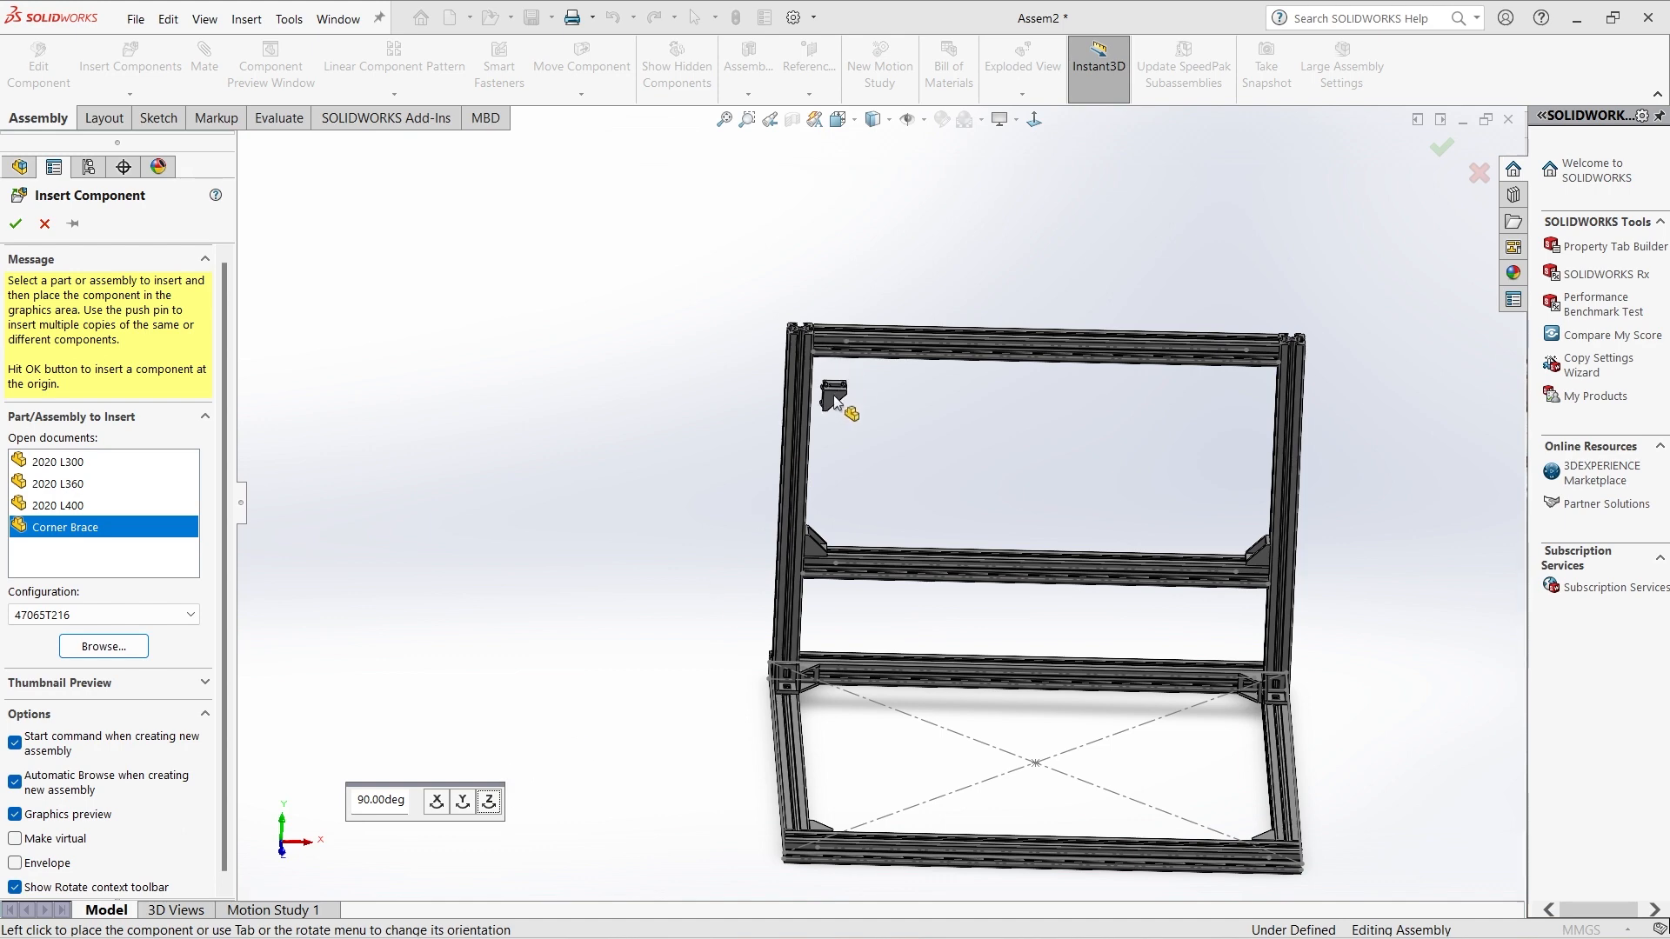
pyautogui.moveTo(835, 400); pyautogui.dragTo(889, 555, button='middle')
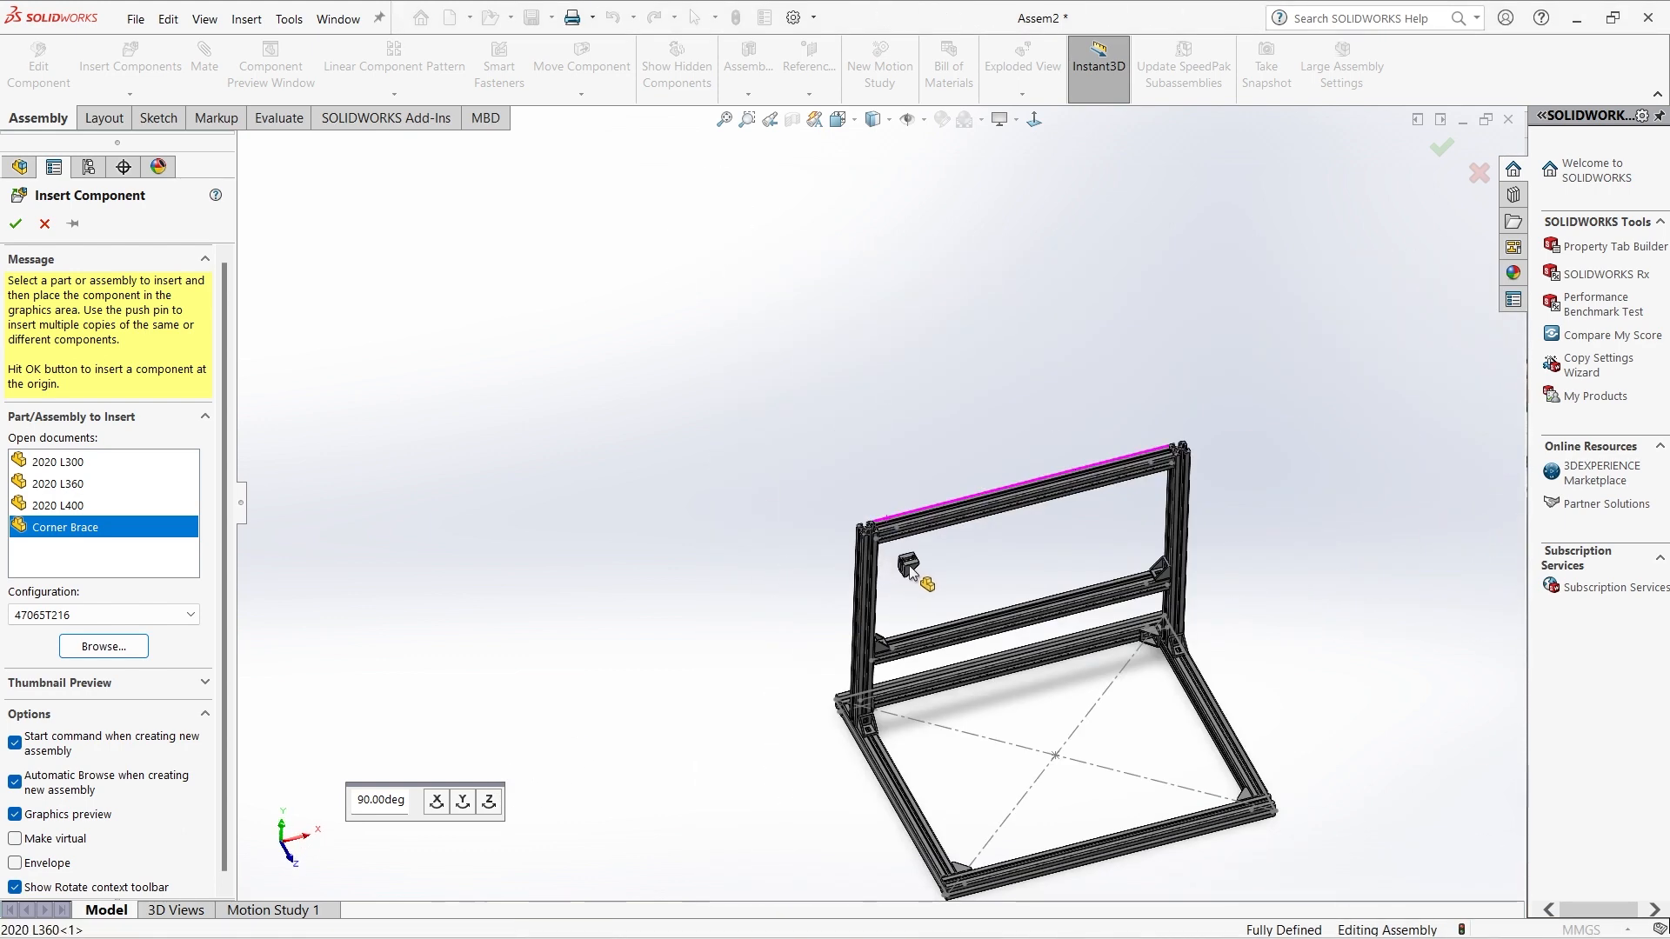
pyautogui.click(909, 569)
# Mate the new corner brace's triangular side face coincident with the upper crossbar's front face.
pyautogui.scroll(-5, 879, 539)
pyautogui.click(920, 535)
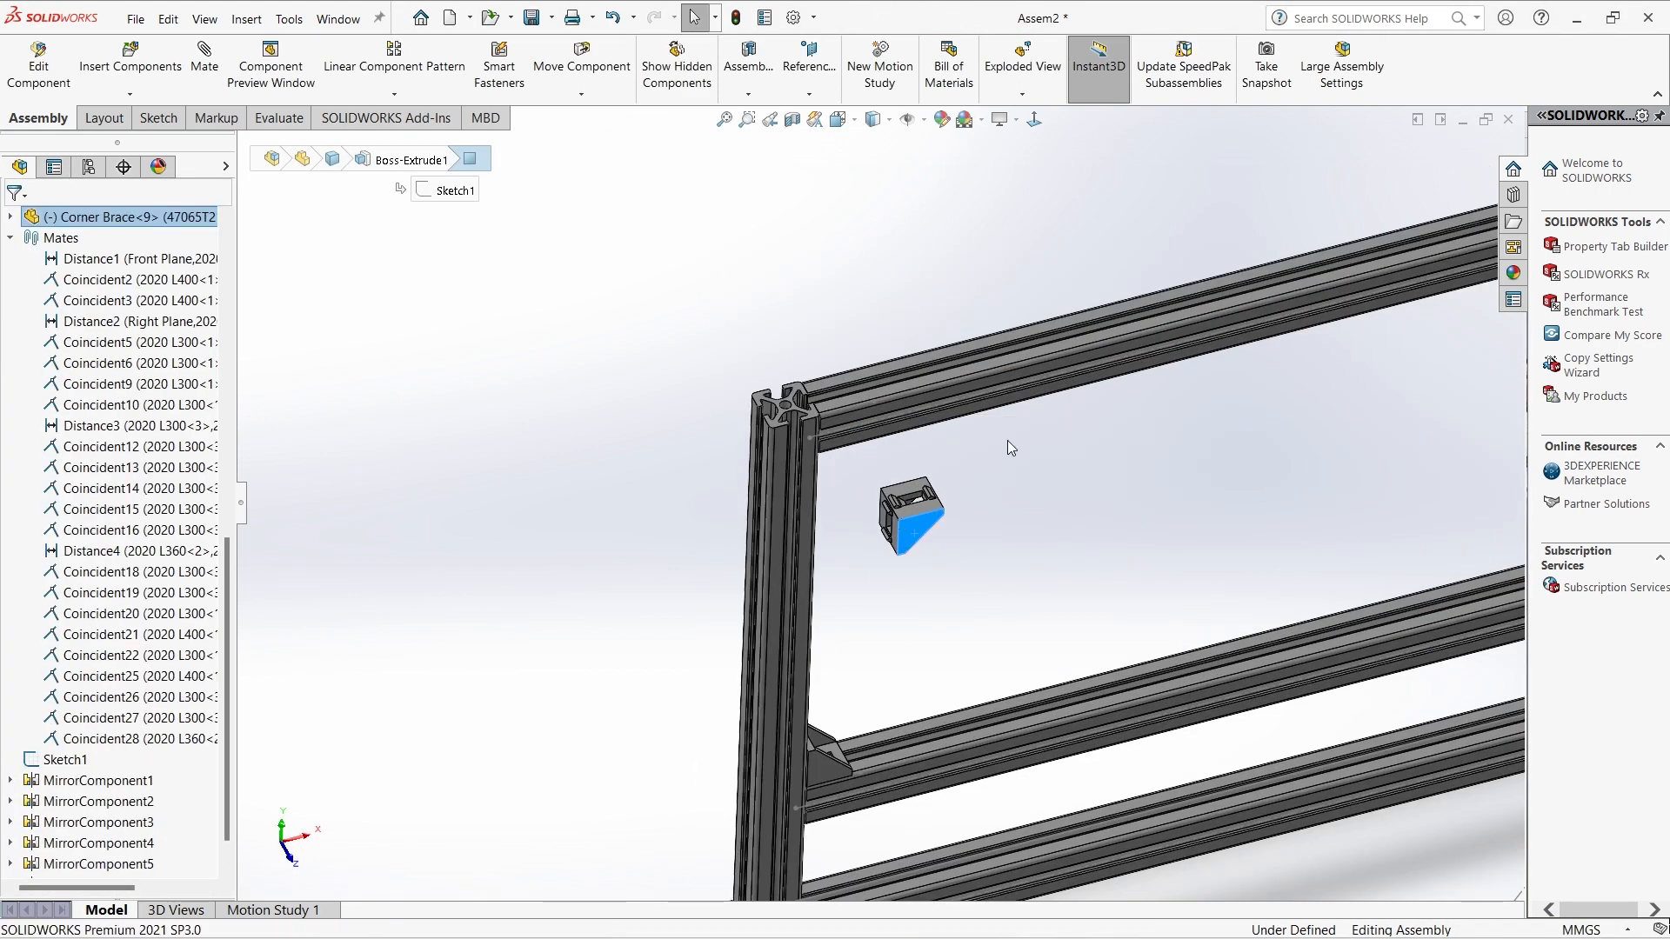
pyautogui.press('m')
pyautogui.click(909, 426)
pyautogui.click(1323, 432)
# Mate the corner brace's top mounting face coincident with the underside of the upper crossbar.
pyautogui.moveTo(857, 469); pyautogui.dragTo(814, 369, button='middle')
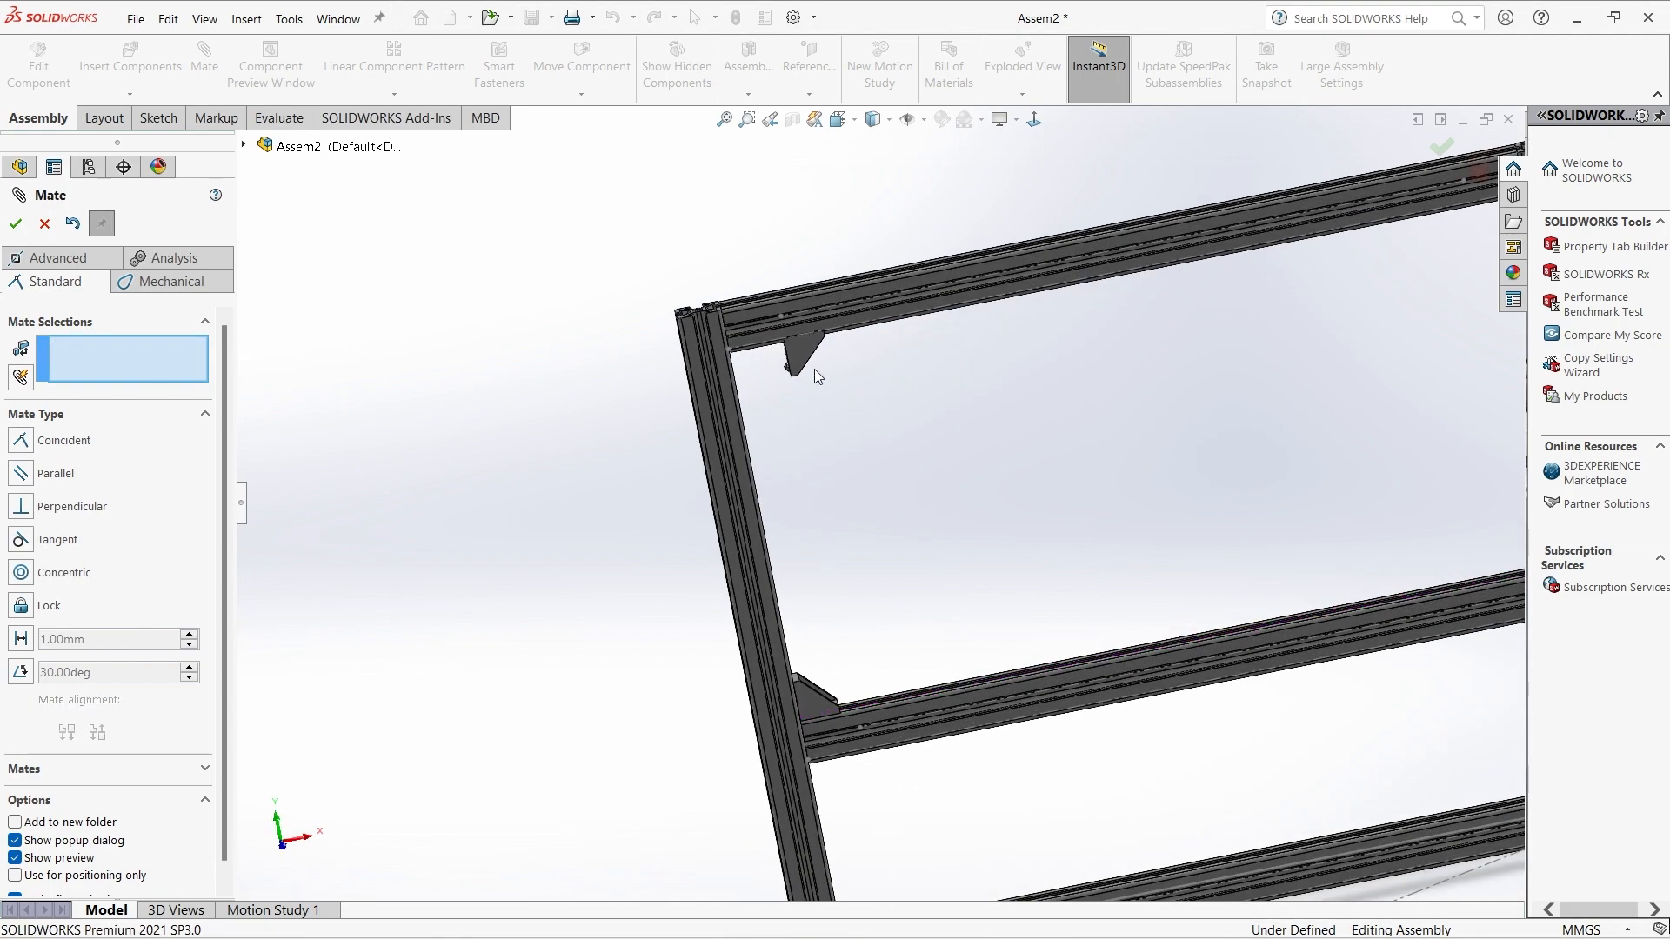
pyautogui.scroll(-6, 800, 343)
pyautogui.moveTo(801, 450); pyautogui.dragTo(839, 565)
pyautogui.click(846, 421)
pyautogui.moveTo(846, 421); pyautogui.dragTo(765, 252, button='middle')
pyautogui.click(704, 386)
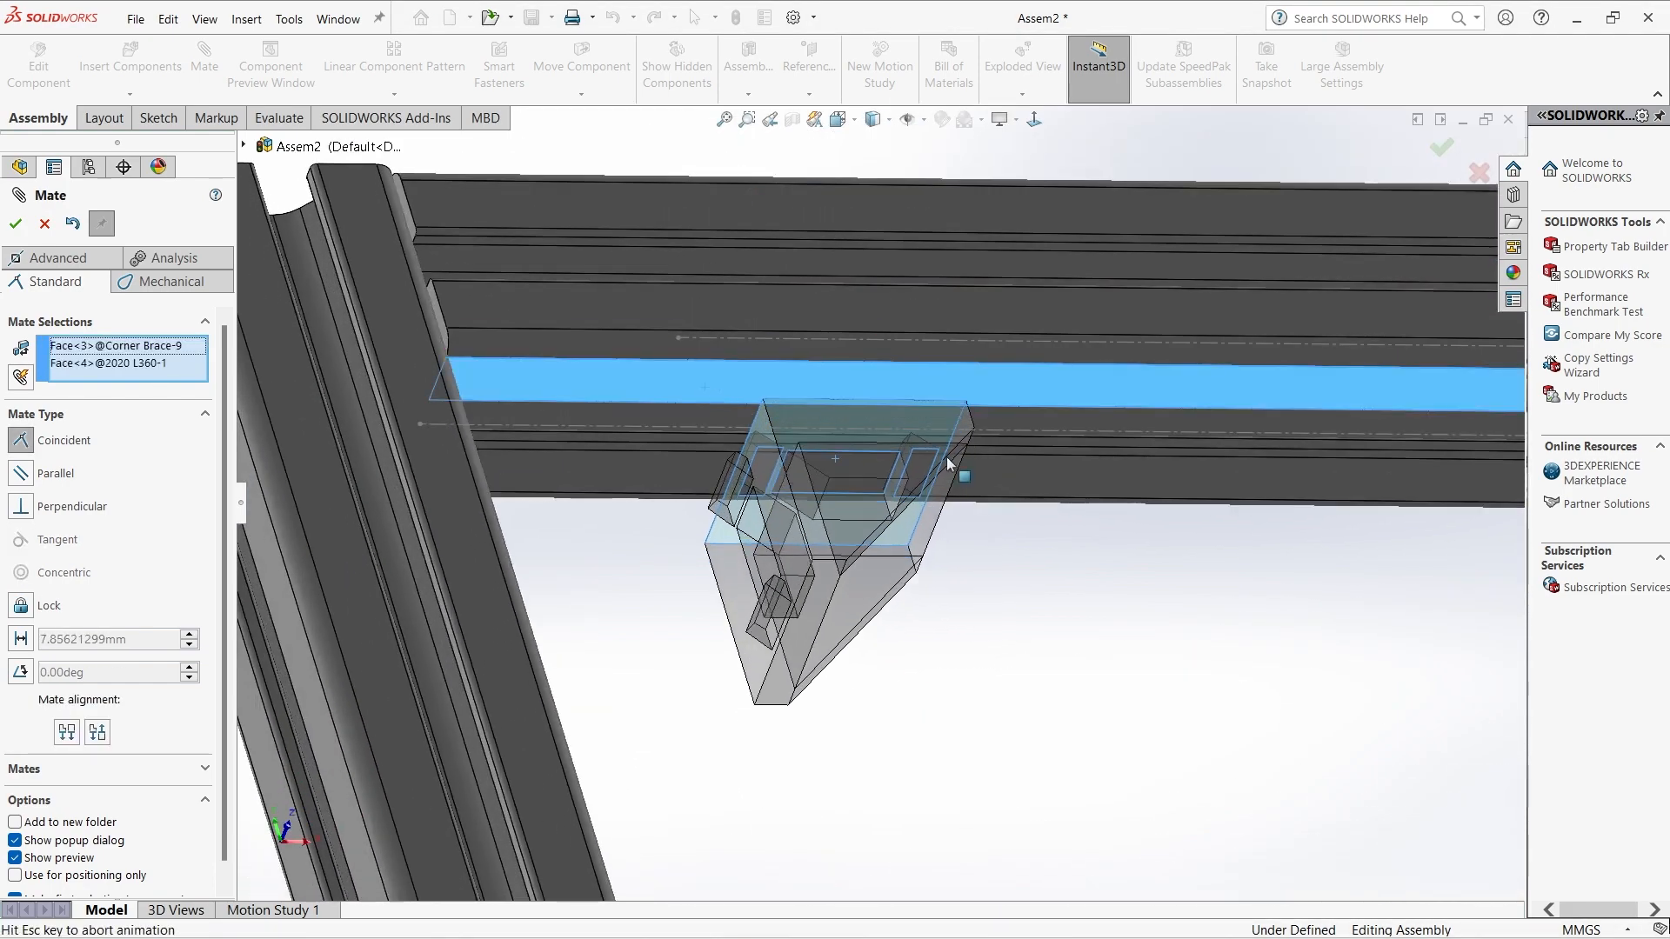
pyautogui.click(1502, 406)
# Mate the corner brace's vertical mounting face coincident with the left upright's inner side face and finish mating.
pyautogui.moveTo(879, 469); pyautogui.dragTo(661, 514, button='middle')
pyautogui.click(779, 487)
pyautogui.click(649, 483)
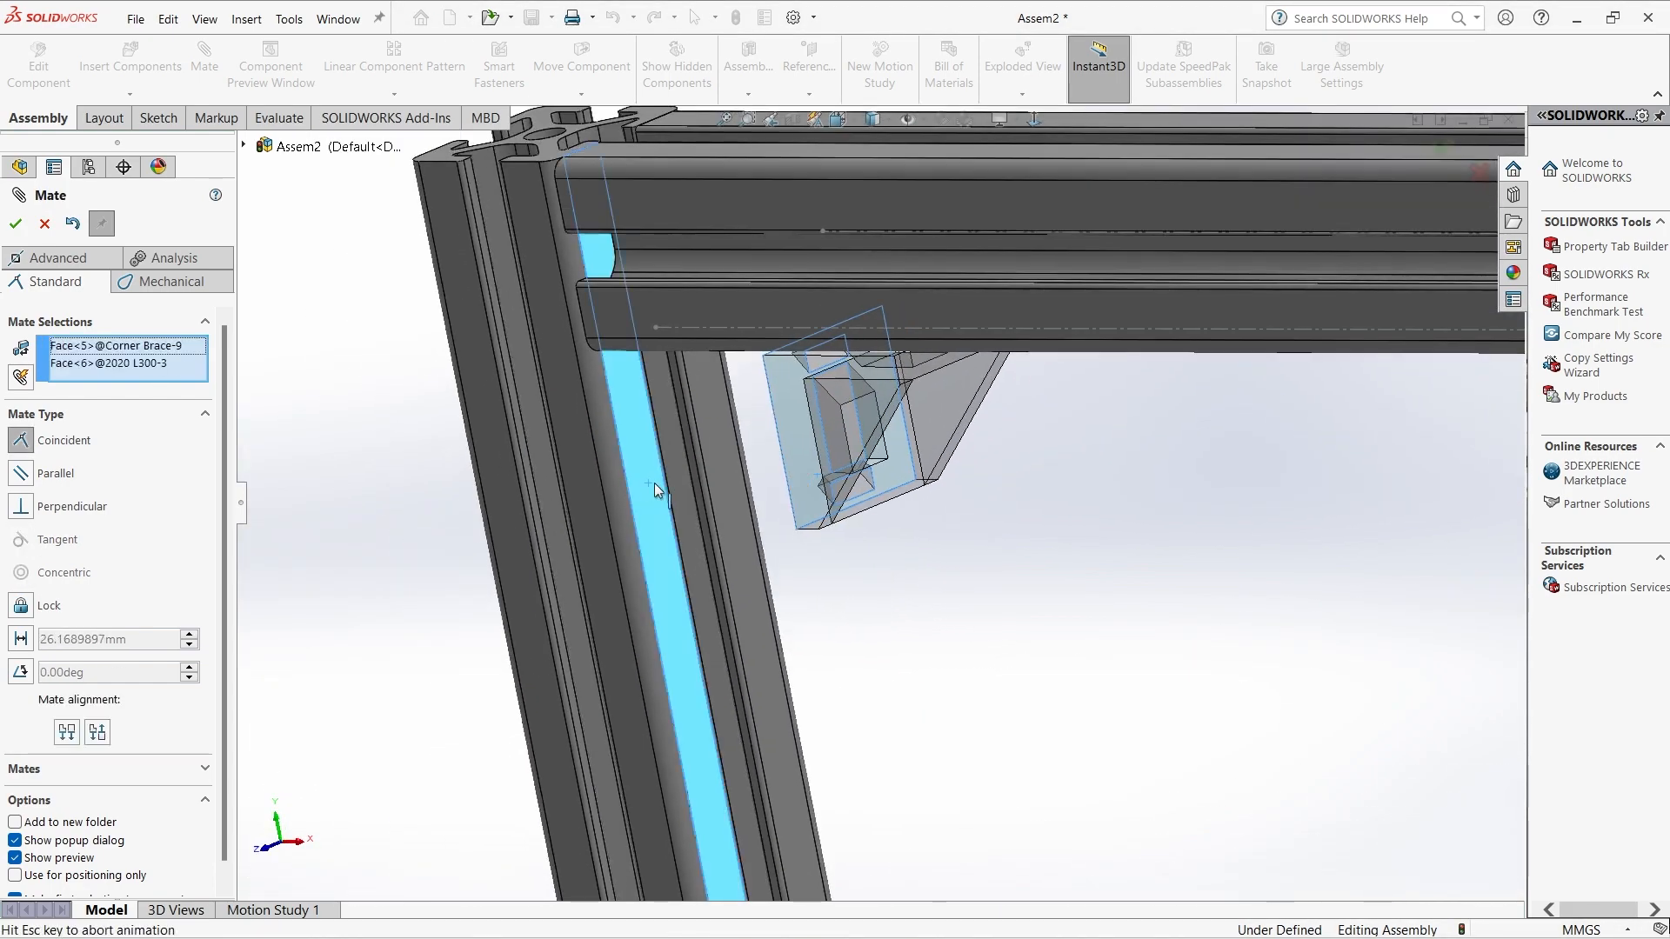
pyautogui.click(1402, 441)
pyautogui.scroll(4, 856, 509)
pyautogui.moveTo(795, 508); pyautogui.dragTo(991, 514, button='middle')
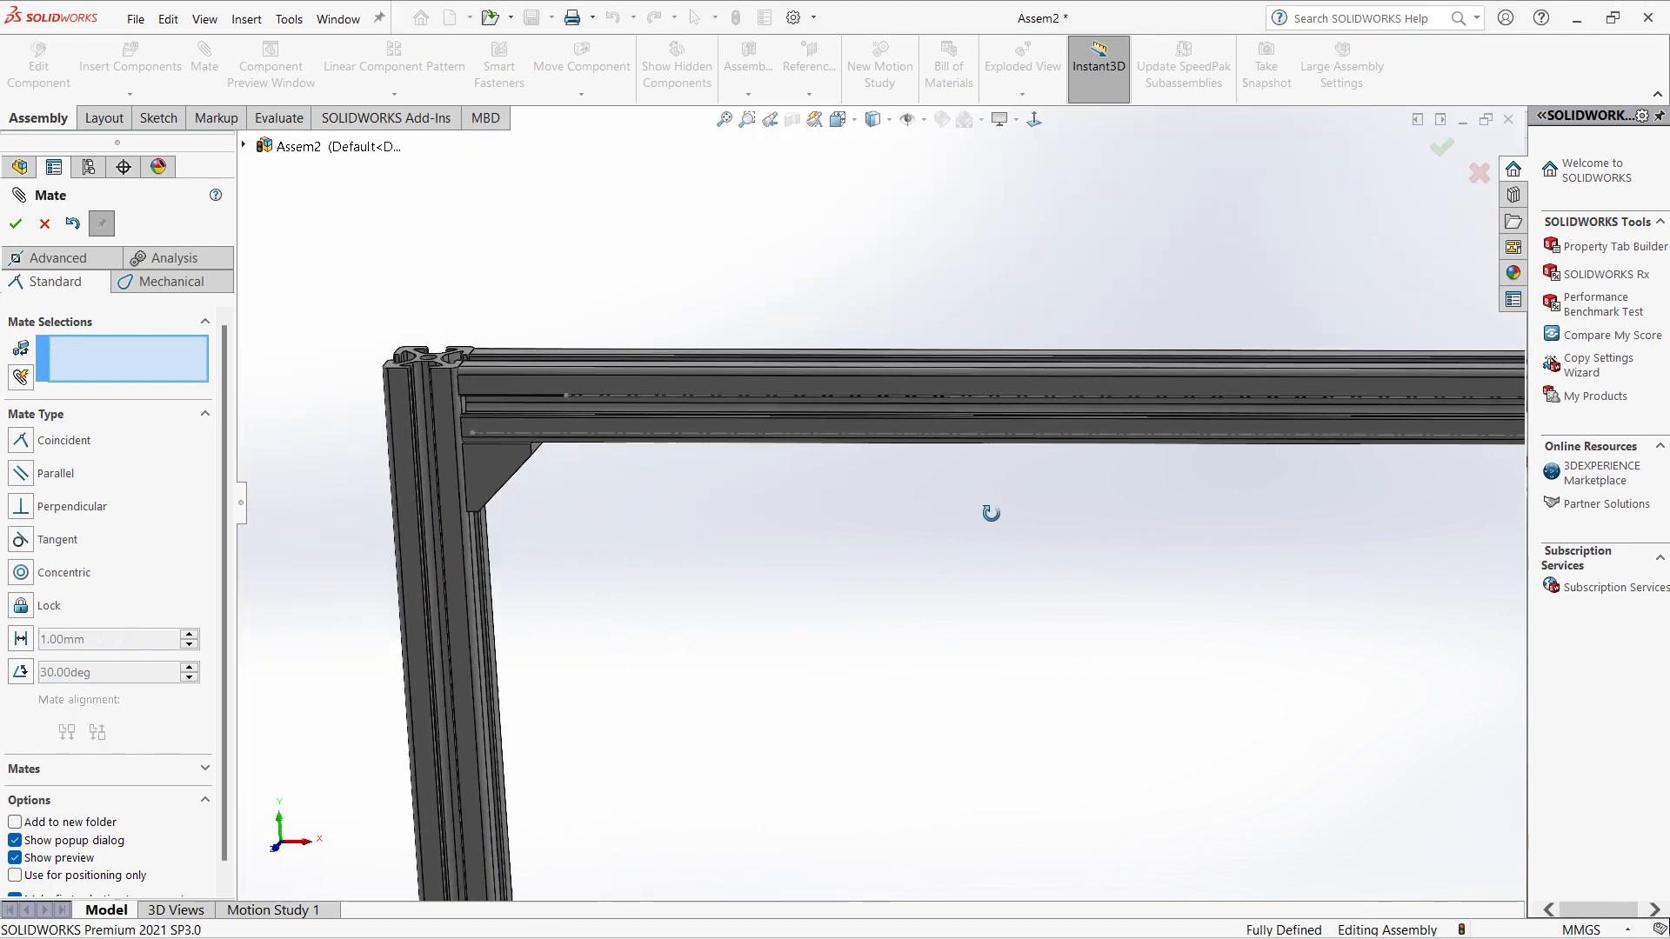
pyautogui.scroll(5, 827, 483)
pyautogui.click(15, 223)
# Mirror the corner brace under the upper crossbar about the Right Plane and show the frame in isometric view.
pyautogui.click(394, 94)
pyautogui.click(365, 252)
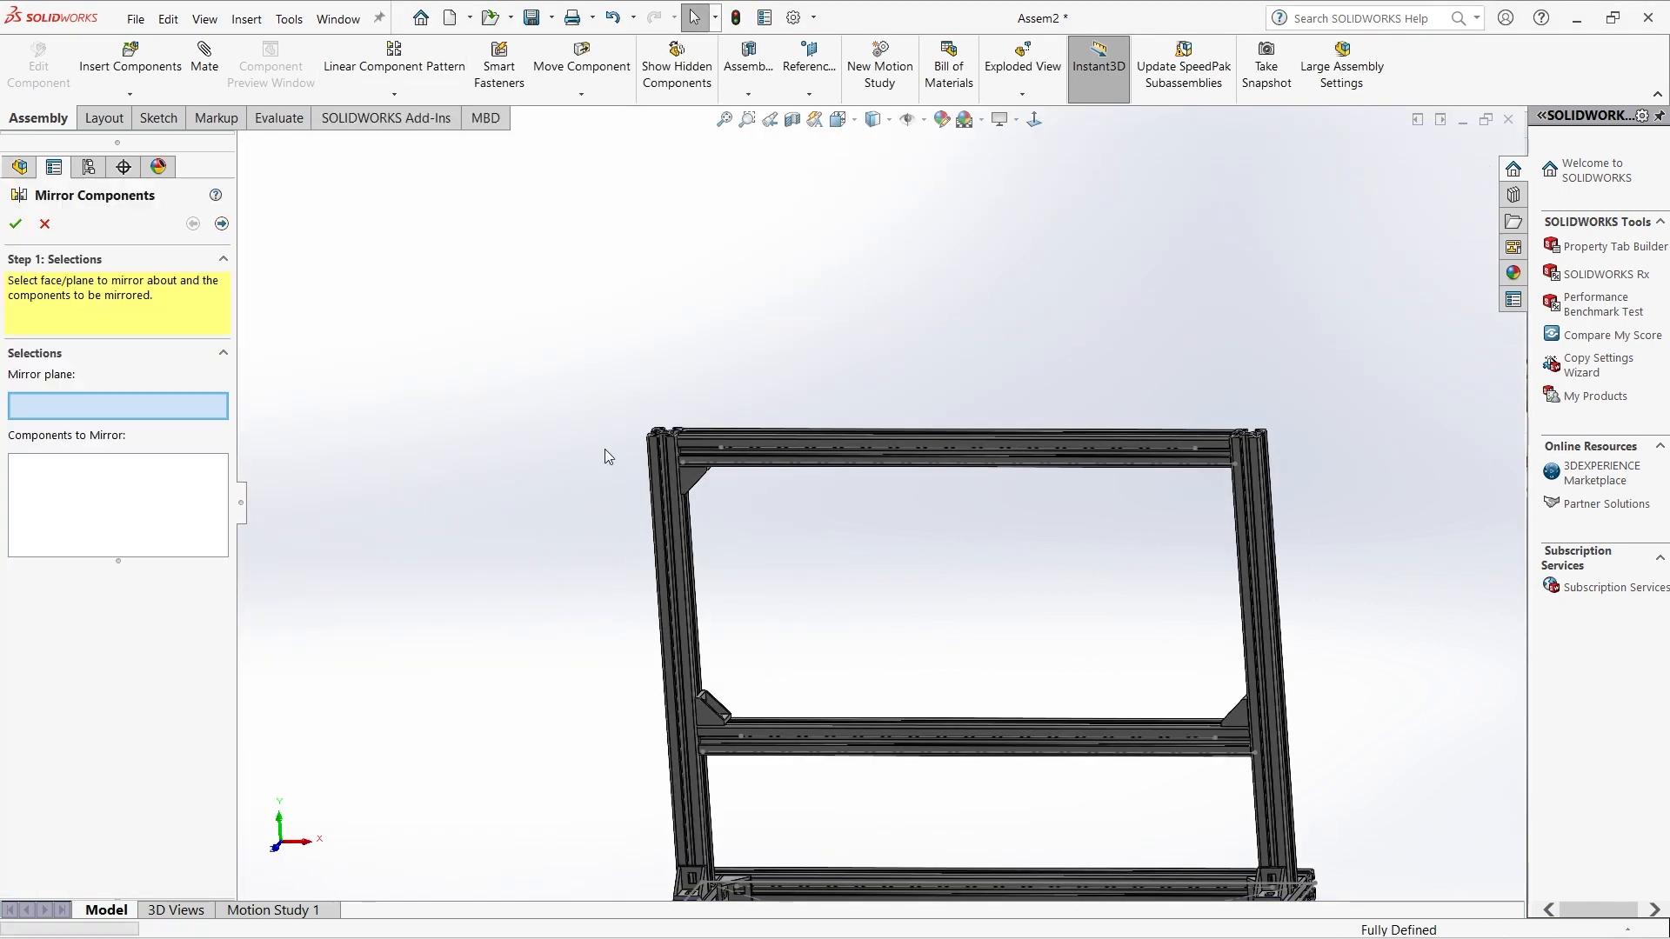
pyautogui.click(244, 147)
pyautogui.click(296, 275)
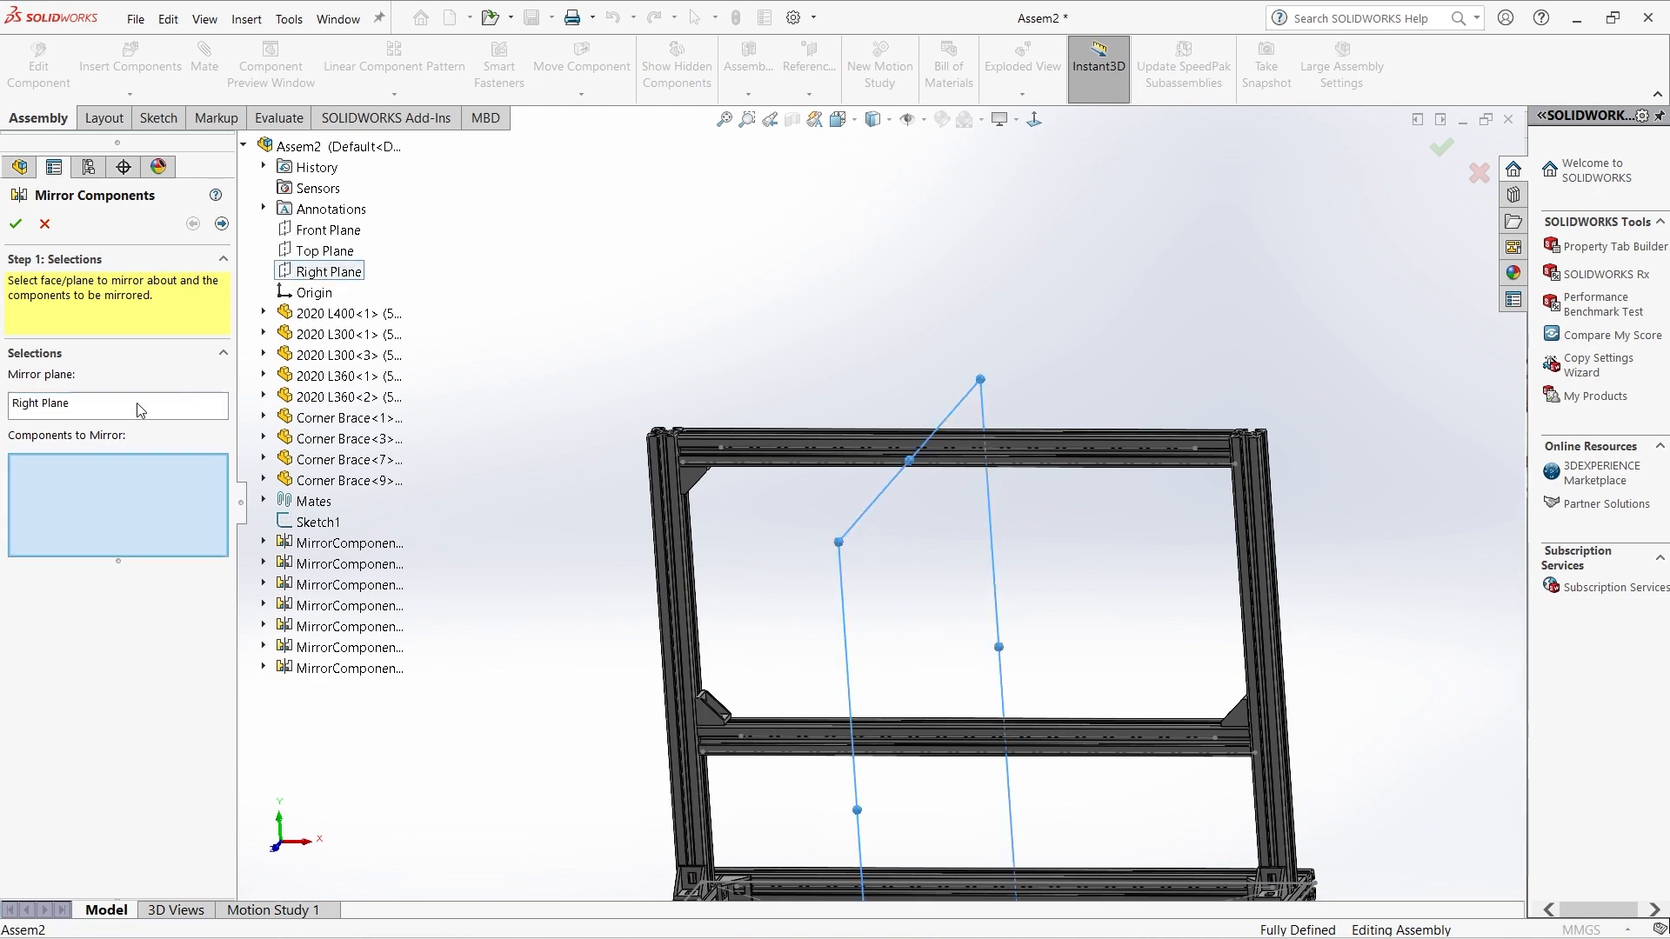
pyautogui.click(1441, 149)
pyautogui.hotkey('ctrl', '7')
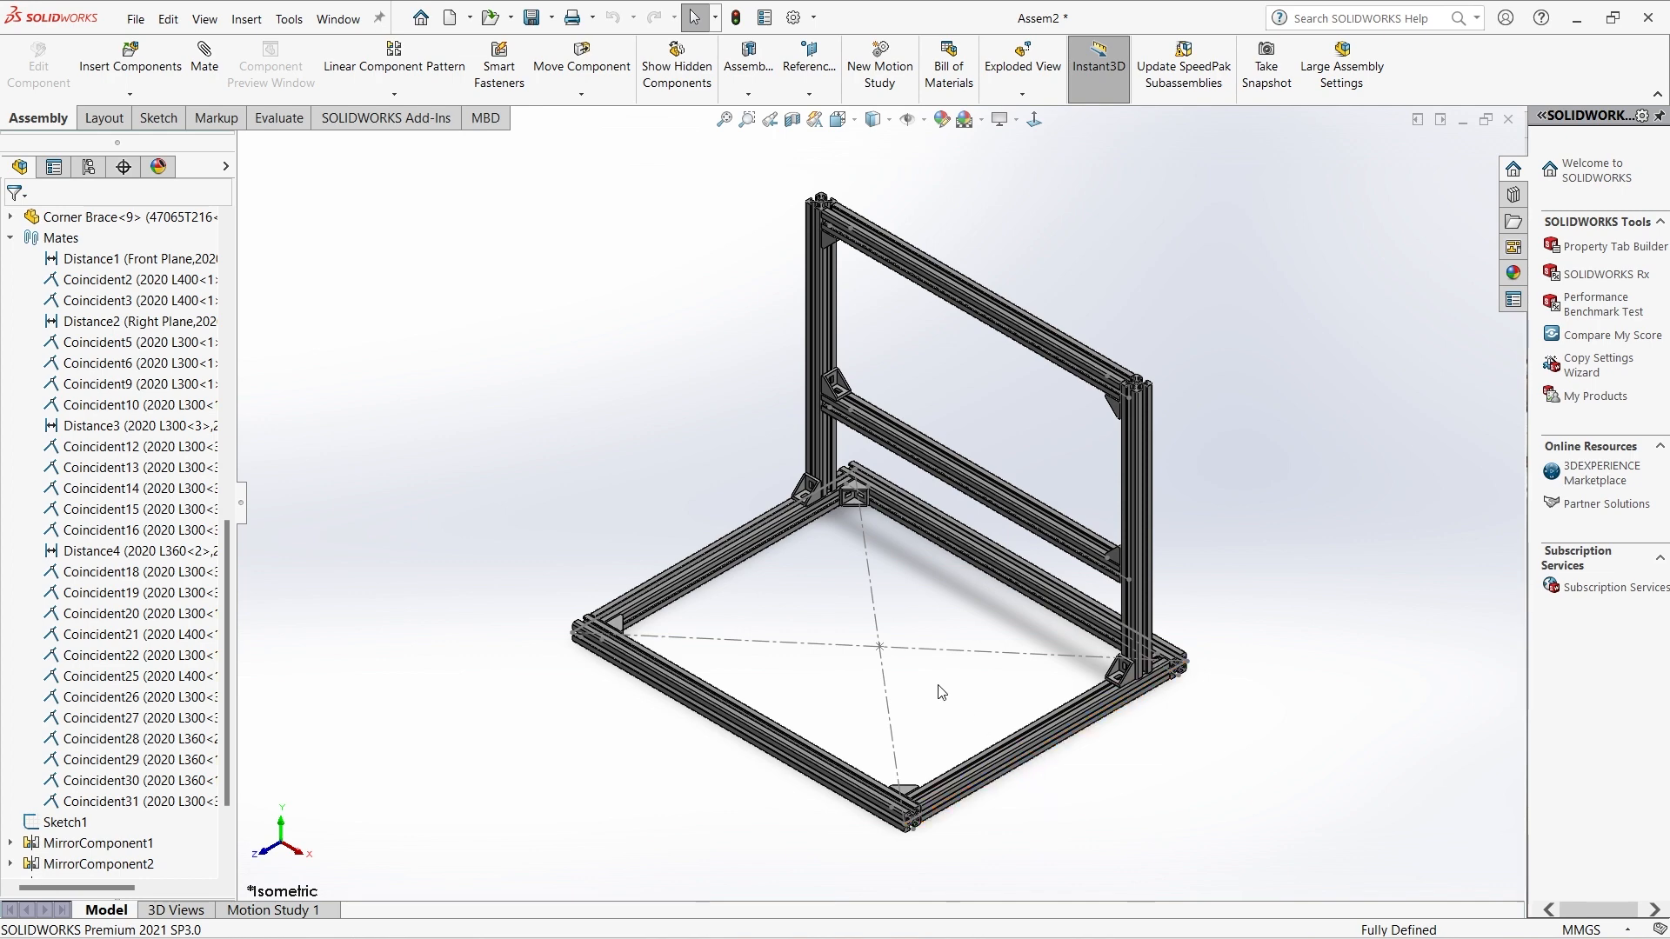
# Save the assembly as Assem1.SLDASM in the Design Cnc Mini folder.
pyautogui.hotkey('ctrl', 's')
pyautogui.click(433, 373)
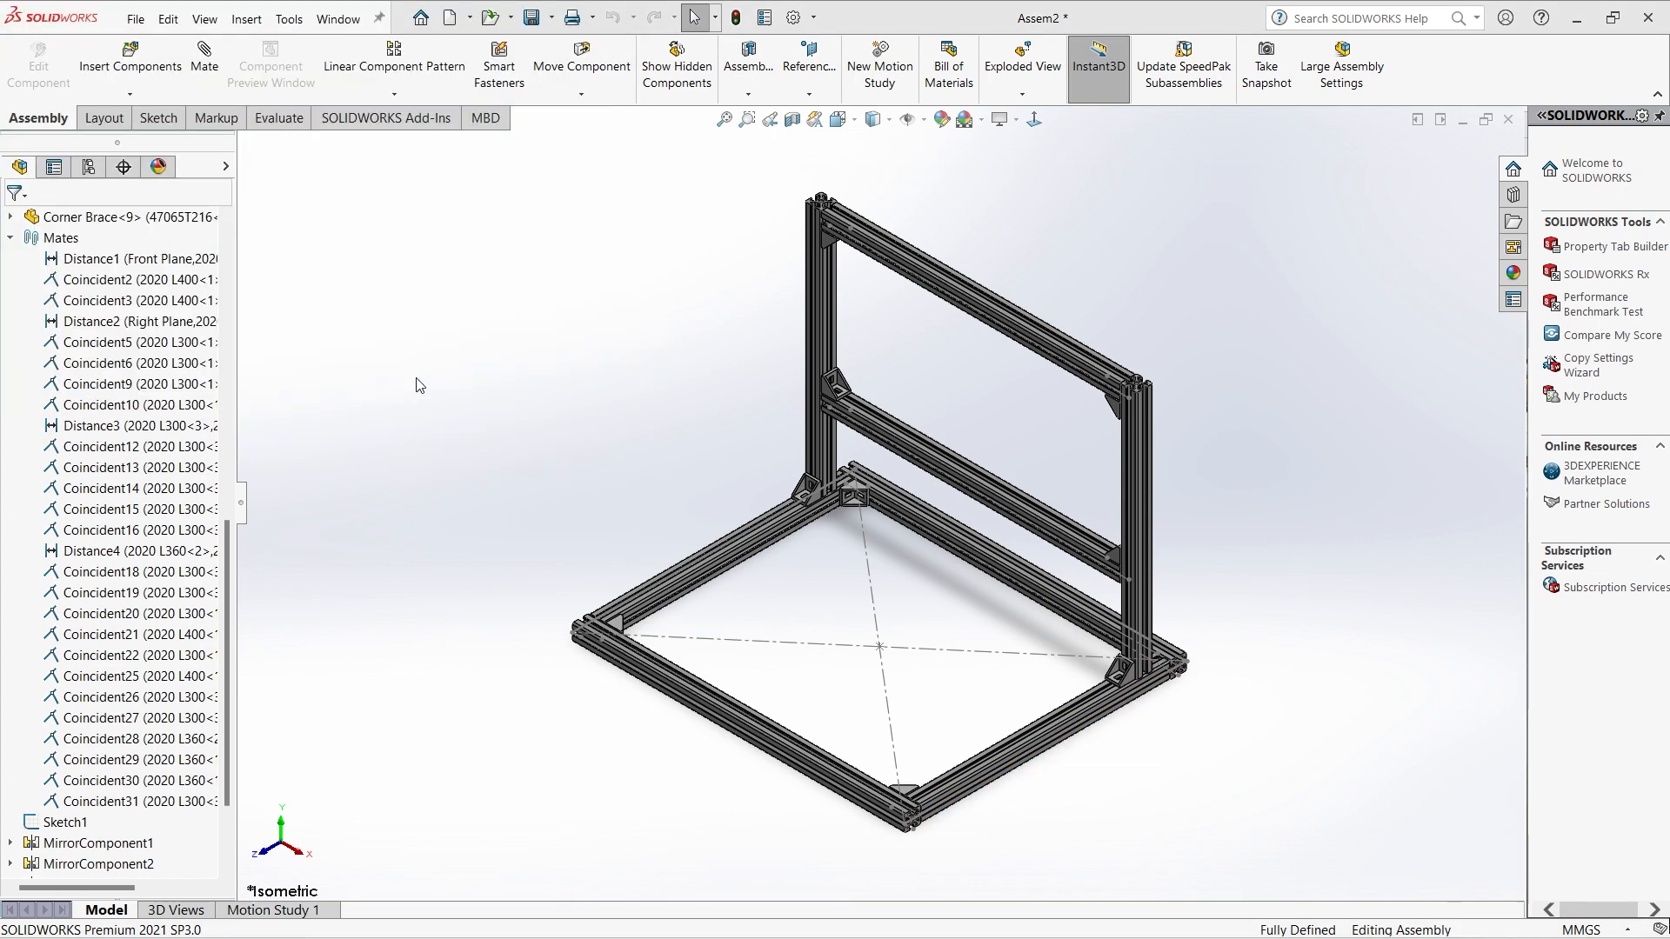
pyautogui.click(195, 312)
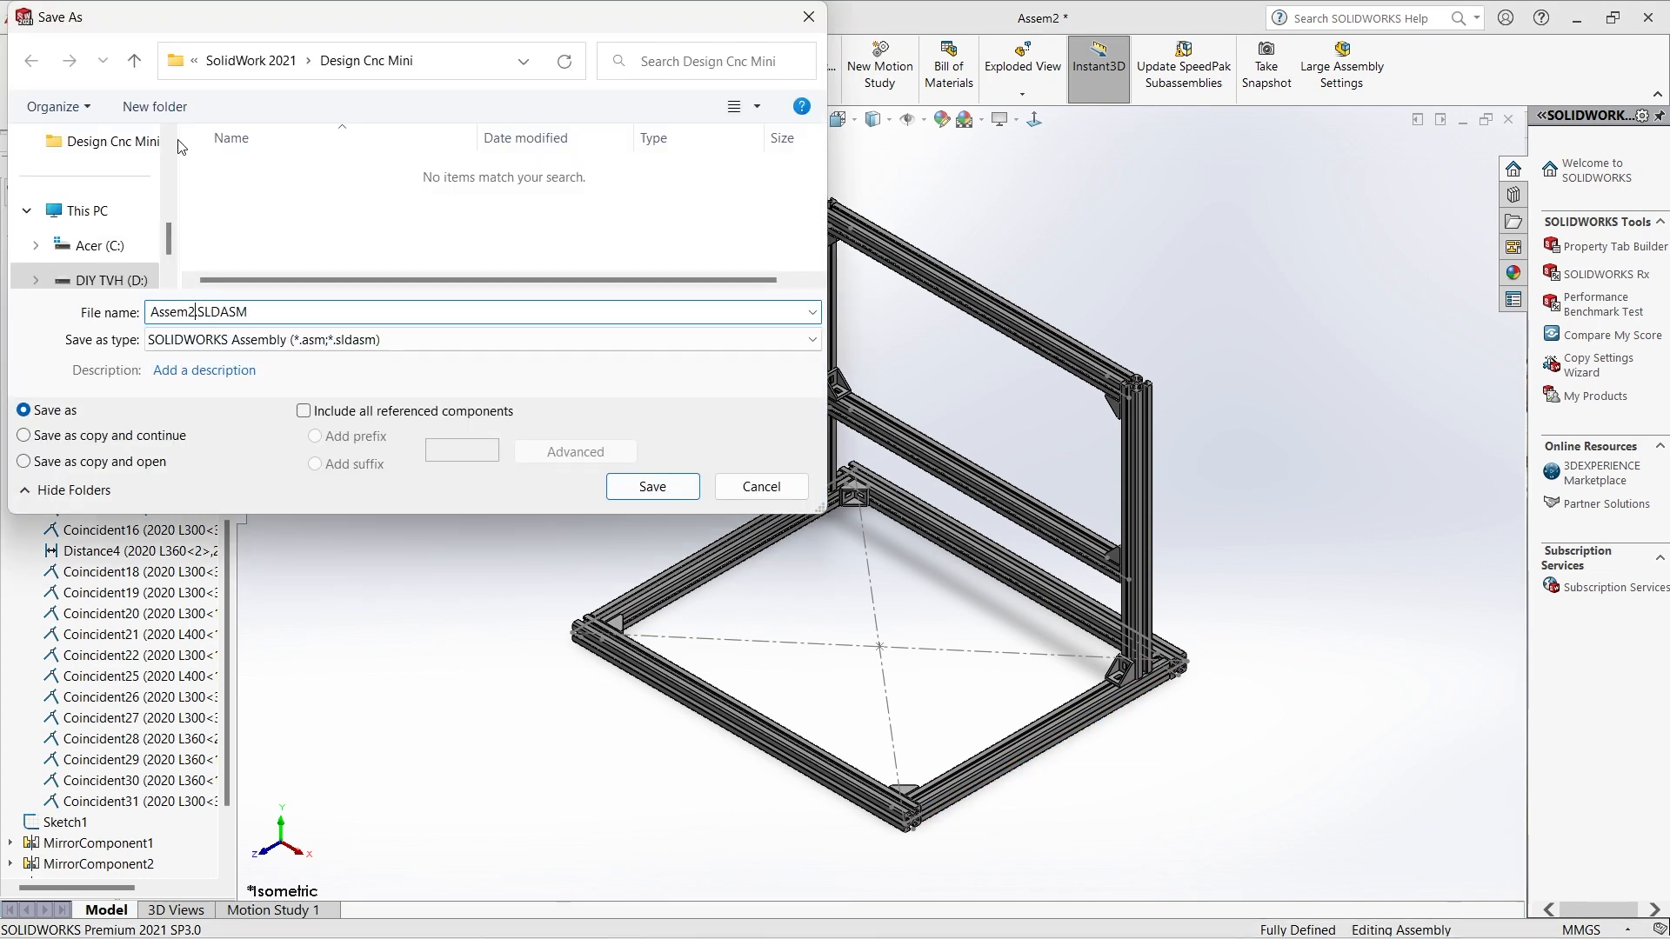
pyautogui.press('Return')
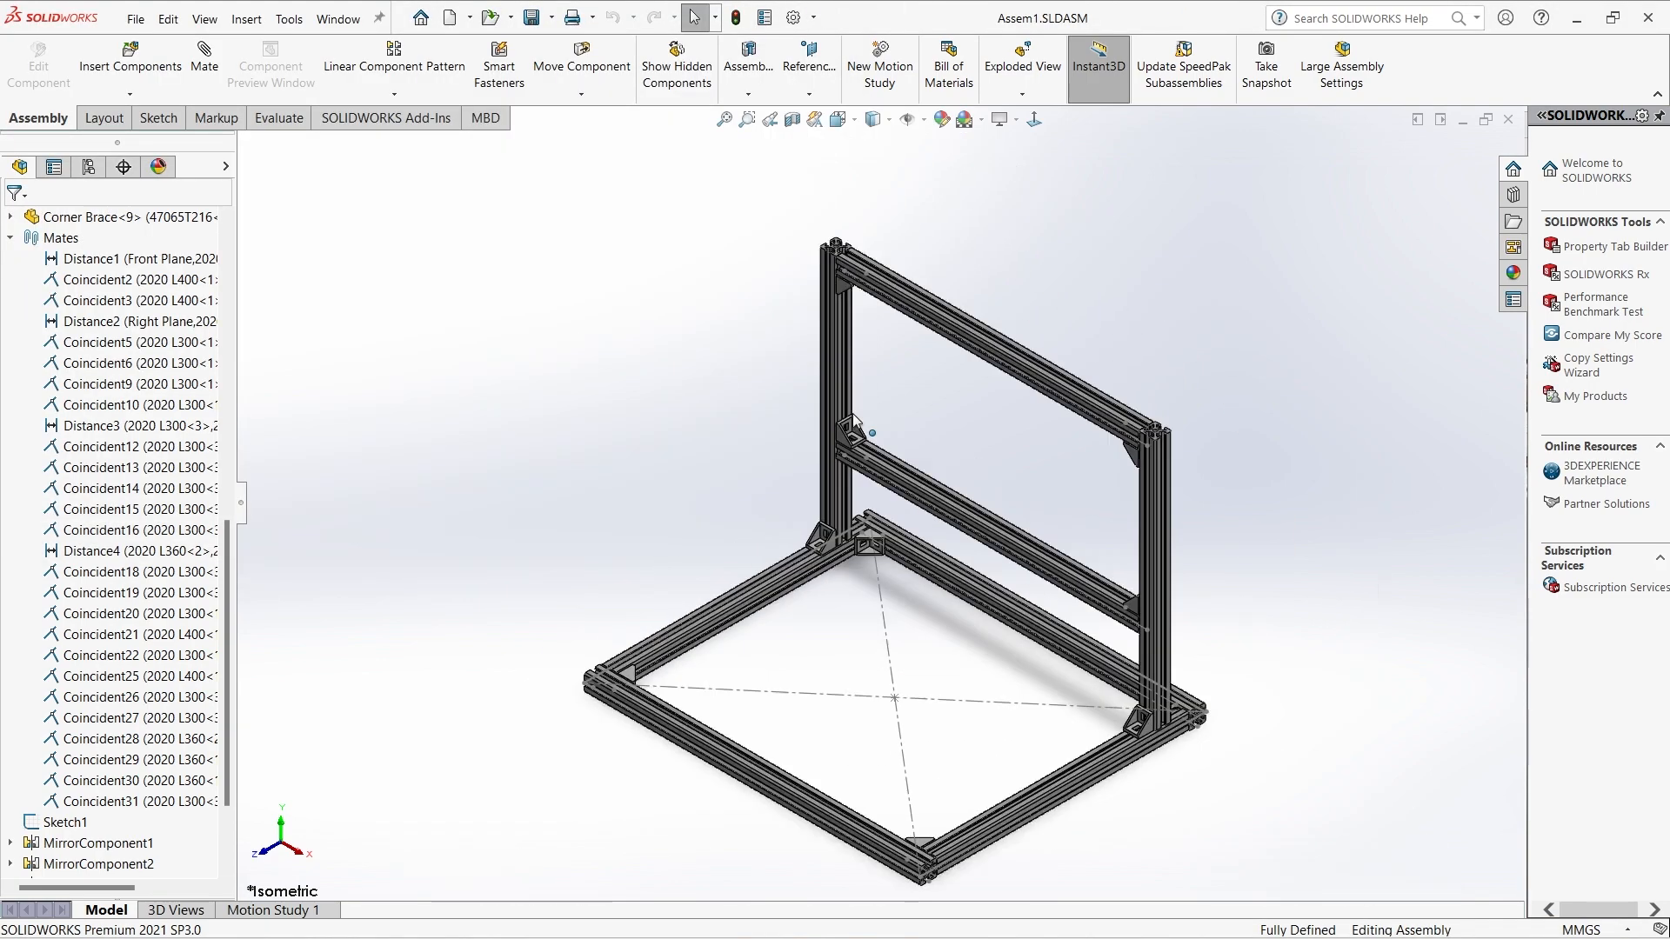
pyautogui.hotkey('ctrl', '1')
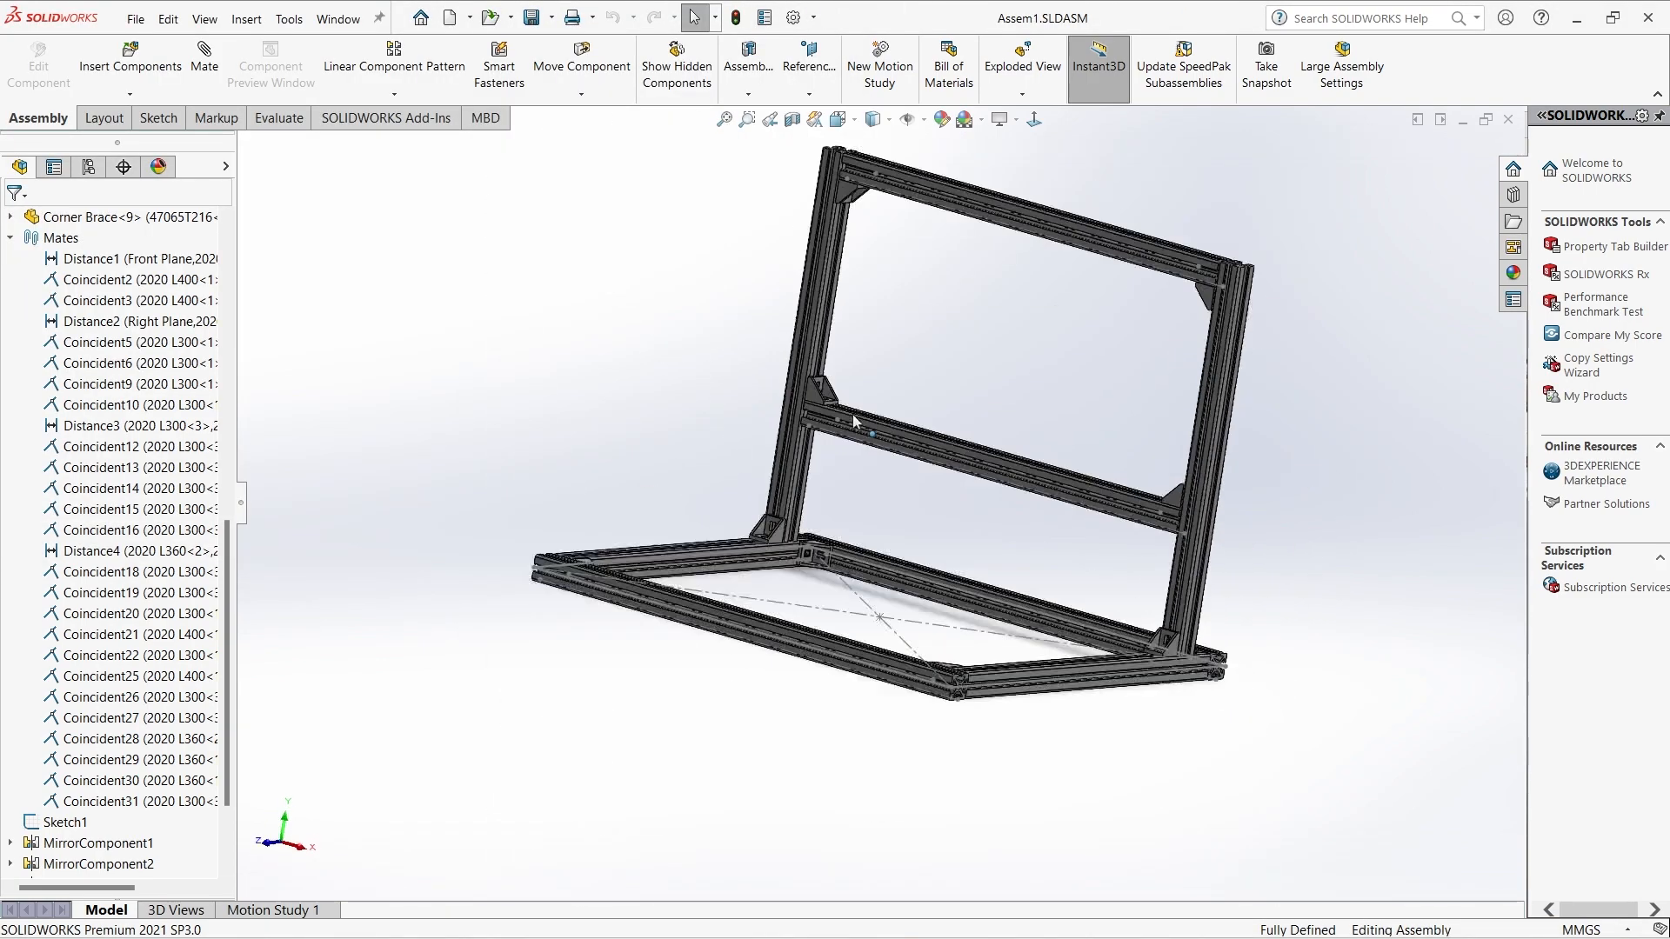
pyautogui.hotkey('ctrl', '7')
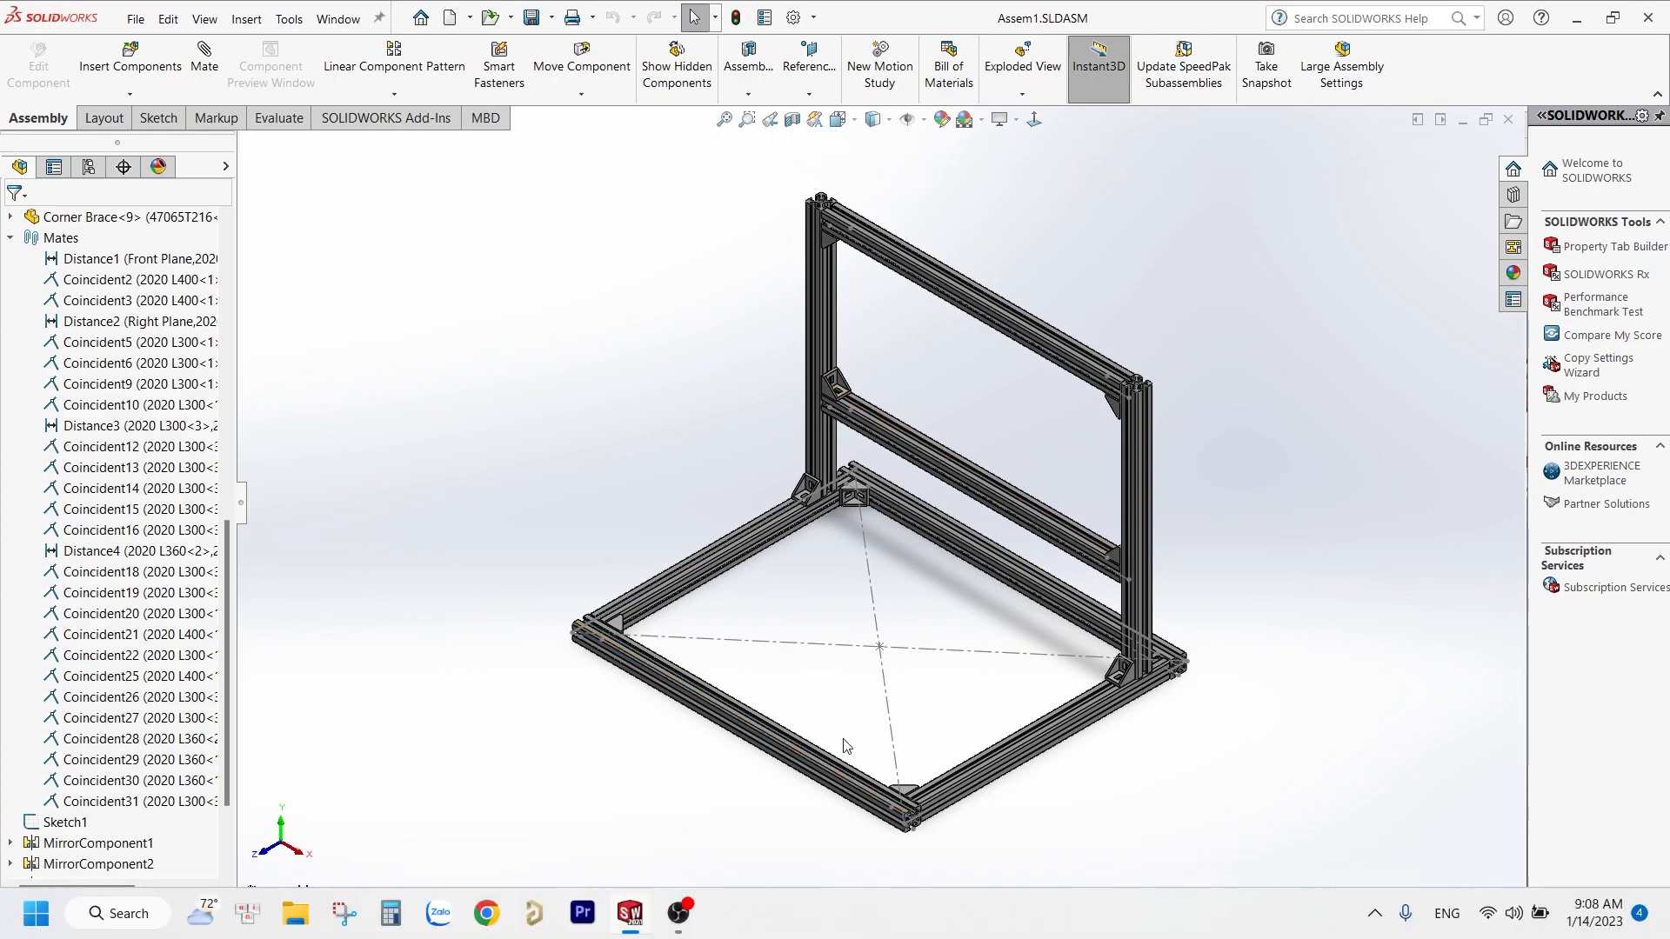